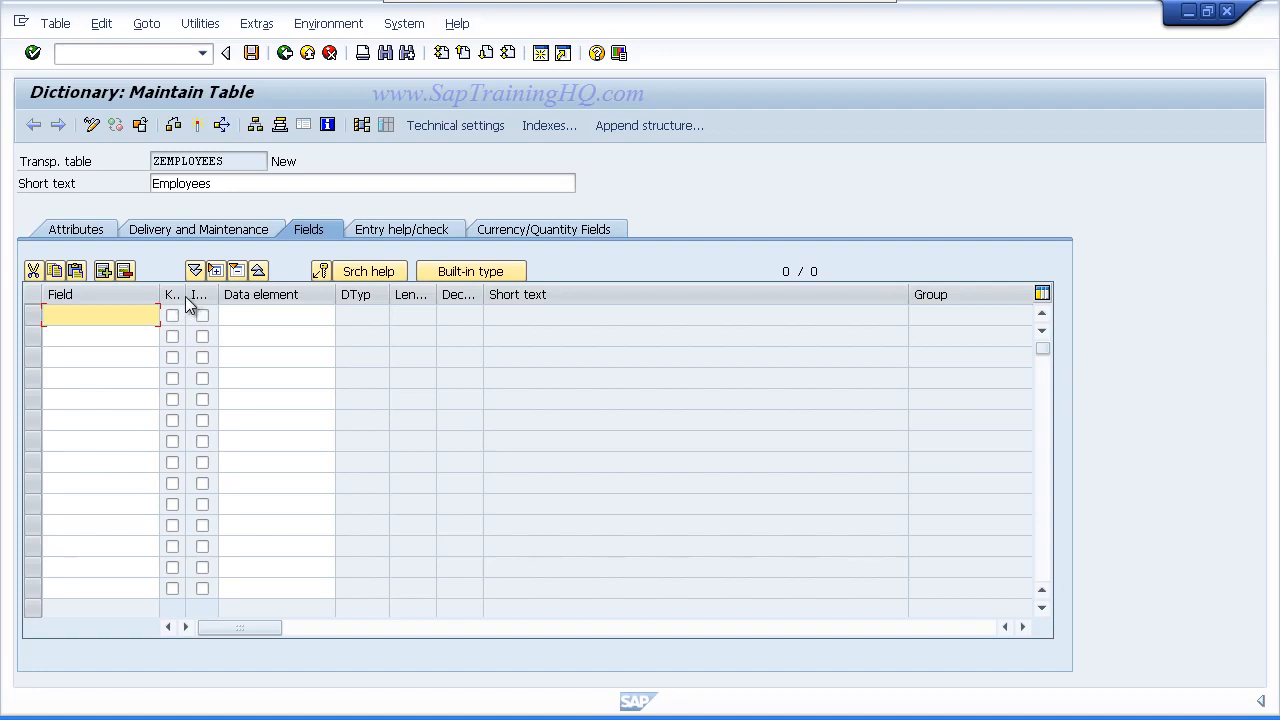
Add a CLIENT field with data element MANDT to the table and mark it as a key field.
left_click_drag(185, 294, 277, 293)
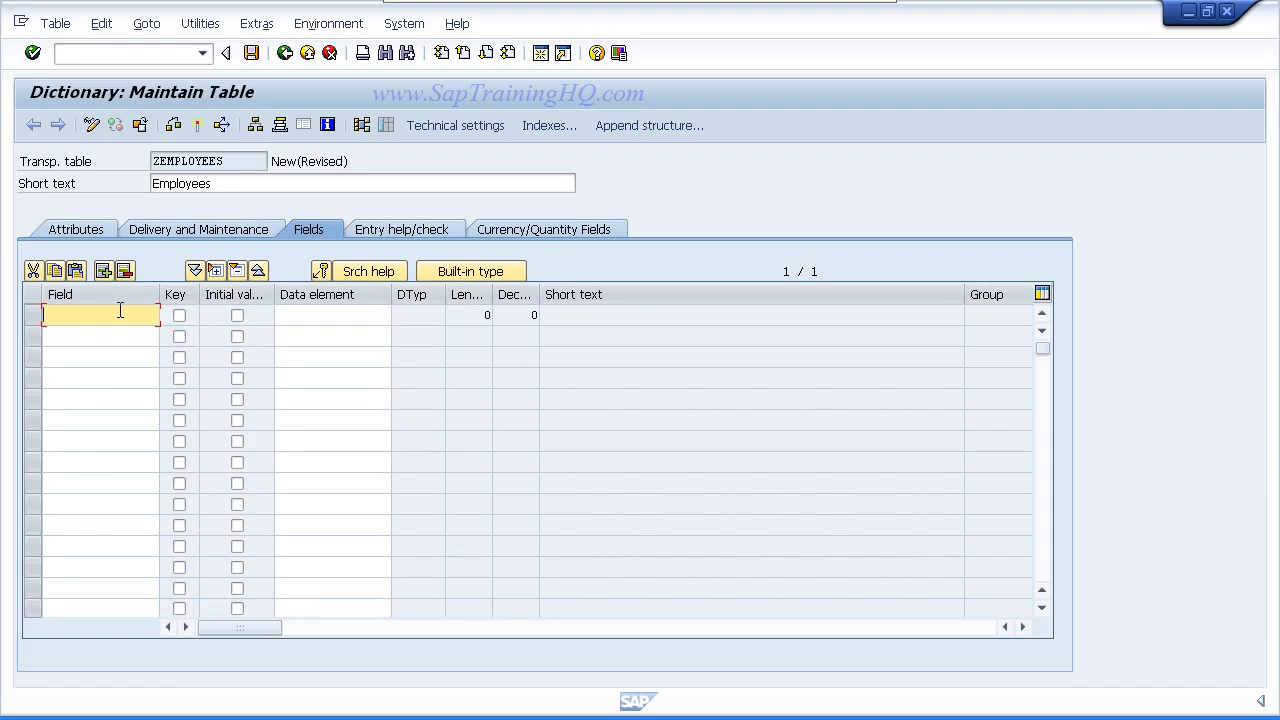
type("Client")
key("Down")
key("Return")
key("Tab")
key("Tab")
key("Tab")
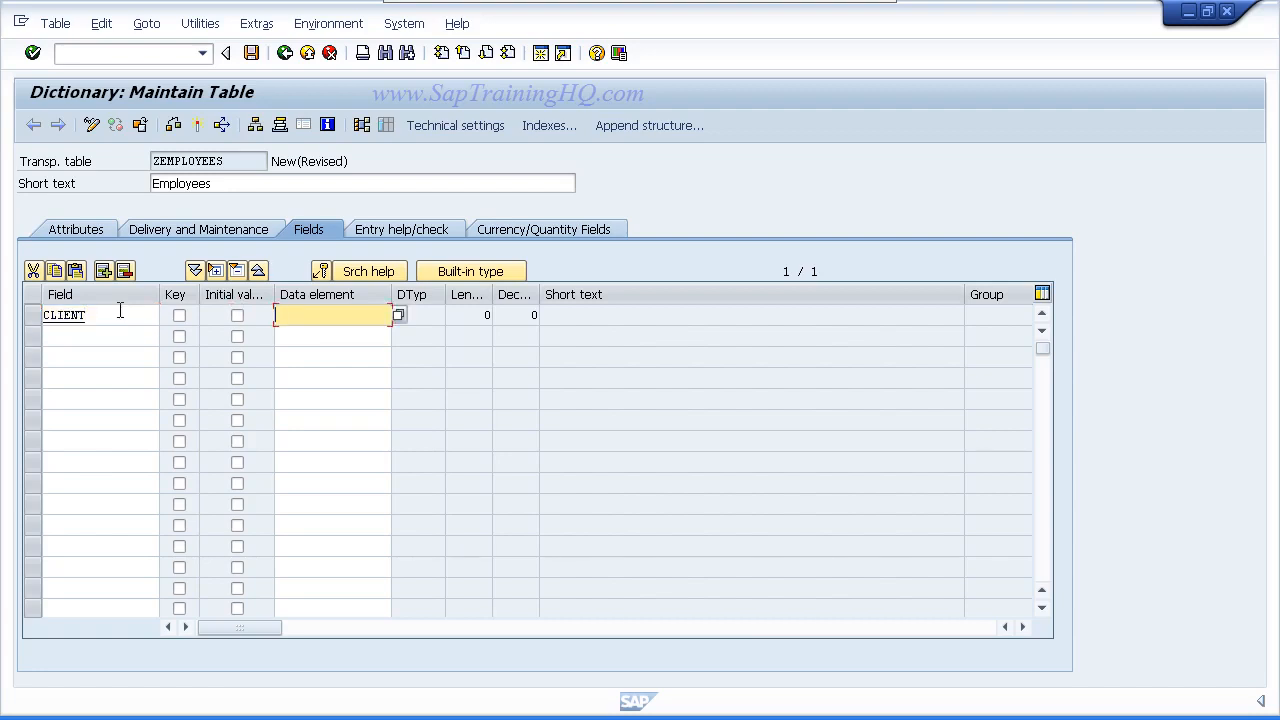
type("MANDT")
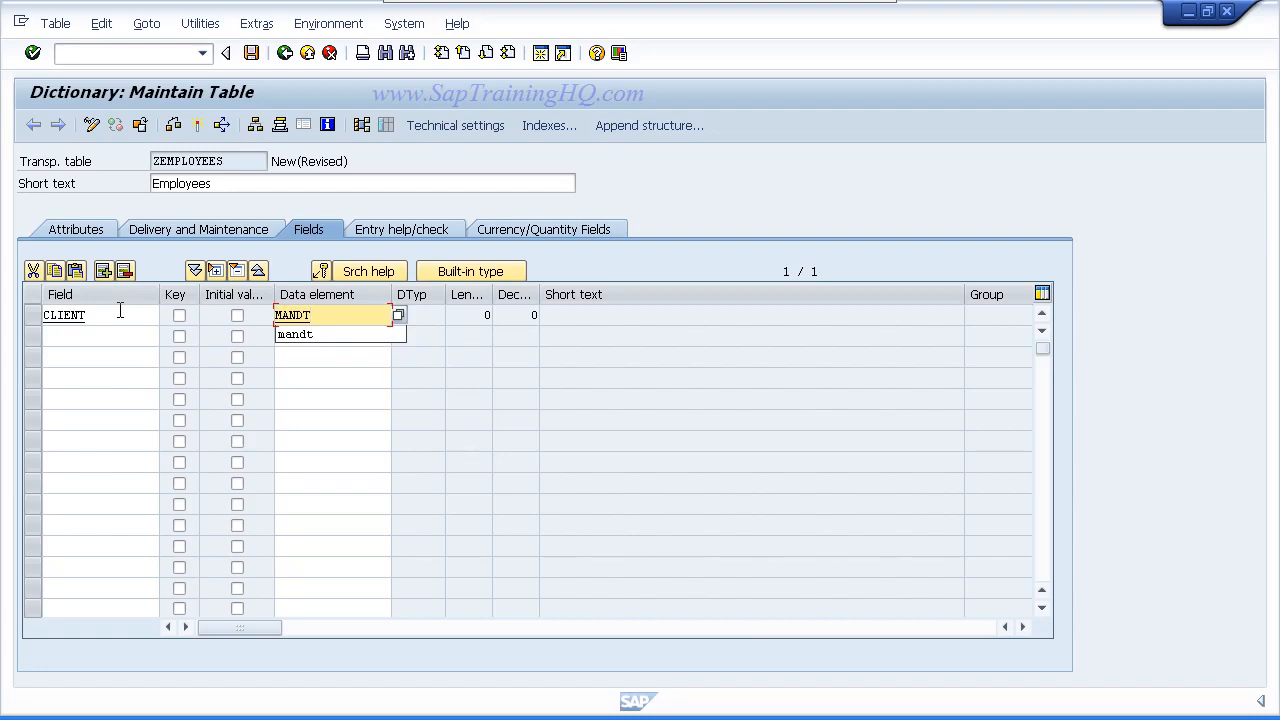
key("Return")
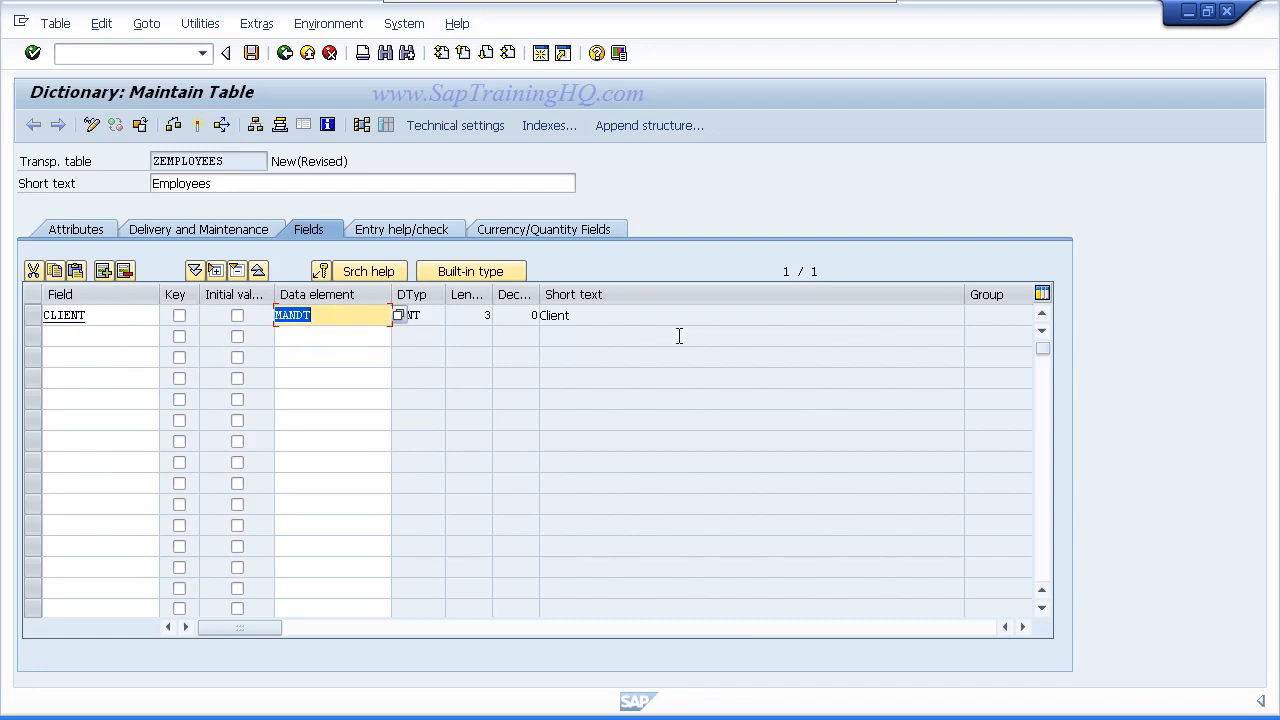
left_click(437, 317)
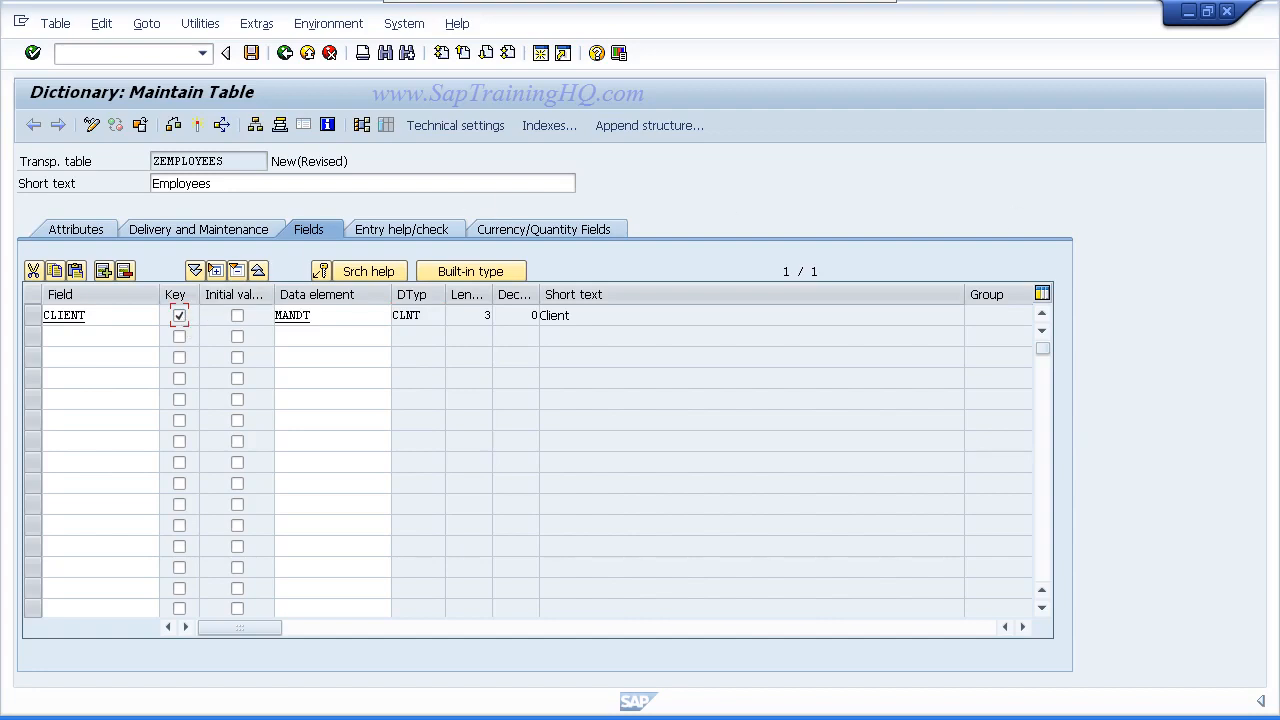
Add an EMPLOYEE key field with data element ZEENUM below CLIENT and save the table.
left_click(72, 340)
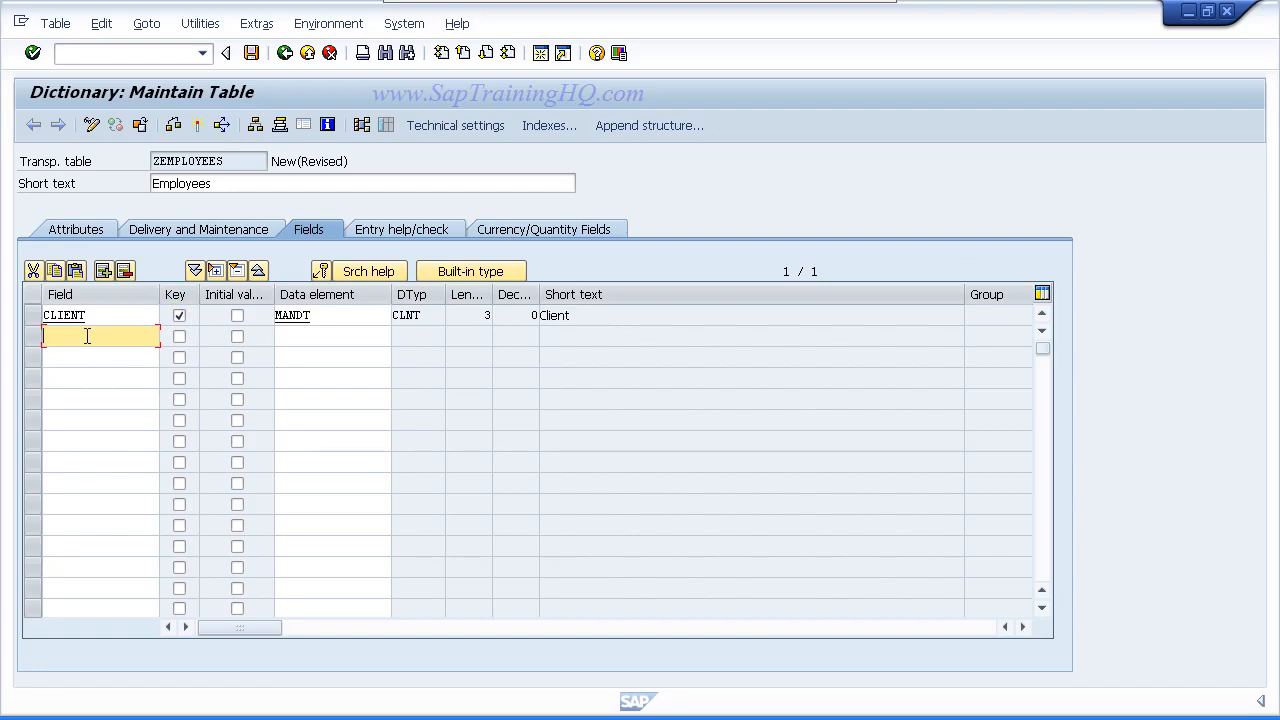
type("EMPLOYEE")
left_click(179, 337)
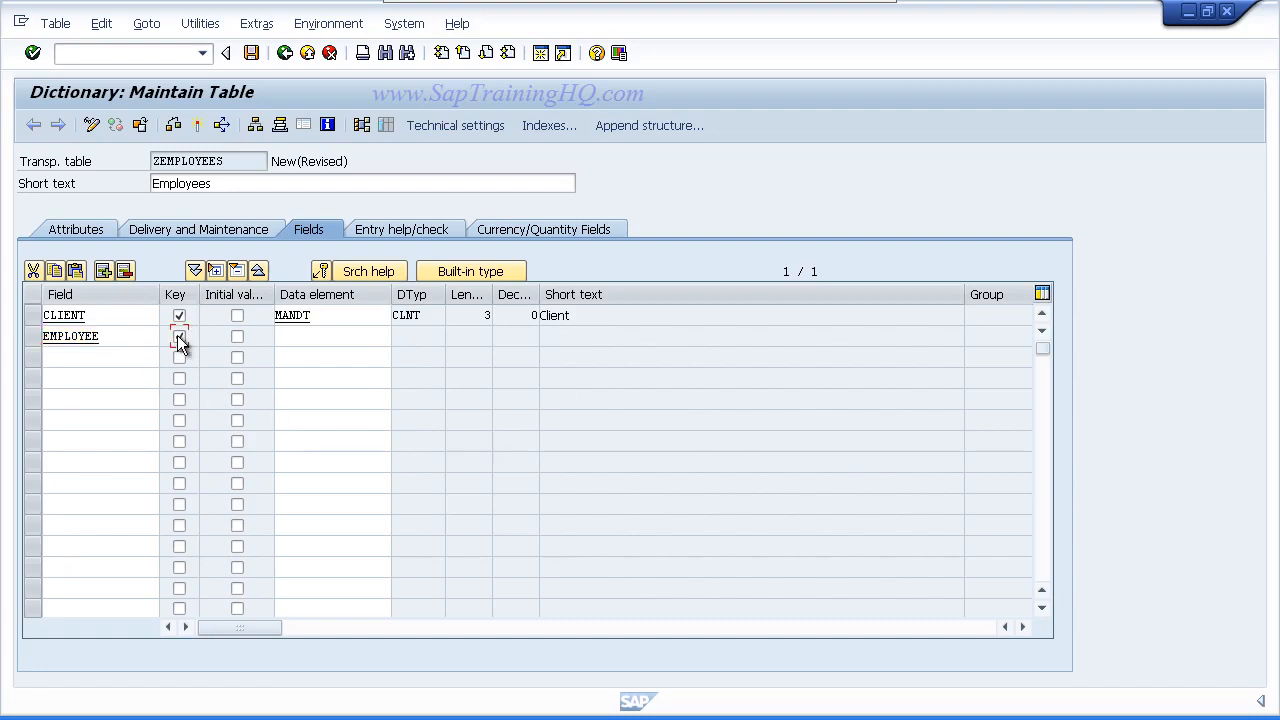
left_click(331, 336)
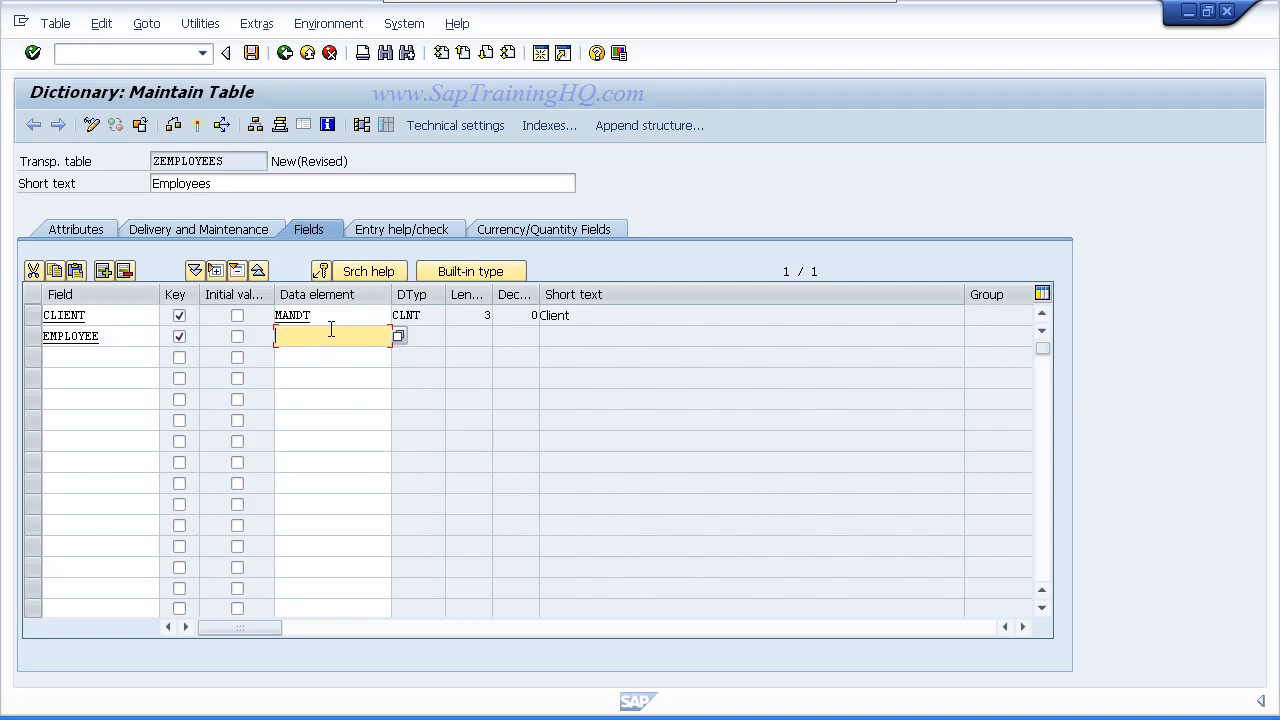
type("ZEENUM")
left_click(256, 52)
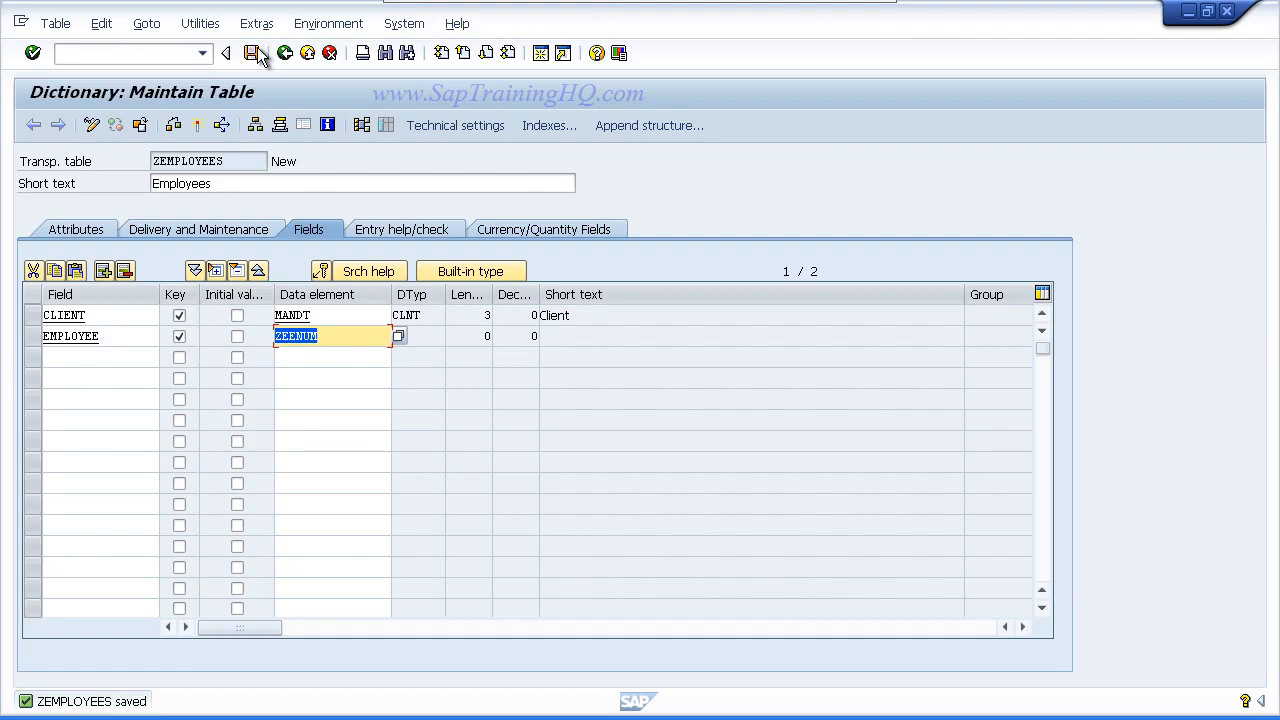
Run the consistency check on table ZEMPLOYEES, review the log and return to the field list.
left_click(343, 335)
left_click(345, 356)
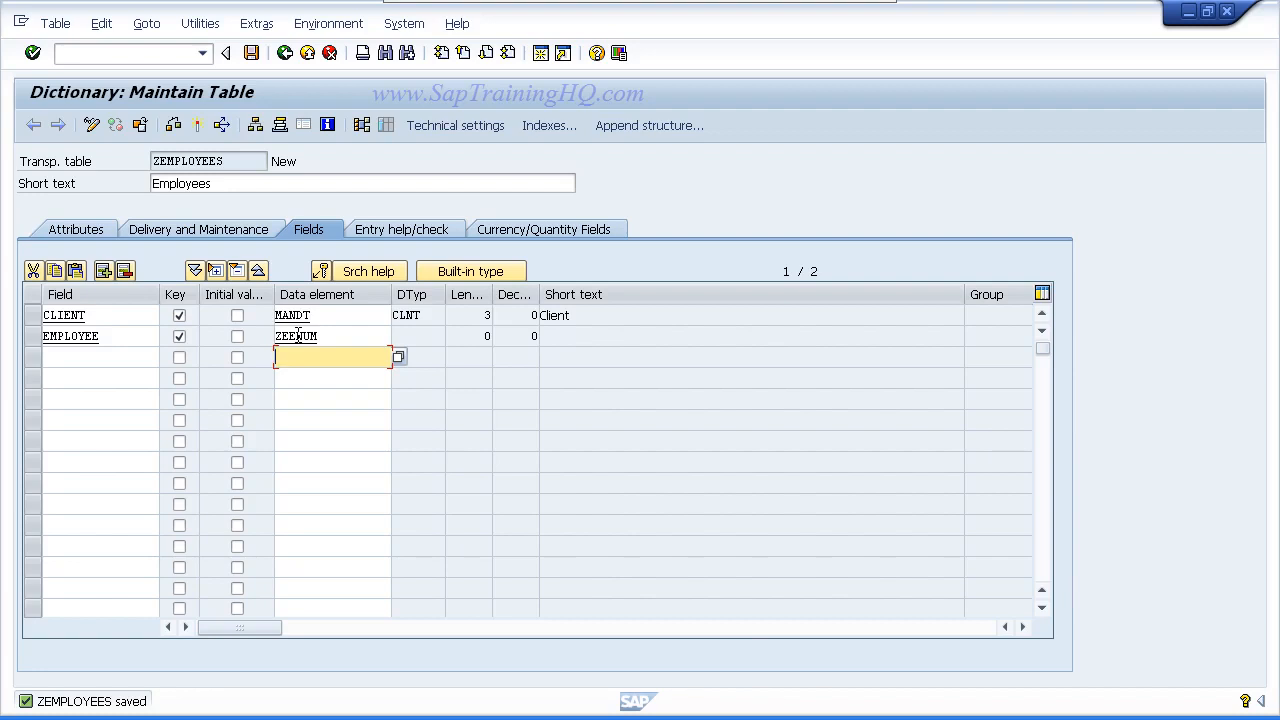
left_click(176, 124)
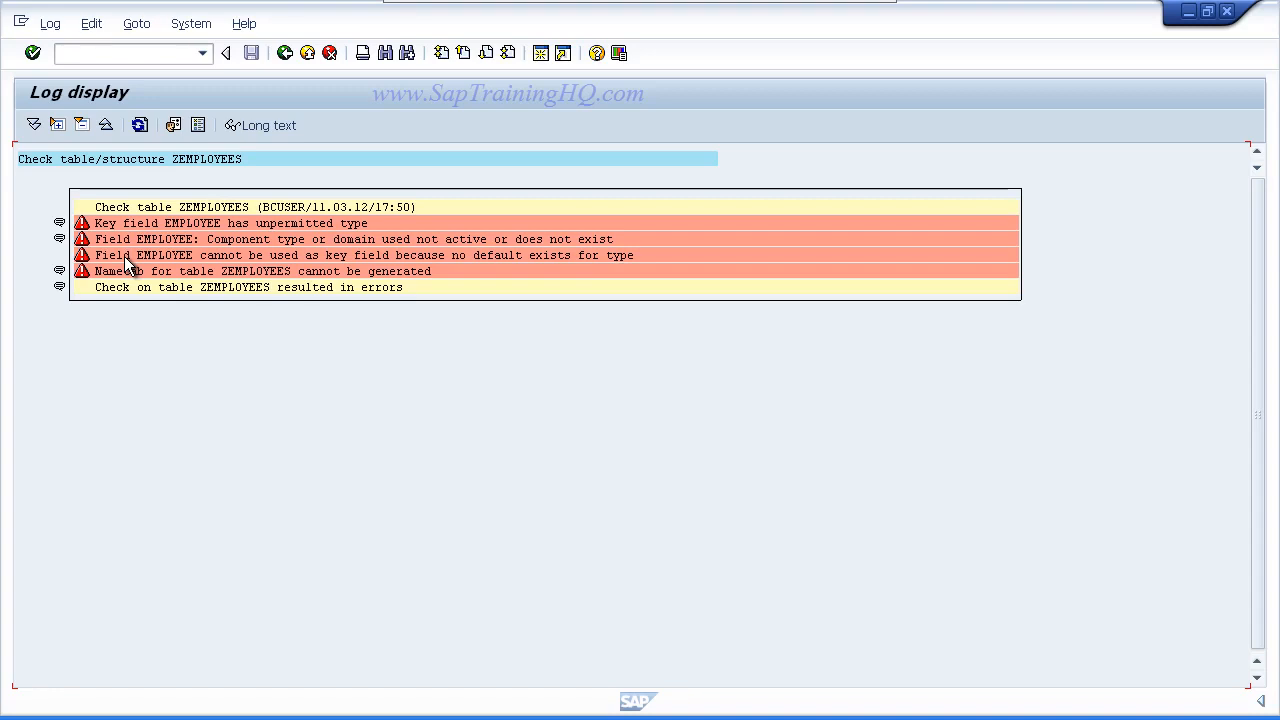
left_click(284, 54)
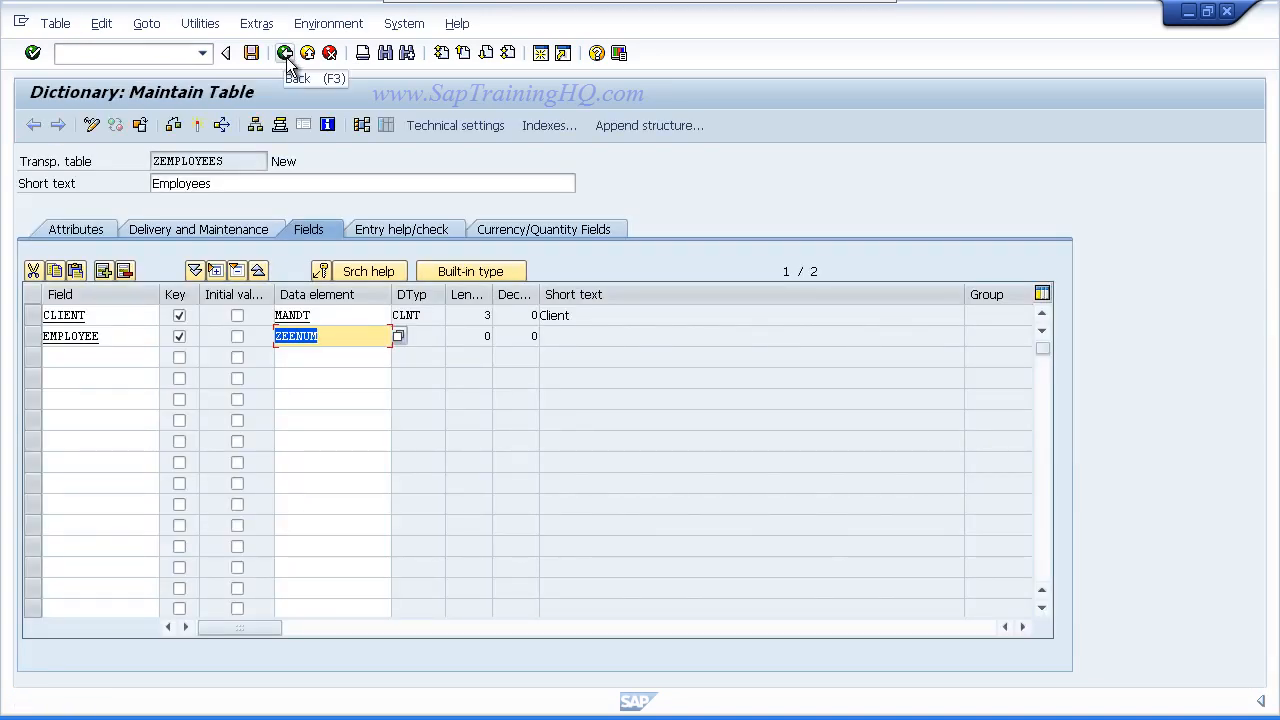
left_click(318, 336)
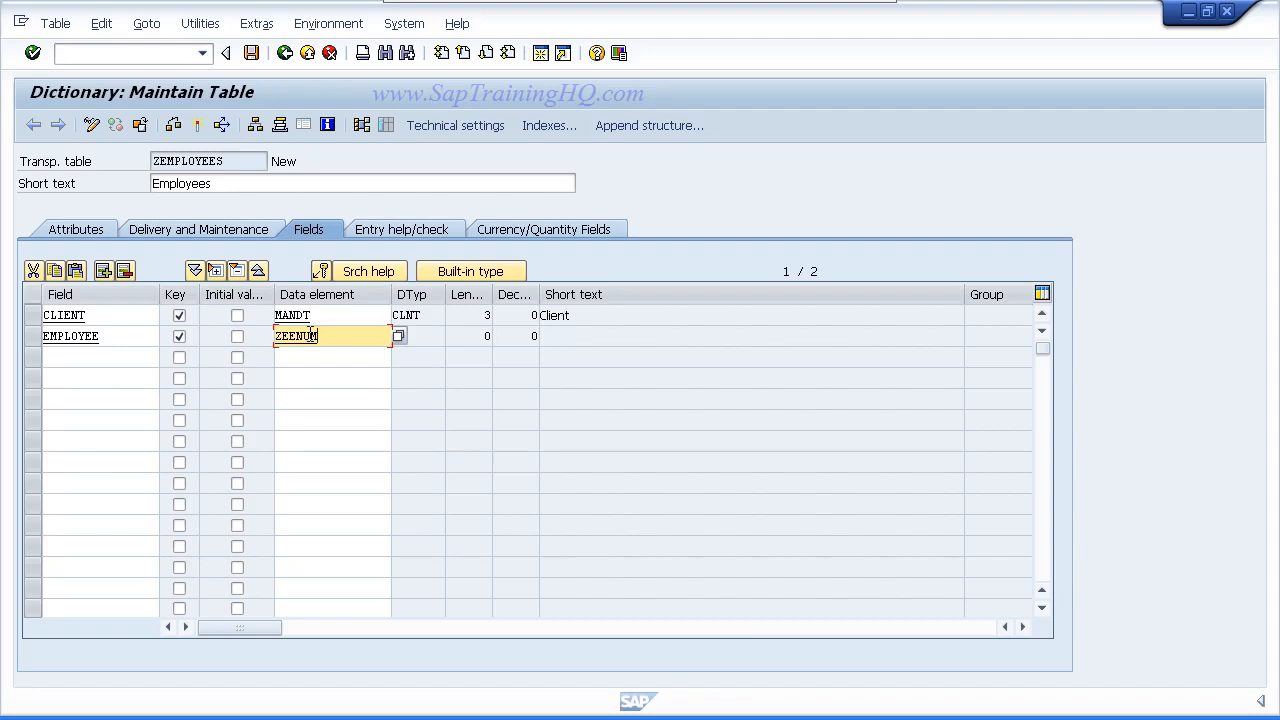
Open a new session and start transaction se11 in it.
left_click(542, 56)
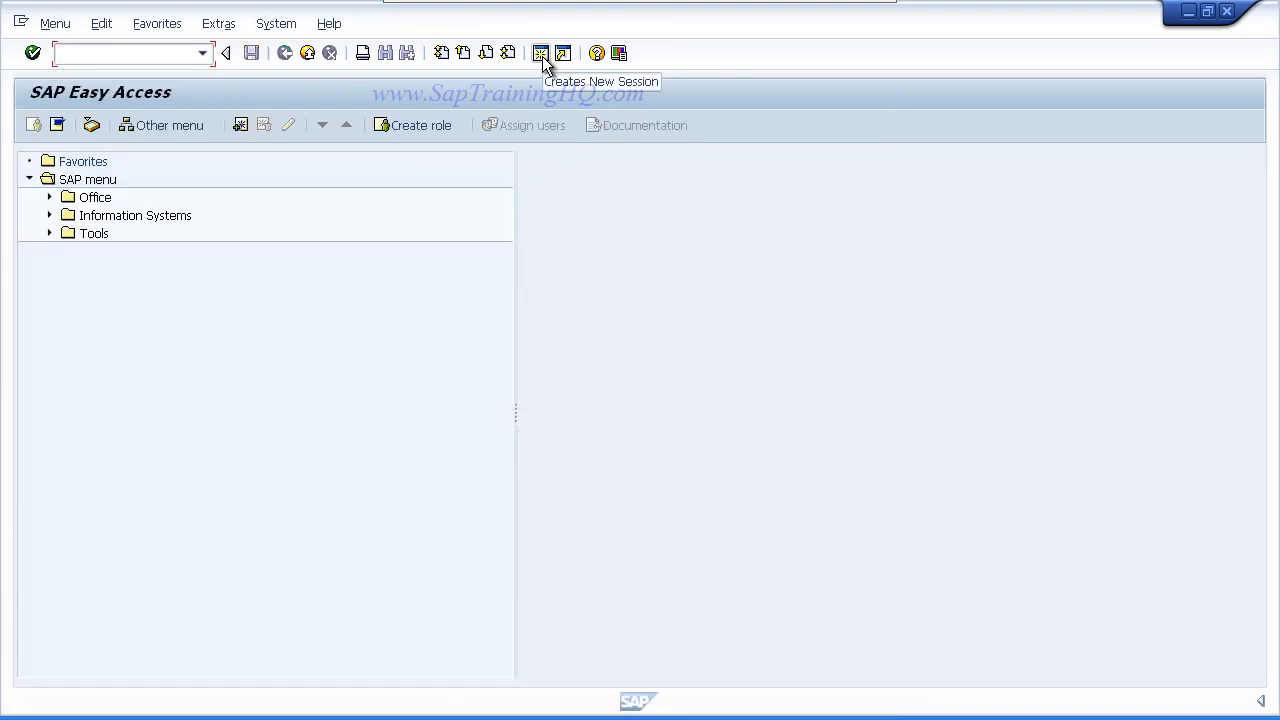
type("se11")
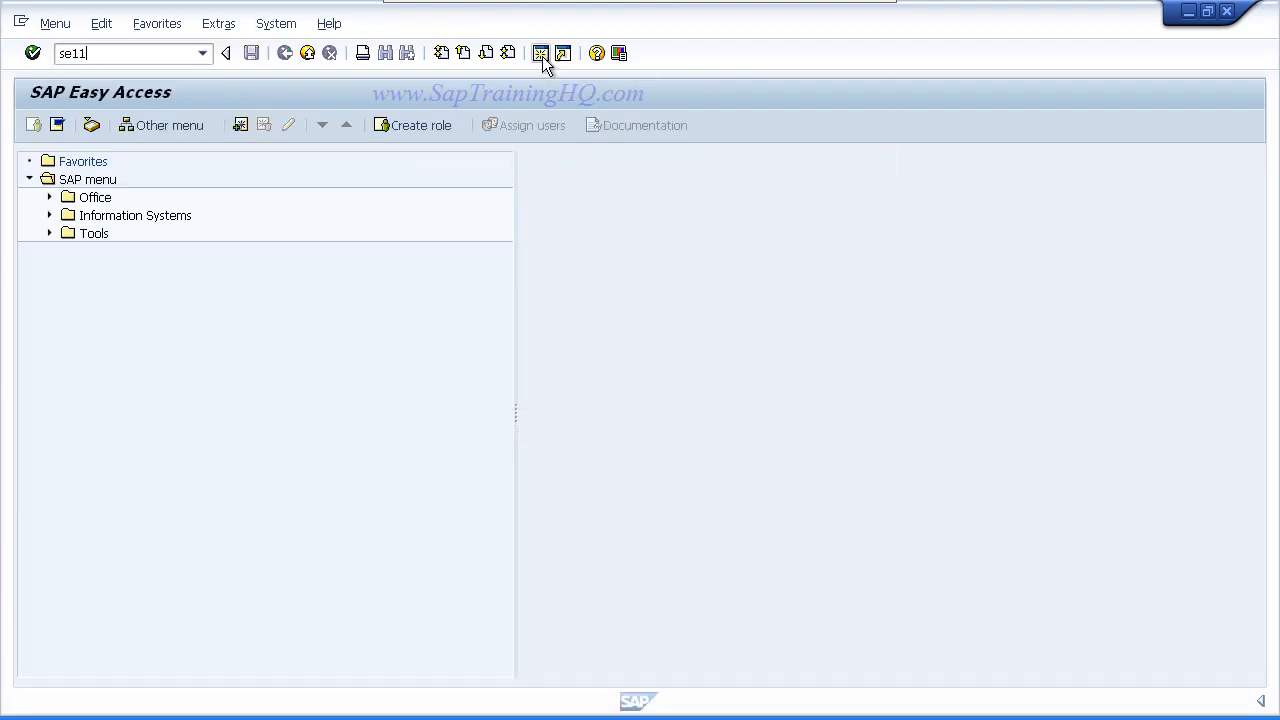
key("Return")
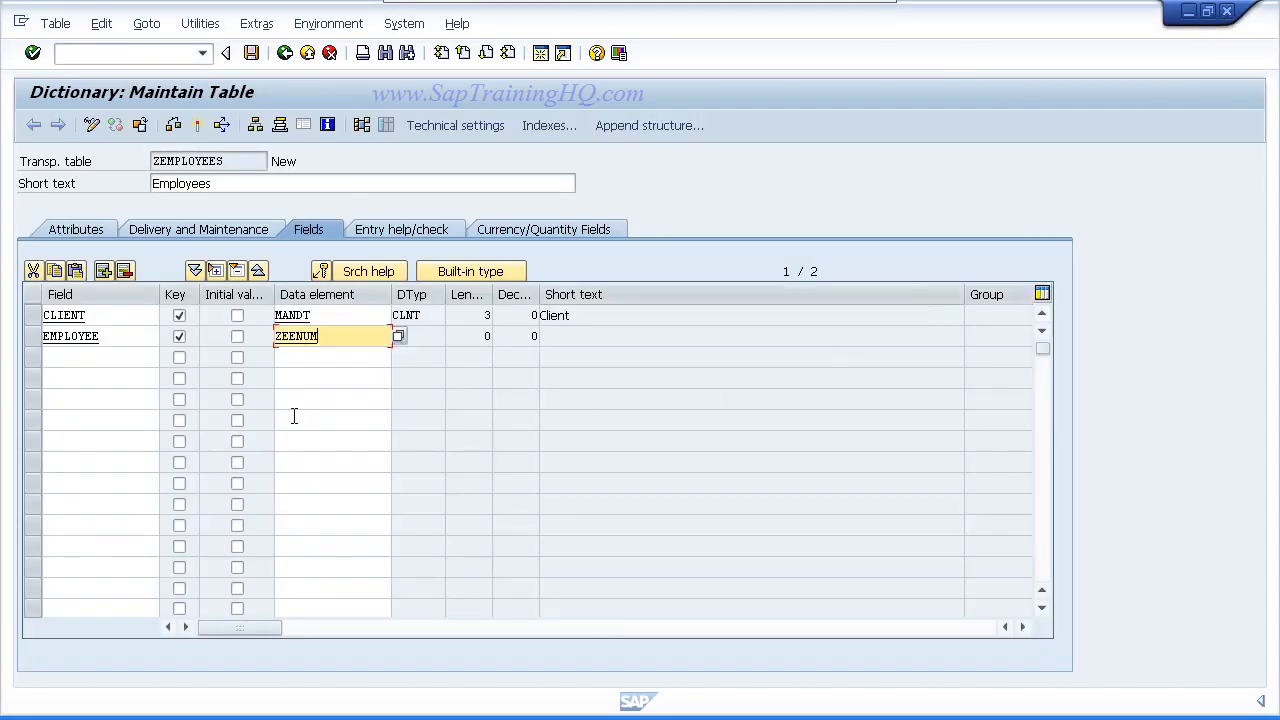
Create data element ZEENUM from the EMPLOYEE row with the short text "Employee Data Element".
double_click(292, 337)
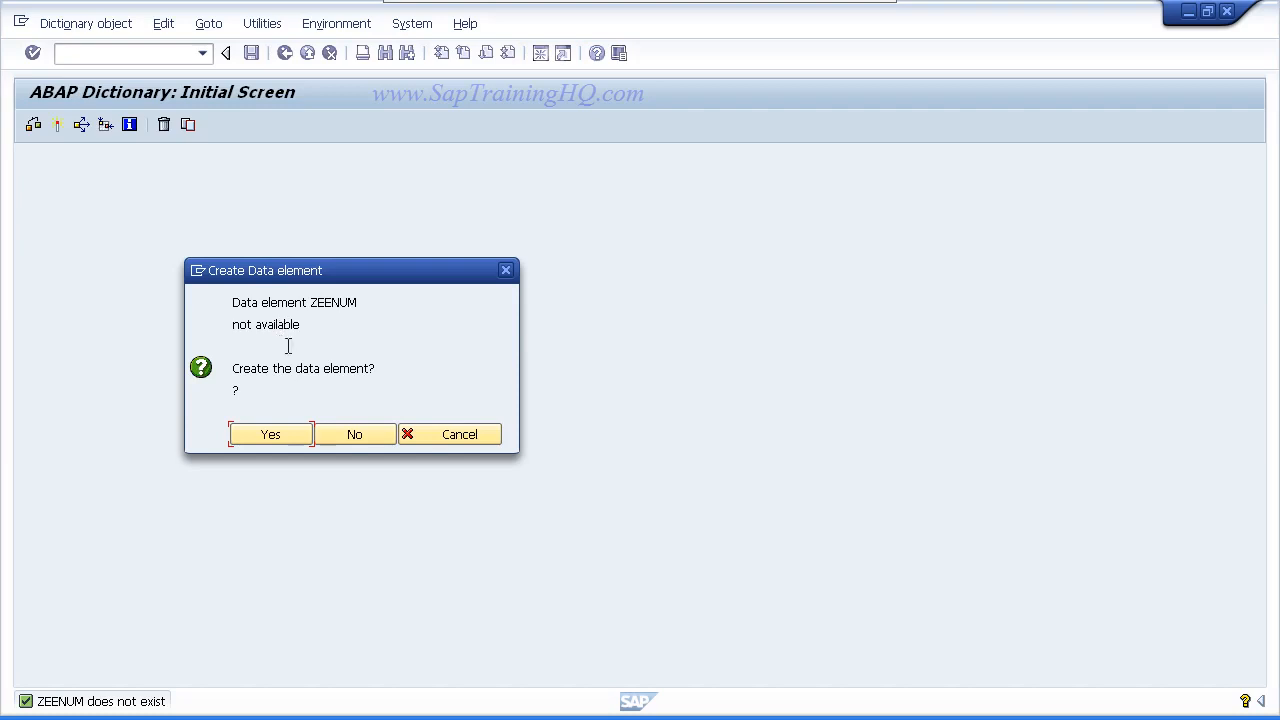
left_click(266, 436)
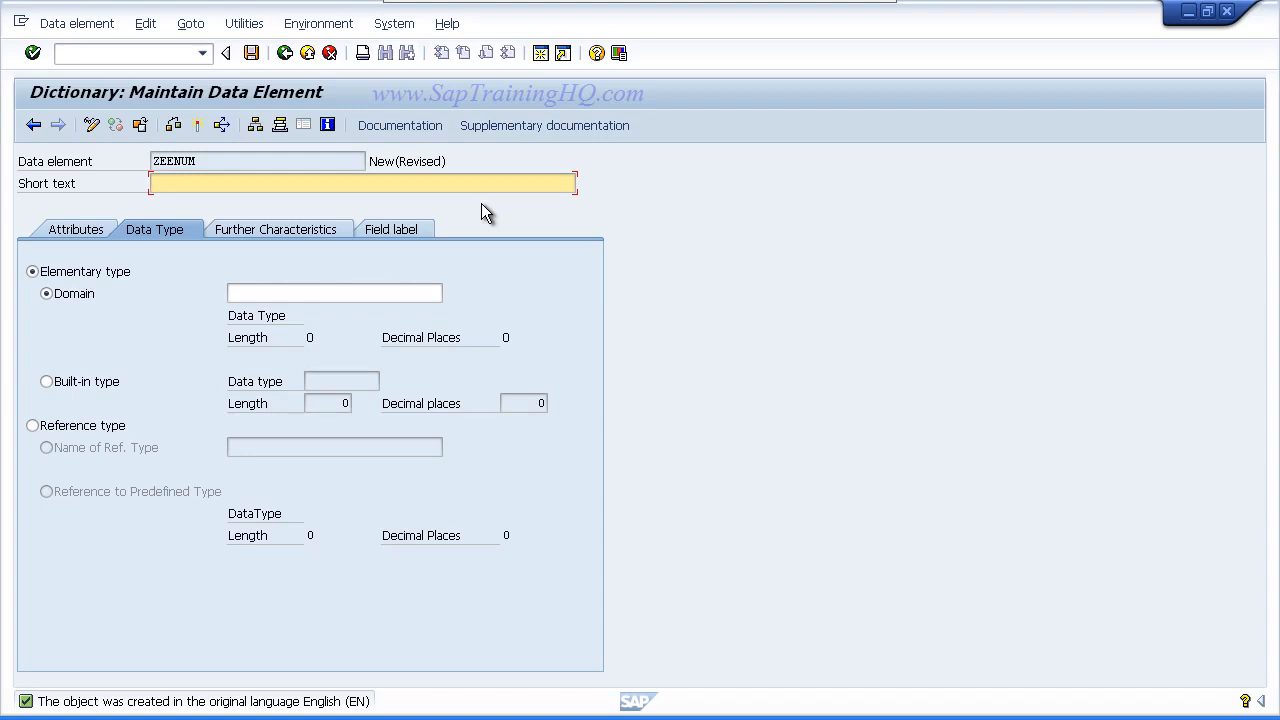
type("Employee Data Element")
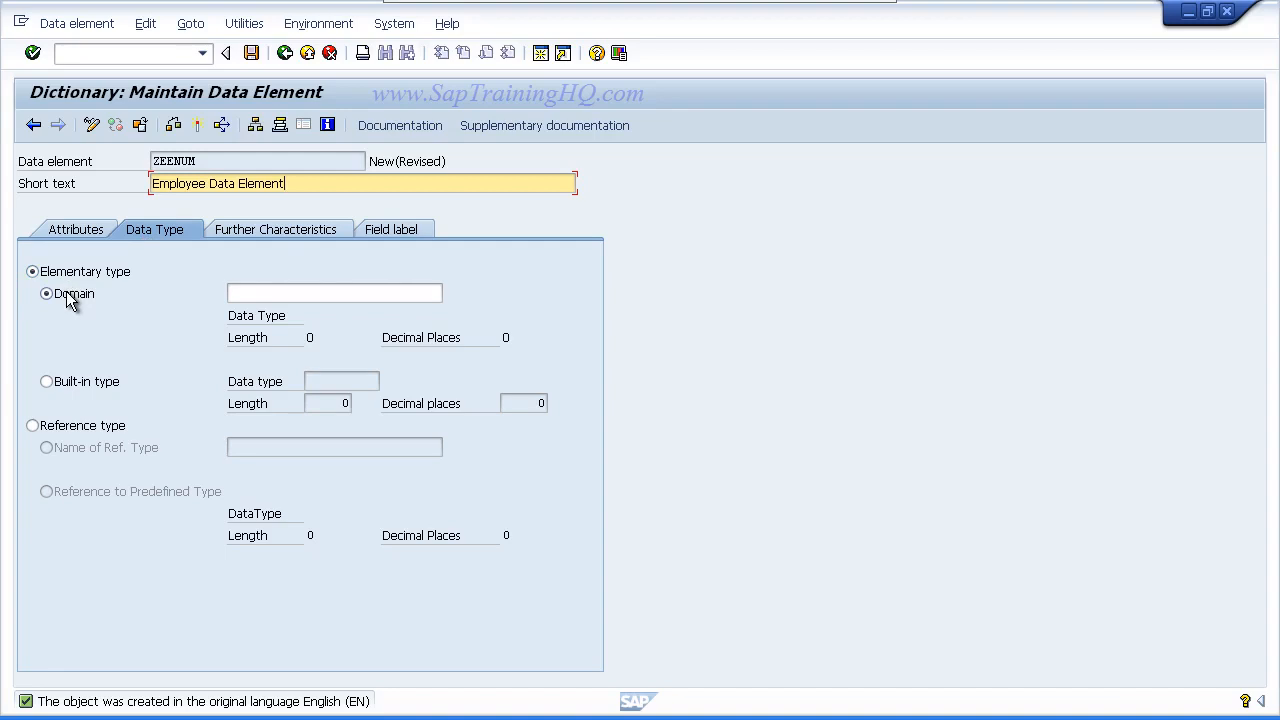
Assign domain ZEENUM to the data element and save the data element as a local object.
left_click(240, 292)
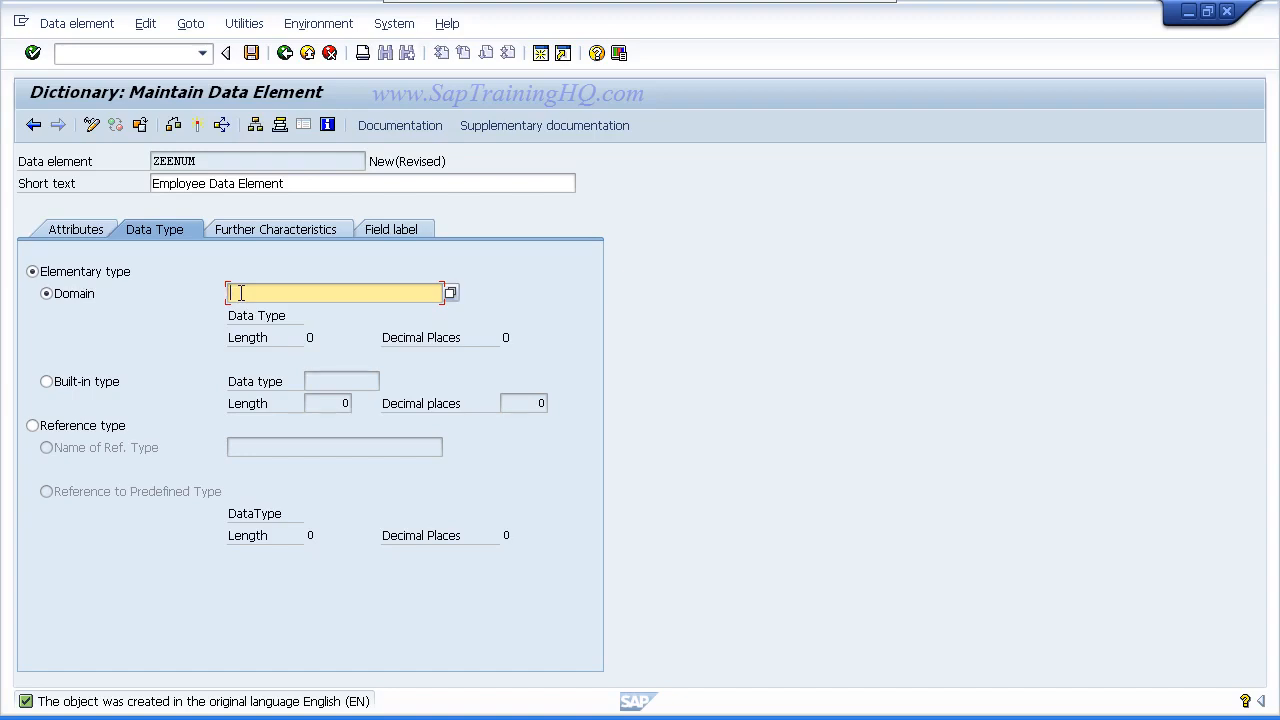
type("ZEENUM")
key("F3")
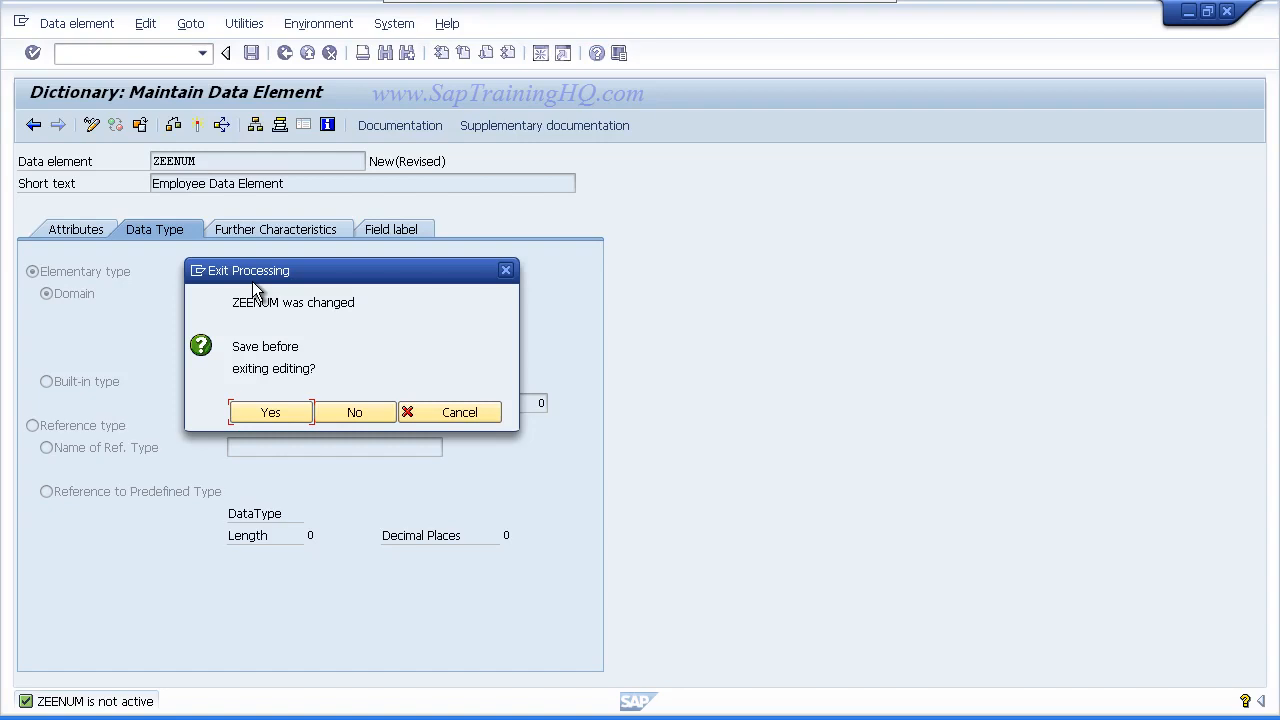
left_click(255, 412)
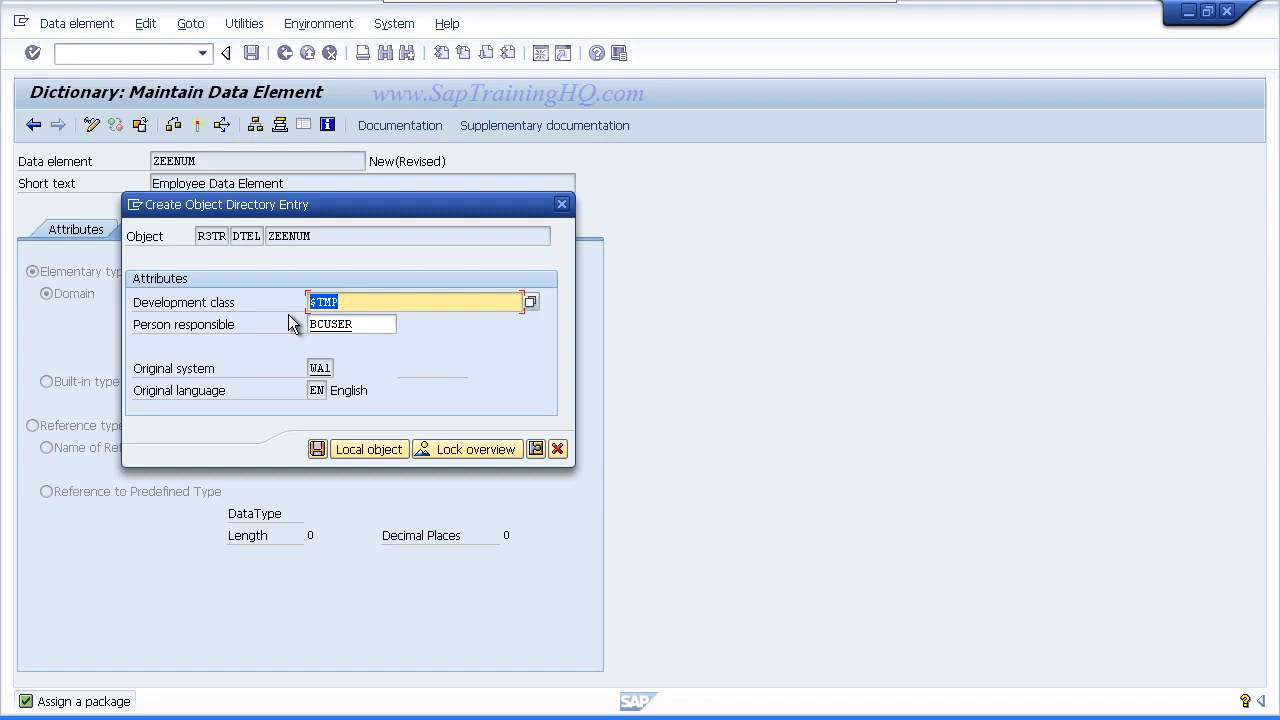
left_click(346, 448)
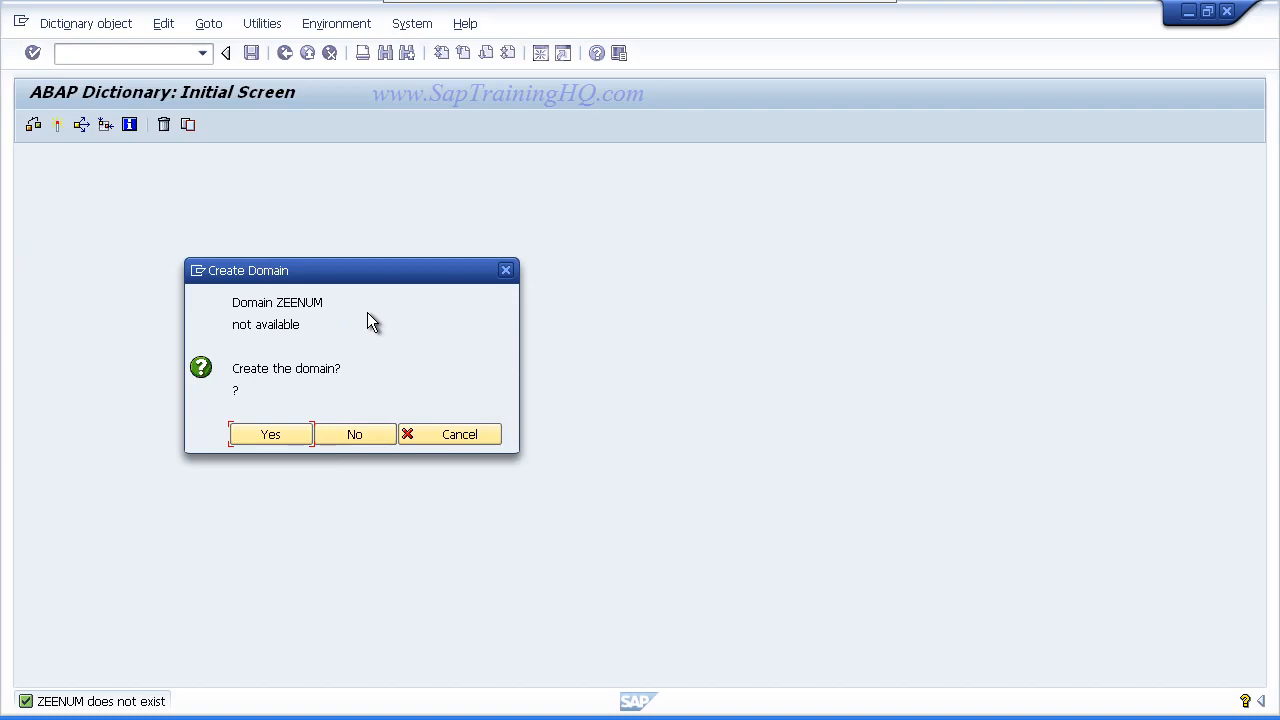
Create domain ZEENUM with the short text "Employee Domain".
left_click(272, 435)
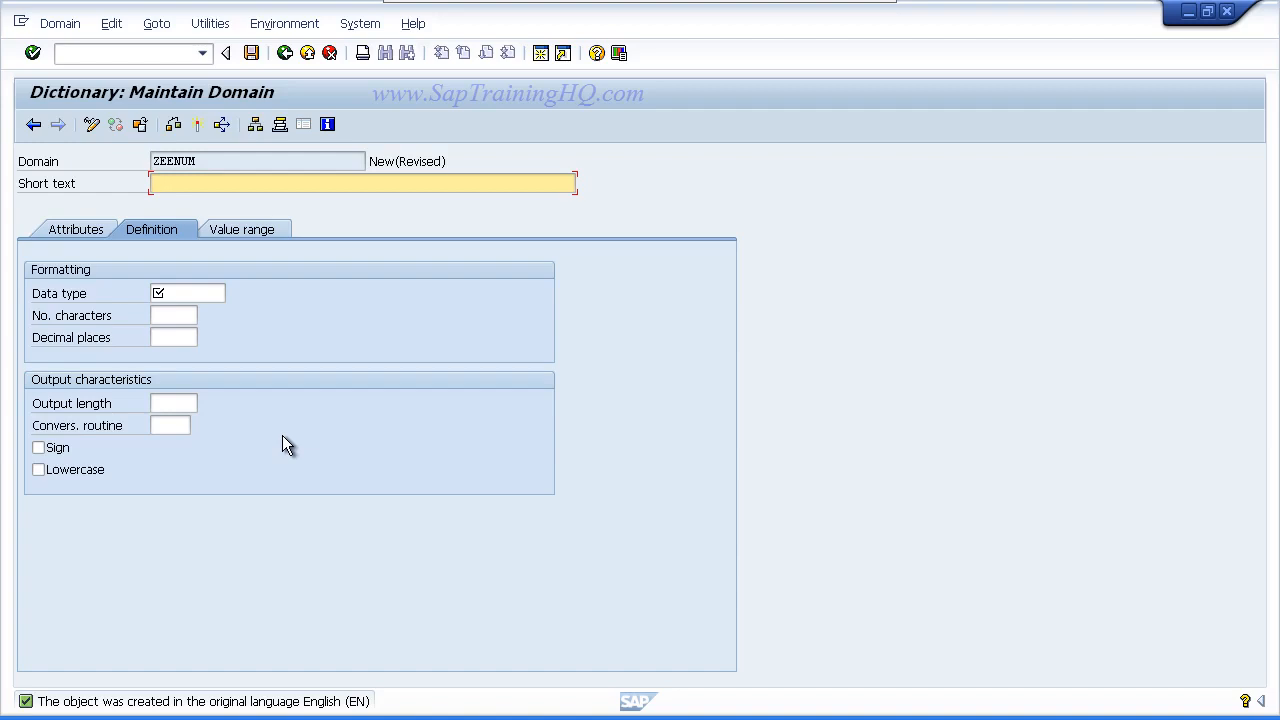
type("Employee")
type("Domain")
Set the domain's data type to NUMC, chosen from the available ABAP Dictionary types.
left_click(172, 293)
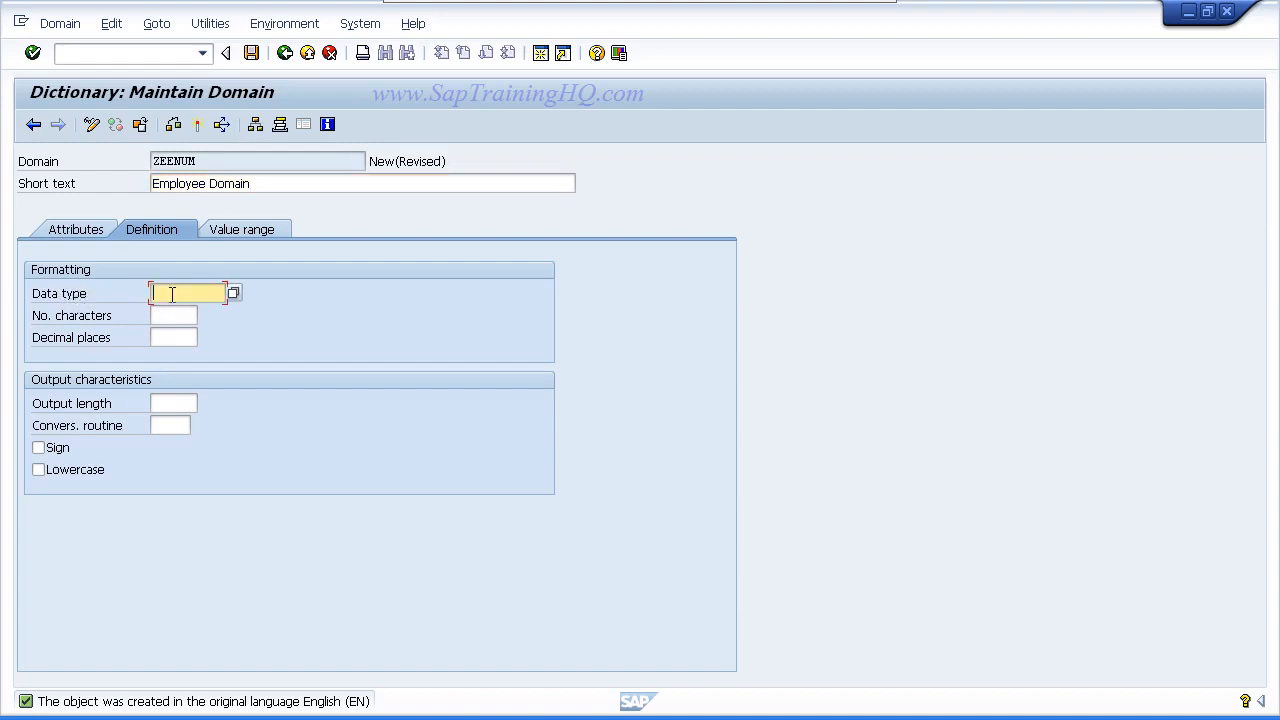
left_click(233, 295)
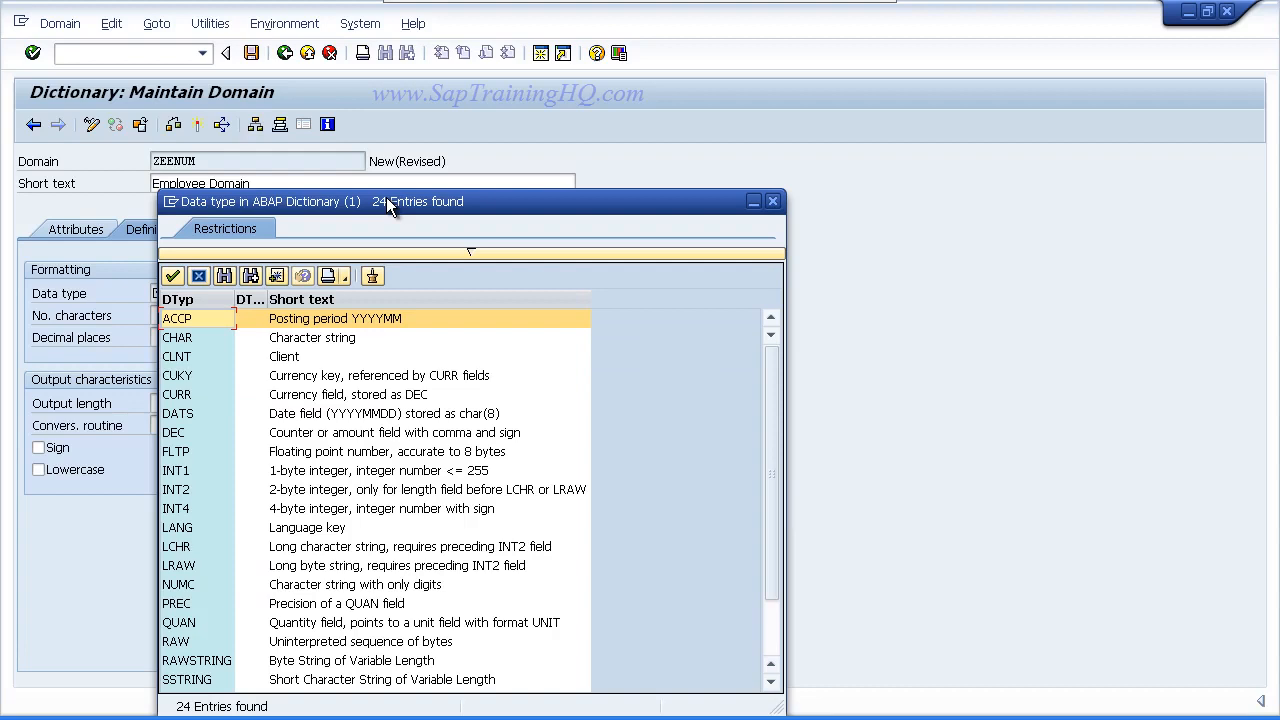
left_click_drag(388, 205, 658, 37)
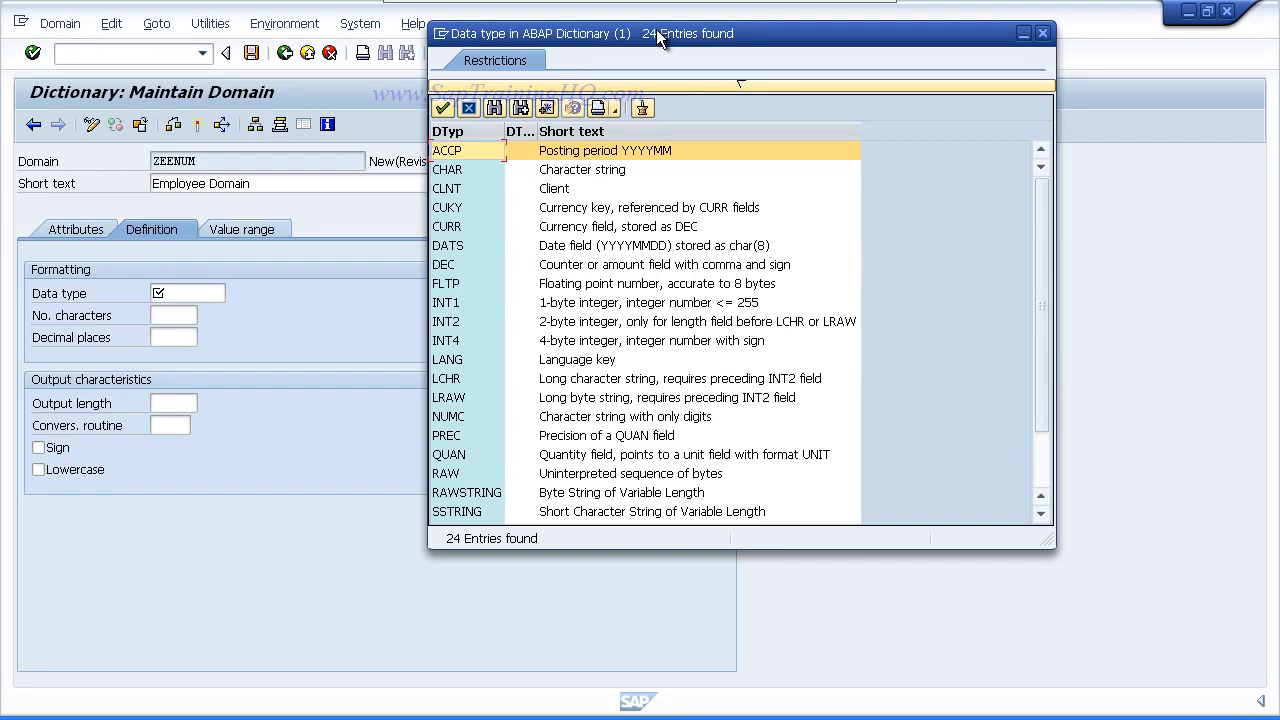
left_click(449, 420)
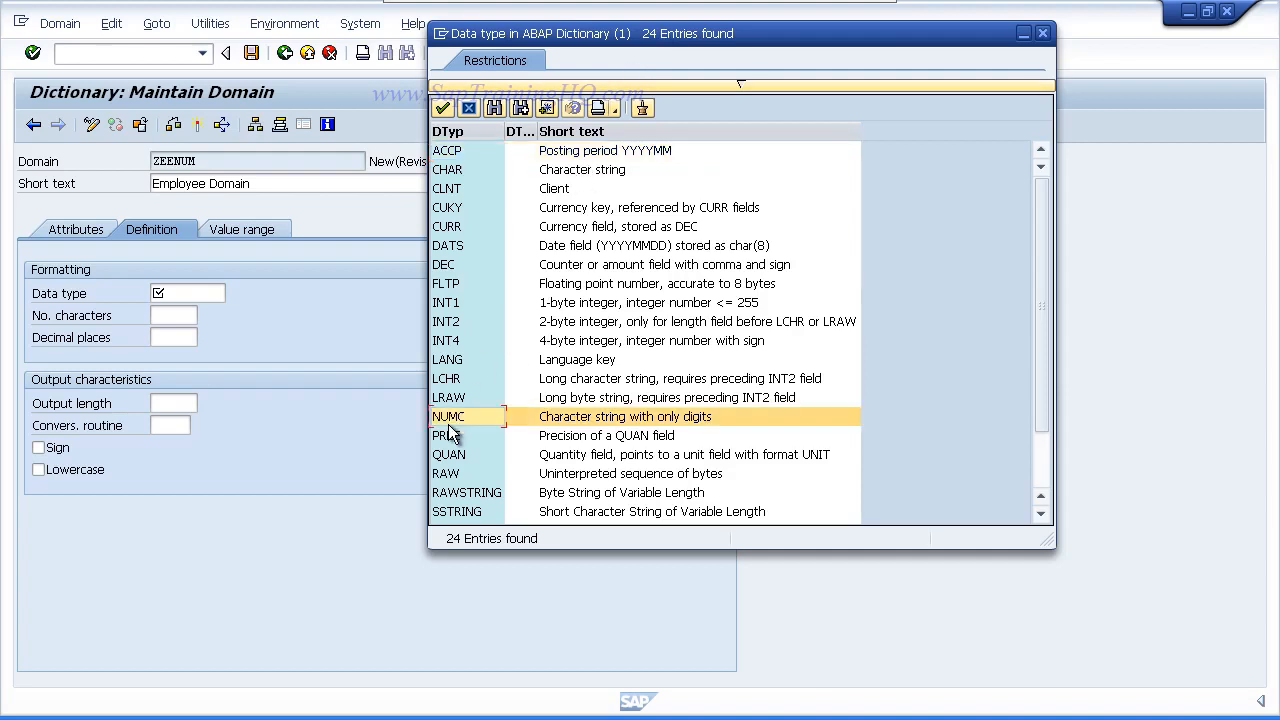
double_click(641, 419)
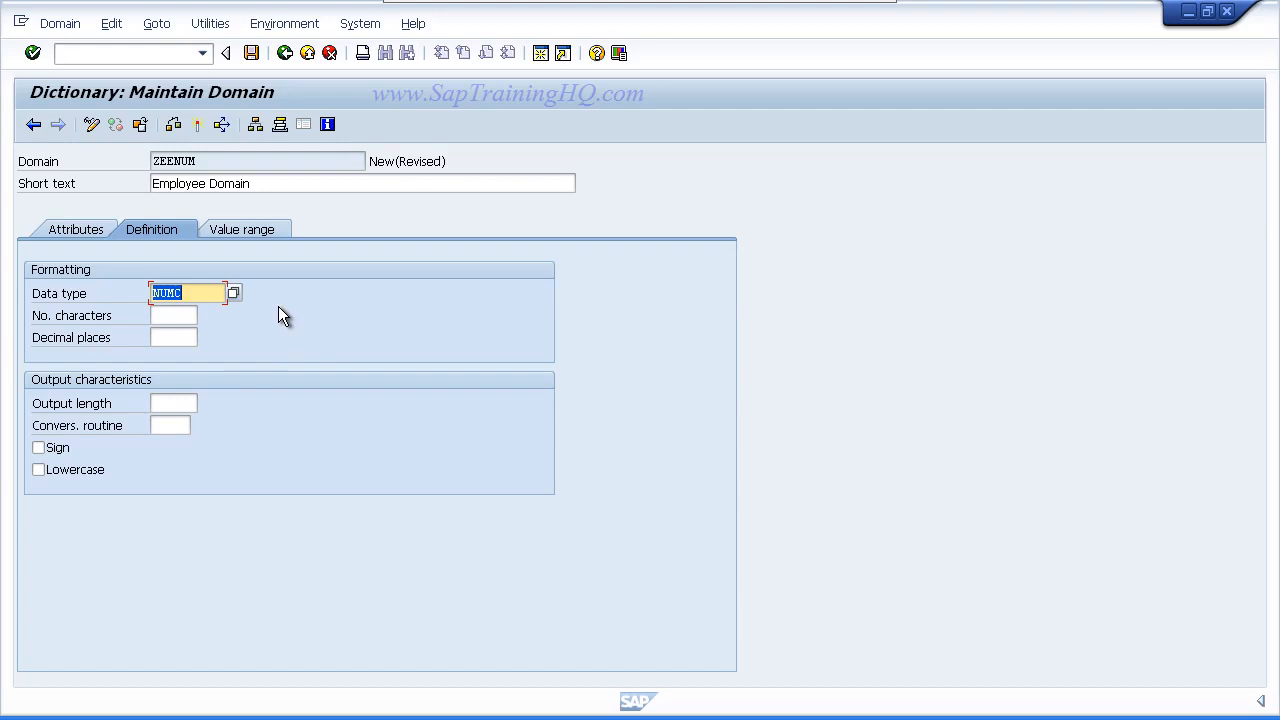
Set the domain to 8 characters, 0 decimal places and an output length of 8, and confirm the entries.
key("Tab")
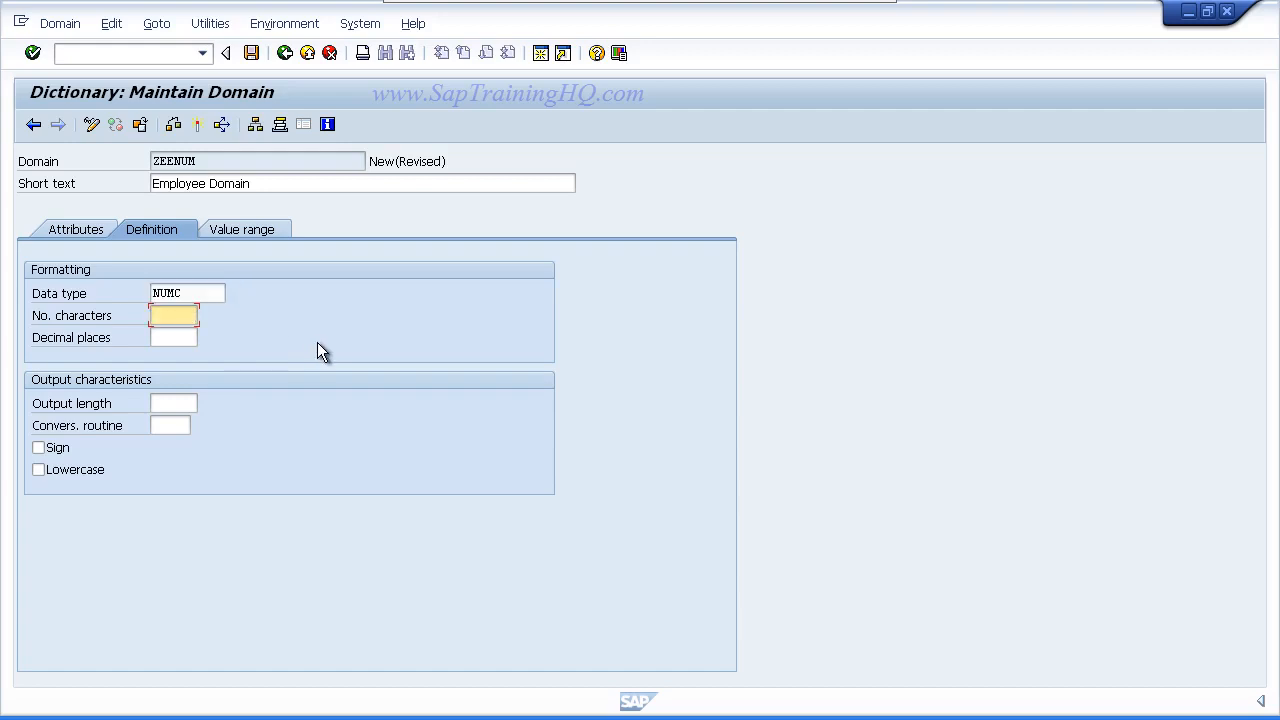
type("8")
left_click(176, 340)
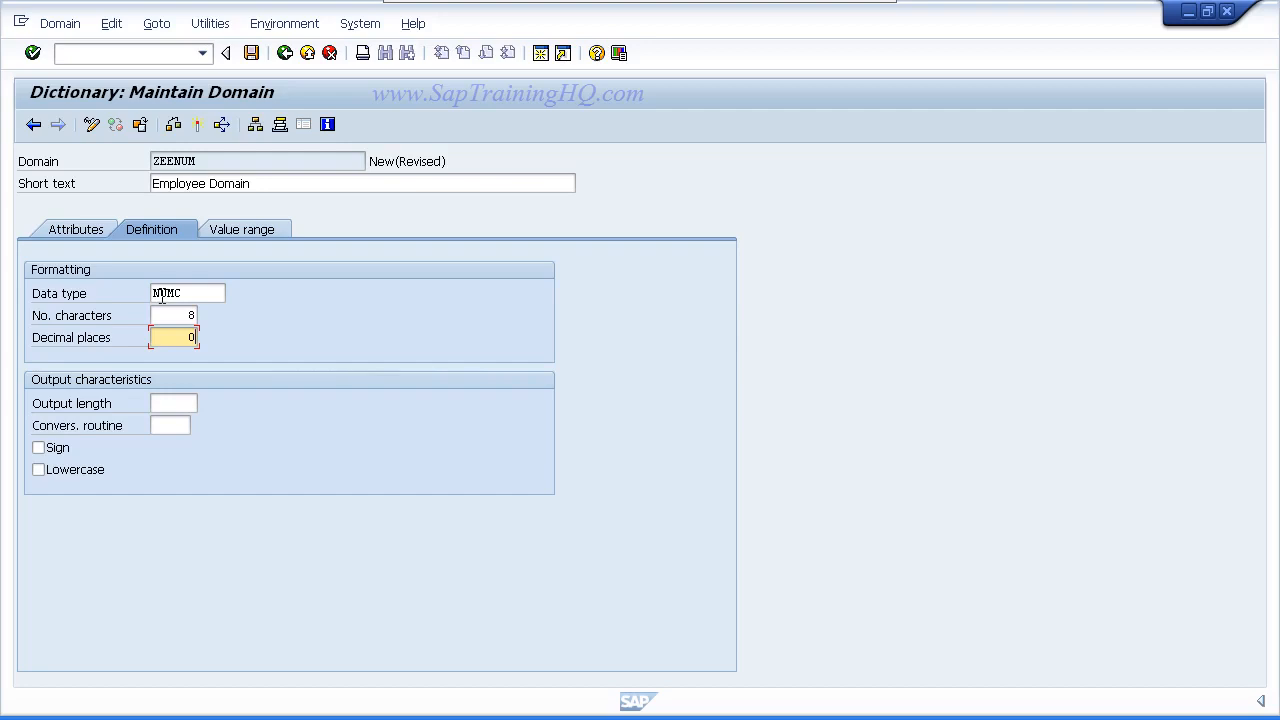
left_click(160, 403)
type("8")
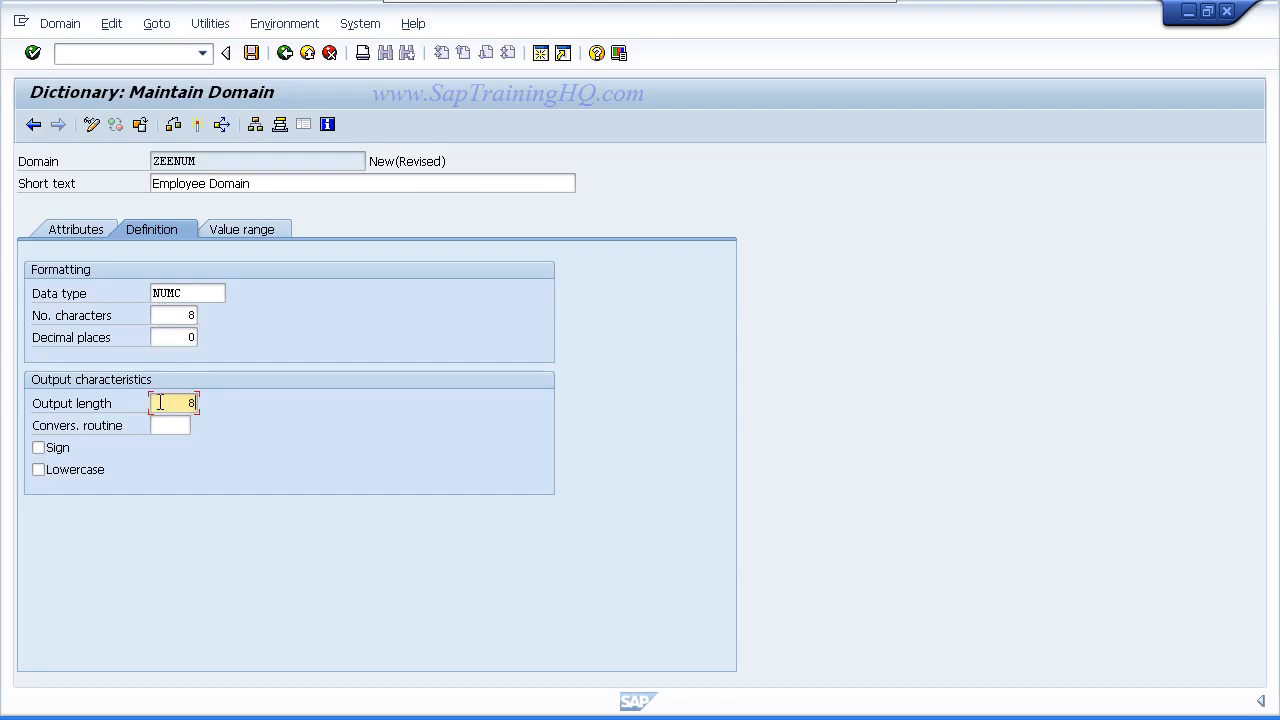
key("Return")
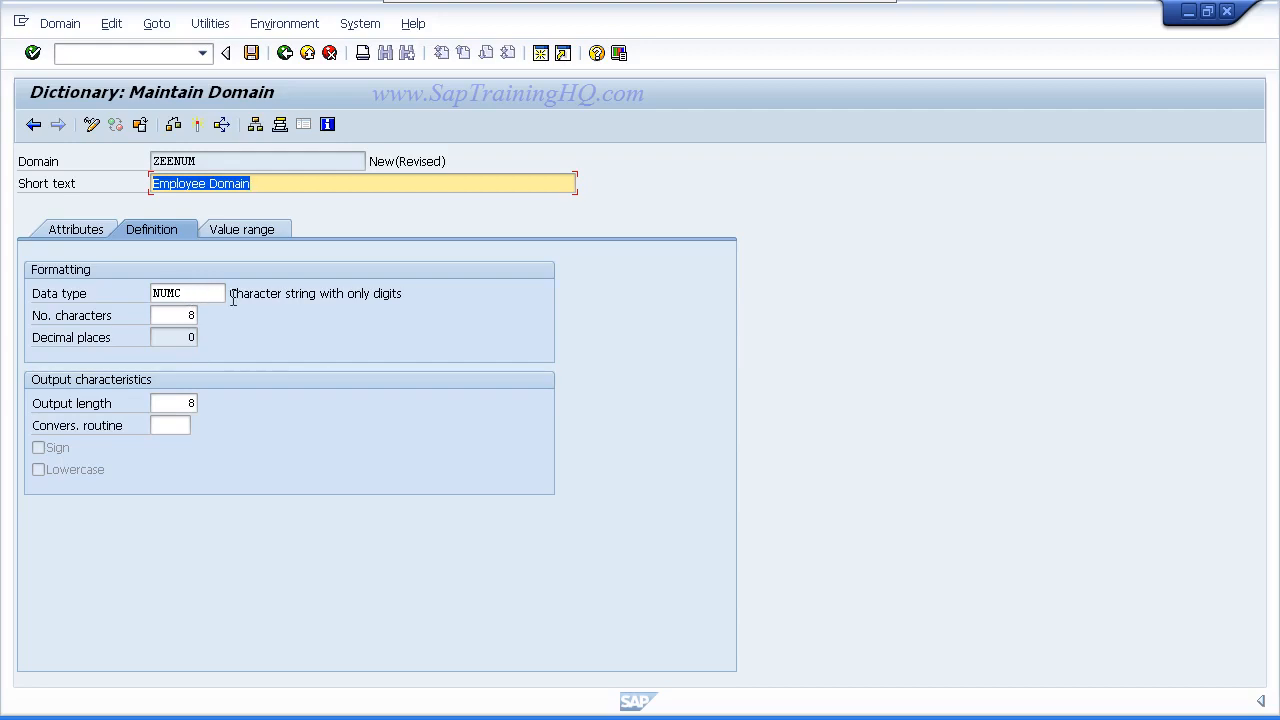
left_click_drag(230, 296, 415, 298)
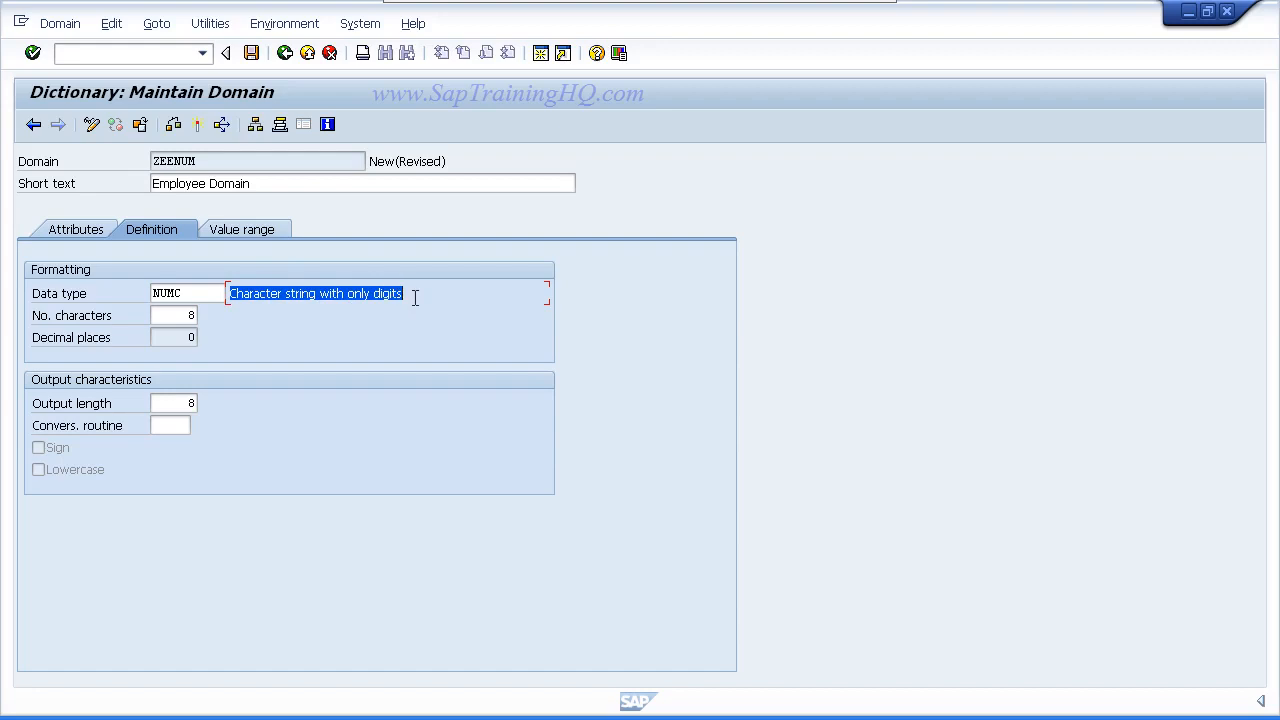
left_click(415, 298)
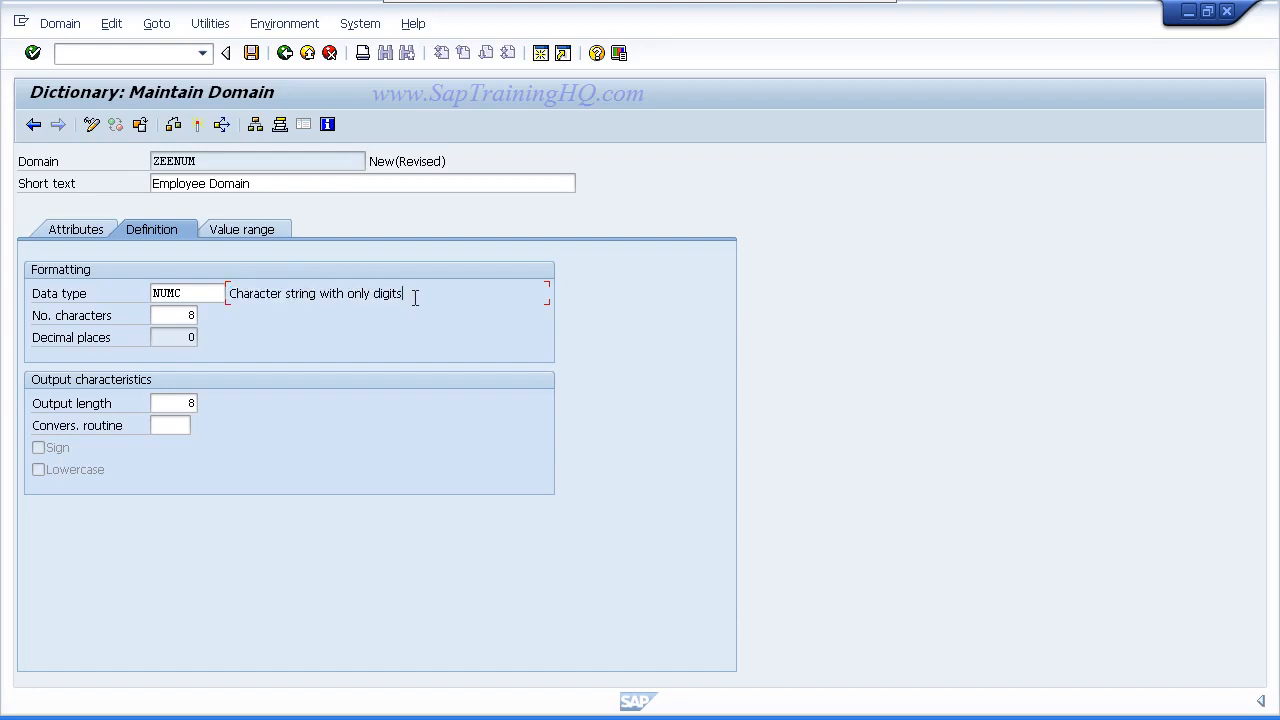
Open the value range of domain ZEENUM and save the domain as a local object.
left_click(235, 232)
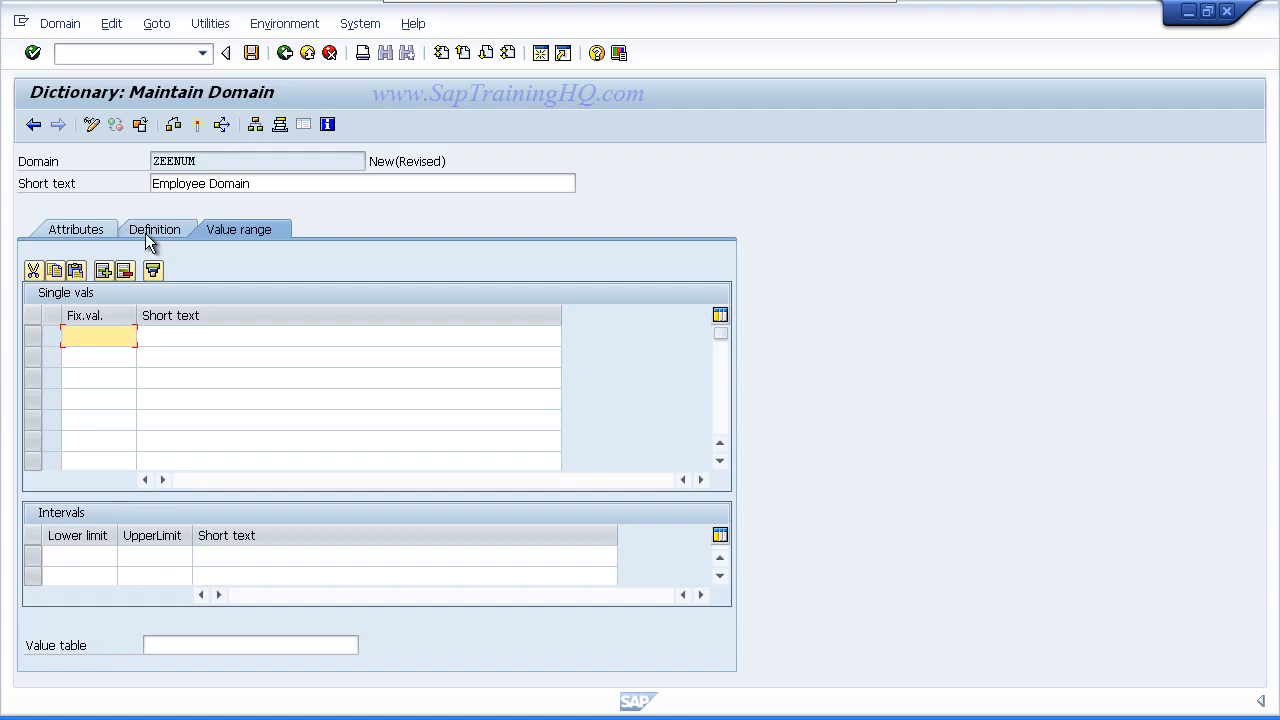
left_click(250, 53)
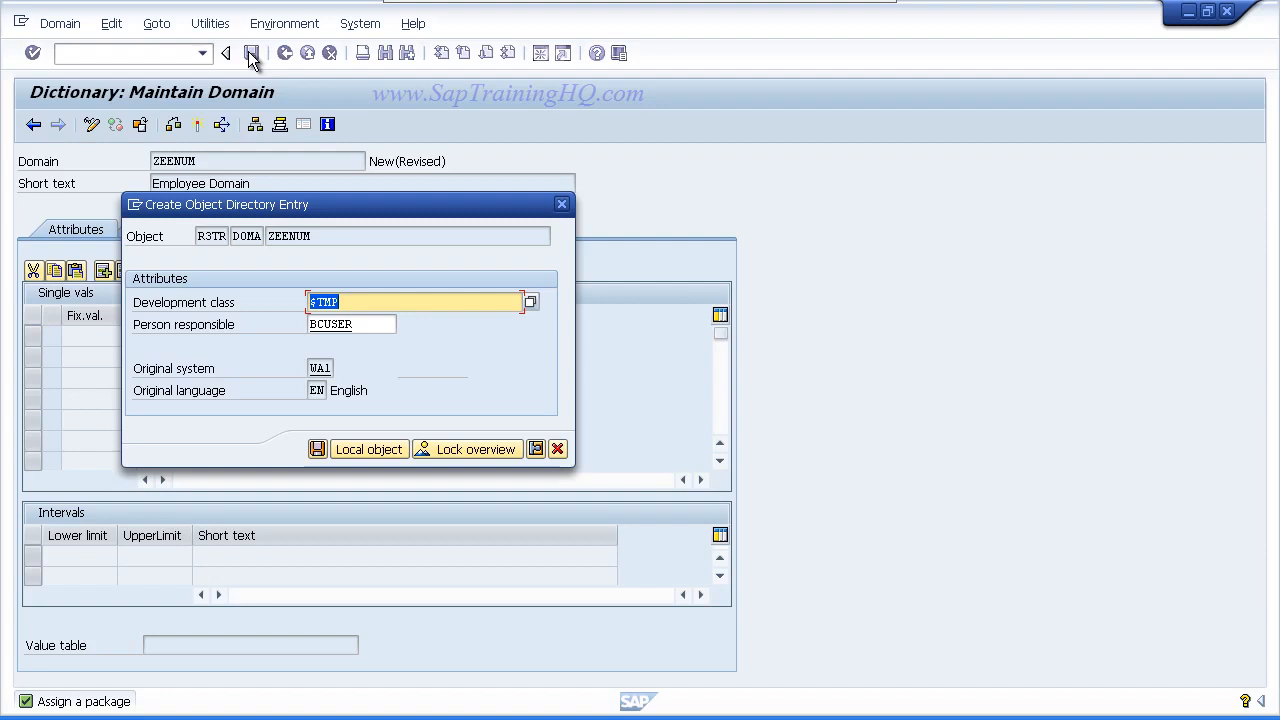
left_click(368, 449)
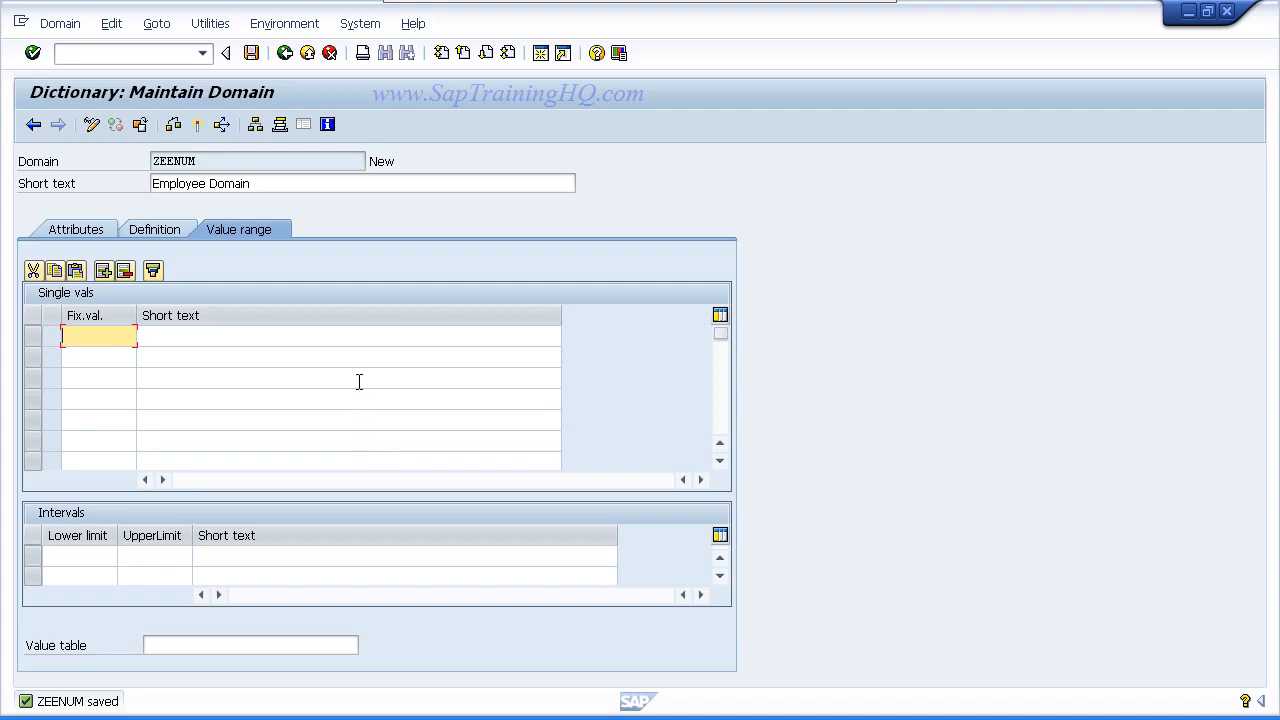
Activate domain ZEENUM from the inactive local objects and return to its data element.
left_click(199, 127)
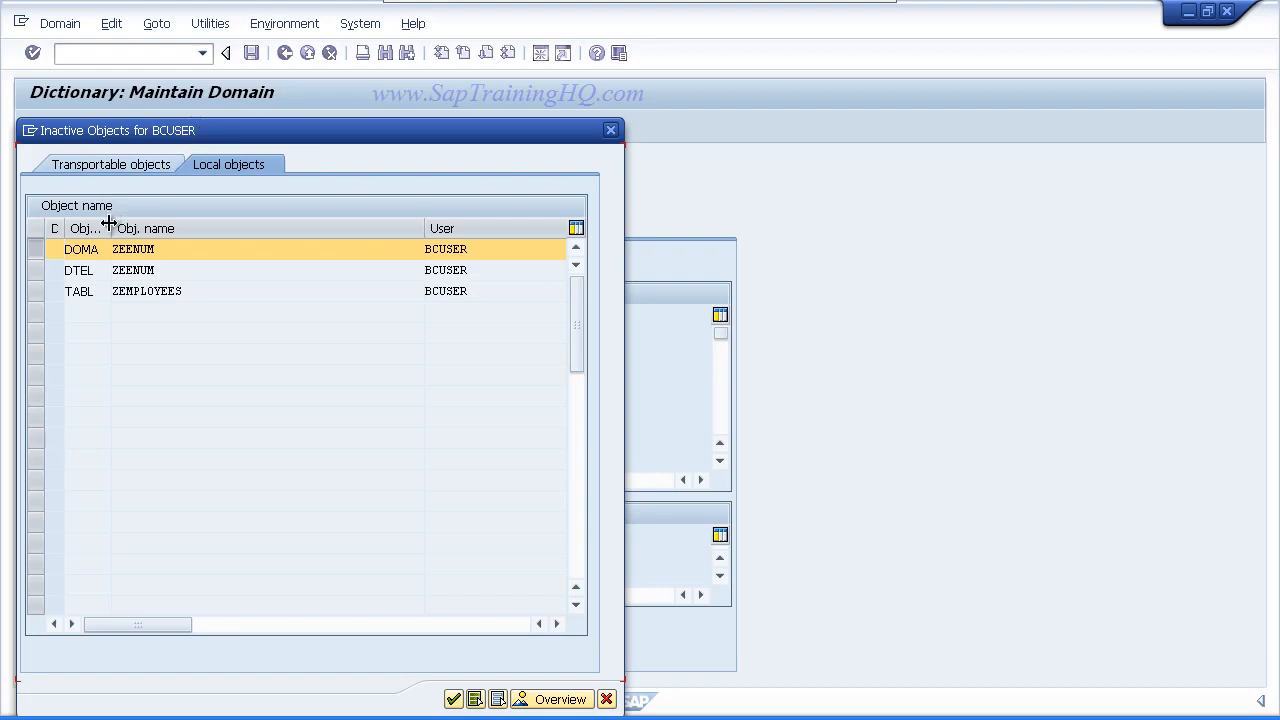
left_click_drag(111, 226, 129, 226)
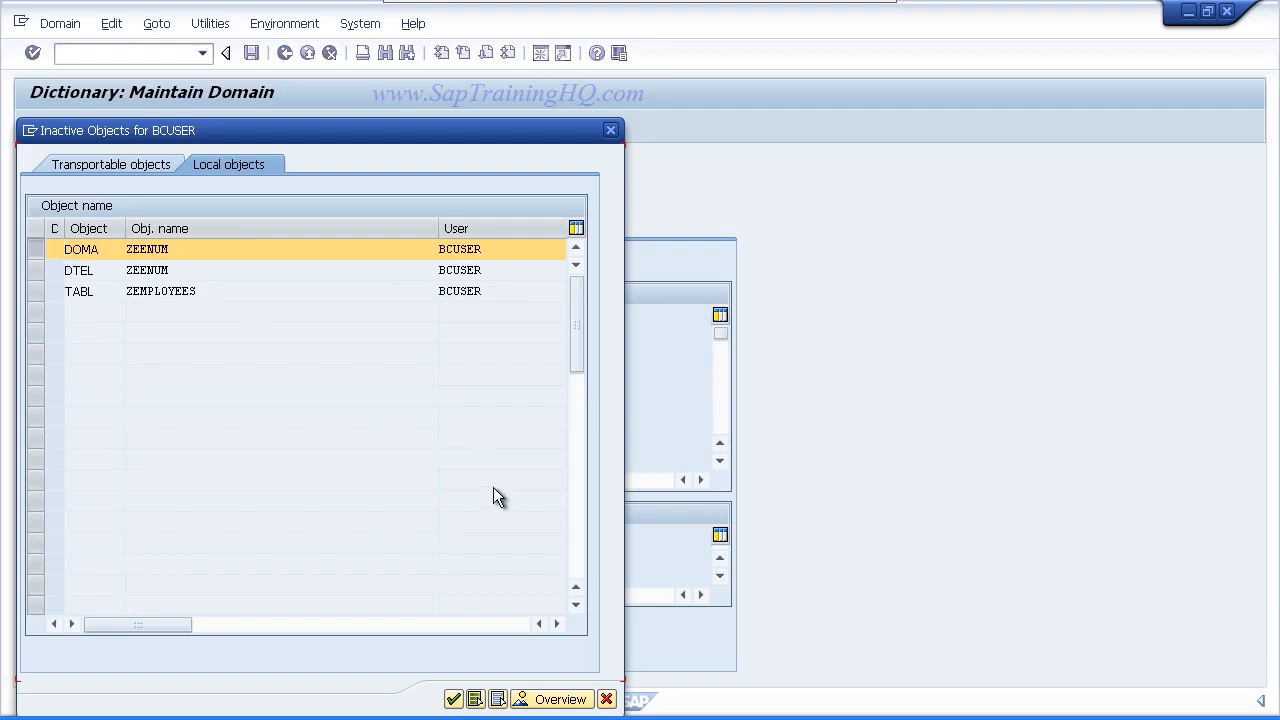
left_click(455, 700)
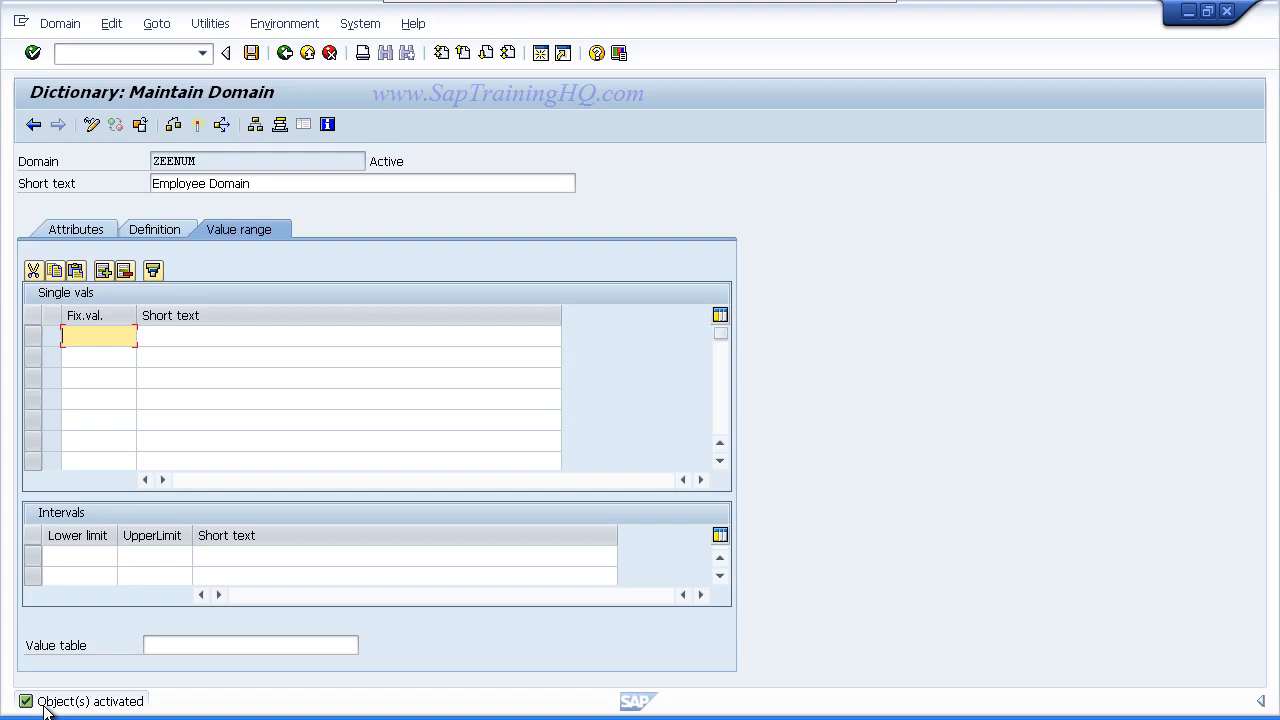
left_click(285, 53)
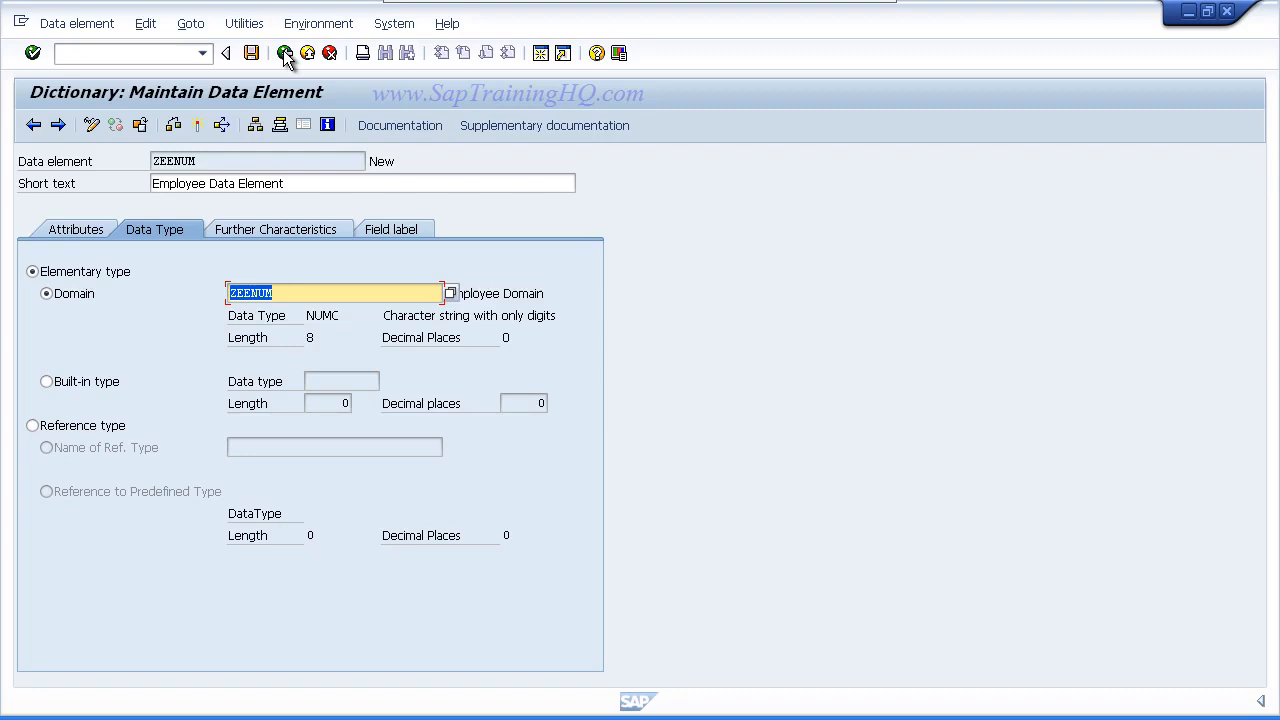
Fill the data element's short, medium, long and heading field labels with its short text "Employee Data Element", cut to fit where necessary.
left_click(279, 293)
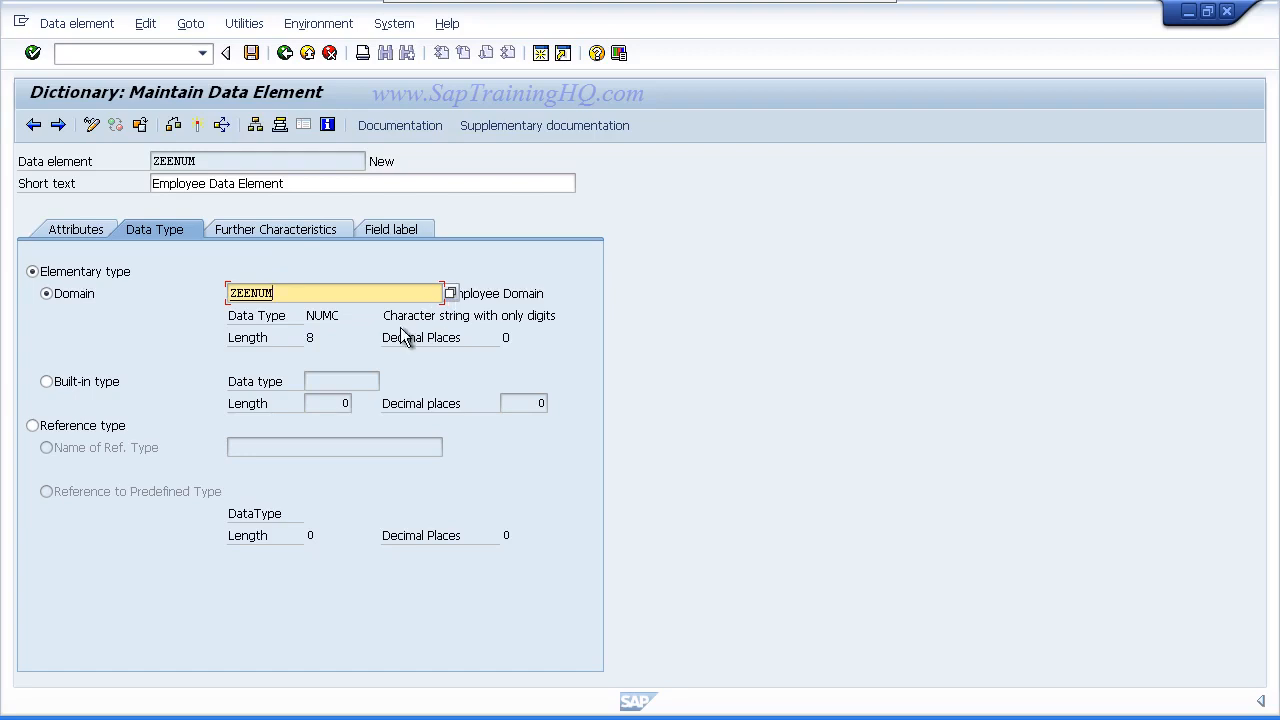
left_click_drag(546, 294, 449, 294)
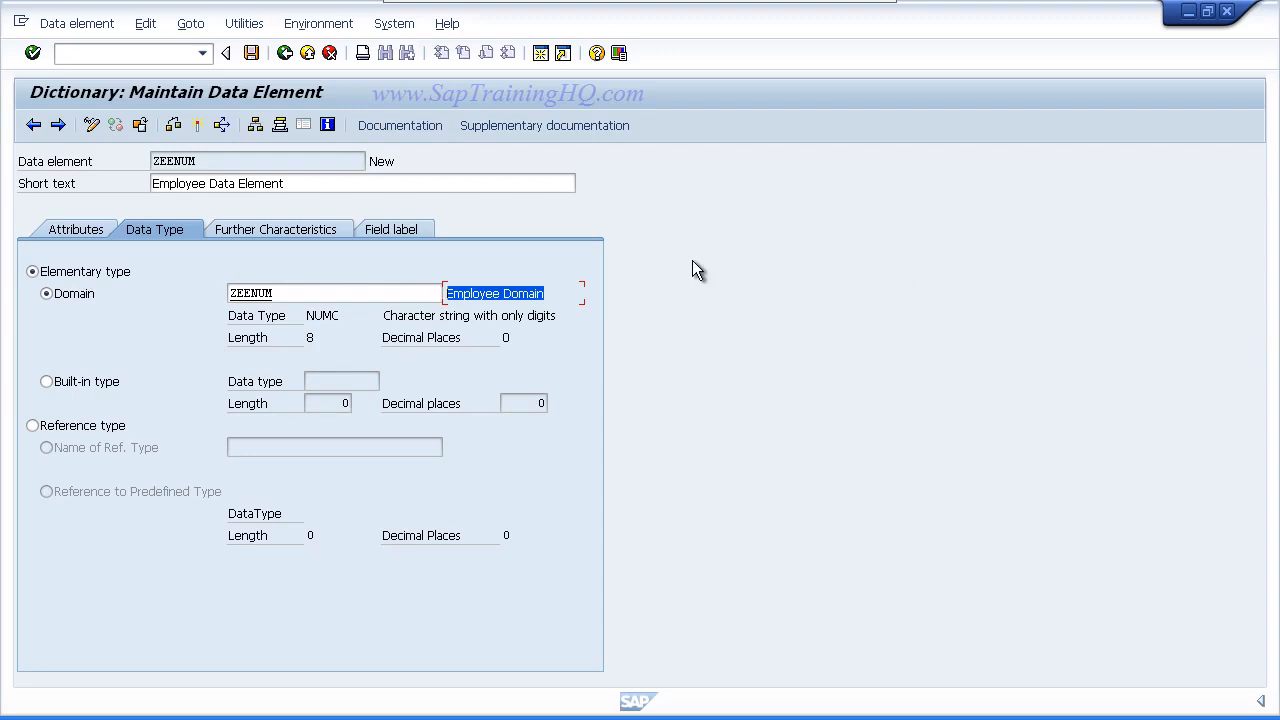
left_click(381, 227)
key("ctrl+c")
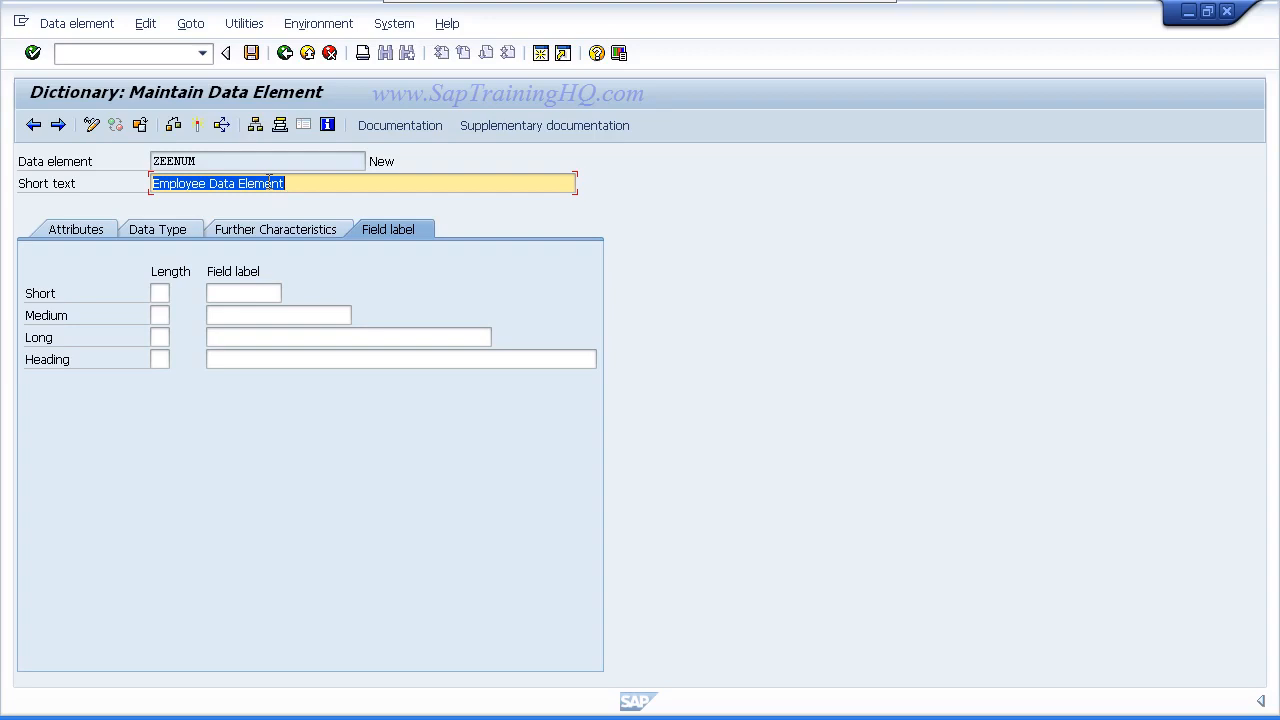
key("End")
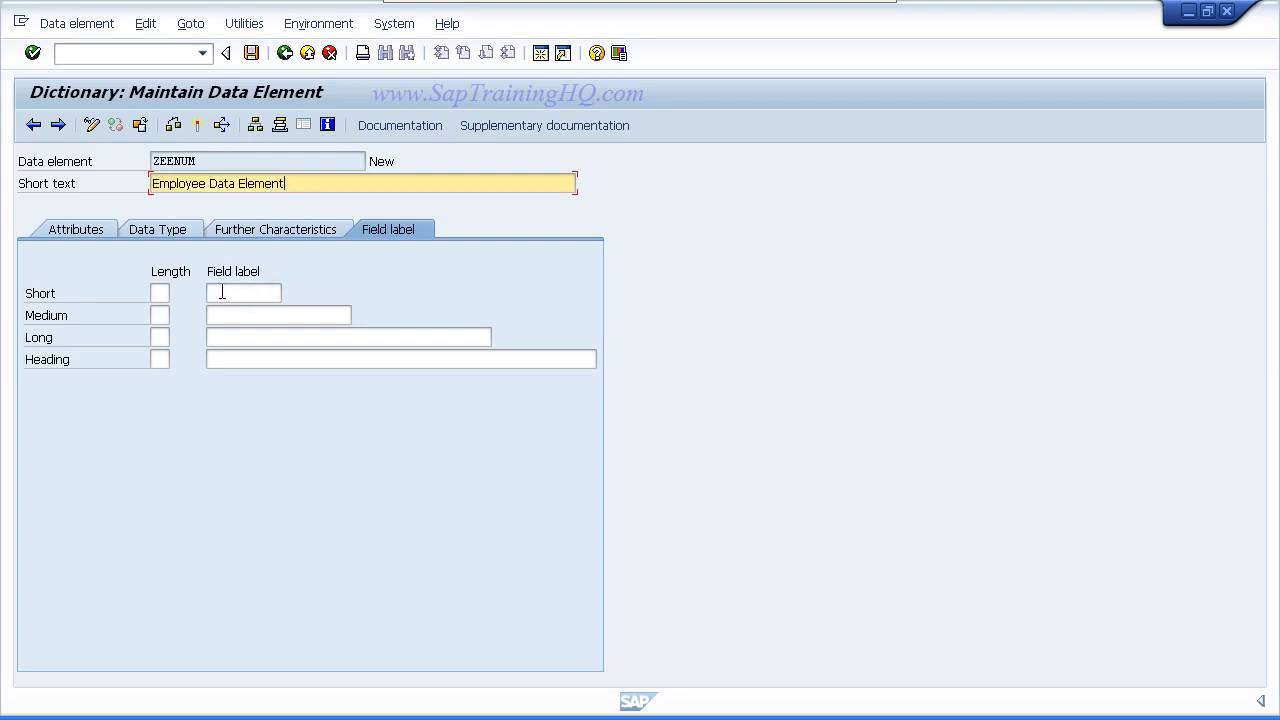
left_click(222, 292)
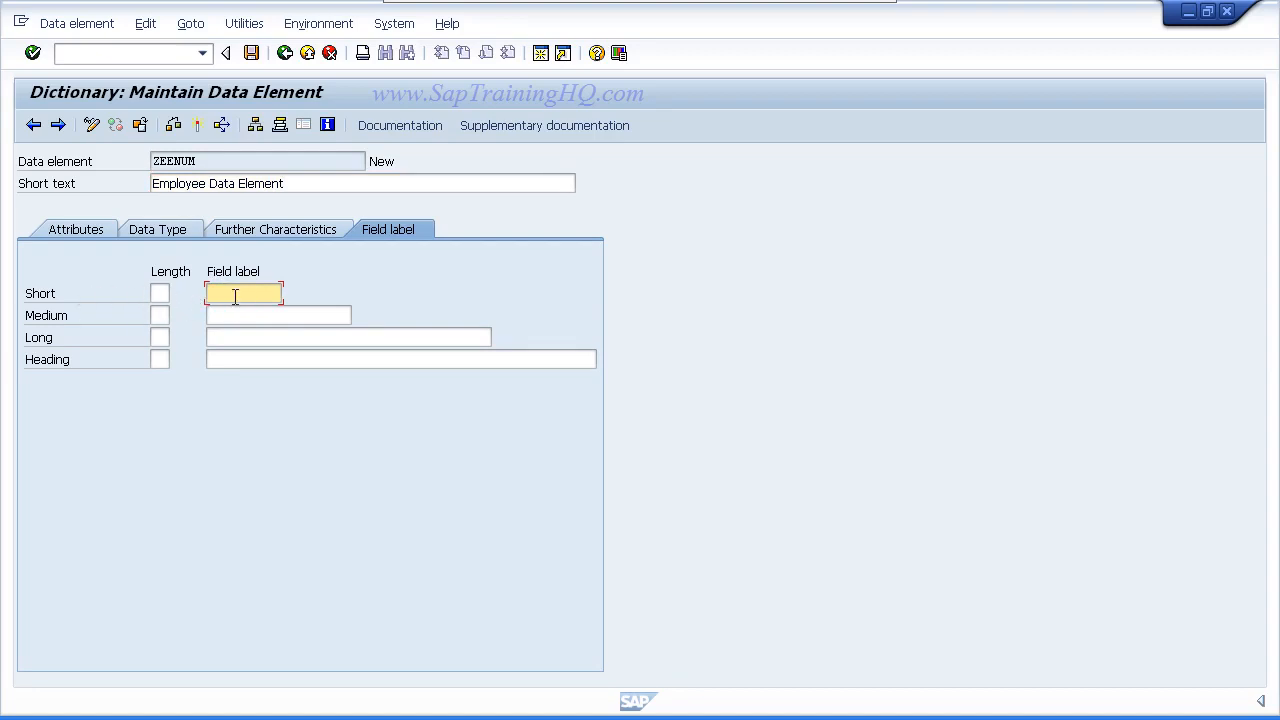
type("Employee D")
left_click(245, 313)
key("ctrl+v")
left_click(263, 337)
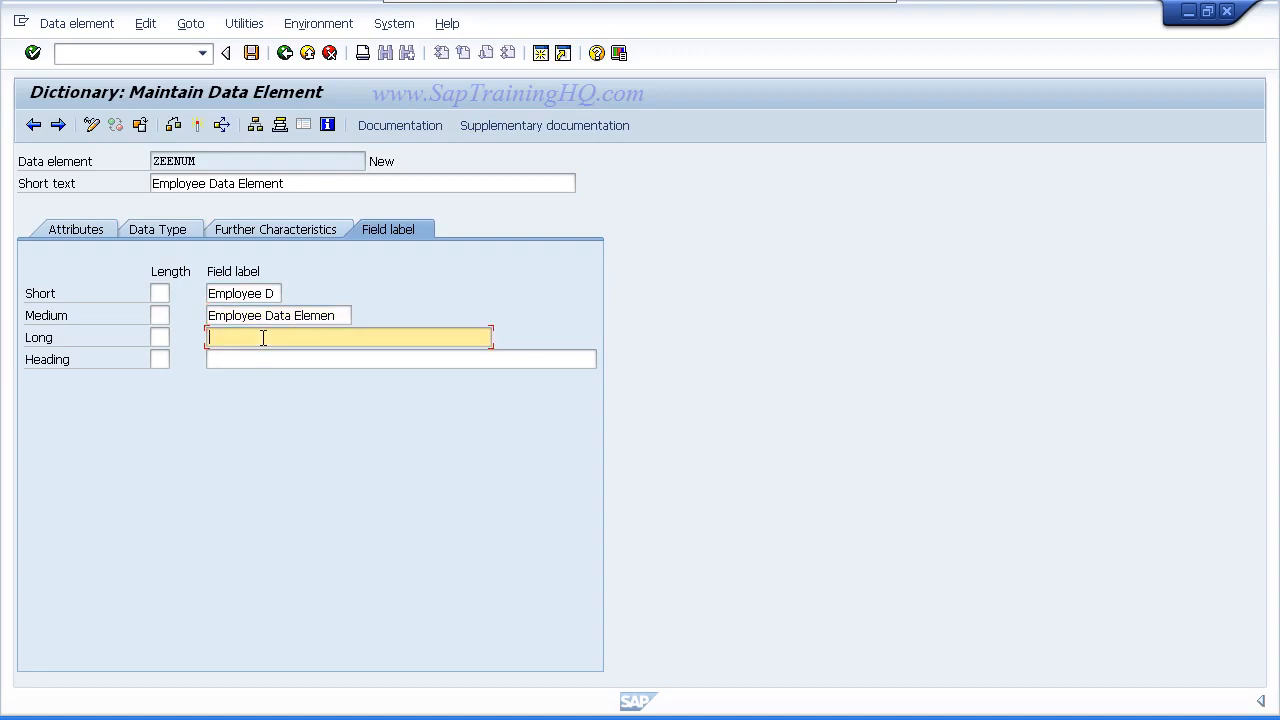
type("Employee Data Element")
left_click(260, 359)
type("Employee Data Element")
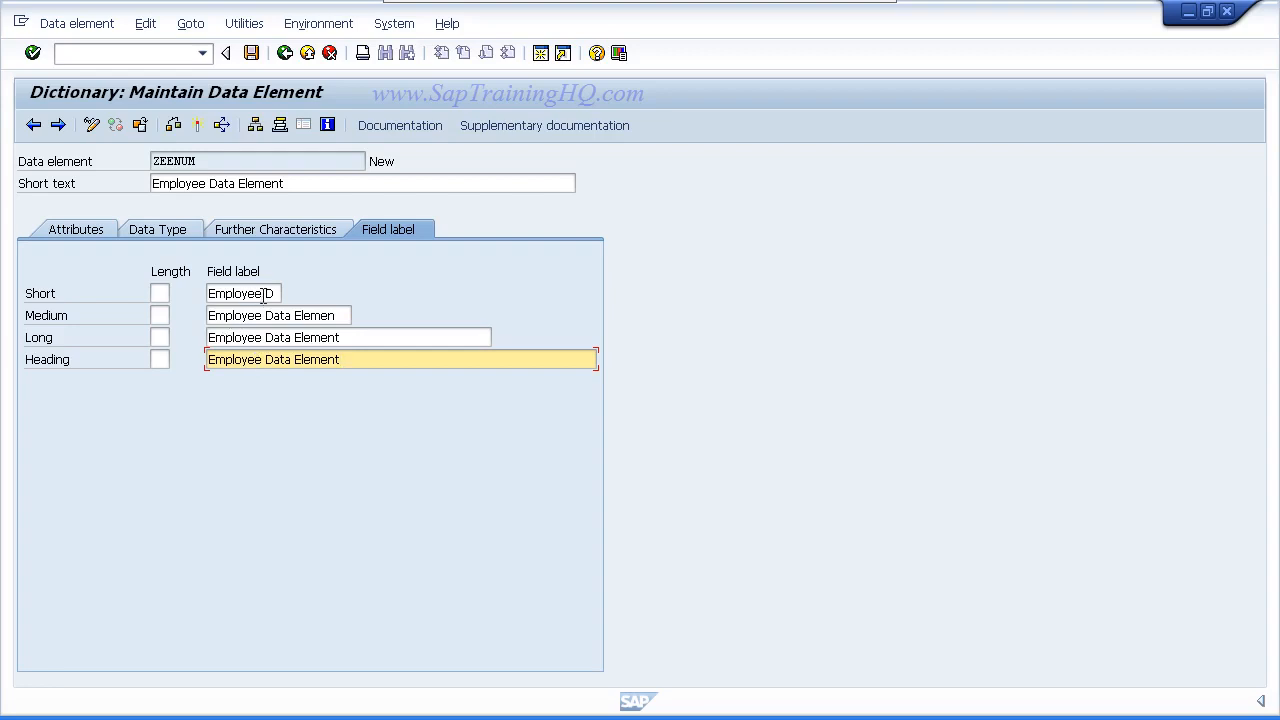
Change the short field label to "Employee N" and the medium field label to "Employee Number".
left_click_drag(264, 293, 349, 289)
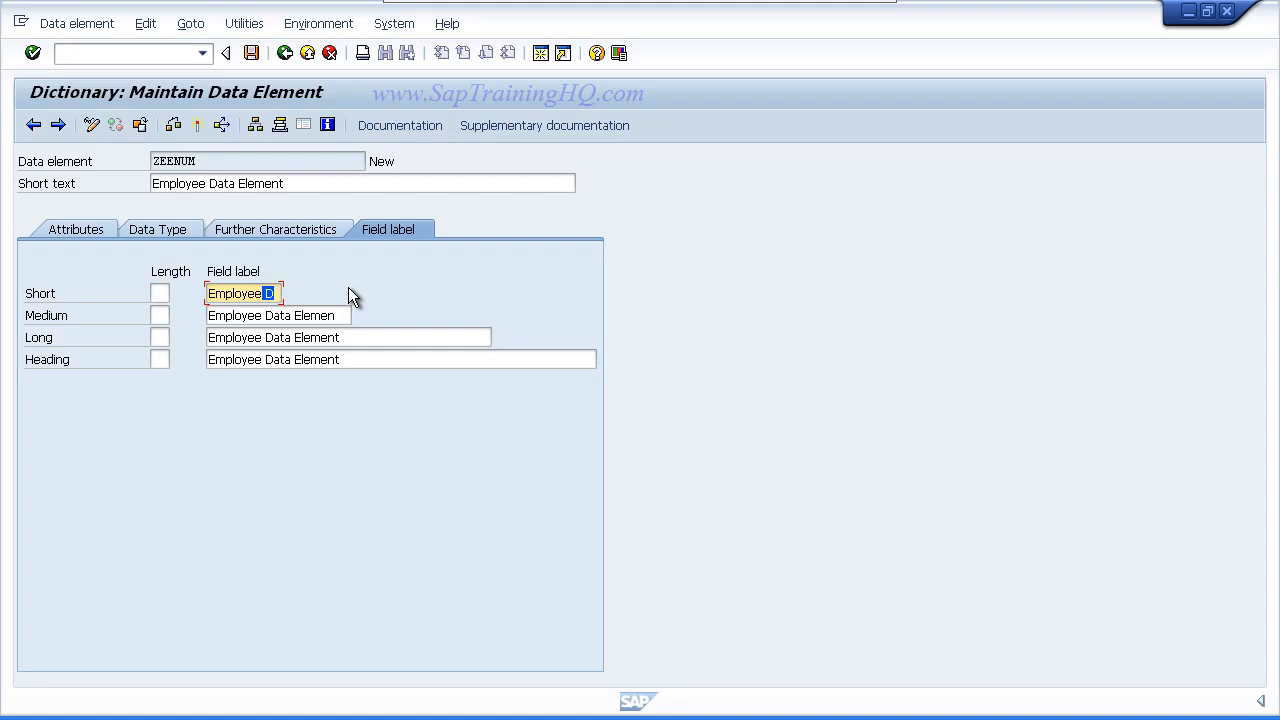
key("BackSpace")
type("N")
key("Tab")
key("Tab")
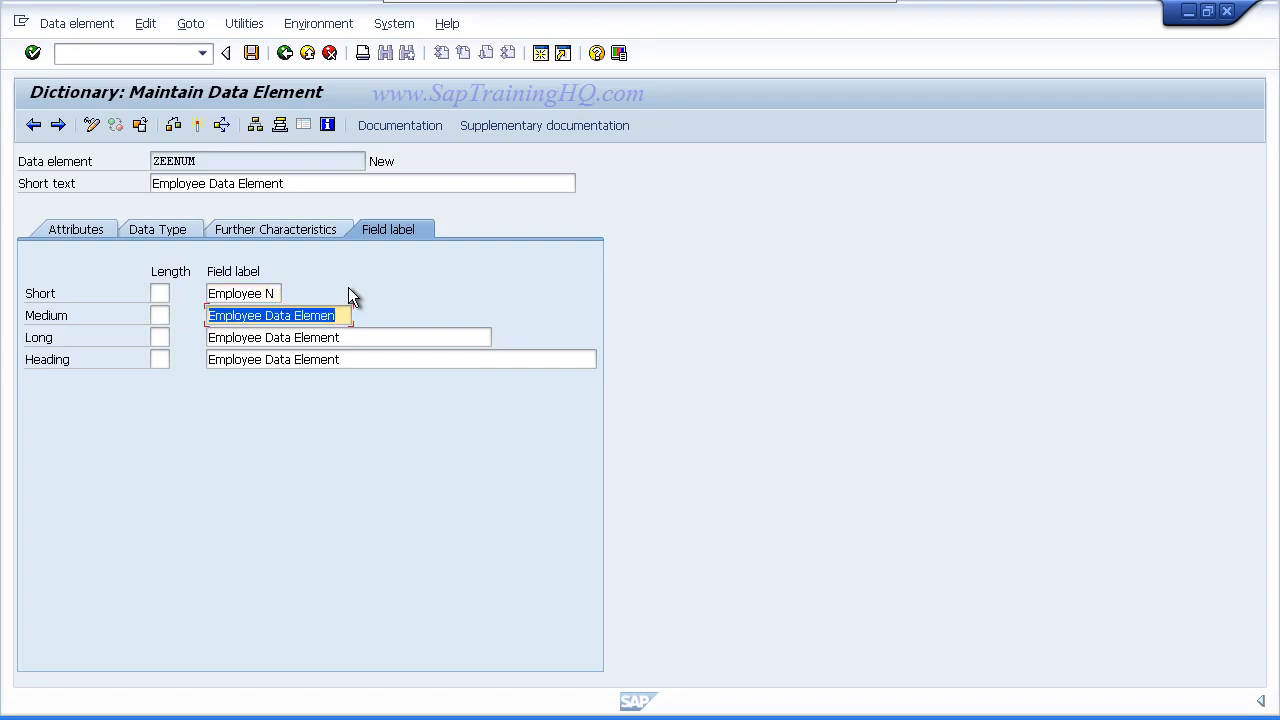
key("End")
key("shift+Left")
key("shift+Left")
key("shift+Left")
key("shift+Left")
key("shift+Left")
key("shift+Left")
key("shift+Left")
key("shift+Left")
key("shift+Left")
key("shift+Left")
key("shift+Left")
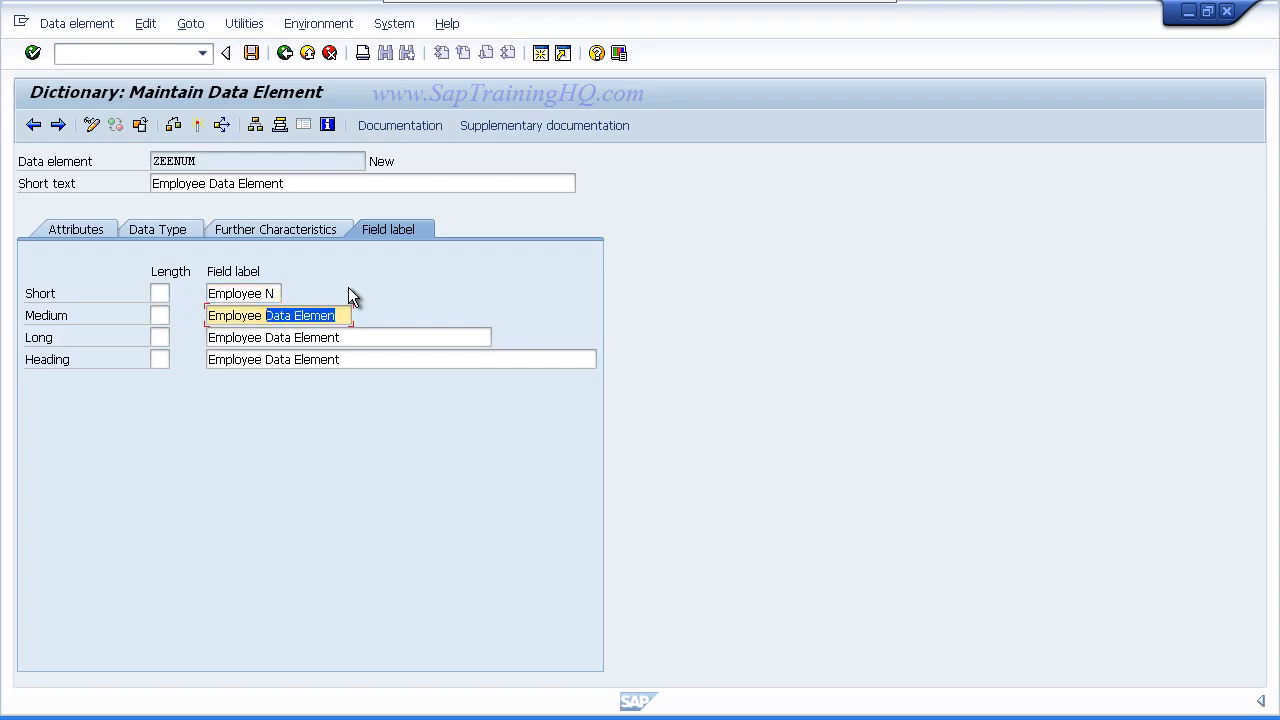
type("Number")
Change the long and heading field labels to "Employee Number" and confirm the entries so the label lengths are filled in.
left_click_drag(310, 315, 263, 316)
key("ctrl+c")
left_click_drag(350, 337, 263, 337)
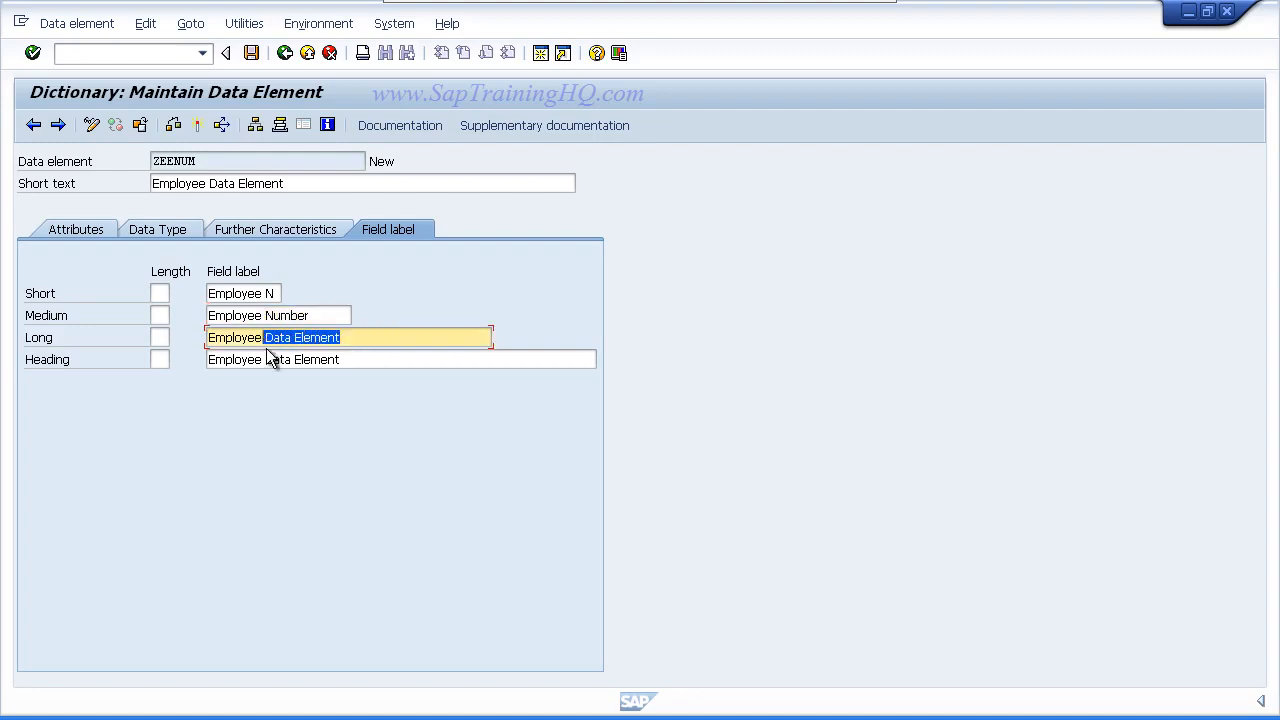
key("ctrl+v")
left_click_drag(351, 358, 263, 359)
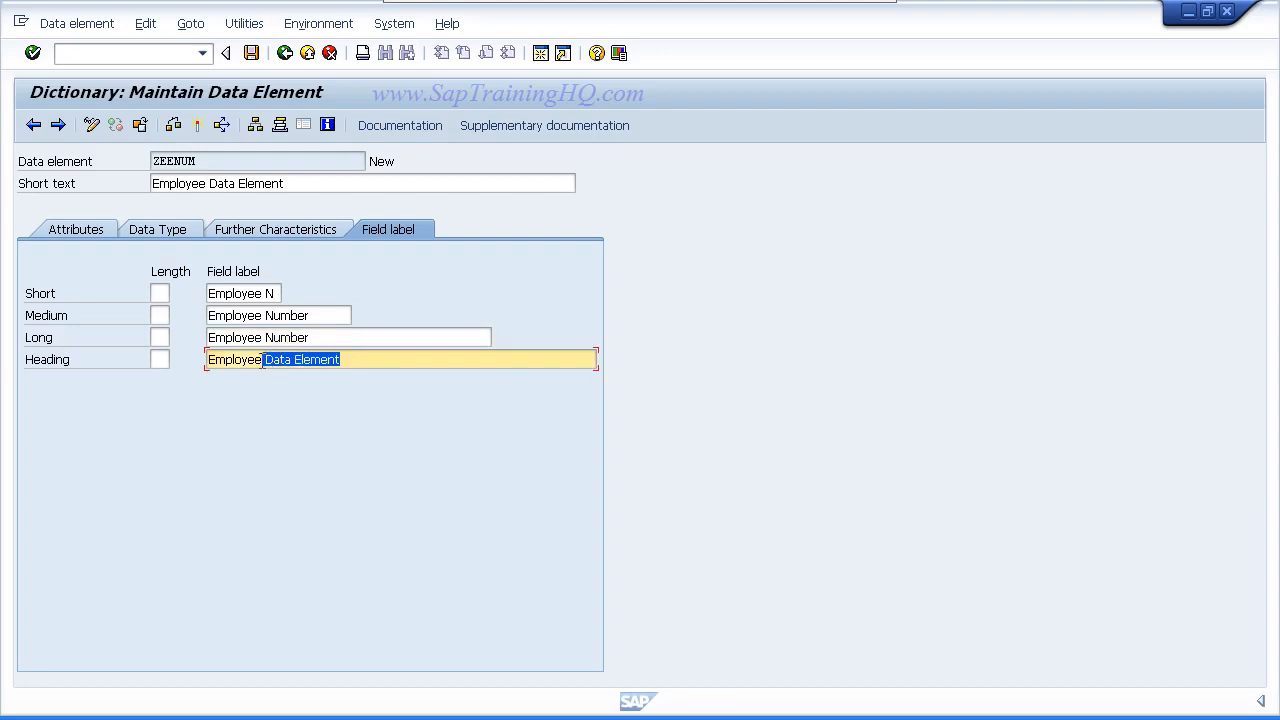
key("ctrl+v")
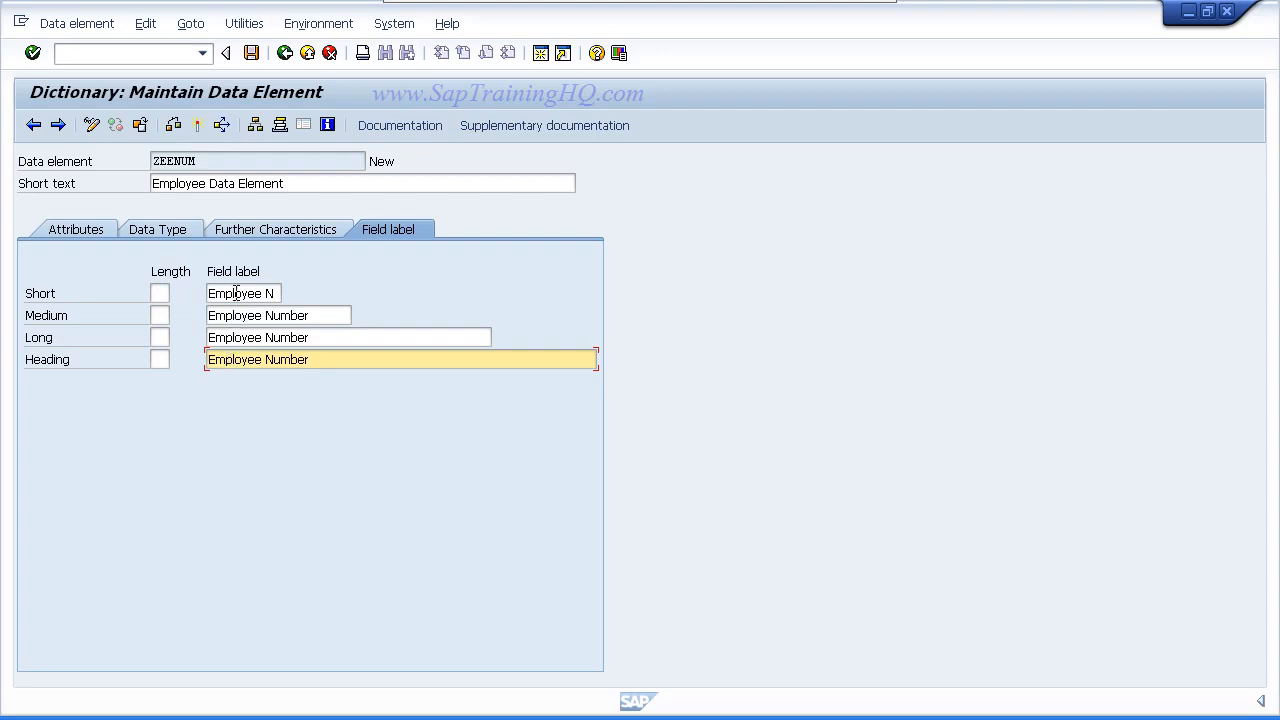
key("Return")
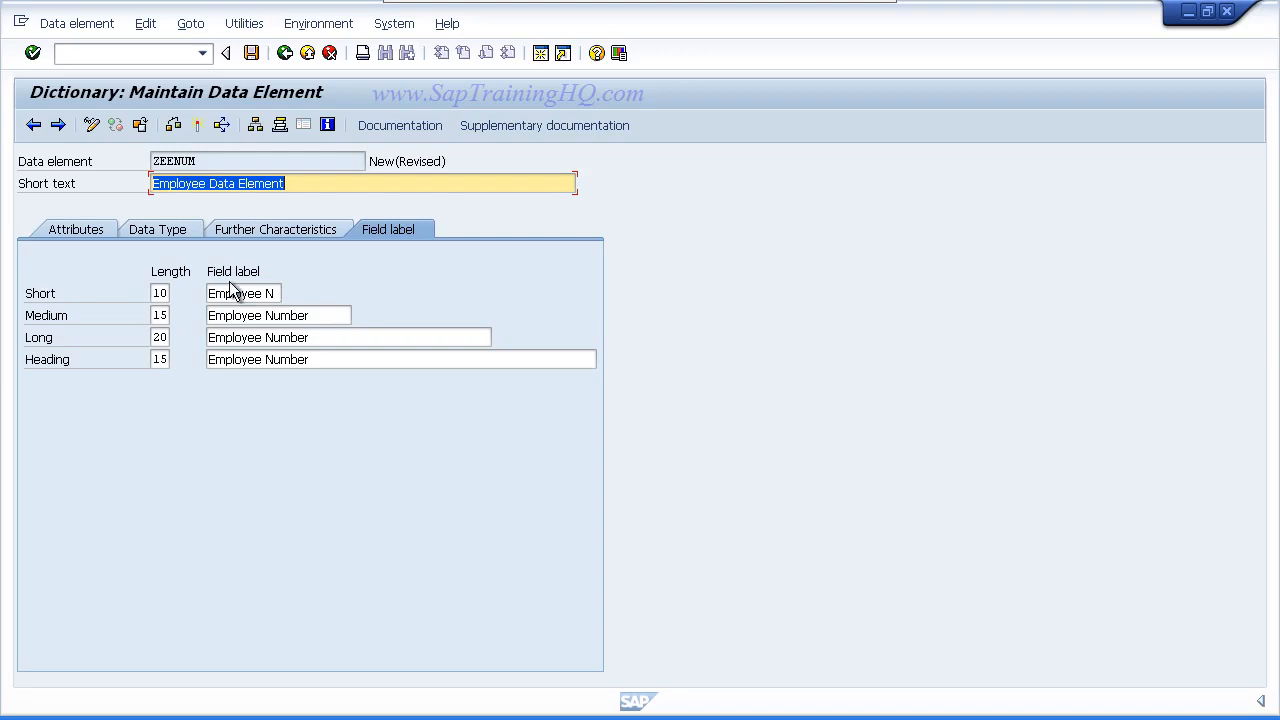
Save and activate data element ZEENUM and return to table ZEMPLOYEES.
left_click(250, 53)
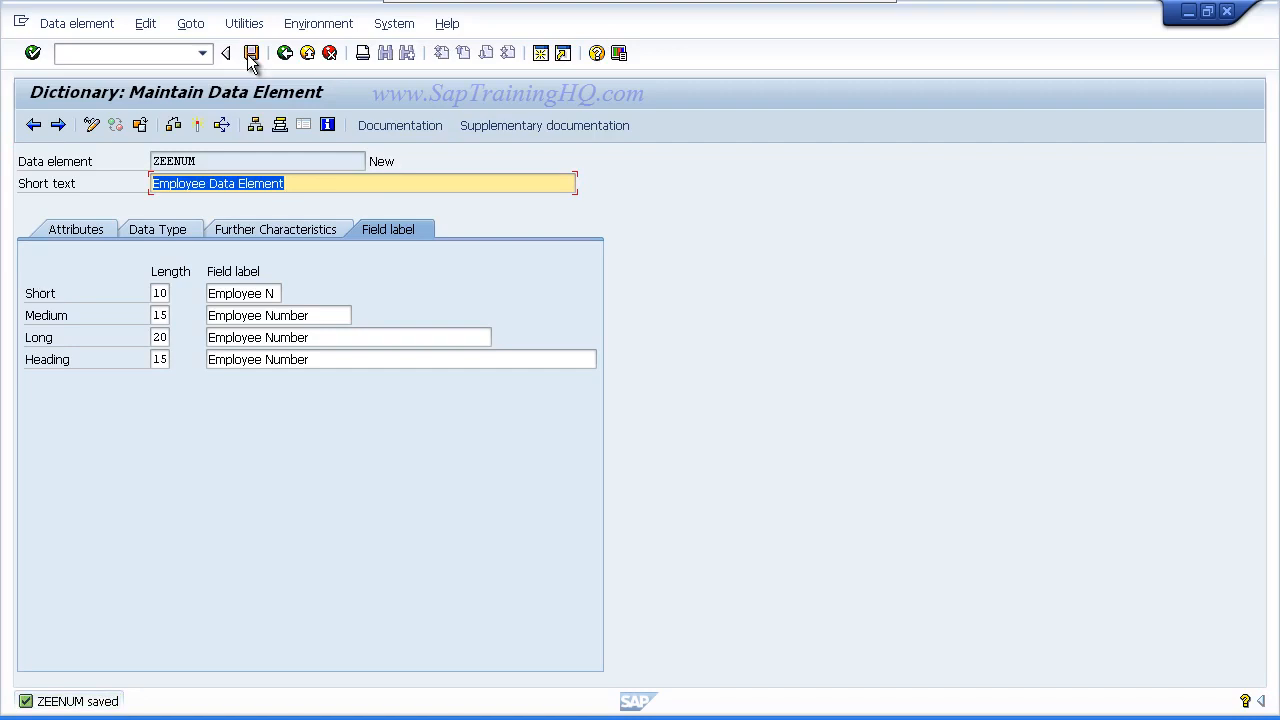
left_click(195, 127)
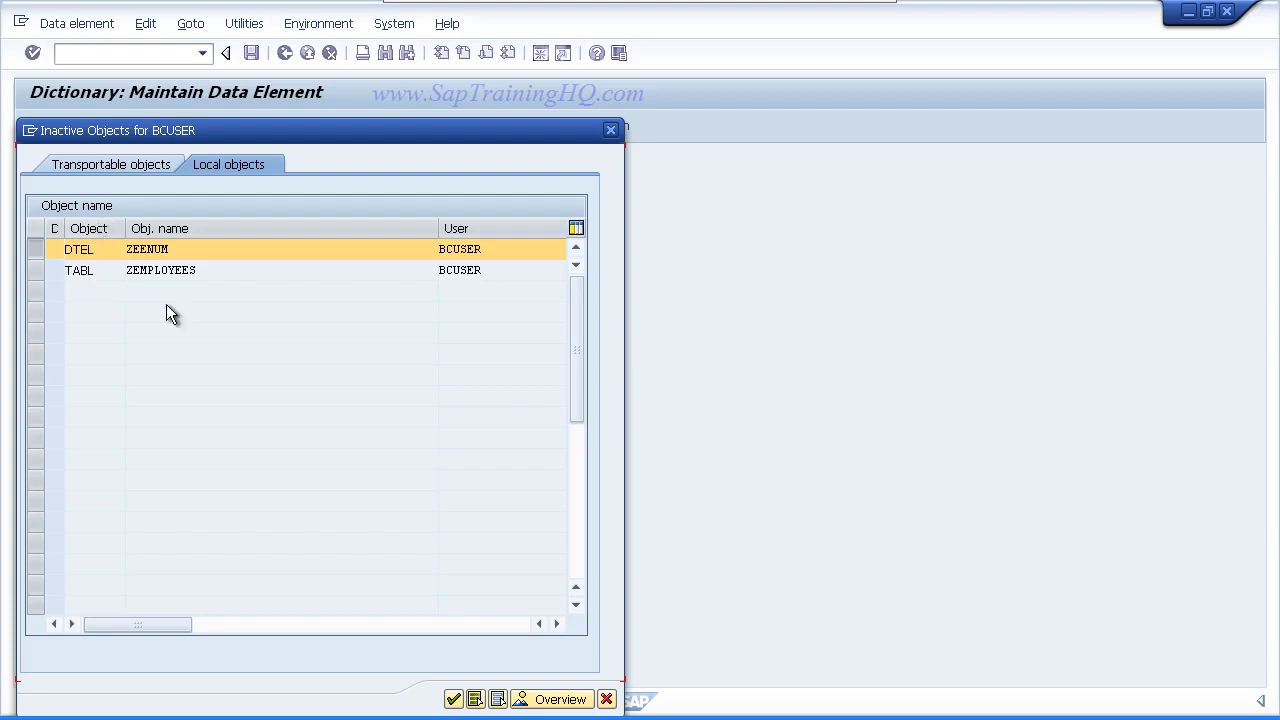
left_click(455, 701)
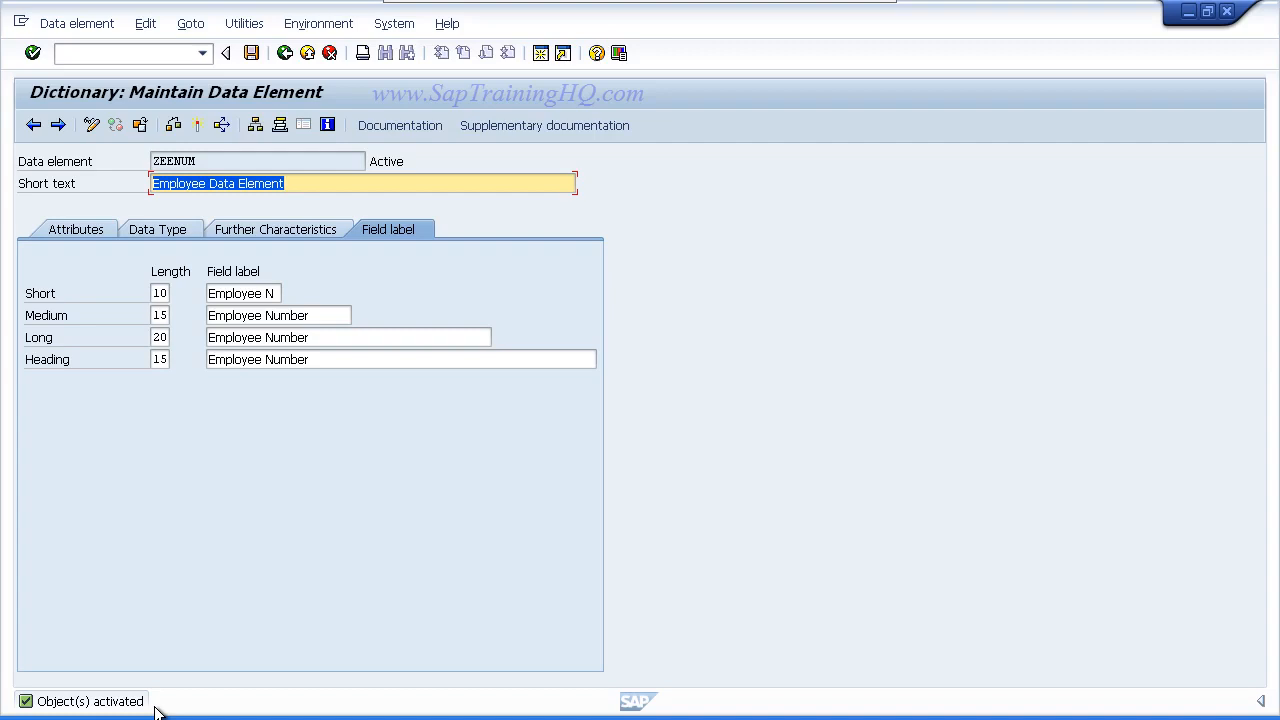
left_click(285, 53)
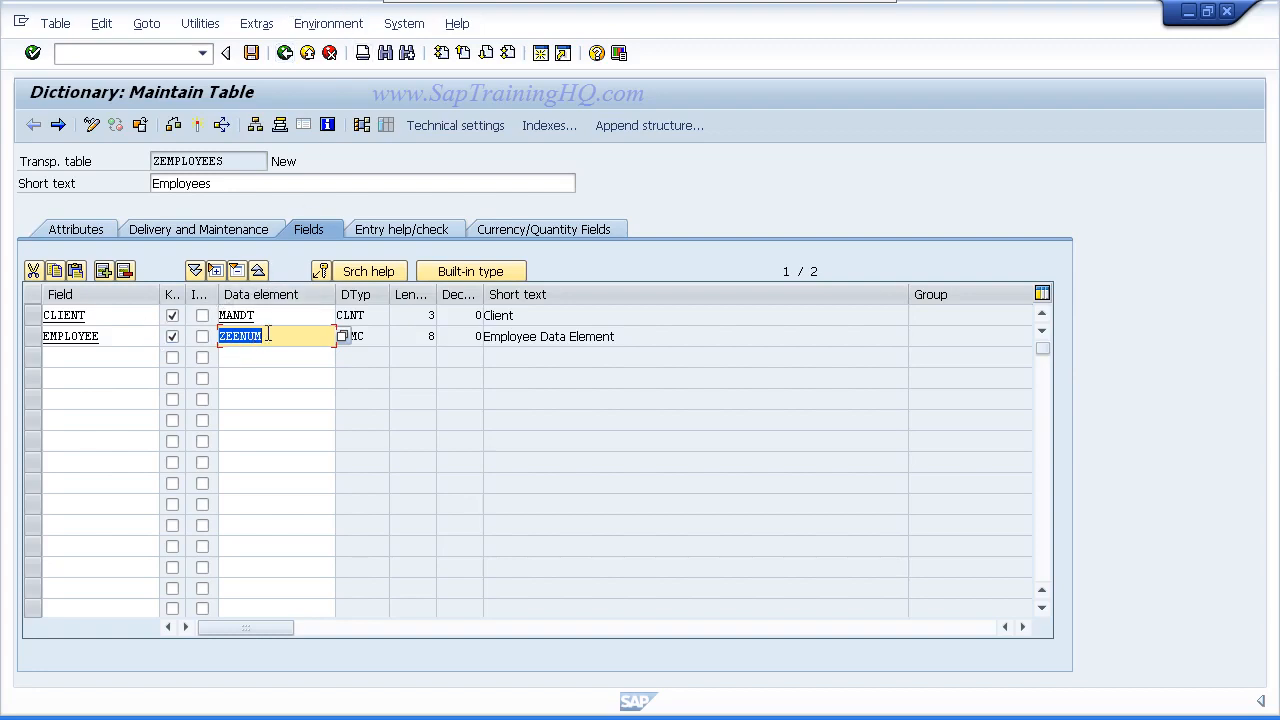
Add the non-key field SURNAME with data element ZSURNAME below the EMPLOYEE field.
left_click(238, 337)
left_click(516, 338)
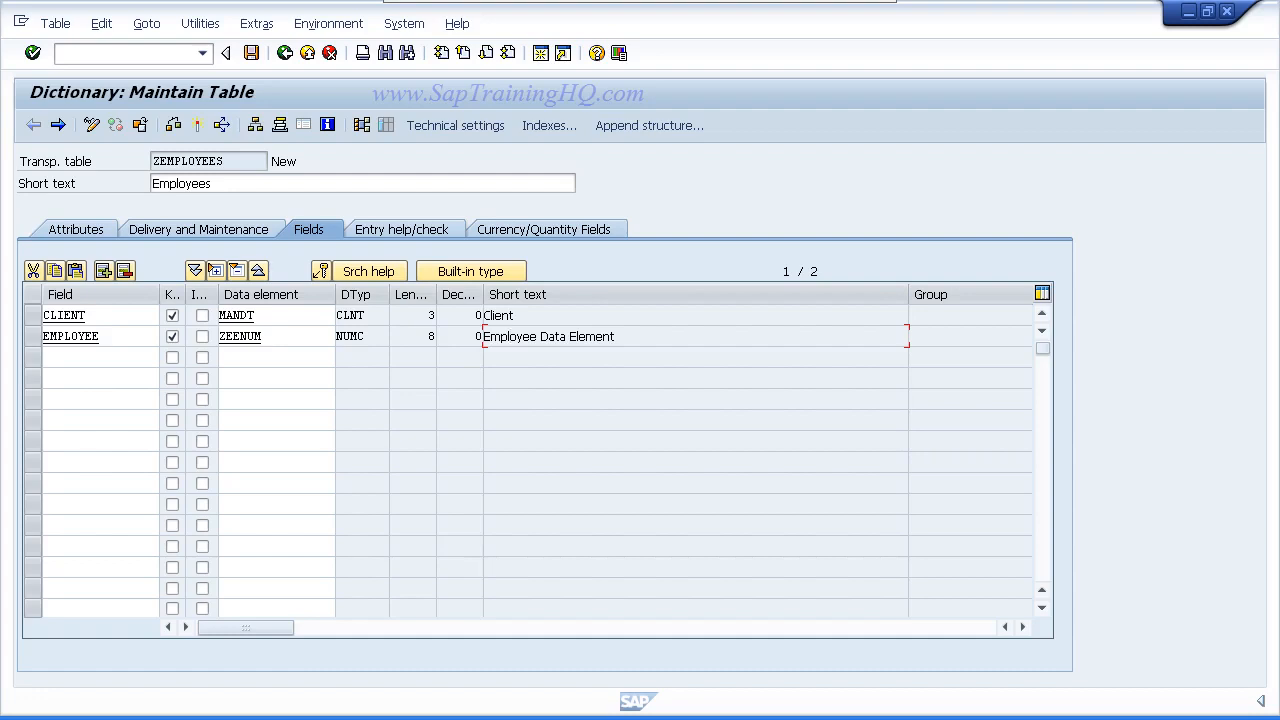
left_click(96, 356)
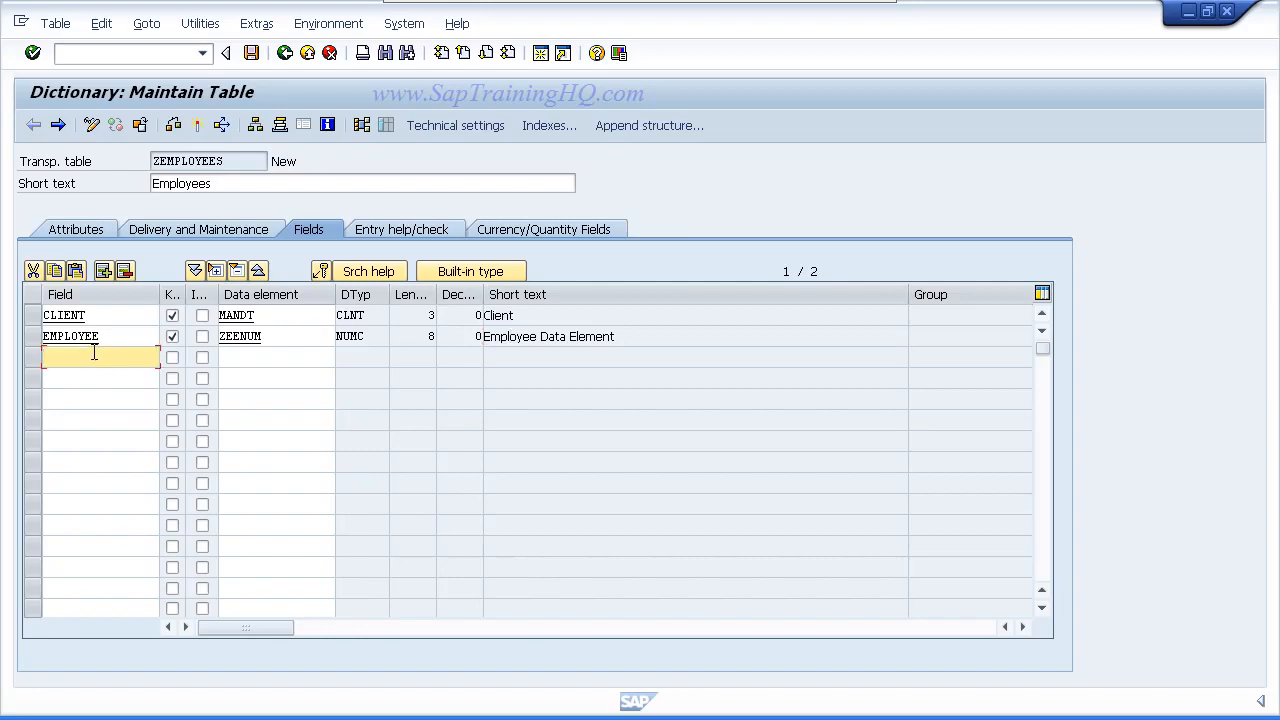
type("SURNAME")
key("Tab")
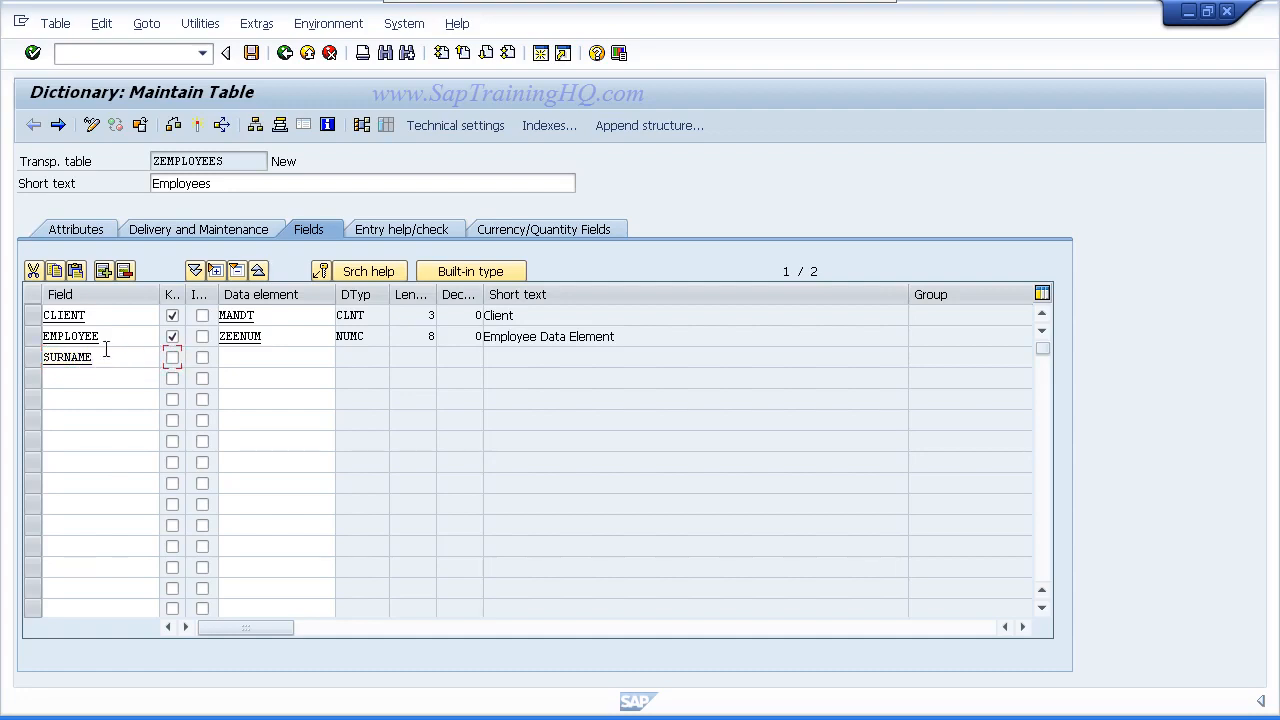
left_click(242, 359)
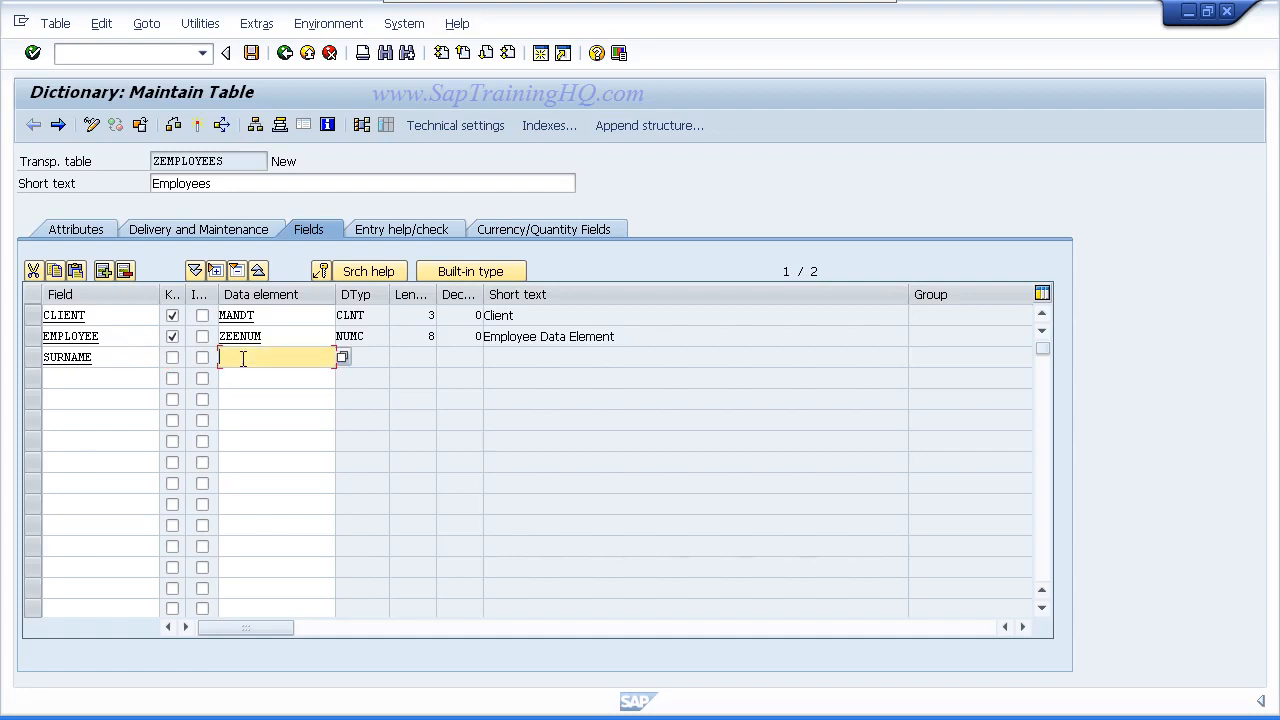
type("ZSURNAME")
Save the table changes and create data element ZSURNAME with the short text "Surname Data Element".
key("F3")
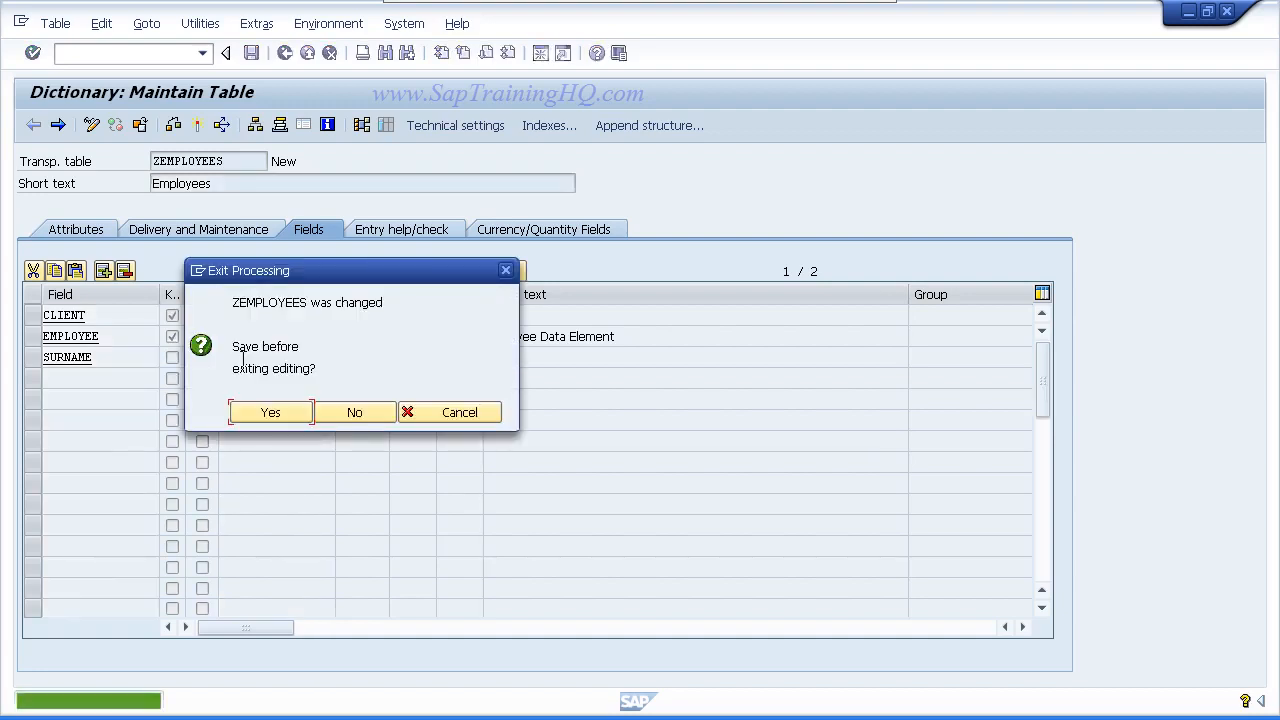
left_click(262, 412)
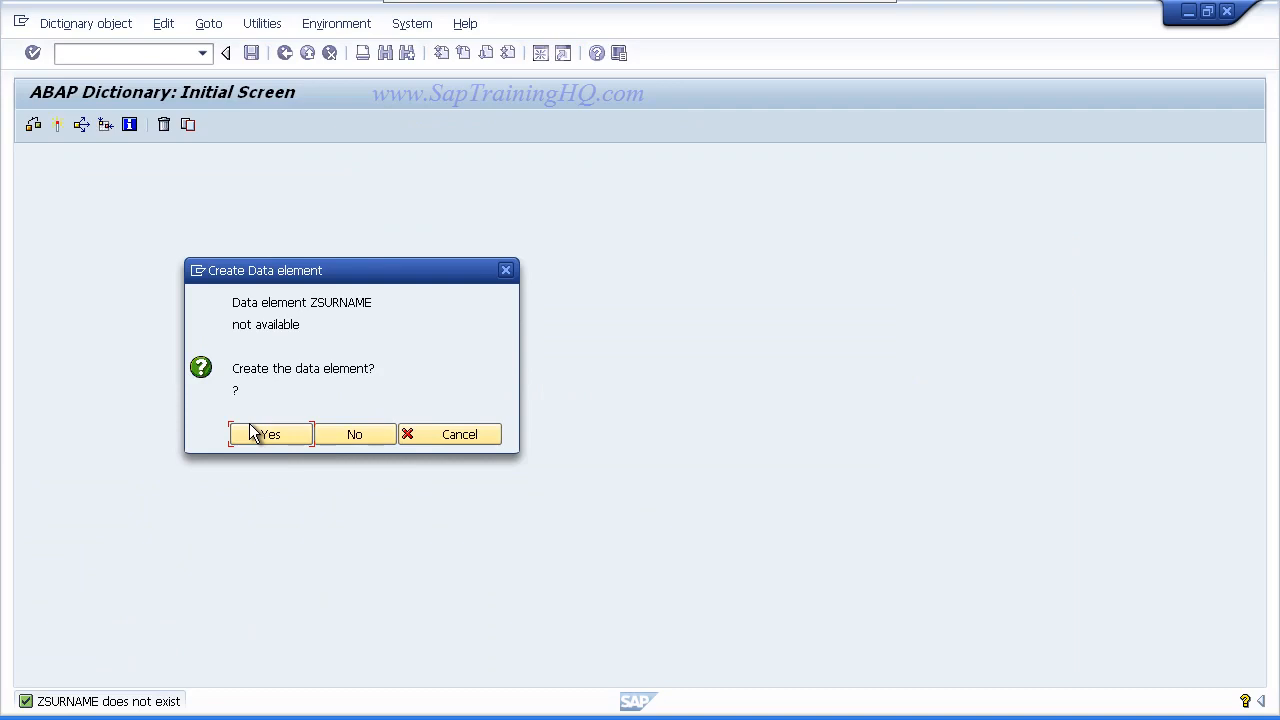
left_click(249, 423)
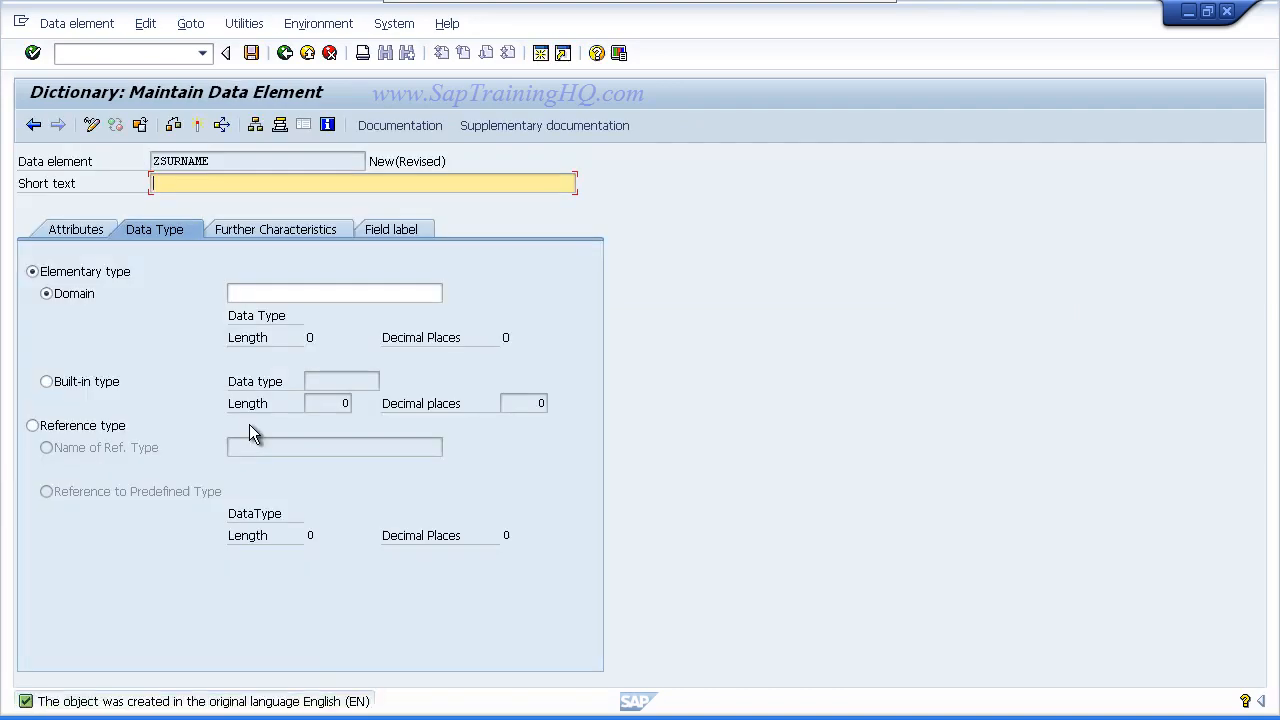
type("Sr")
type("urname")
type(" Dat Elem")
type("ent")
type("a")
Assign domain ZSURNAME to the data element, save it as a local object, and create the domain.
left_click(260, 290)
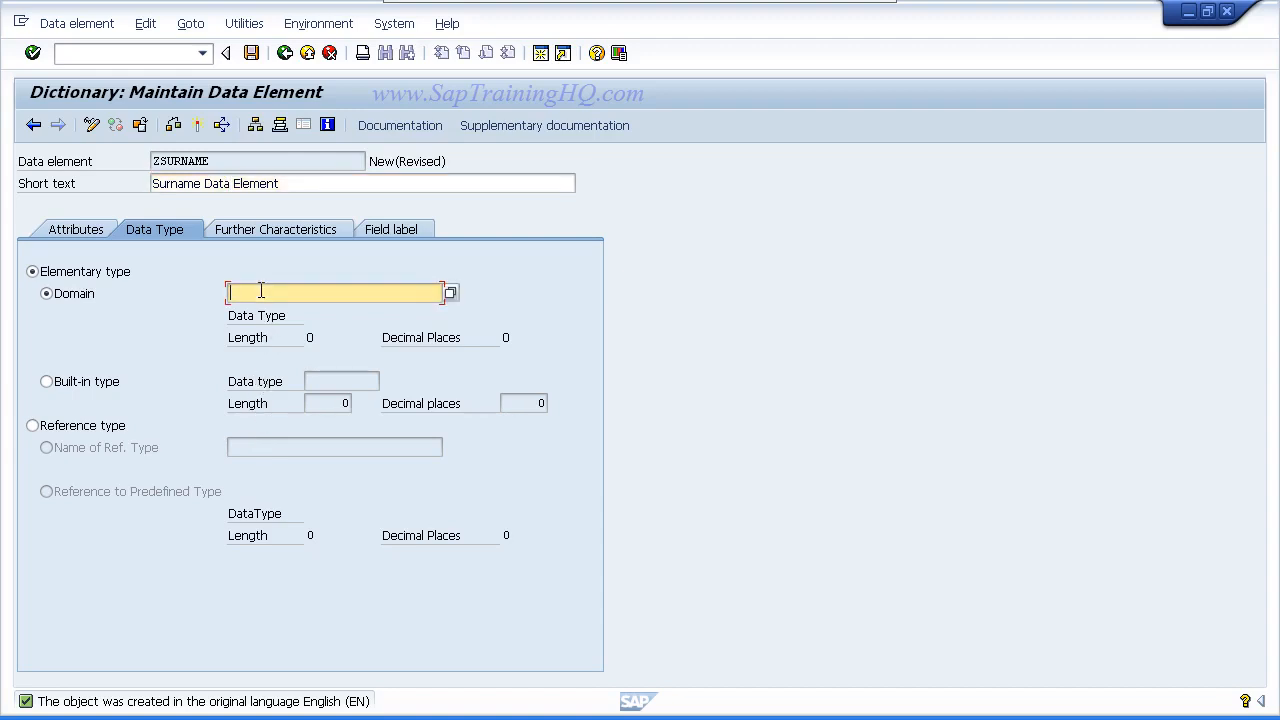
type("ZSURNAME")
key("F3")
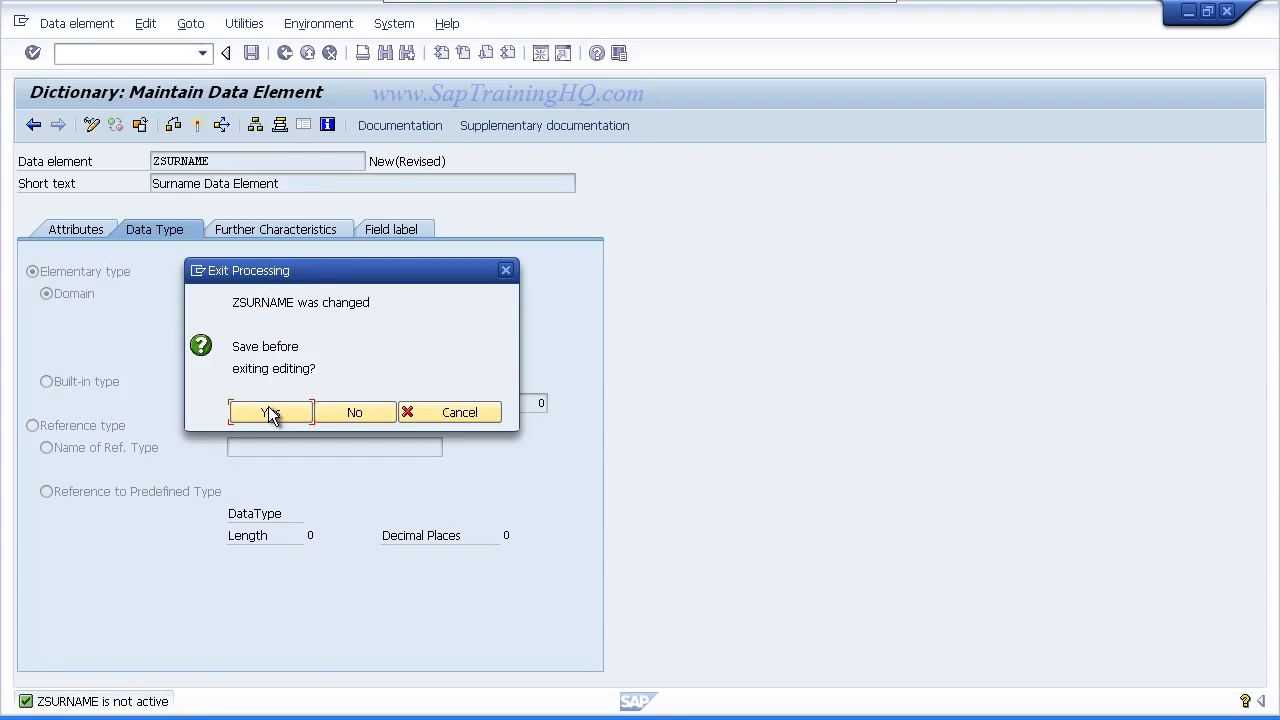
left_click(270, 414)
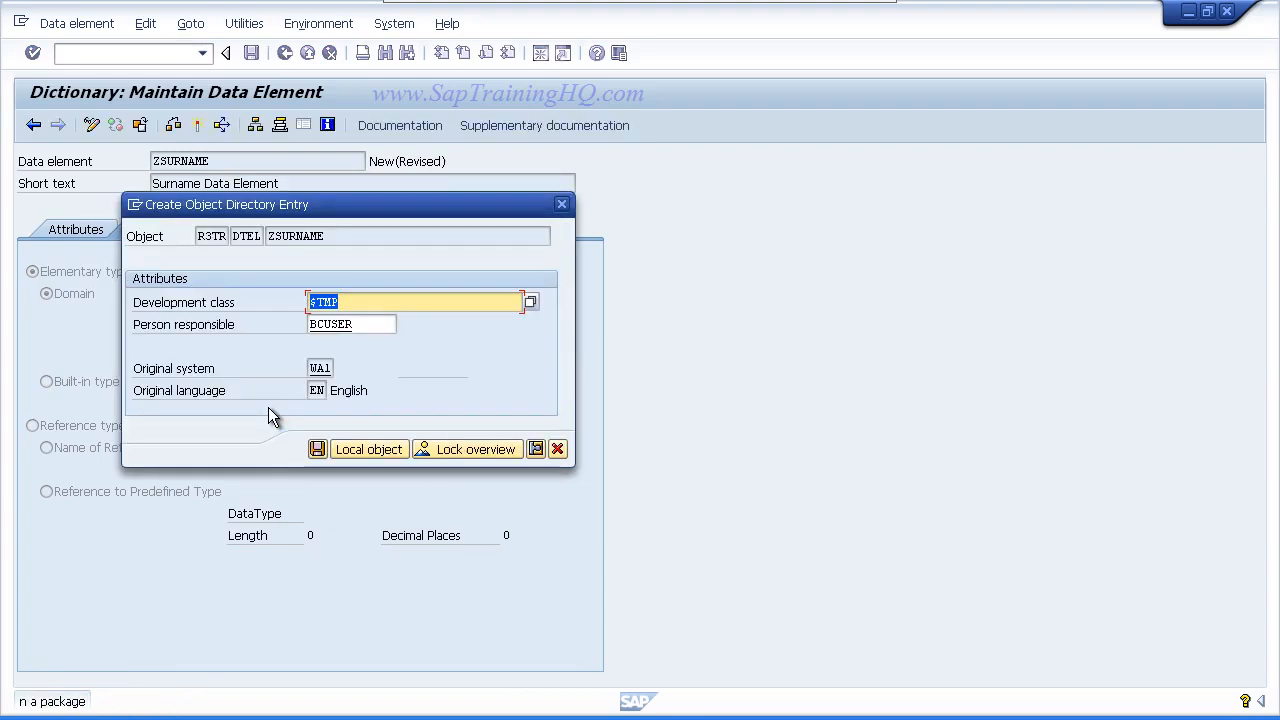
left_click(348, 449)
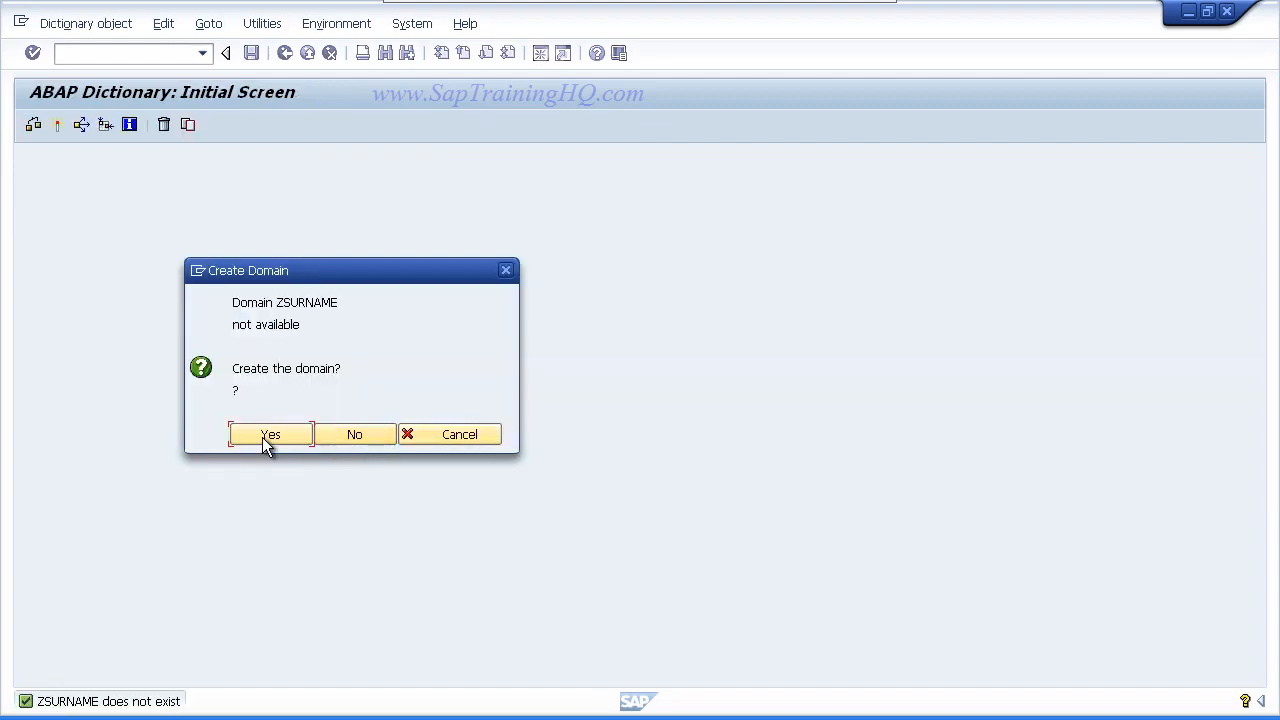
left_click(263, 438)
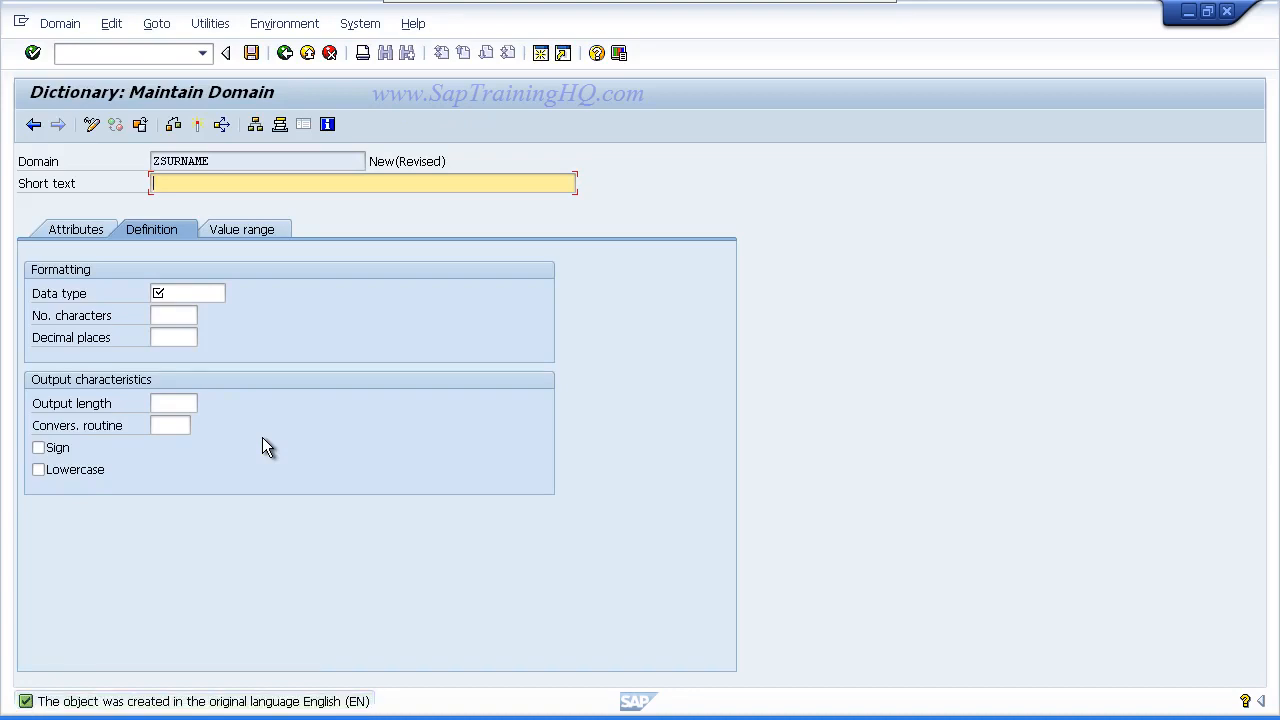
Define the domain with short text "Surname", data type CHAR, 40 characters and output length 40.
type("Surname")
left_click(180, 295)
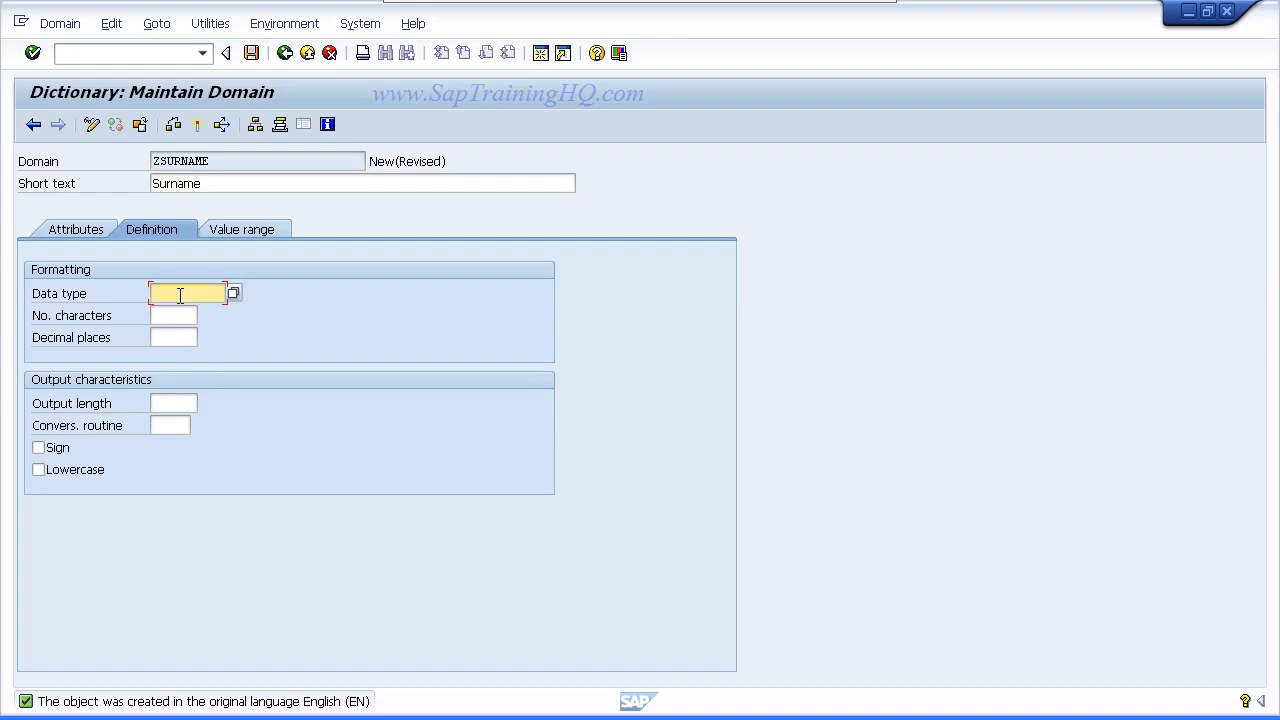
left_click(233, 293)
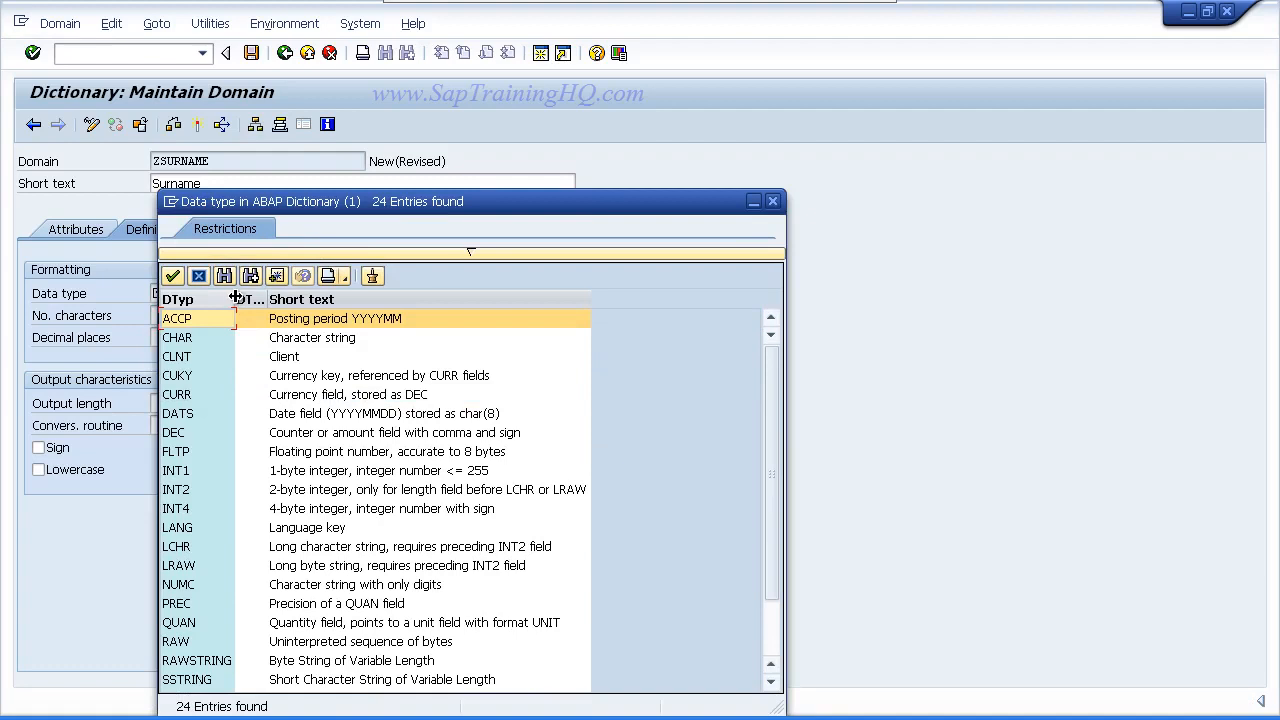
left_click(184, 339)
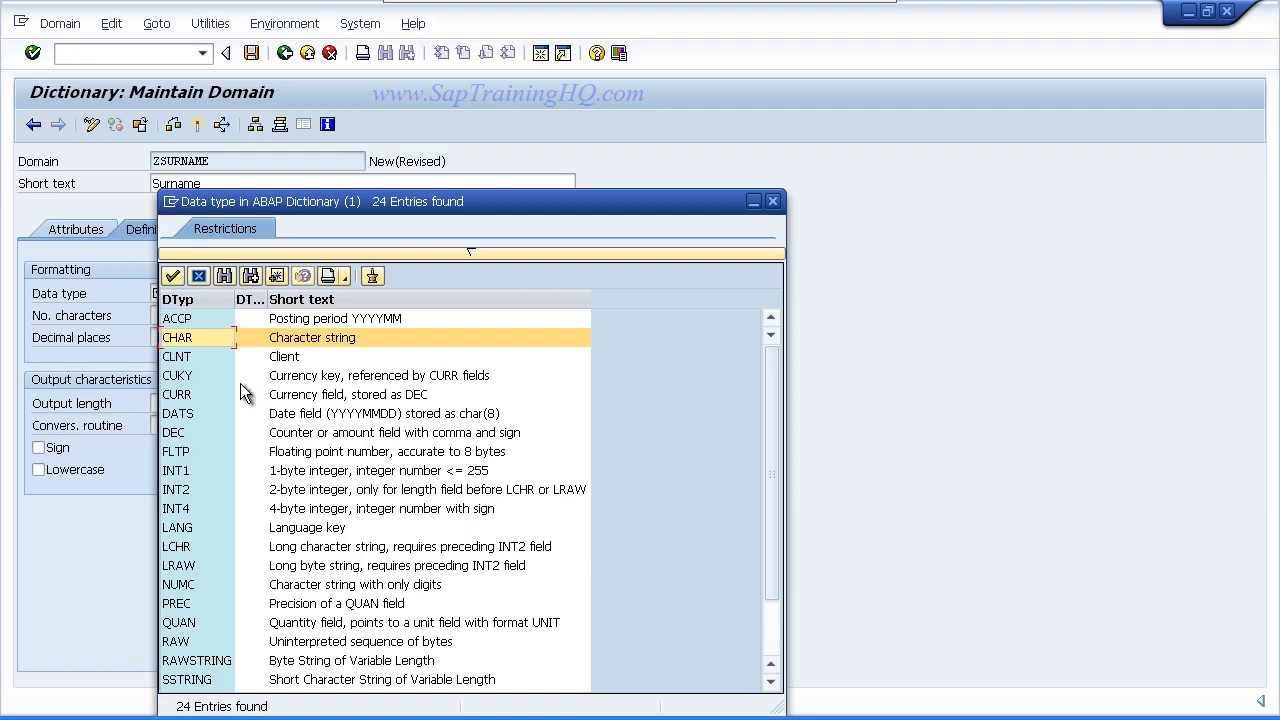
double_click(185, 340)
left_click(178, 316)
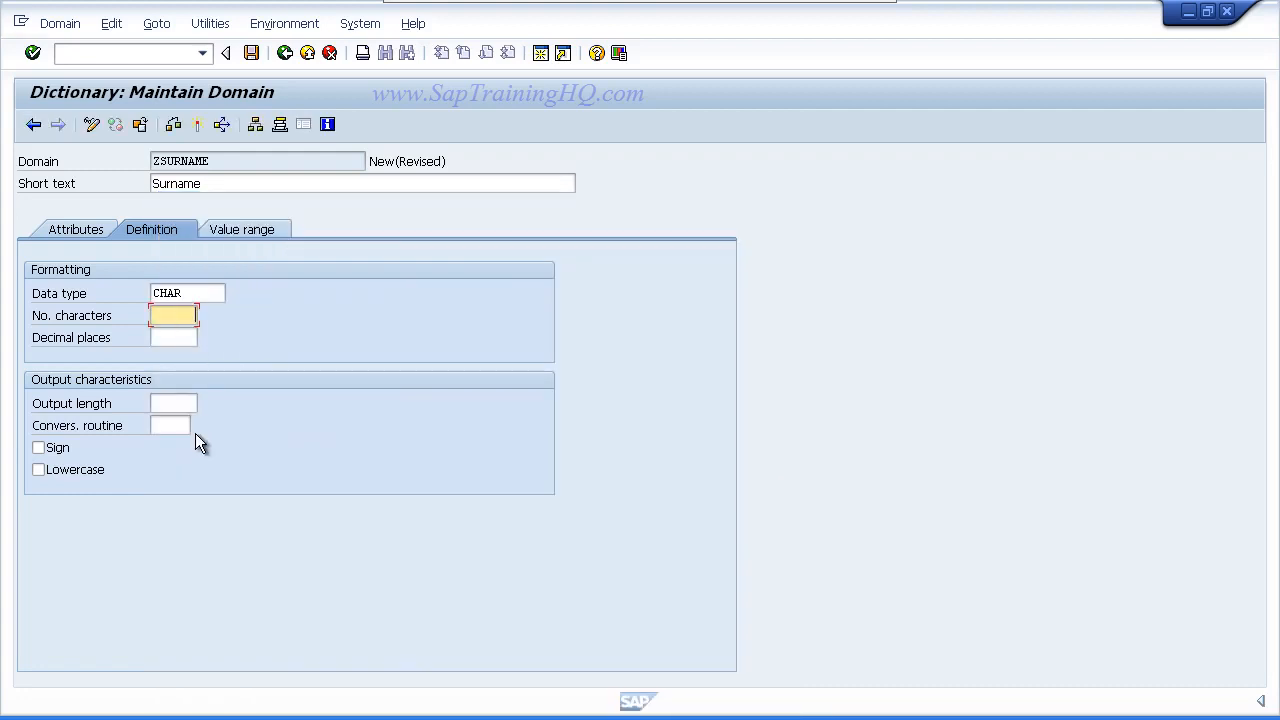
type("40")
left_click(179, 400)
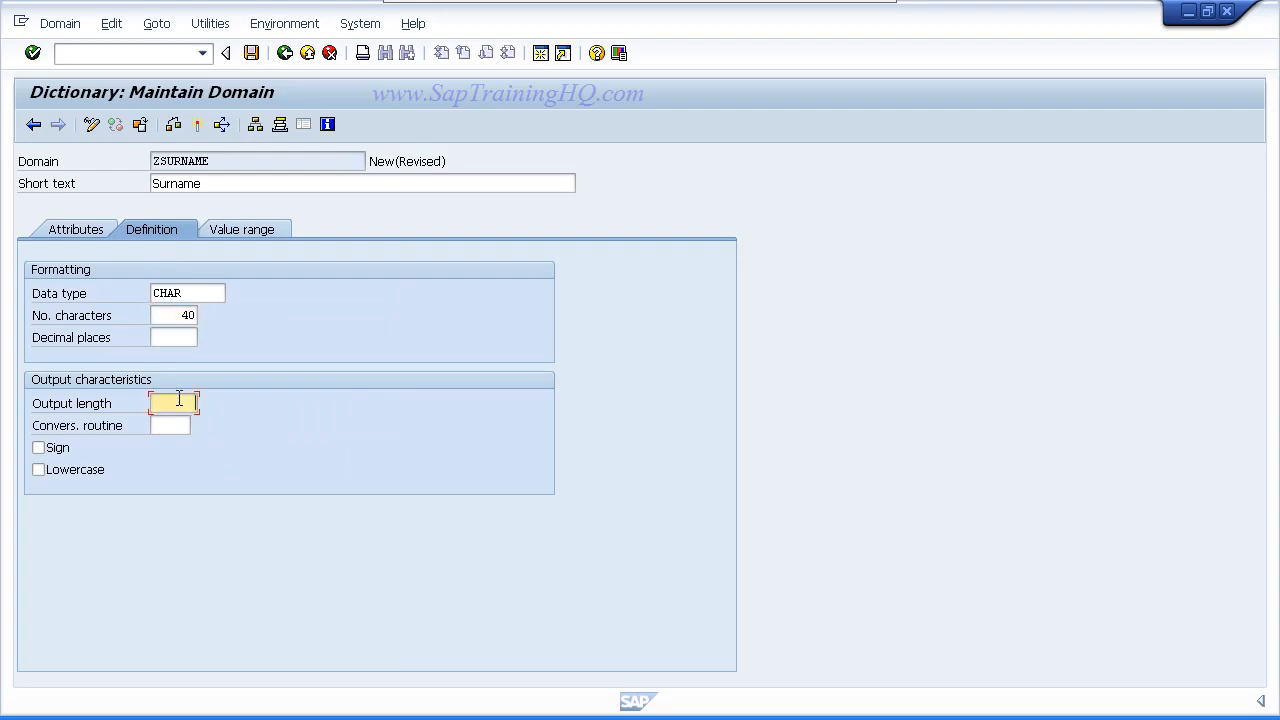
type("40")
key("Return")
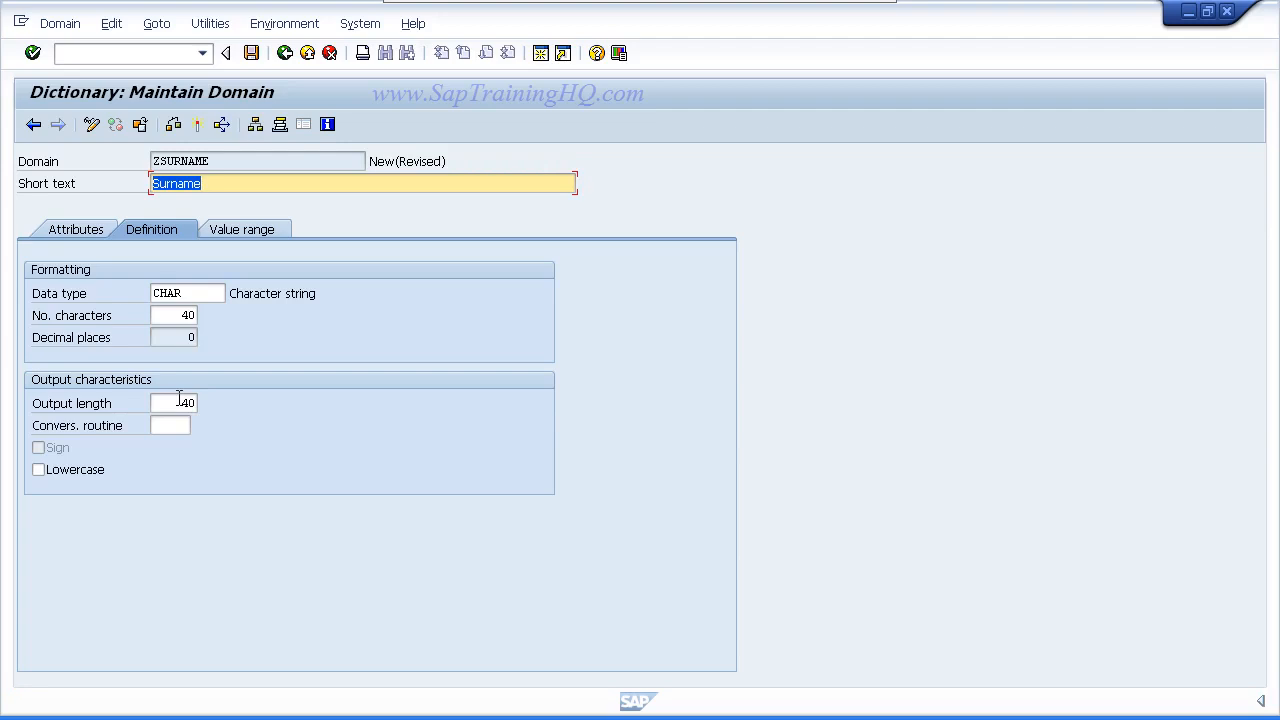
Save domain ZSURNAME as a local object, activate it, and return to the data element.
left_click(198, 126)
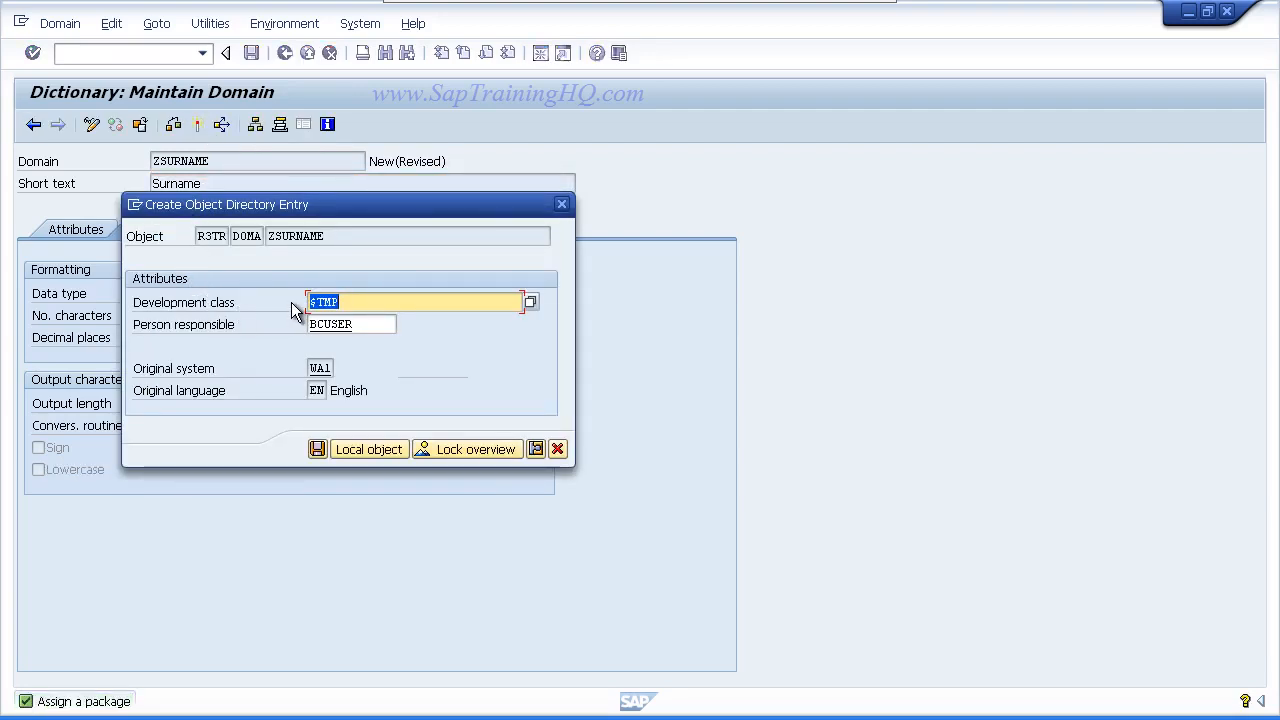
left_click(369, 449)
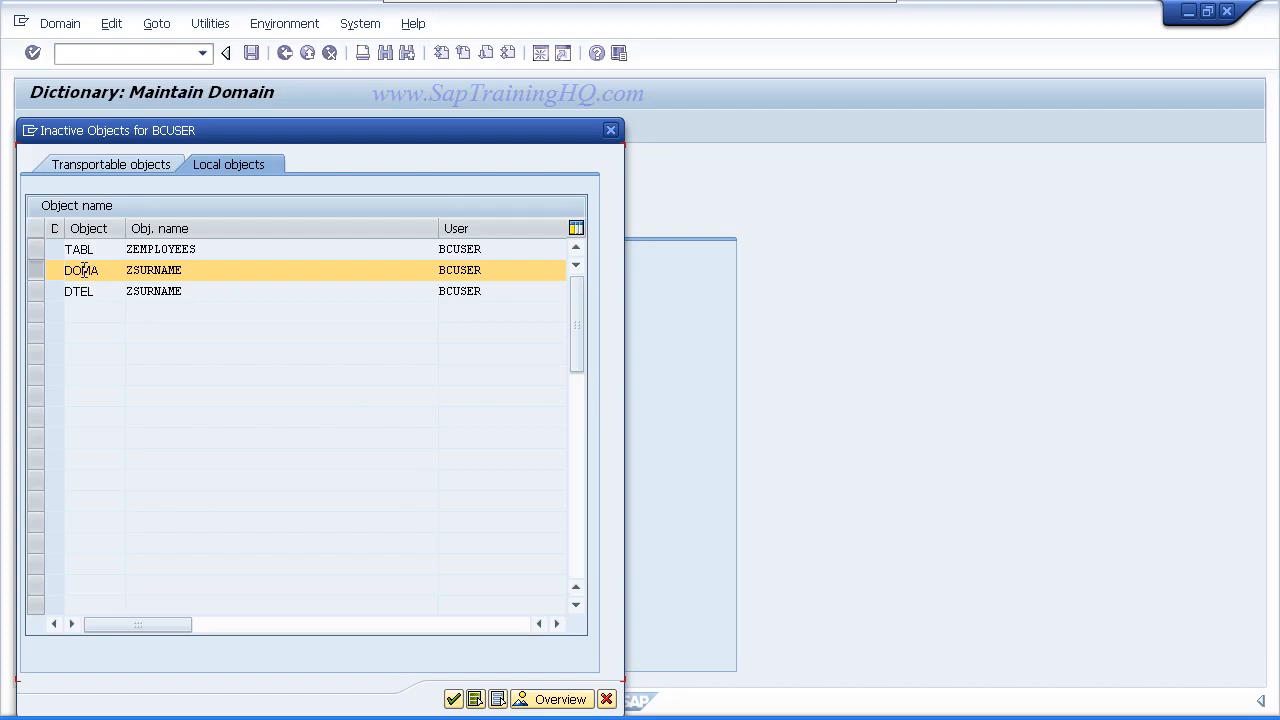
left_click(453, 700)
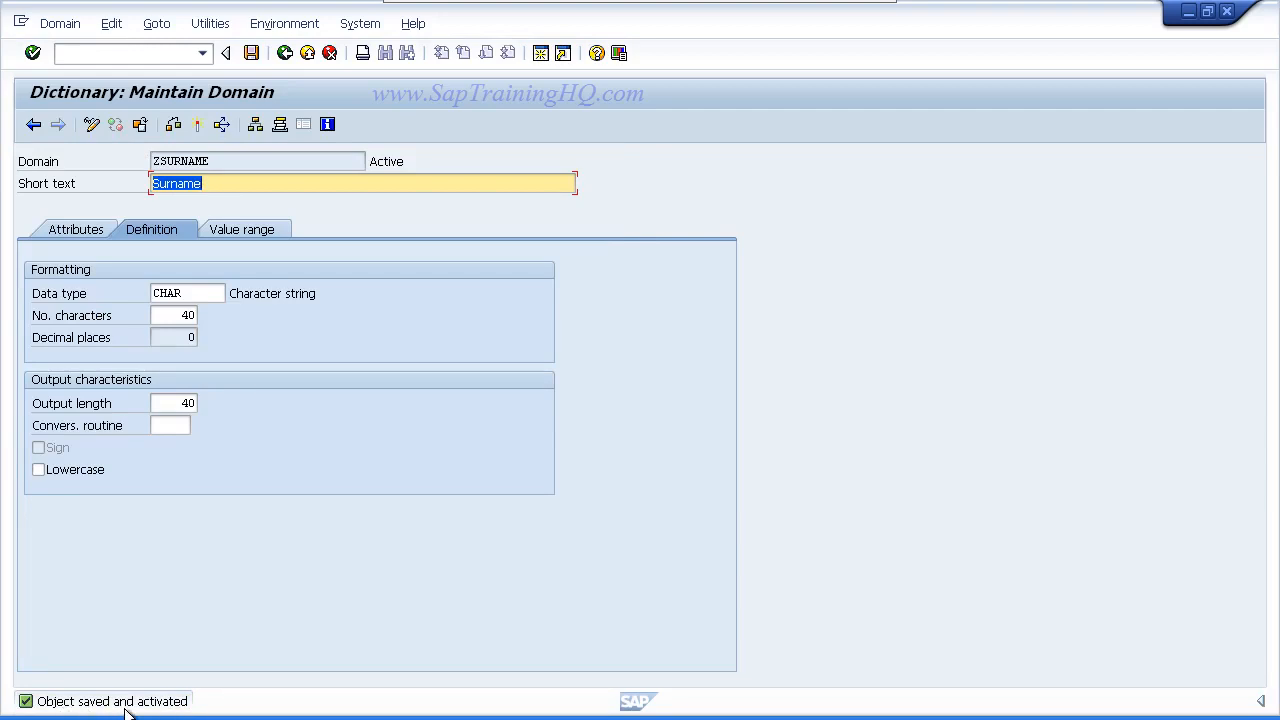
left_click(284, 53)
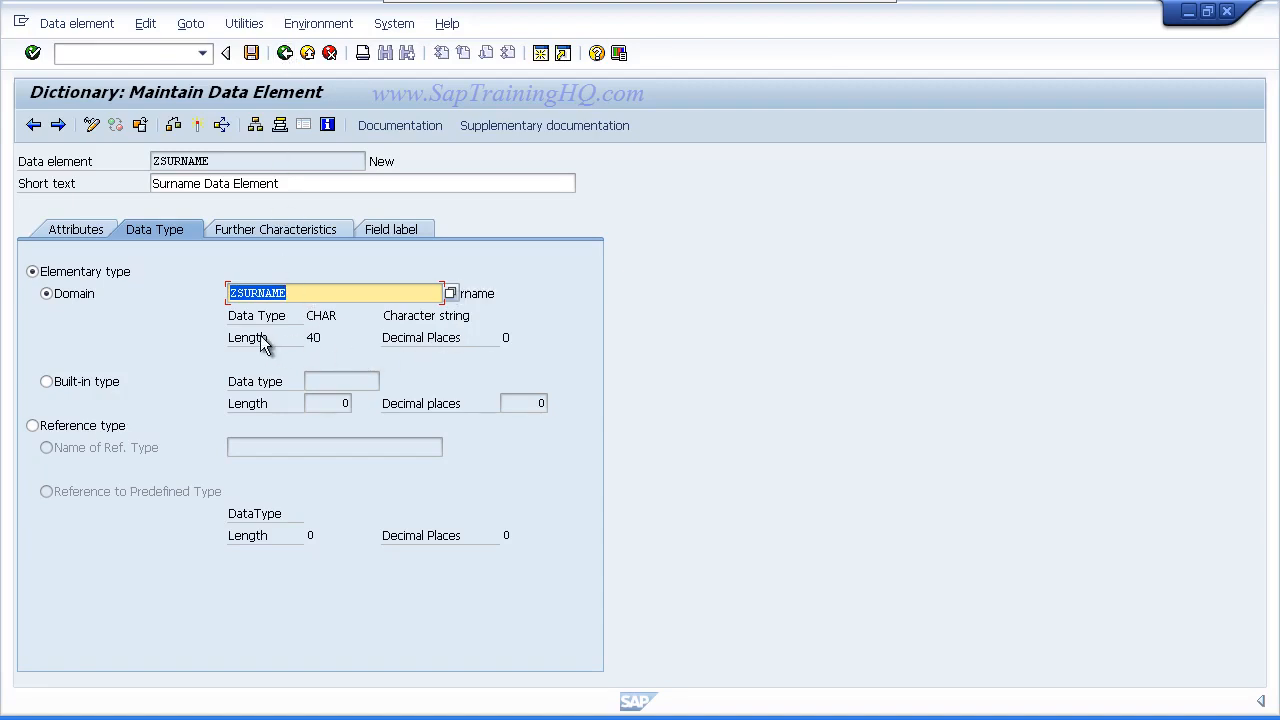
left_click(484, 297)
left_click(319, 317)
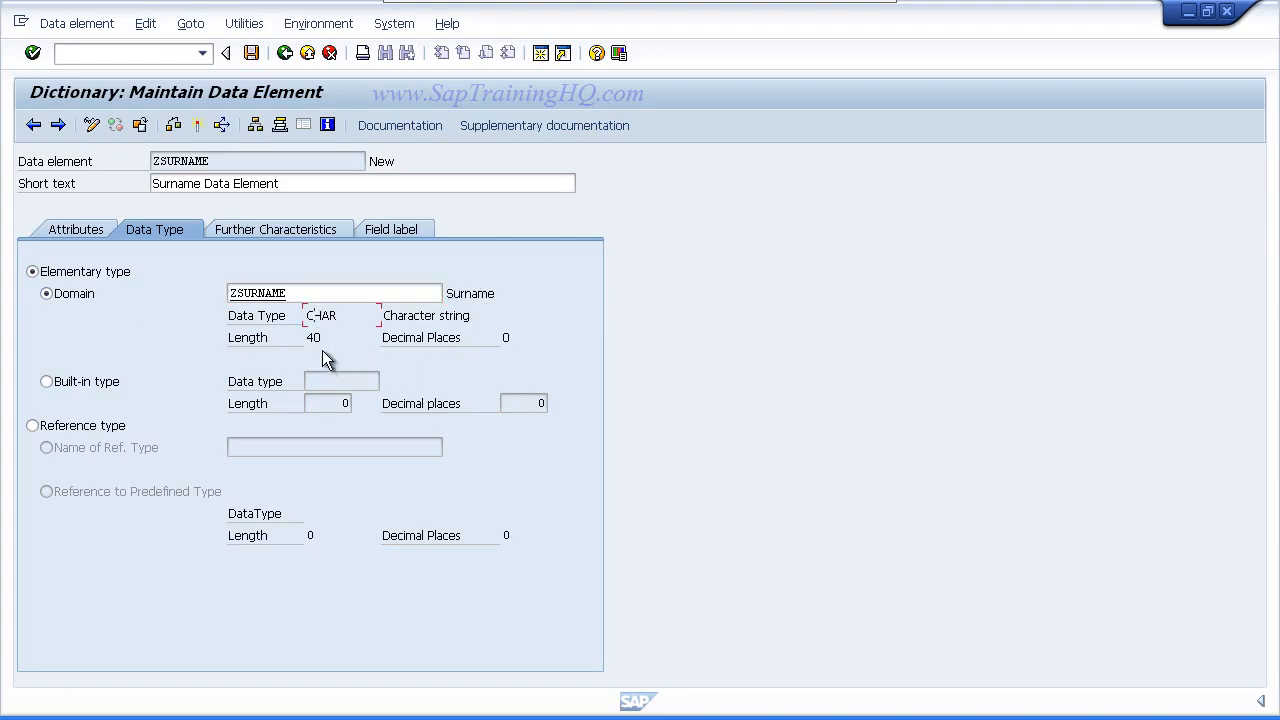
left_click(314, 338)
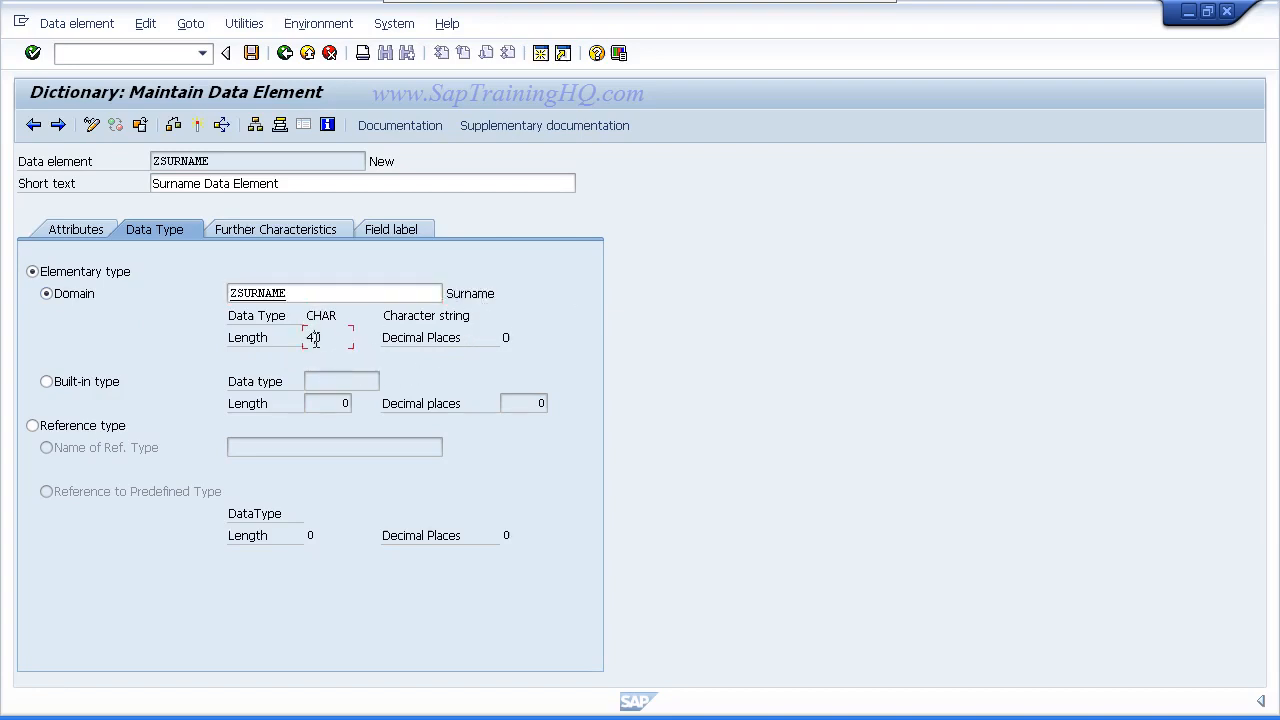
Set the short, medium, long and heading field labels to "Surname" and confirm so the label lengths are filled in.
left_click(391, 232)
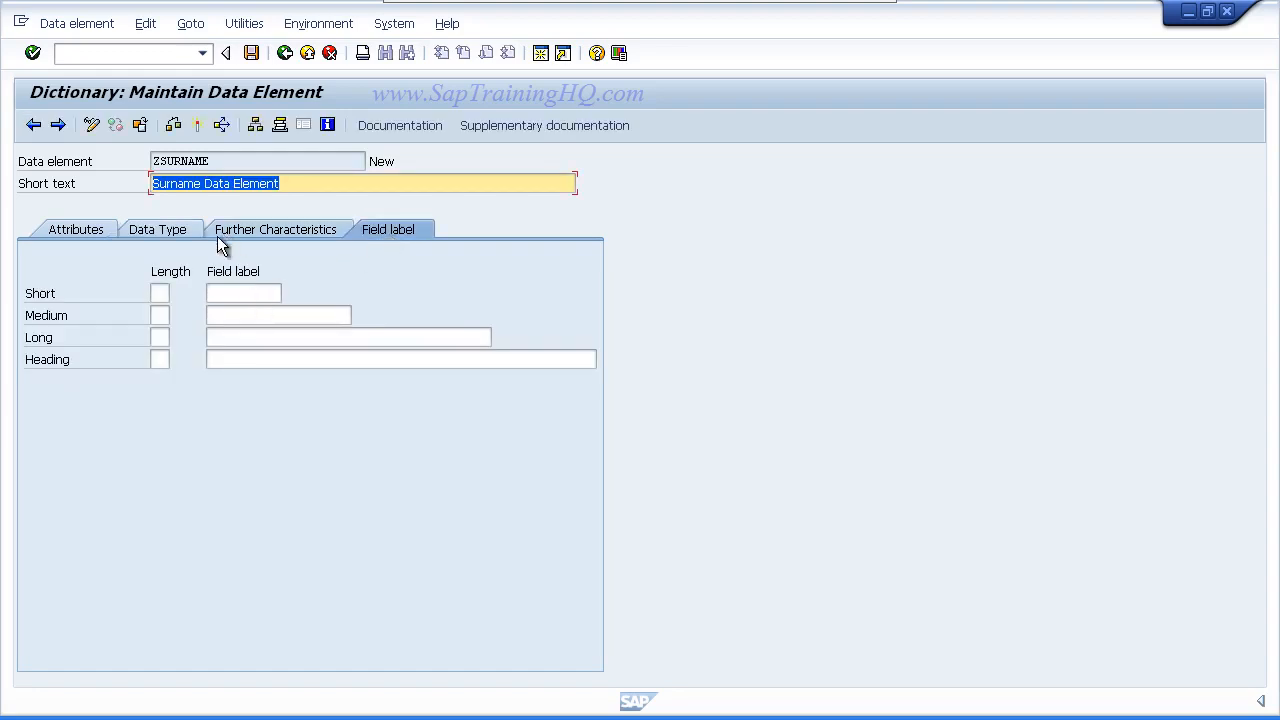
left_click(232, 292)
type("Surname")
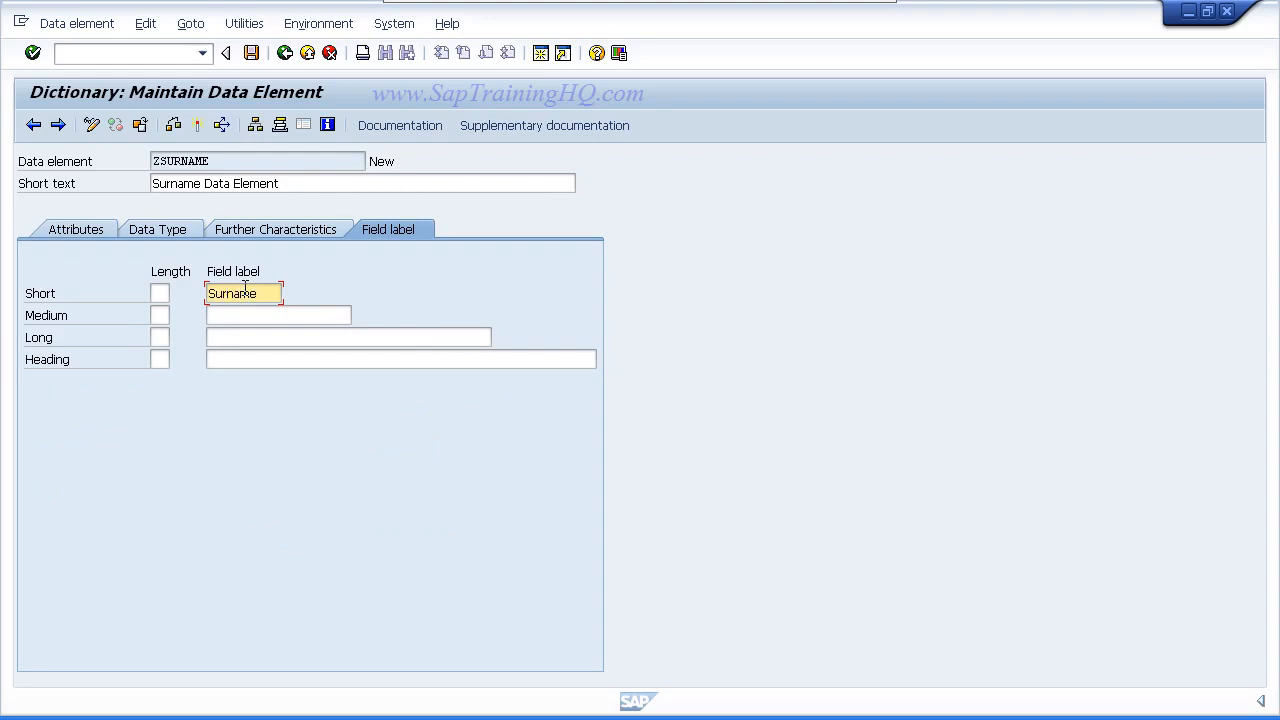
left_click_drag(264, 293, 155, 287)
key("ctrl+c")
left_click(229, 316)
key("ctrl+v")
left_click(226, 339)
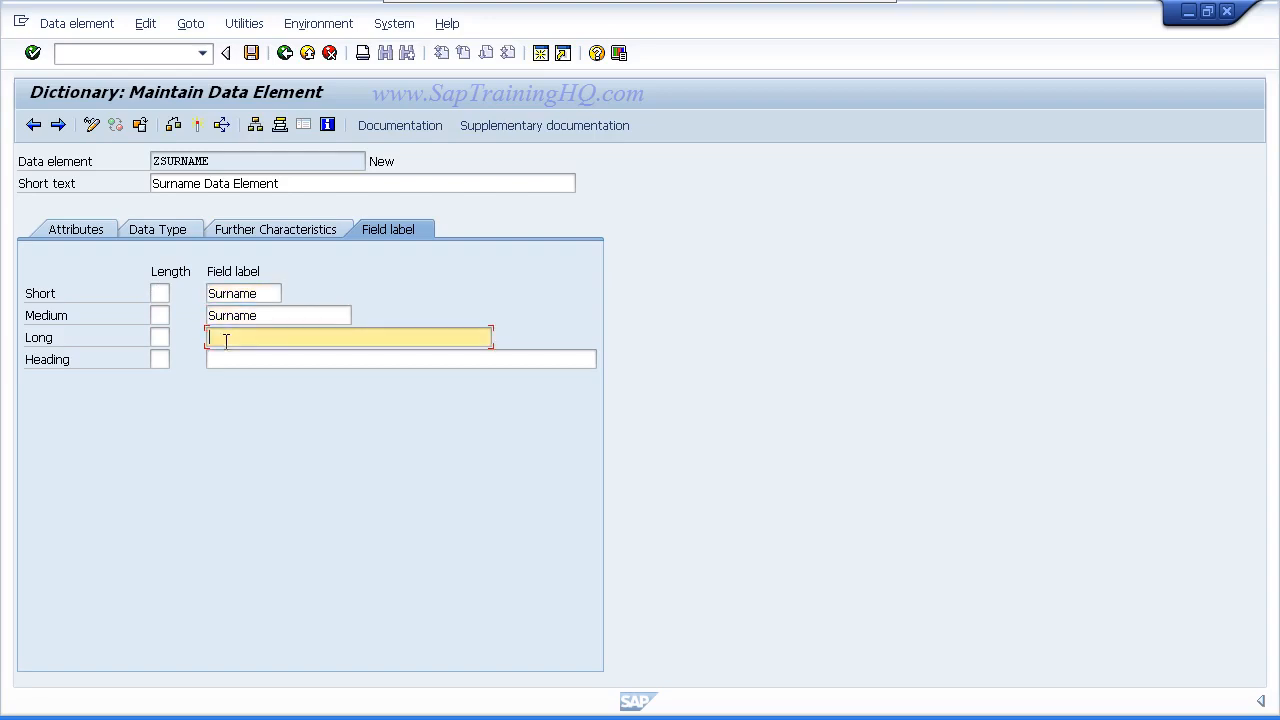
key("ctrl+v")
left_click(225, 360)
key("ctrl+v")
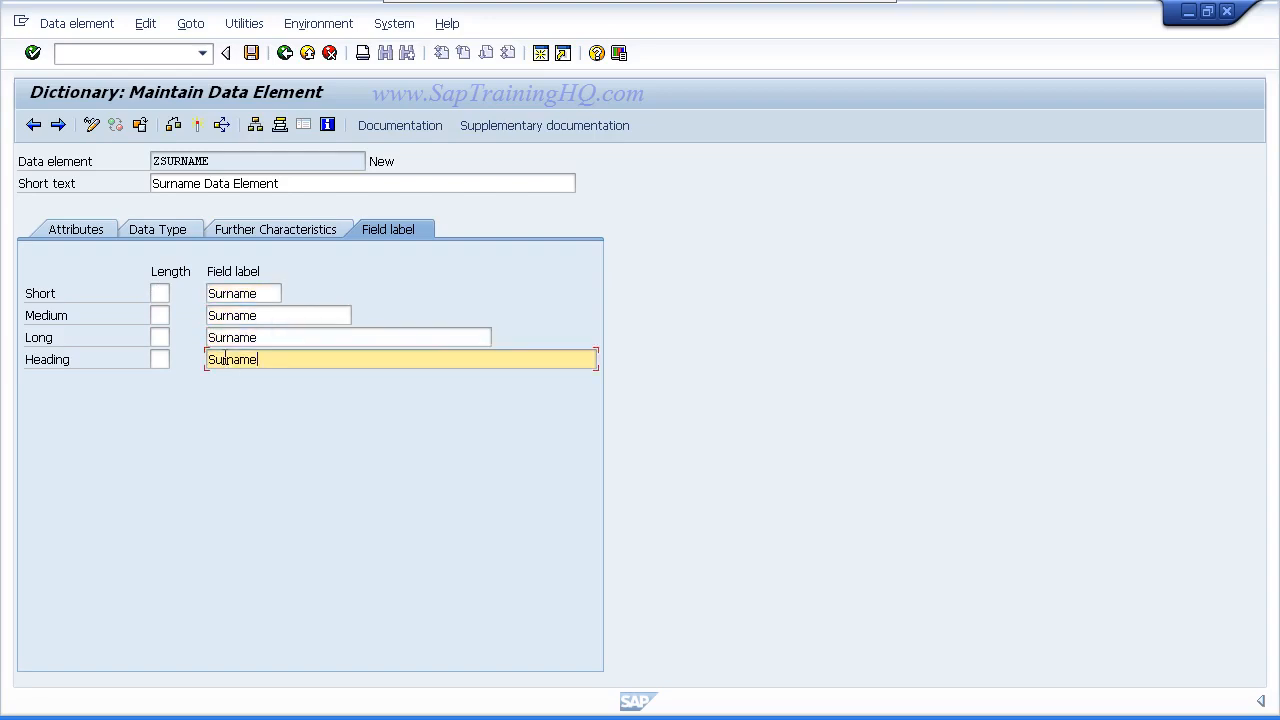
key("Return")
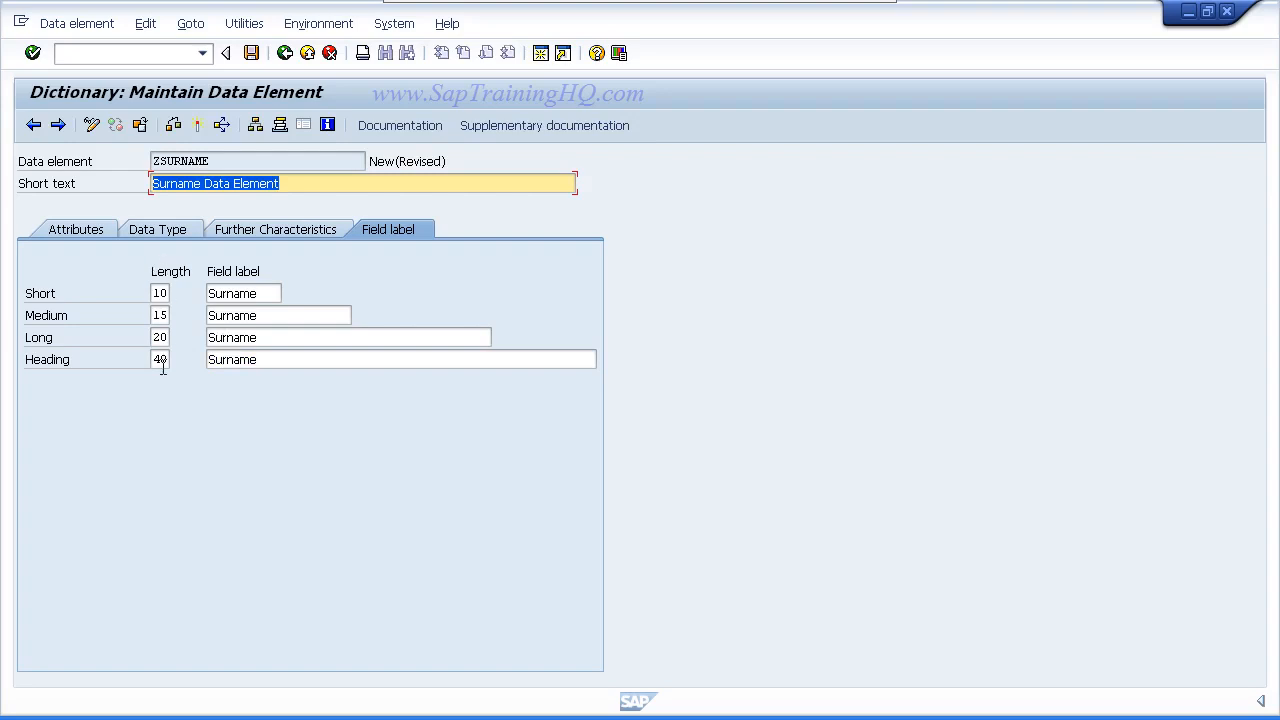
Save and activate data element ZSURNAME and return to table ZEMPLOYEES.
left_click(199, 126)
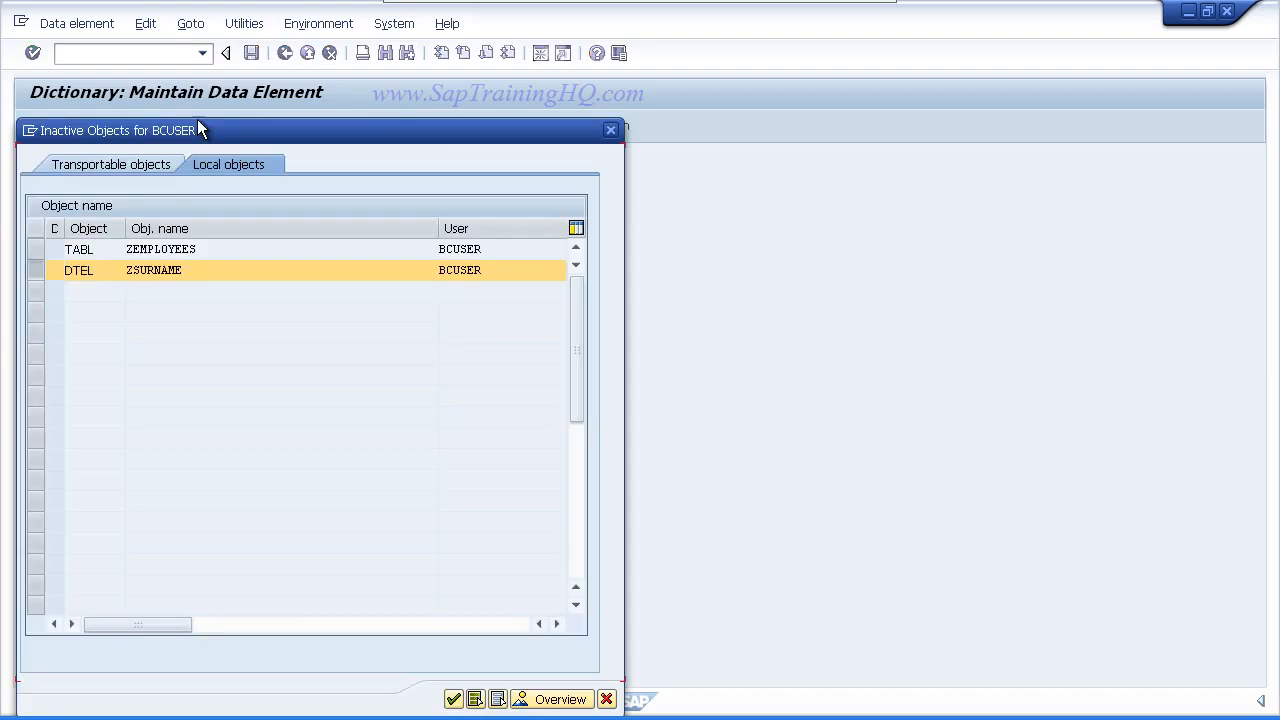
left_click(452, 701)
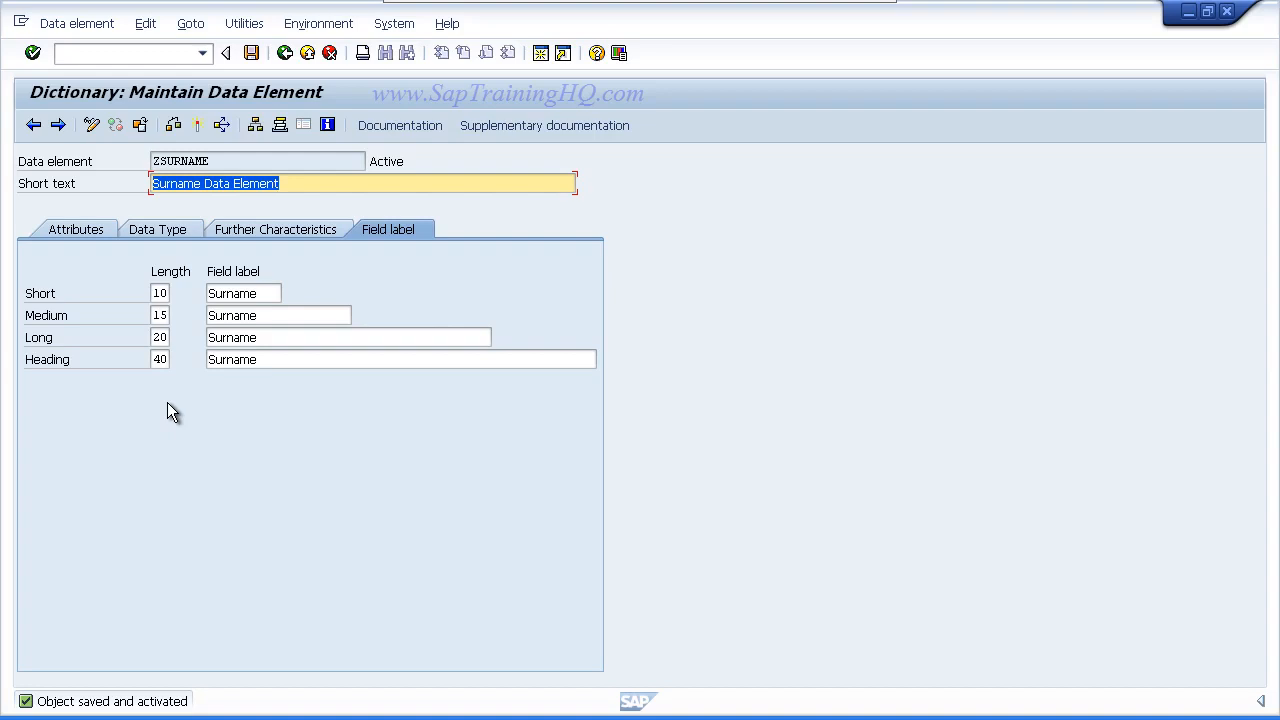
left_click(284, 52)
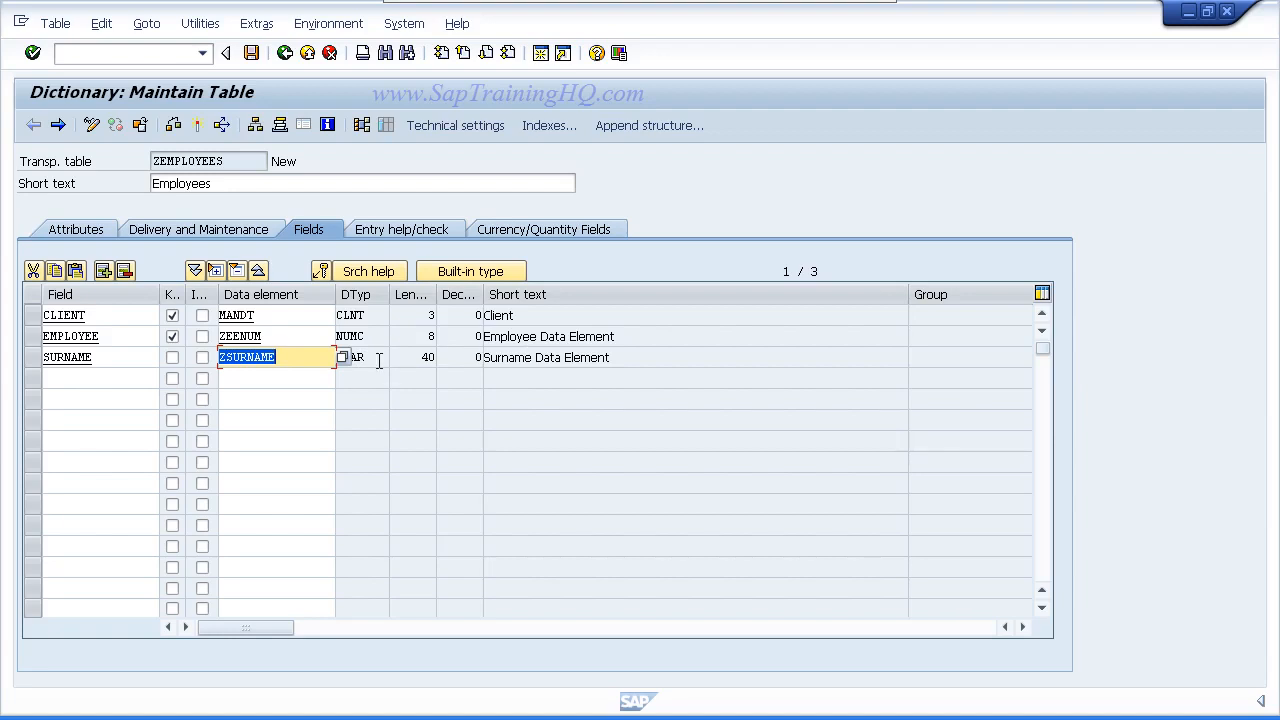
Add the non-key field FORENAME with data element ZFORENAME below the SURNAME field.
left_click(84, 379)
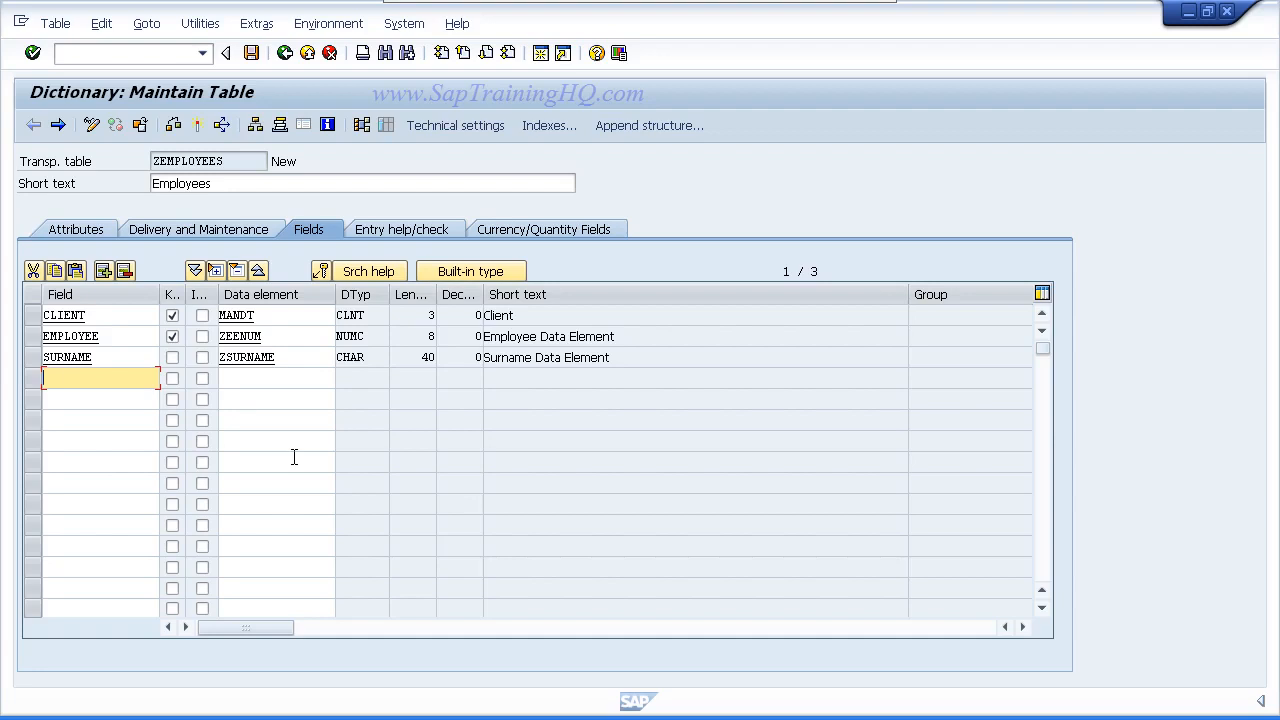
type("FORENAME")
left_click(282, 377)
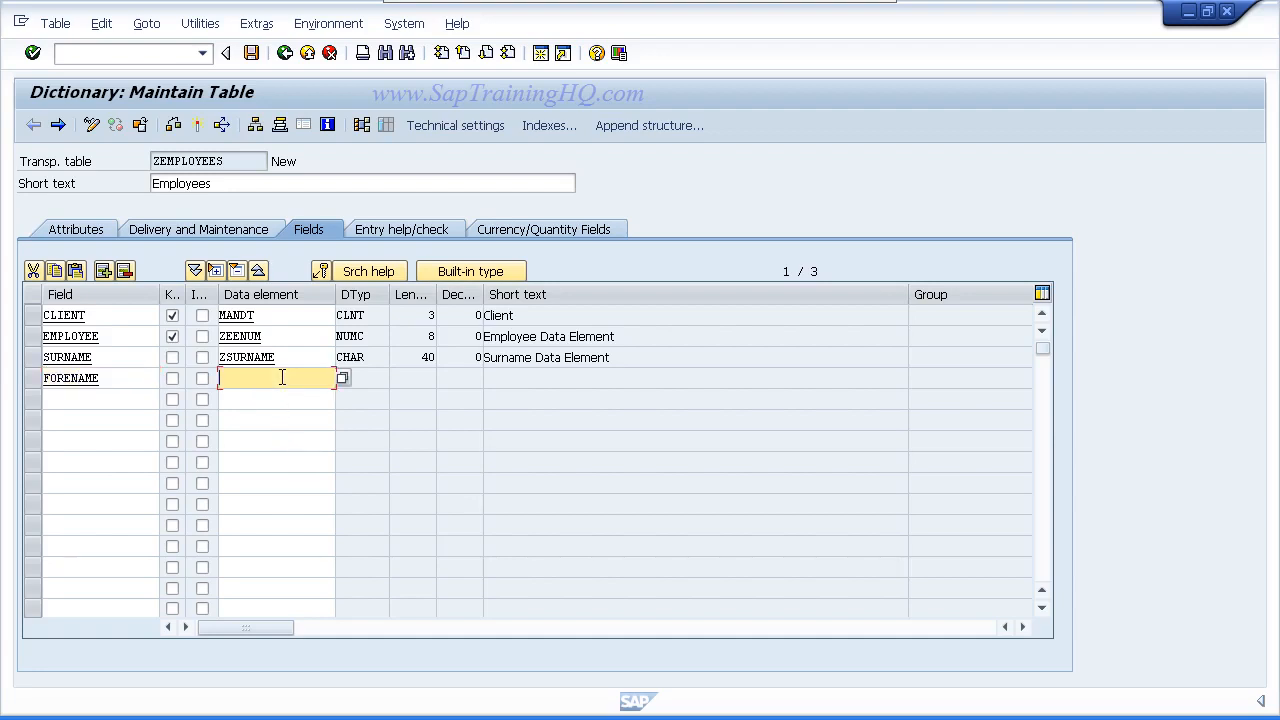
type("ZFORENAME")
Save the table changes and create data element ZFORENAME with the short text "Forename Data Element".
double_click(251, 380)
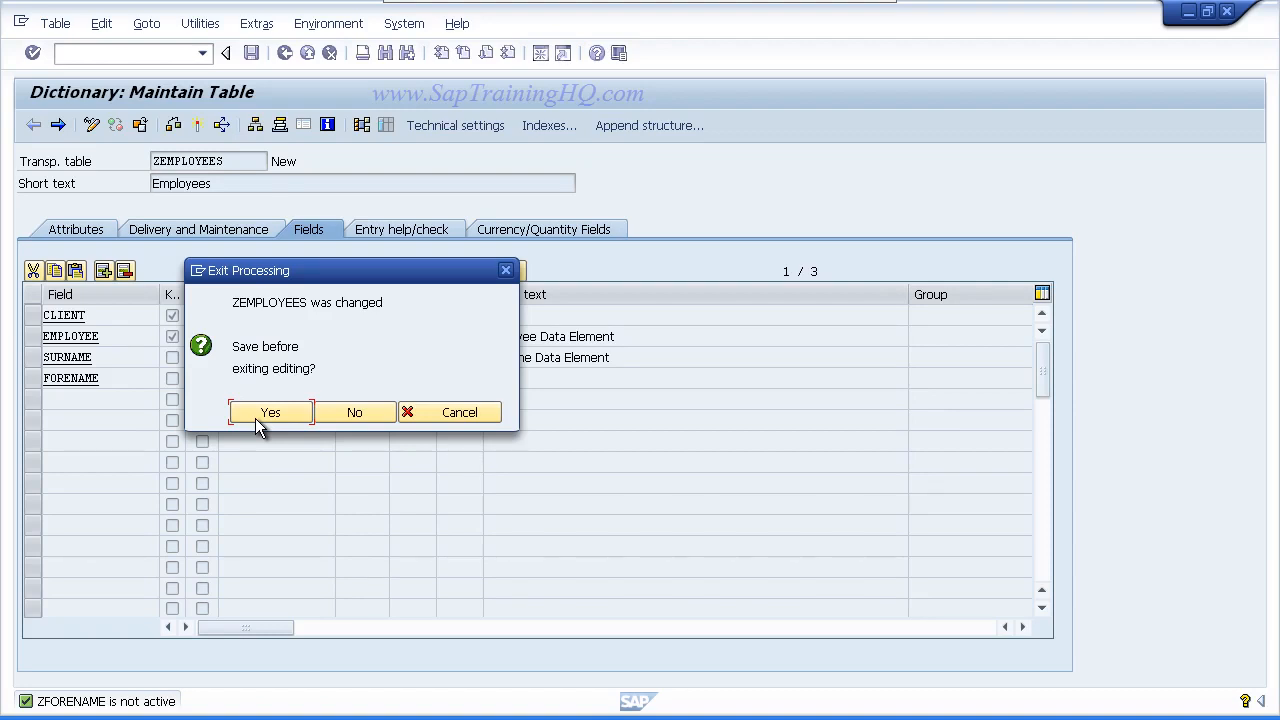
left_click(255, 418)
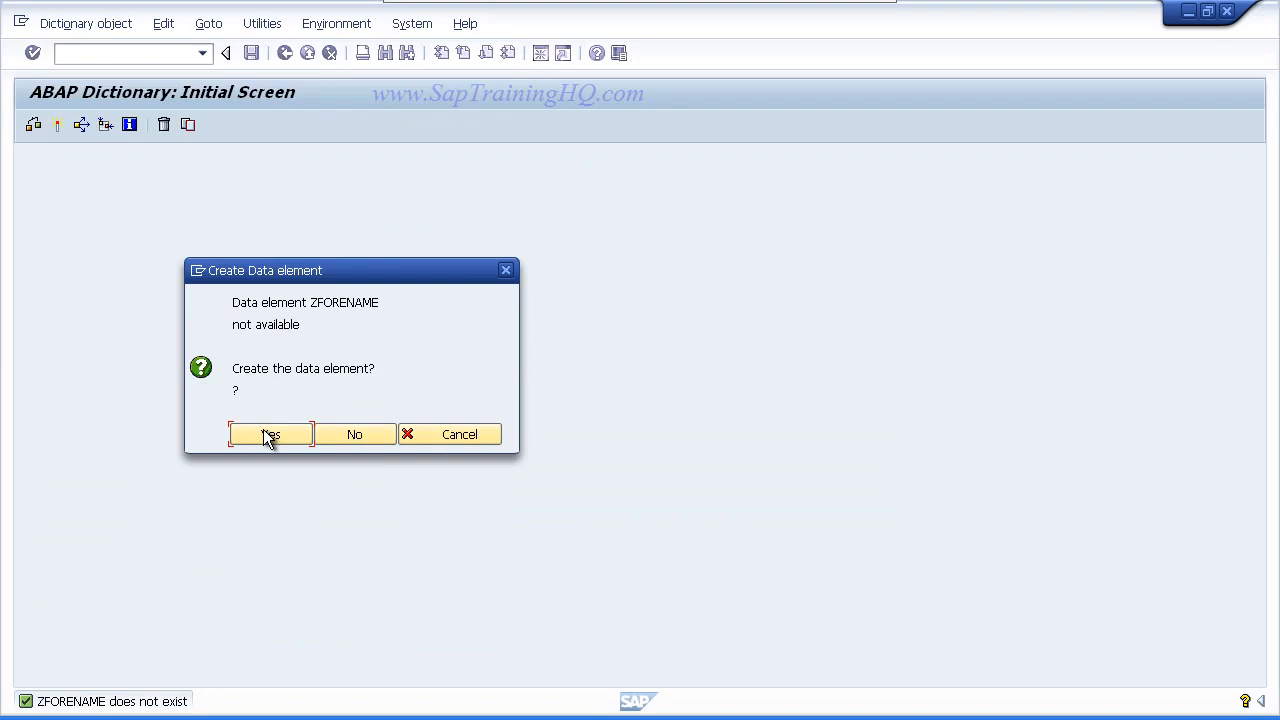
left_click(264, 430)
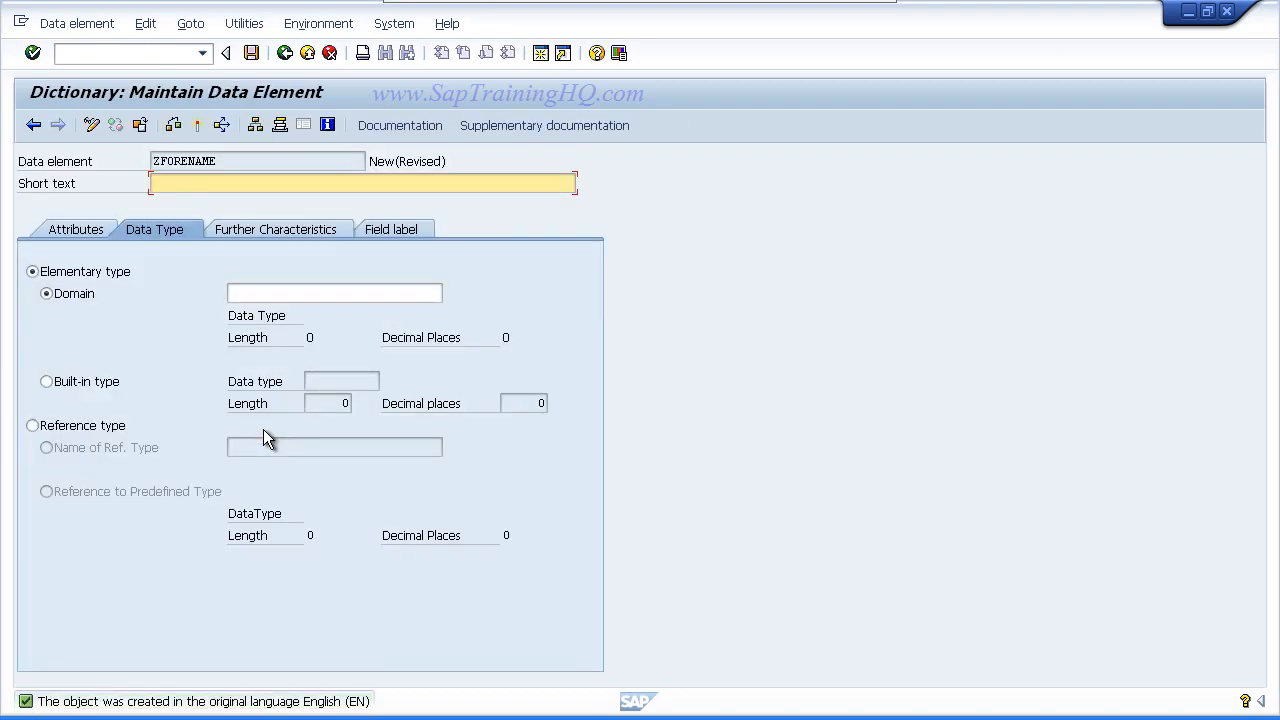
type("orename Data Element")
left_click(152, 183)
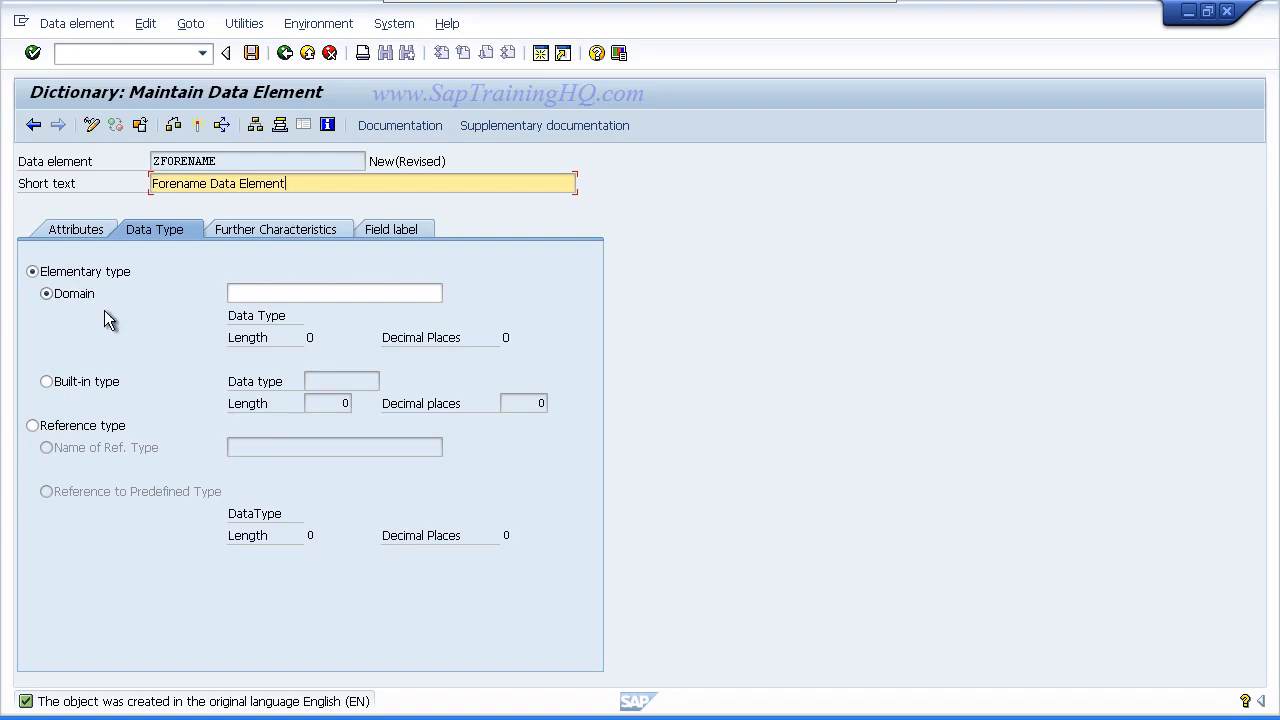
Assign domain ZFORENAME to the data element and save the element as a local object.
left_click(257, 292)
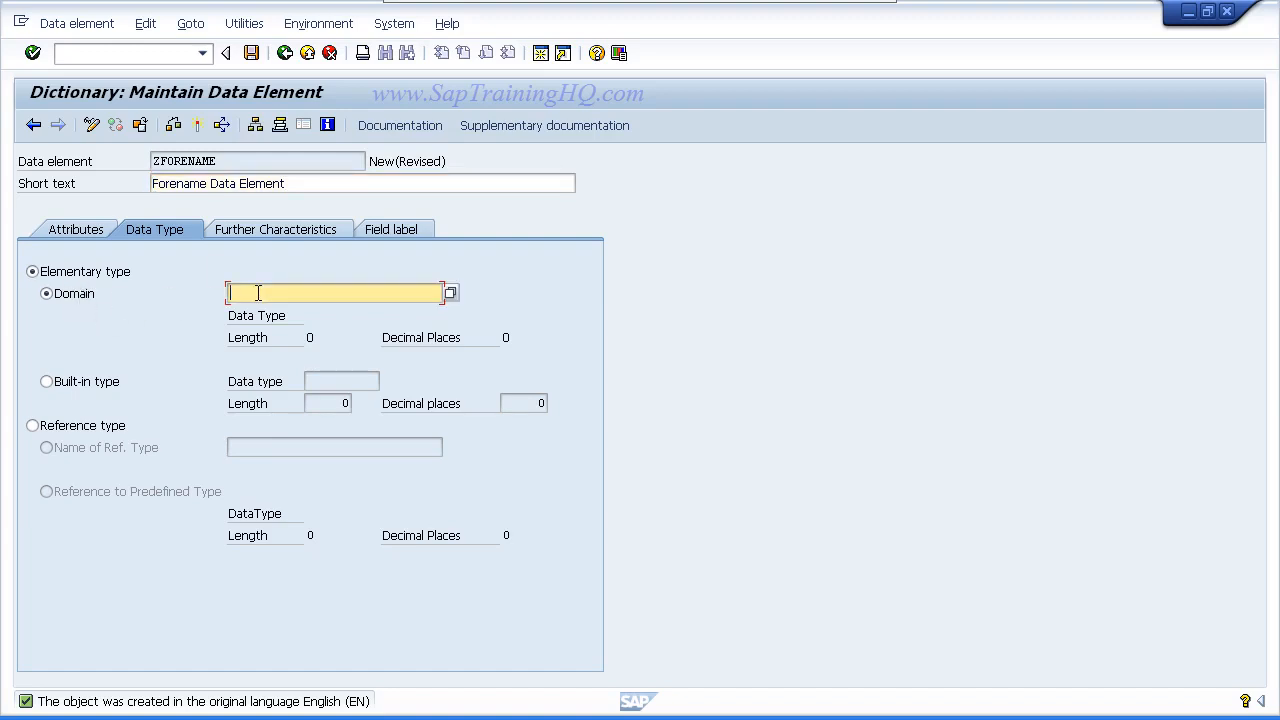
type("ZFORENAME")
key("F3")
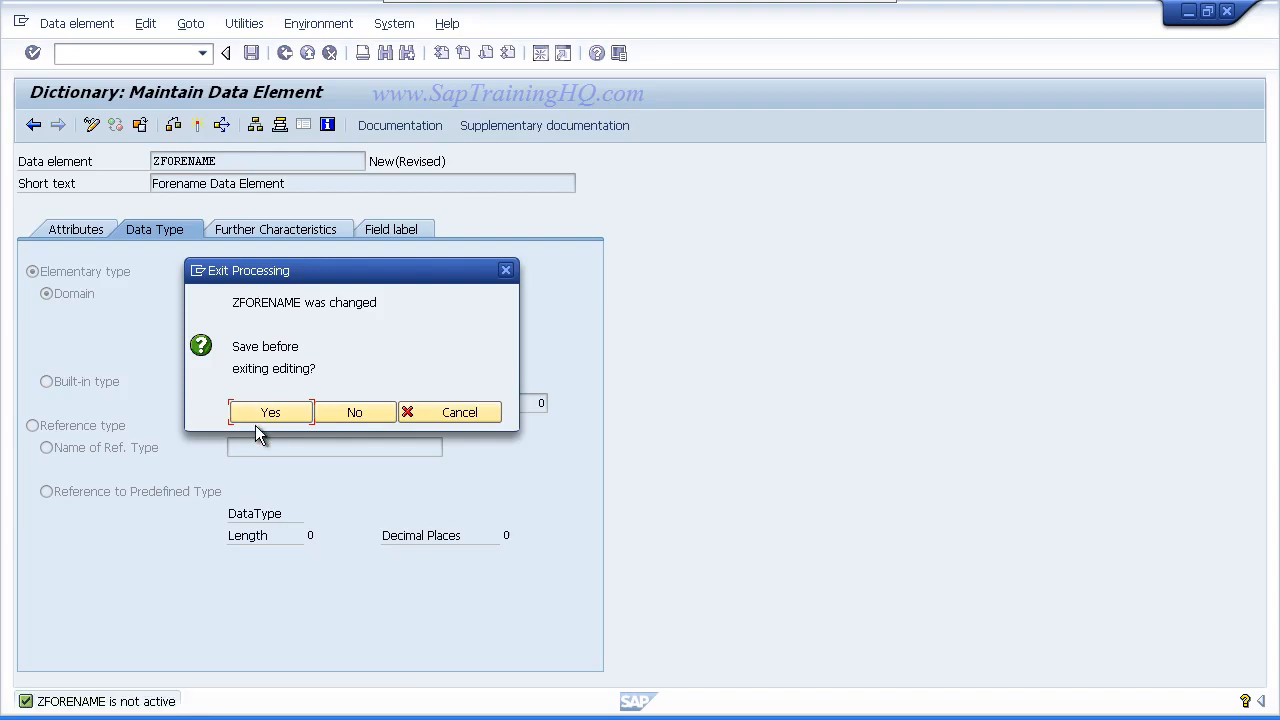
left_click(265, 413)
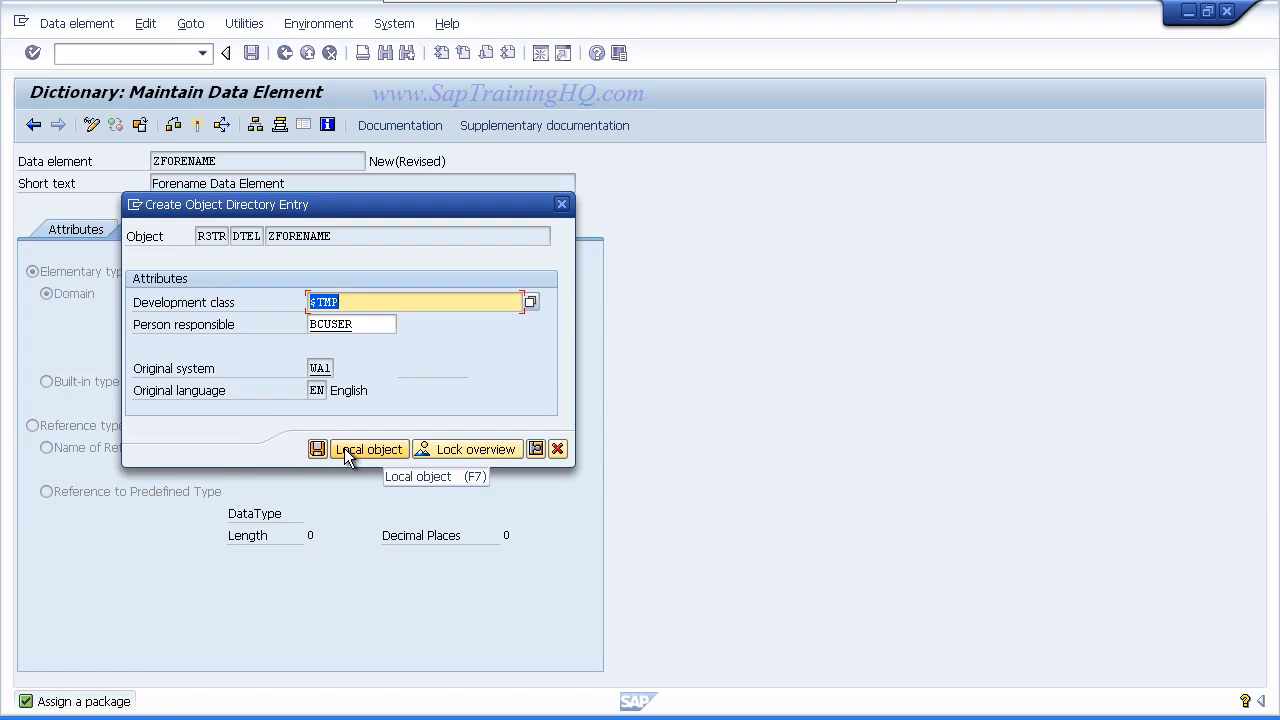
left_click(346, 453)
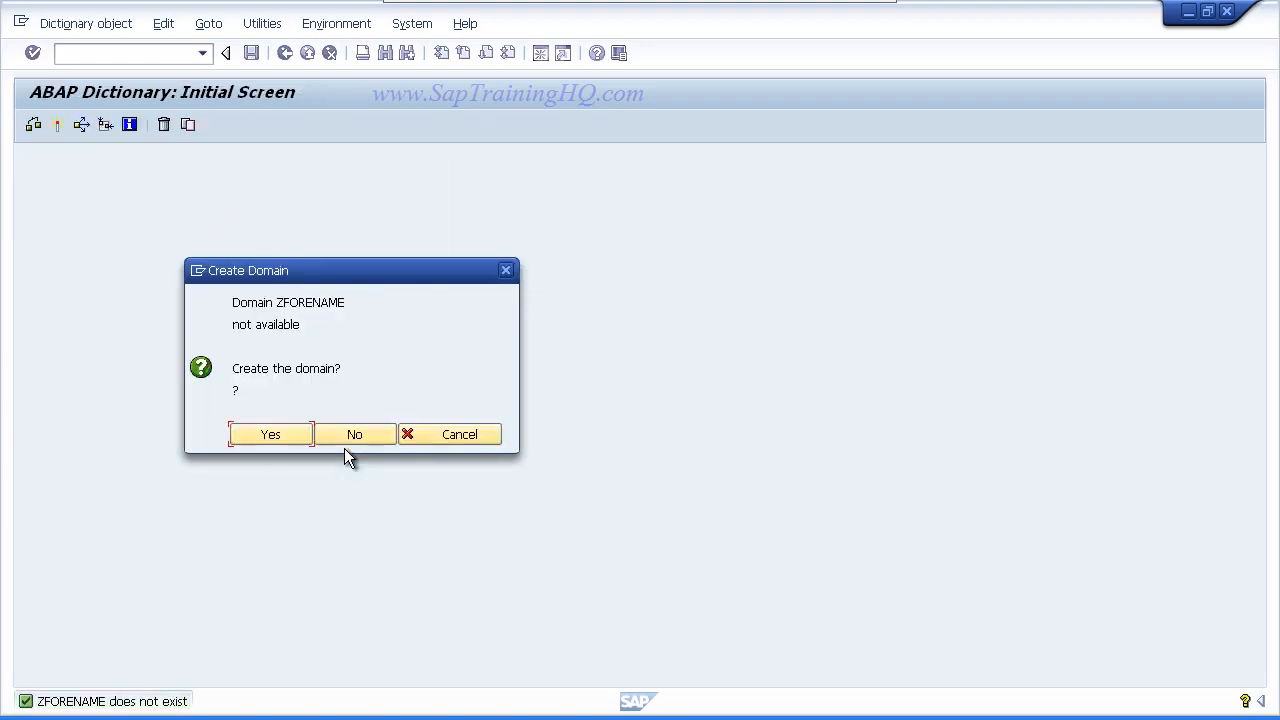
Create the missing domain ZFORENAME with the short text "Forname".
left_click(279, 438)
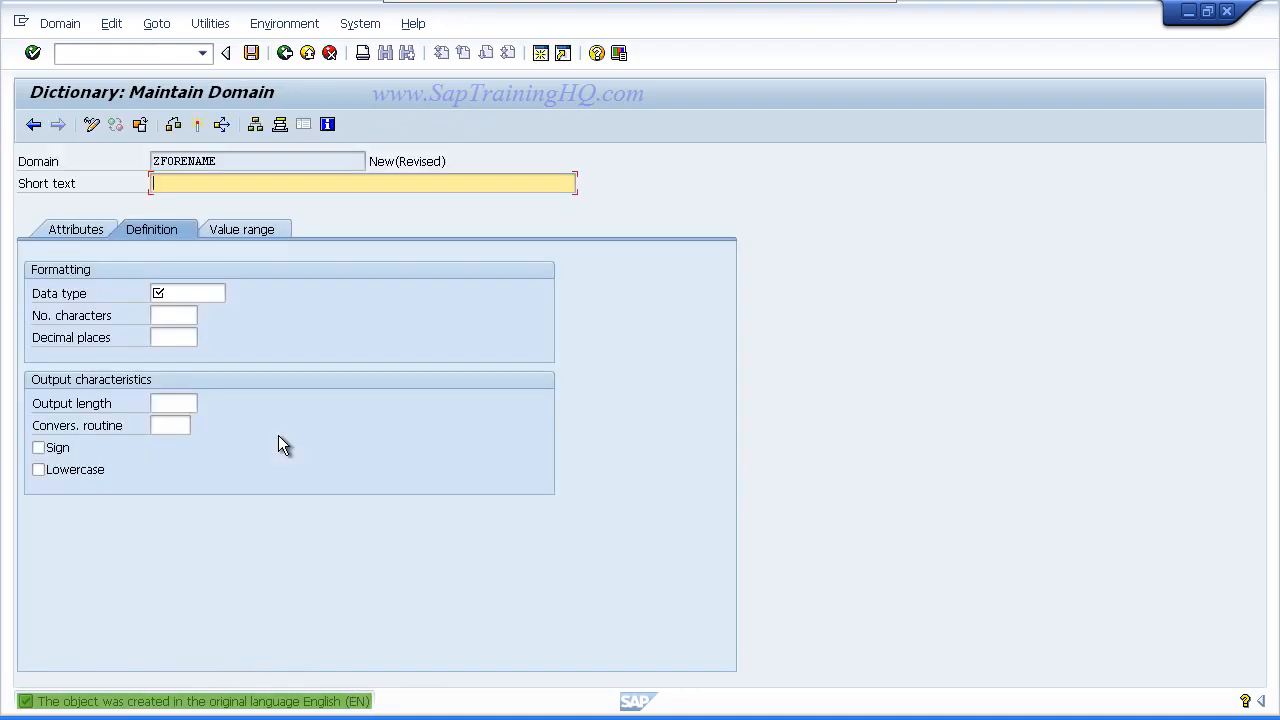
type("Forname")
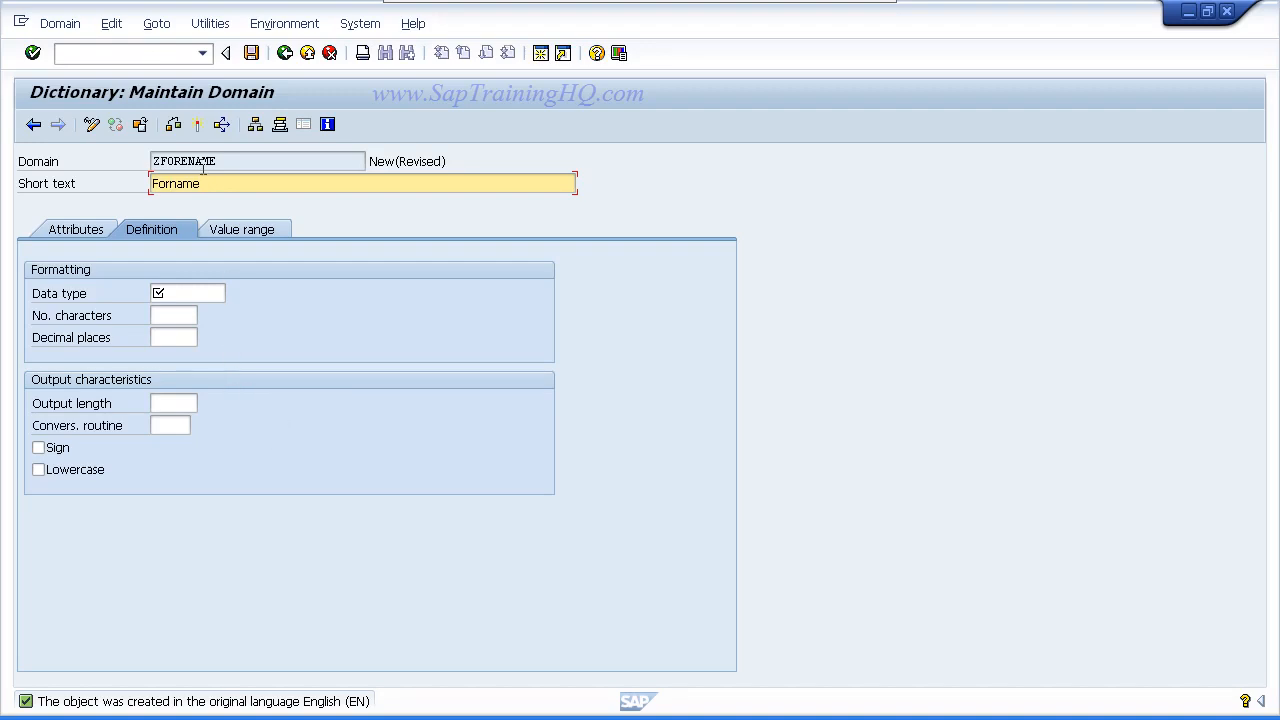
left_click_drag(204, 184, 88, 188)
left_click(88, 181)
Define domain ZFORENAME with data type CHAR, 40 characters and an output length of 40.
left_click(174, 293)
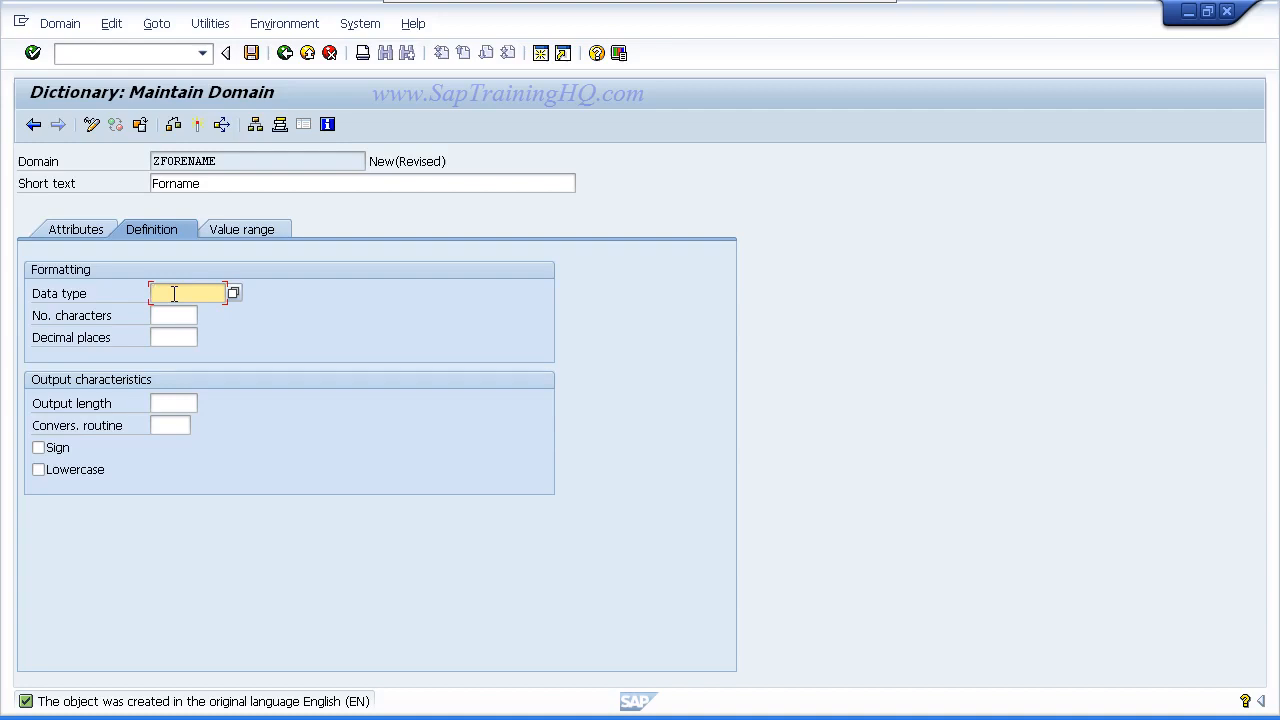
type("CHAR")
key("Tab")
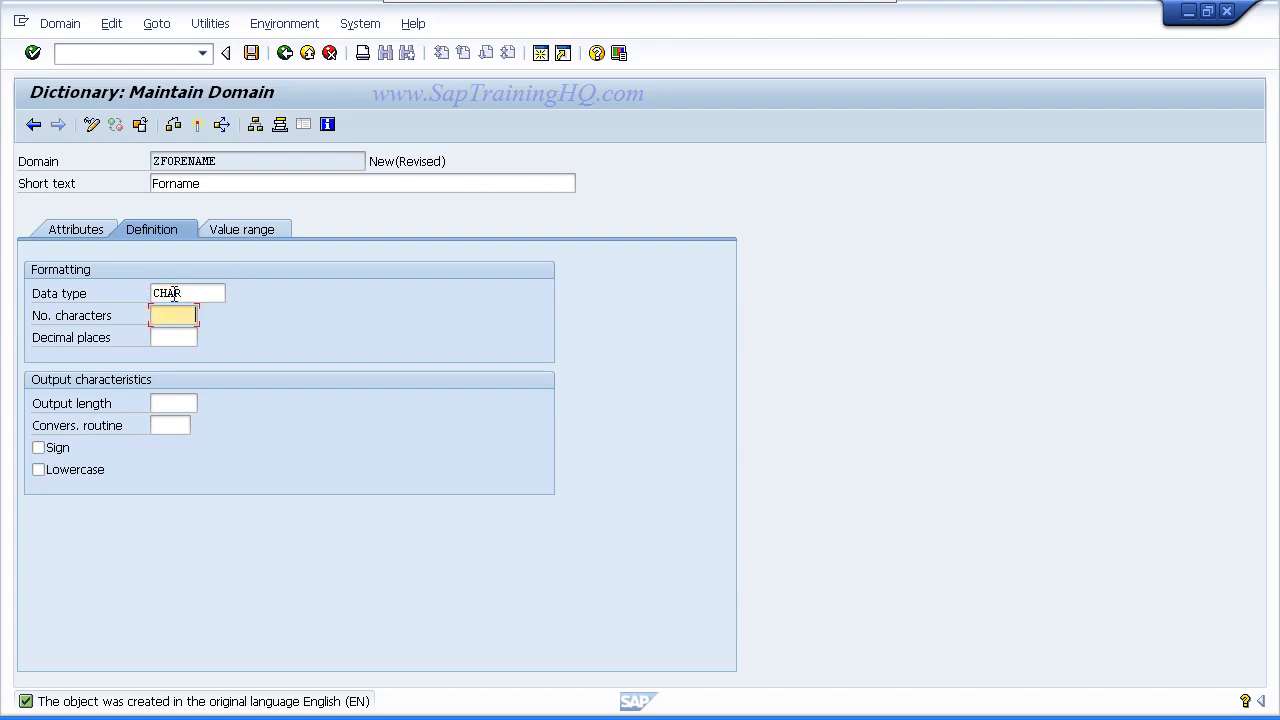
type("40")
left_click(163, 404)
type("4")
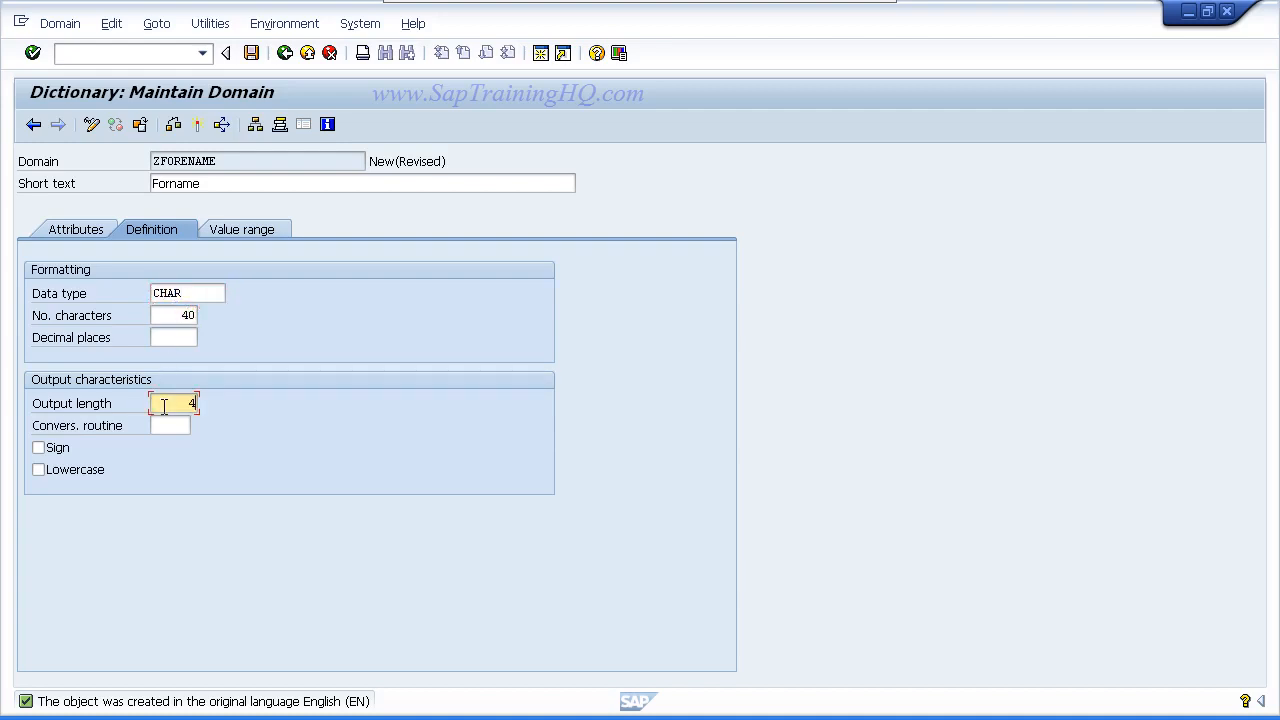
type("0")
key("Return")
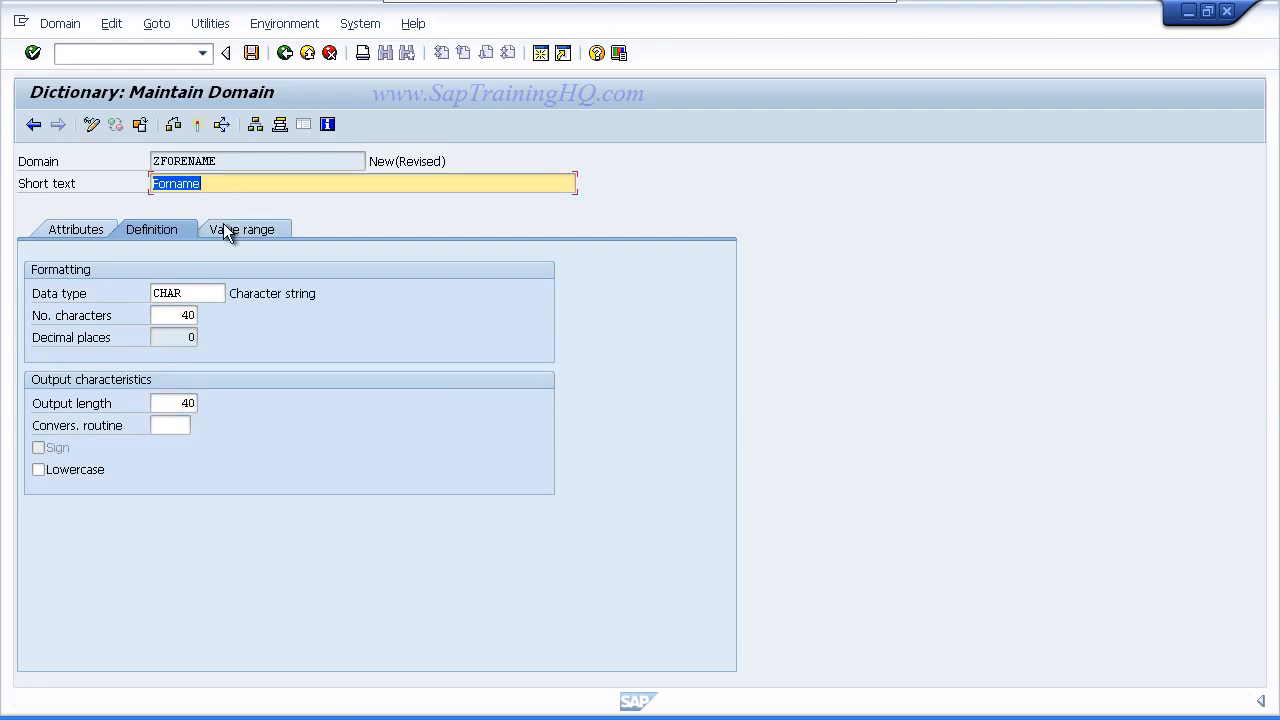
Correct the domain's short text to "Forename" and activate domain ZFORENAME as a local object, returning to the data element.
left_click(168, 185)
type("e")
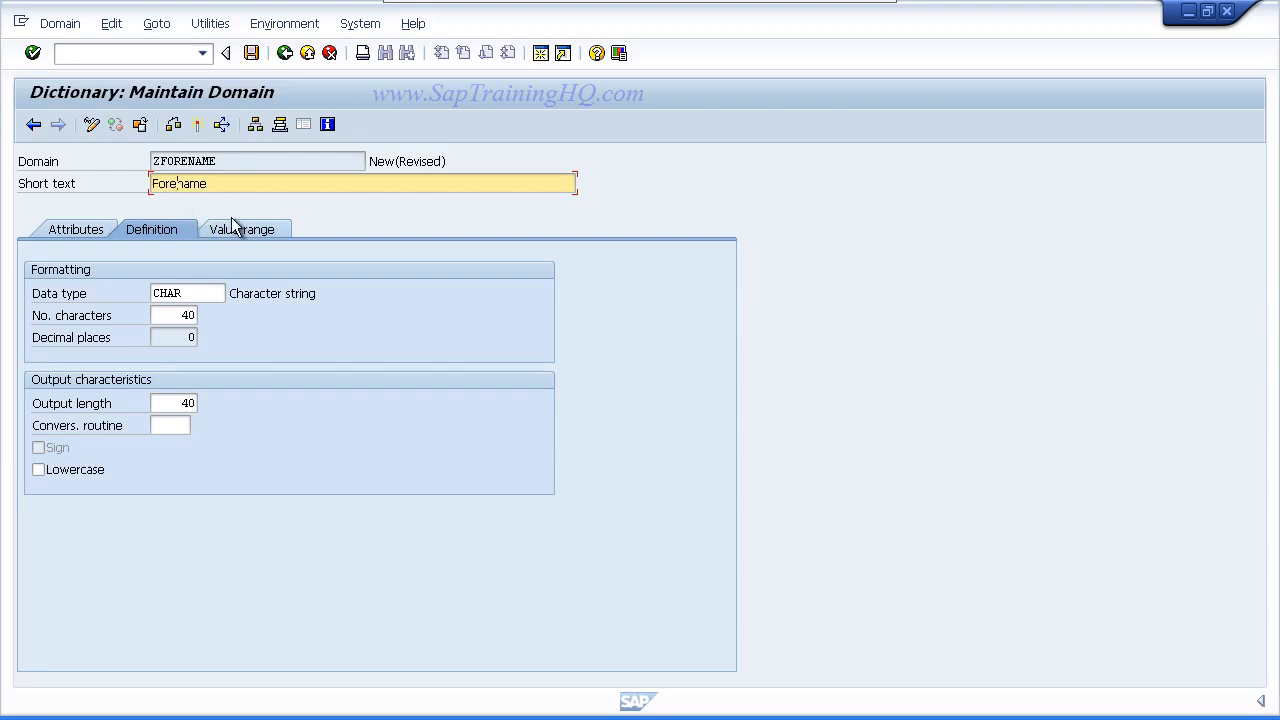
left_click(197, 126)
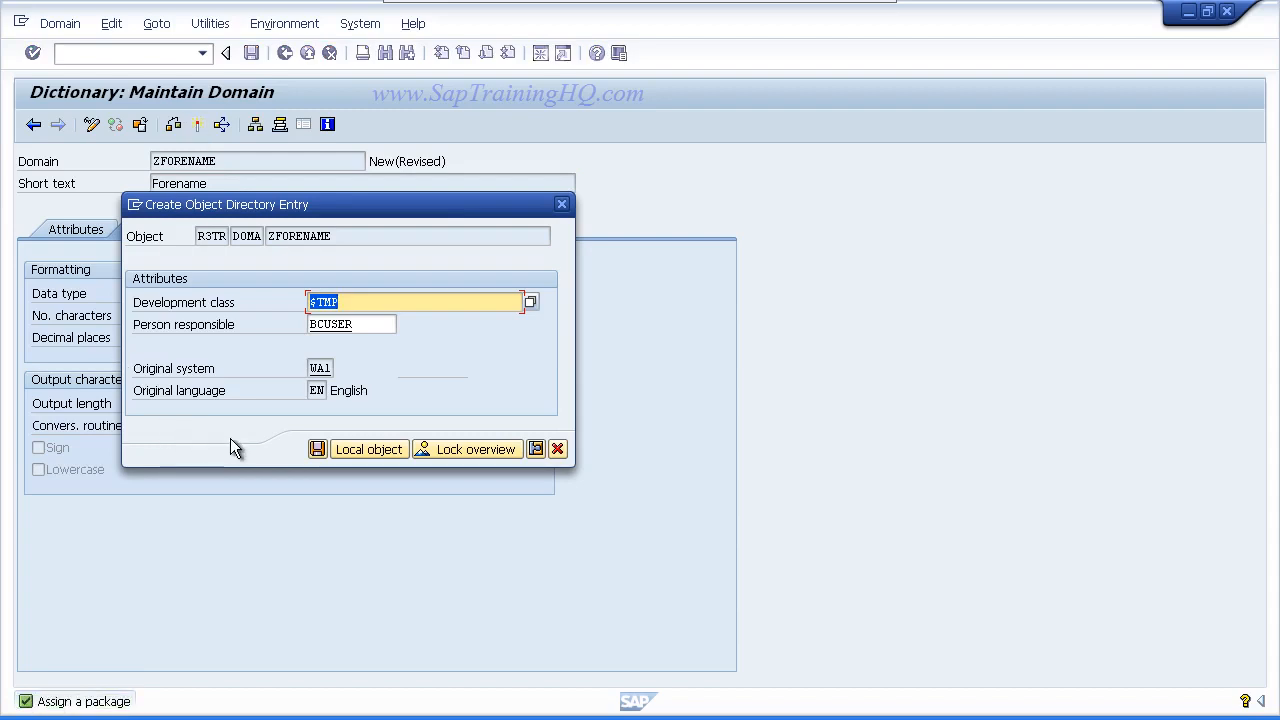
left_click(368, 449)
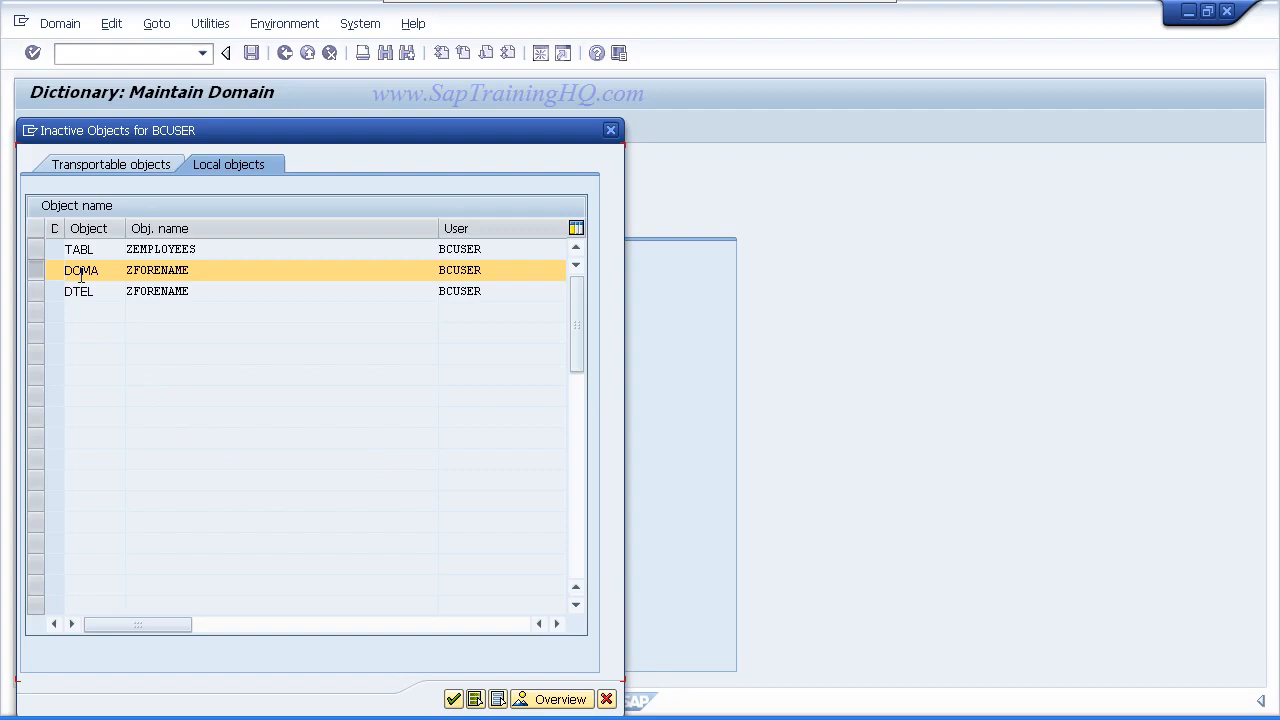
left_click(452, 700)
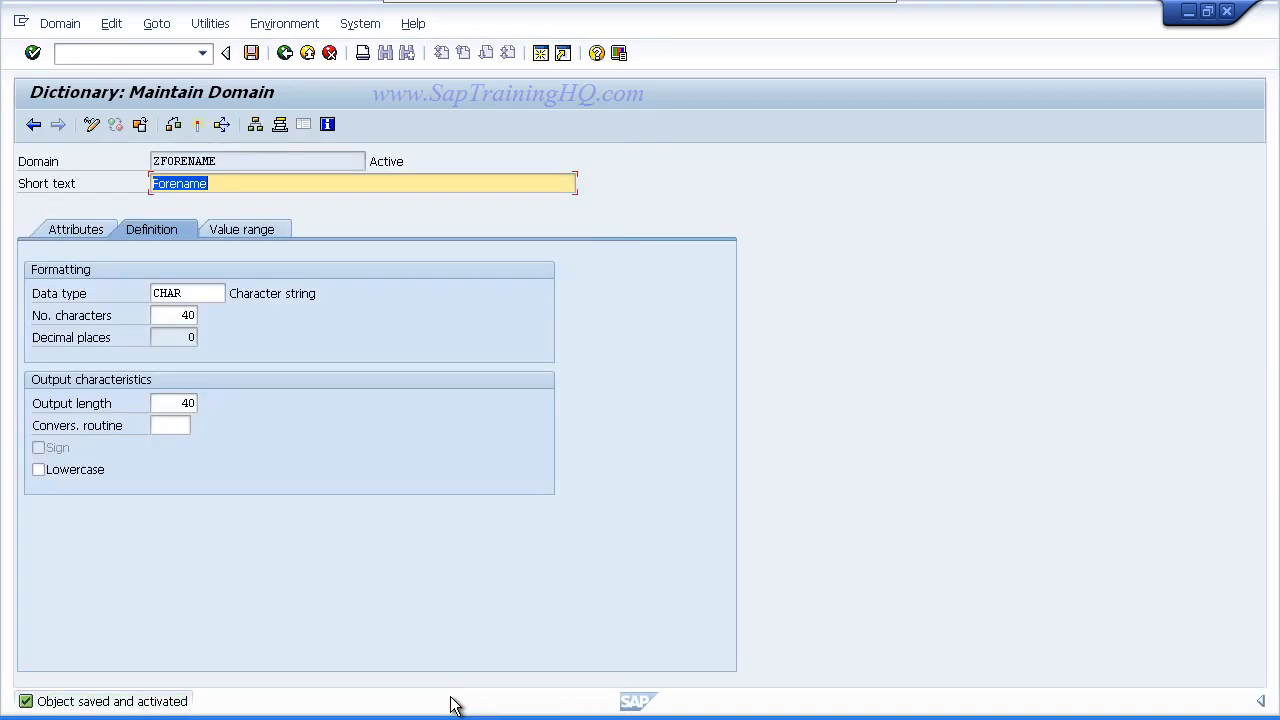
left_click(285, 54)
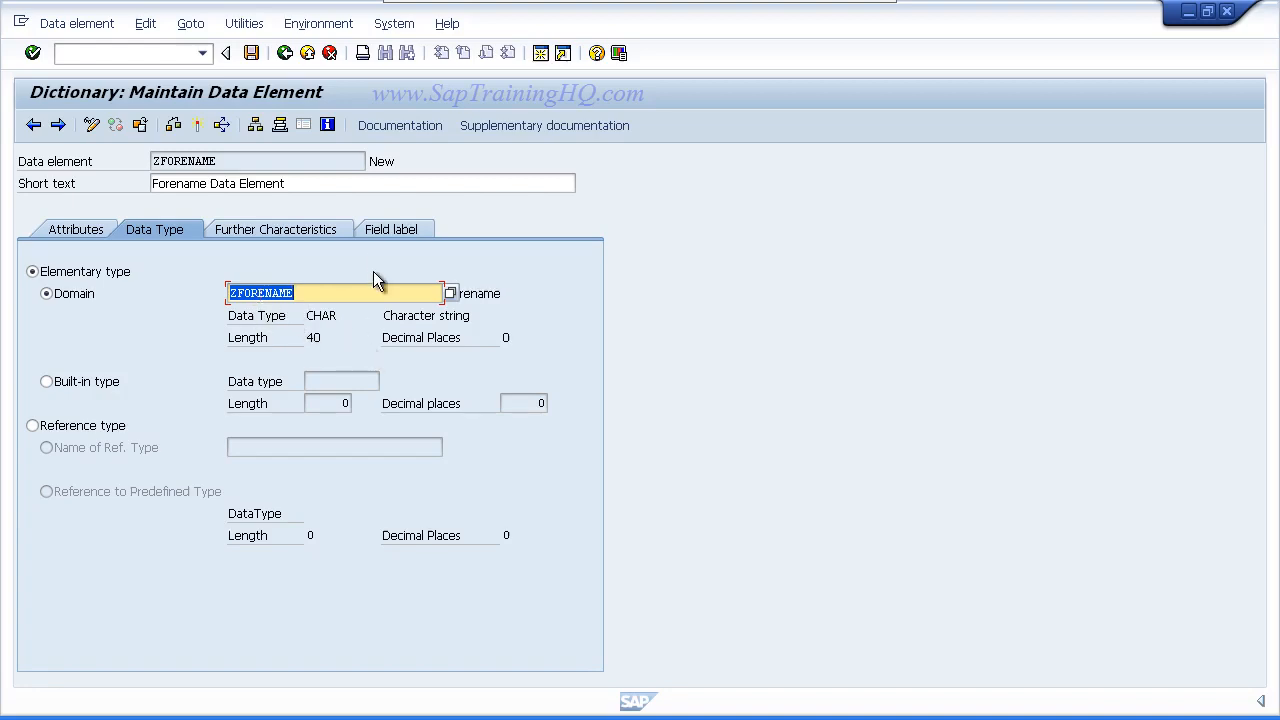
Set the short, medium, long and heading field labels of data element ZFORENAME to "Forename", with default label lengths.
left_click(388, 231)
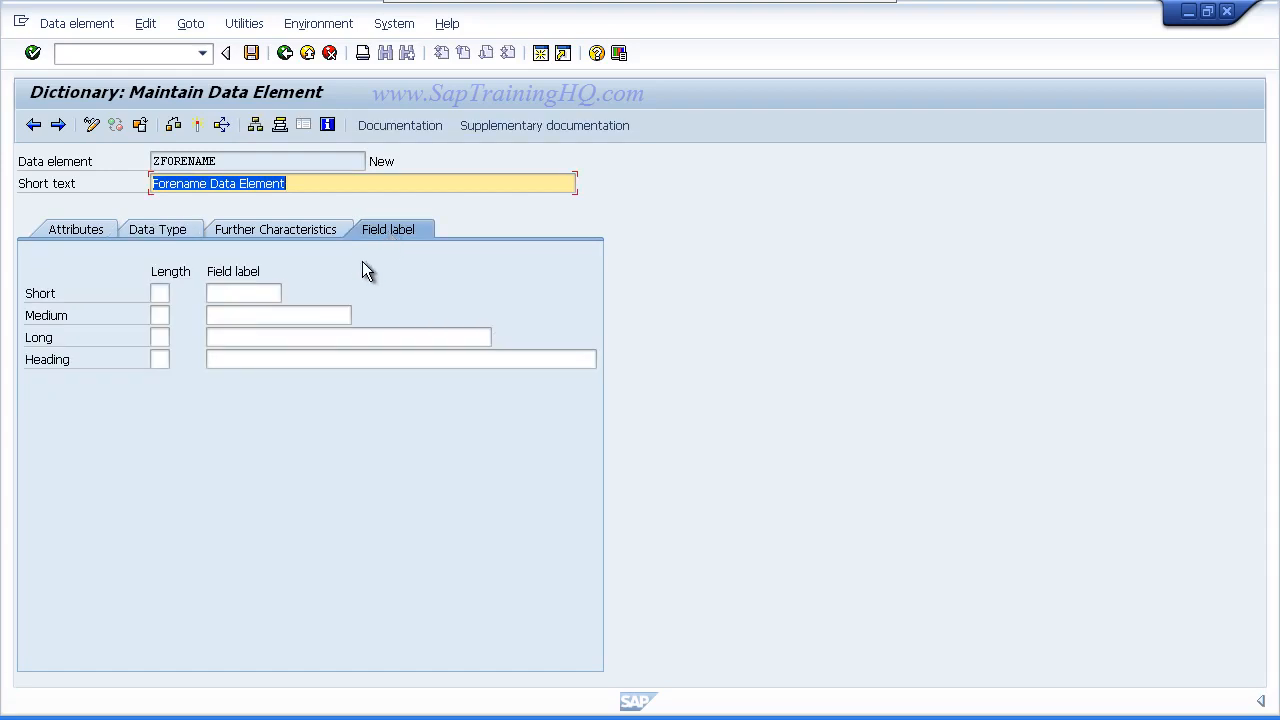
left_click(258, 292)
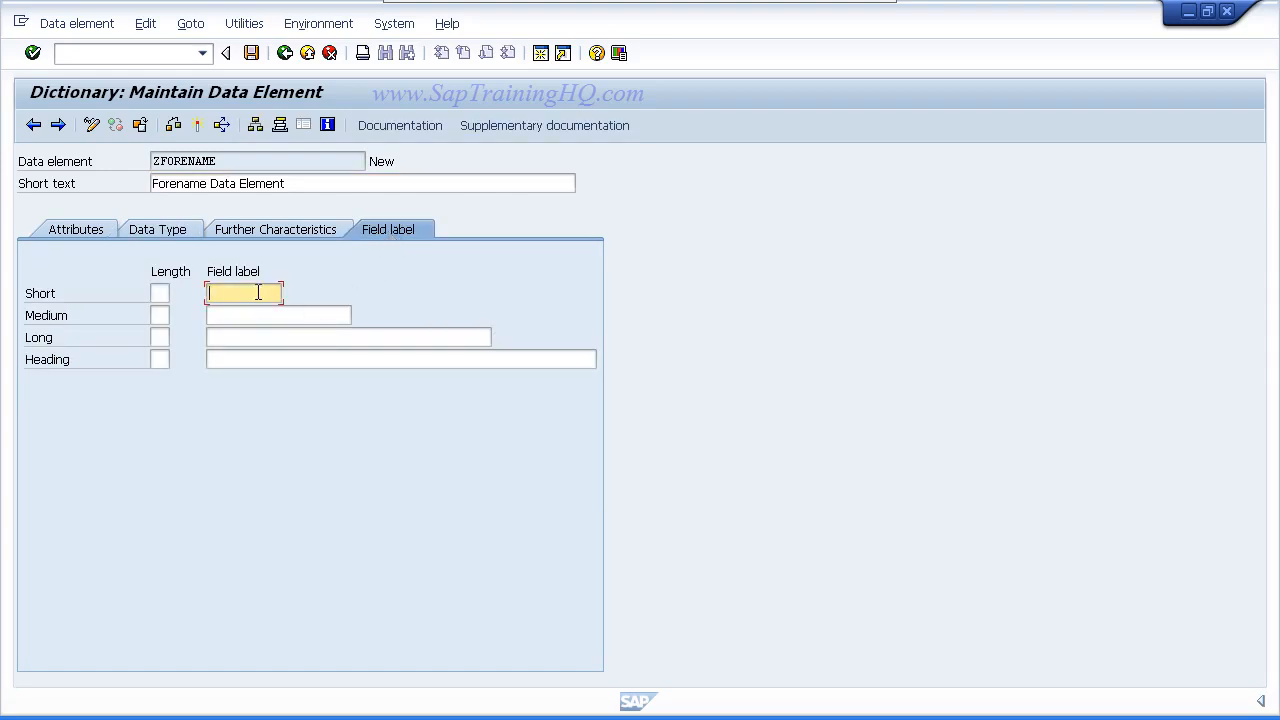
left_click_drag(208, 183, 68, 172)
key("ctrl+c")
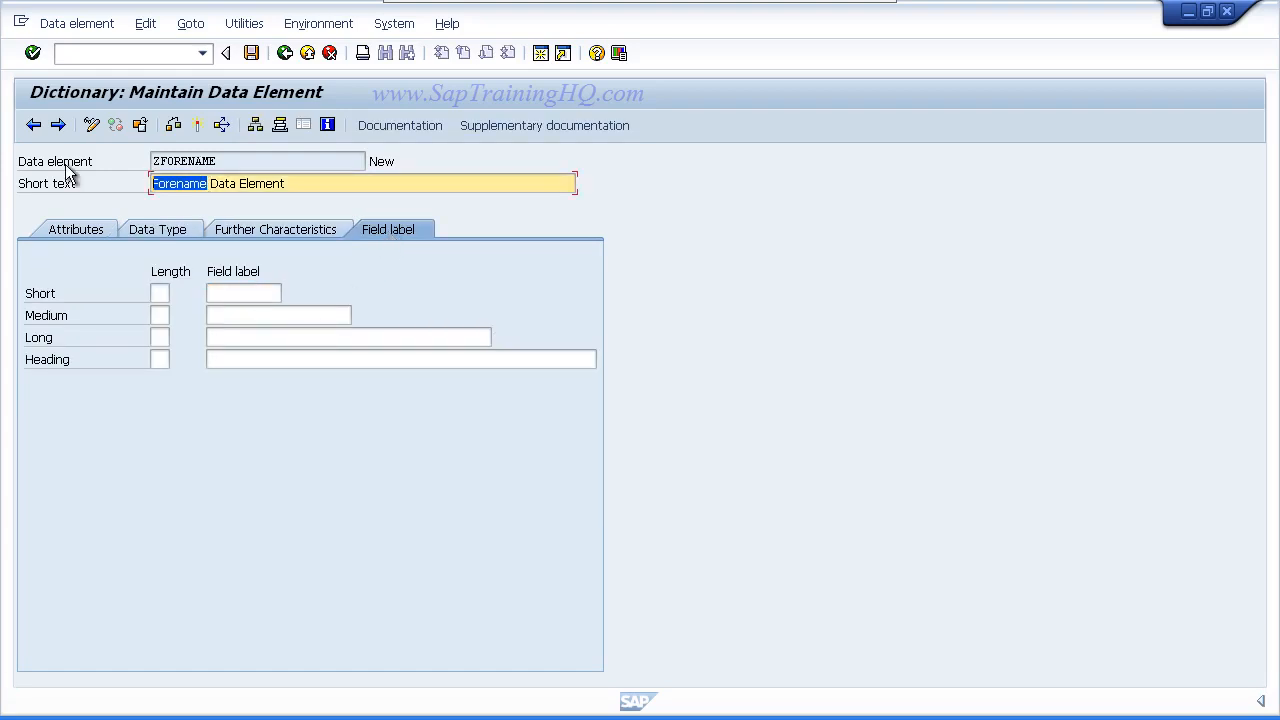
left_click(236, 290)
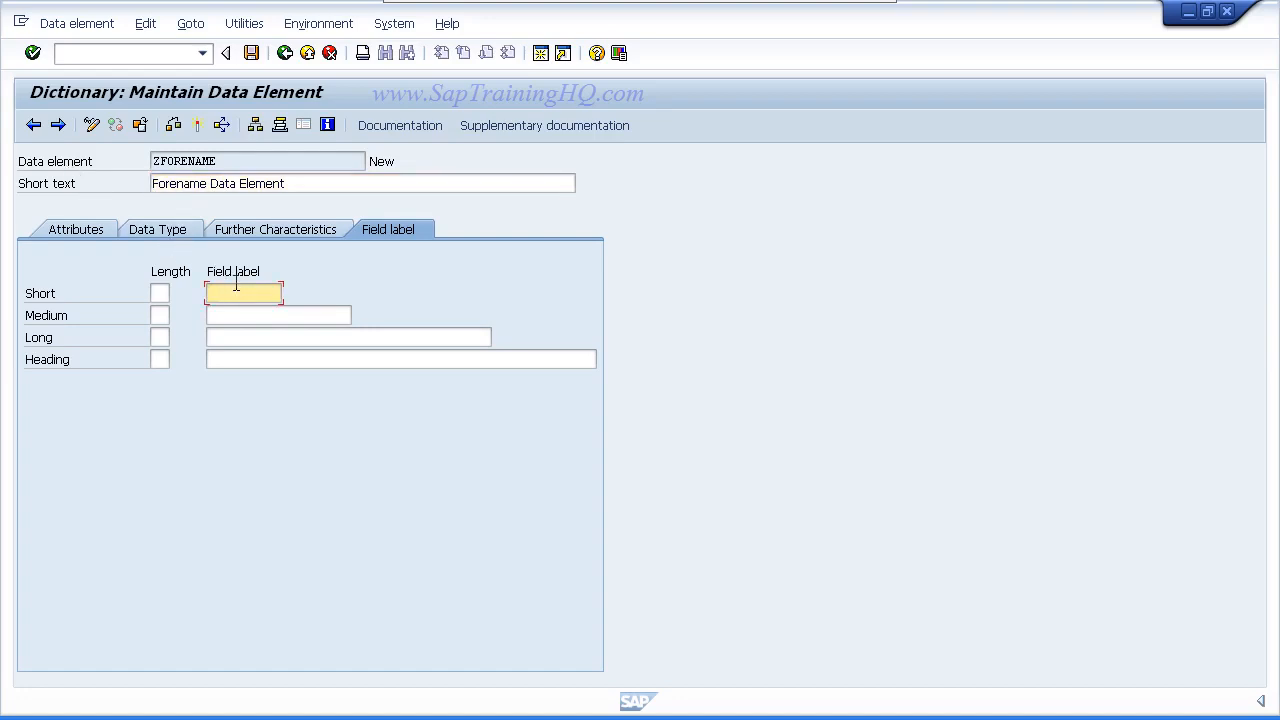
key("ctrl+v")
left_click(236, 314)
key("ctrl+v")
left_click(249, 338)
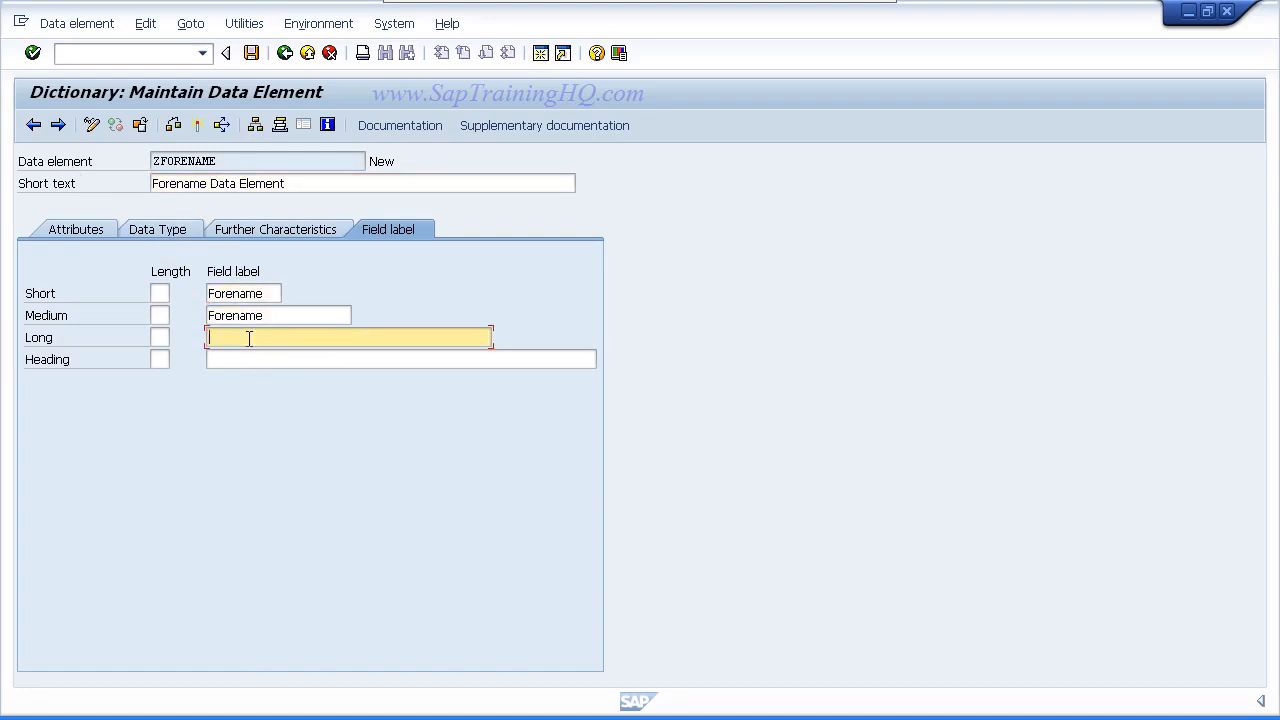
key("ctrl+v")
left_click(248, 359)
key("ctrl+v")
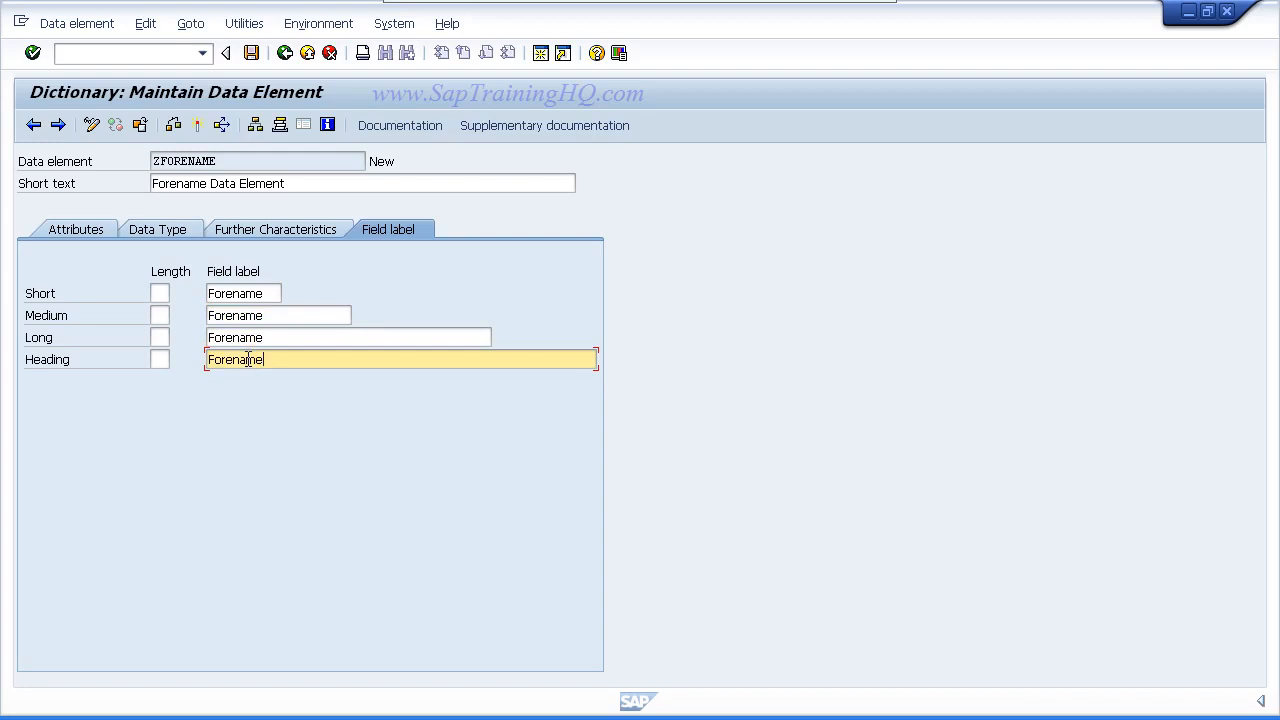
key("Return")
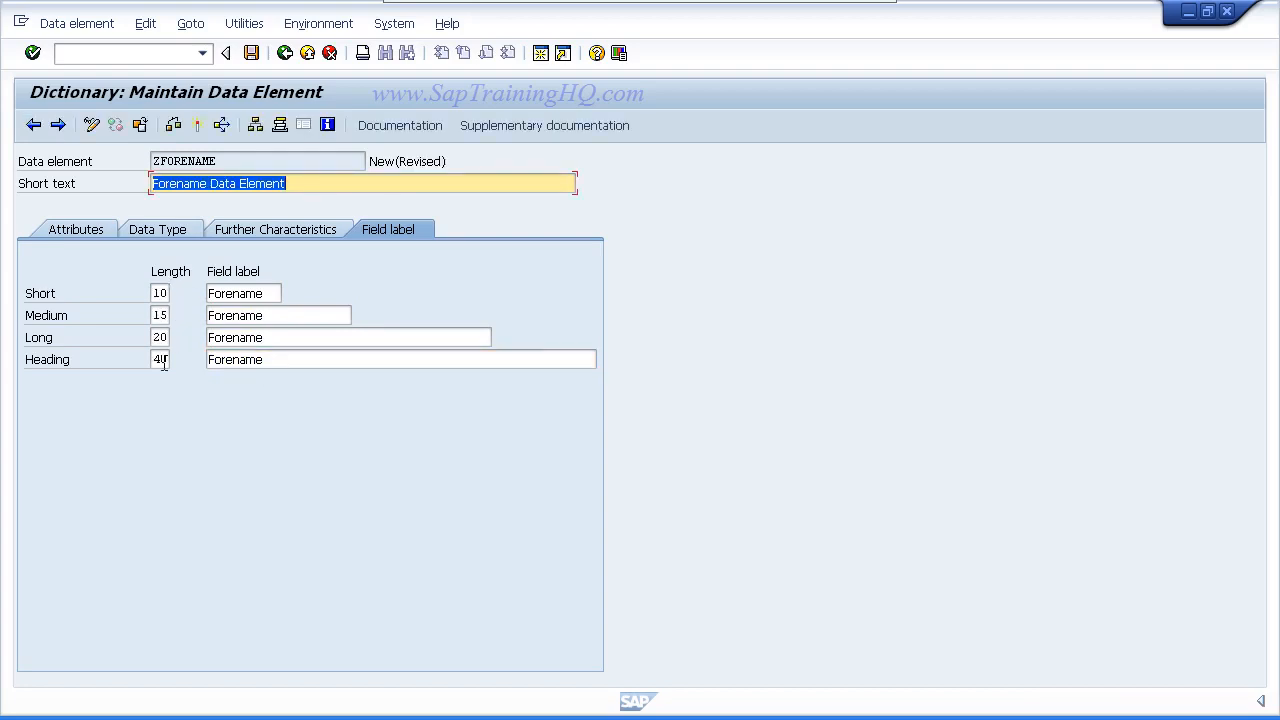
Activate data element ZFORENAME and return to table ZEMPLOYEES.
left_click(197, 130)
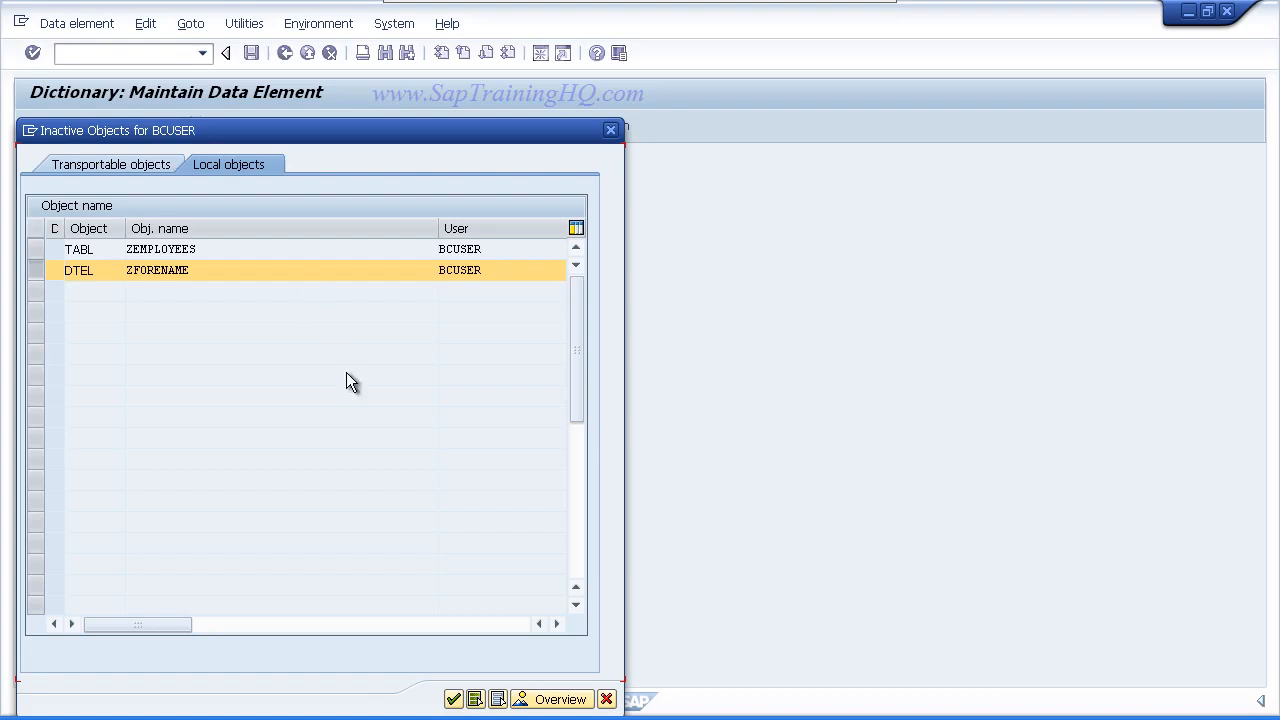
left_click(452, 700)
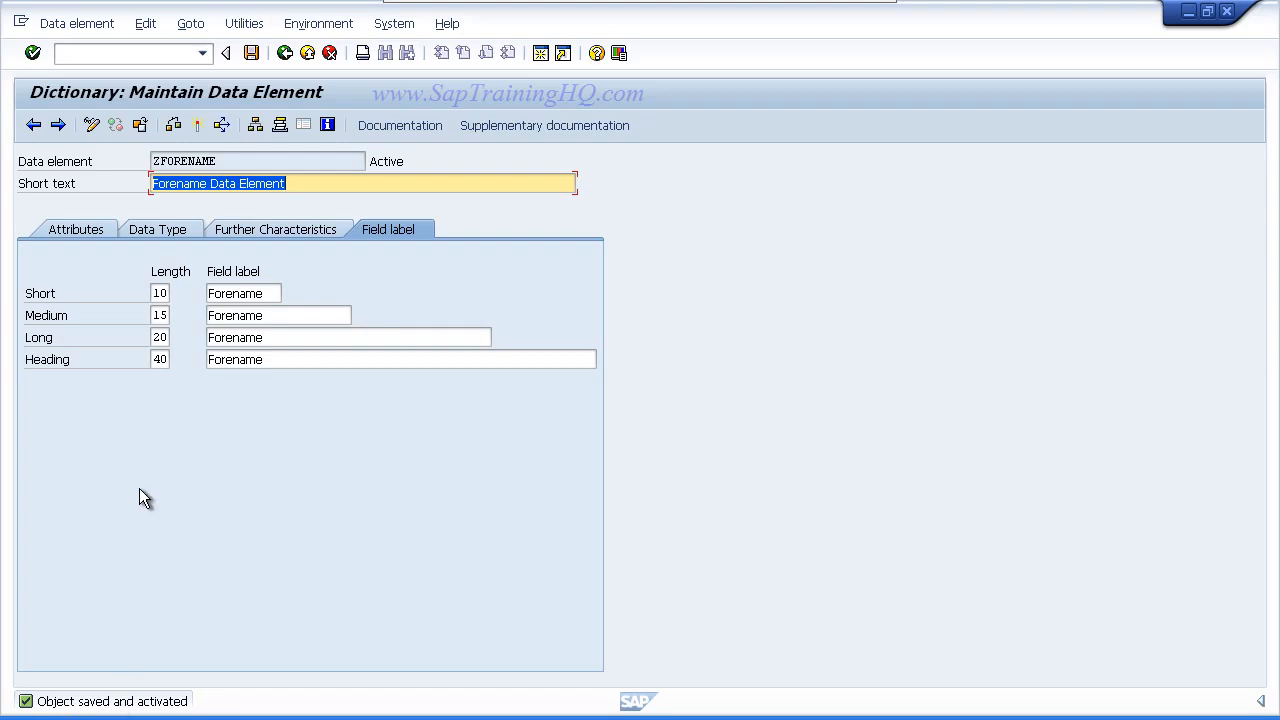
key("F3")
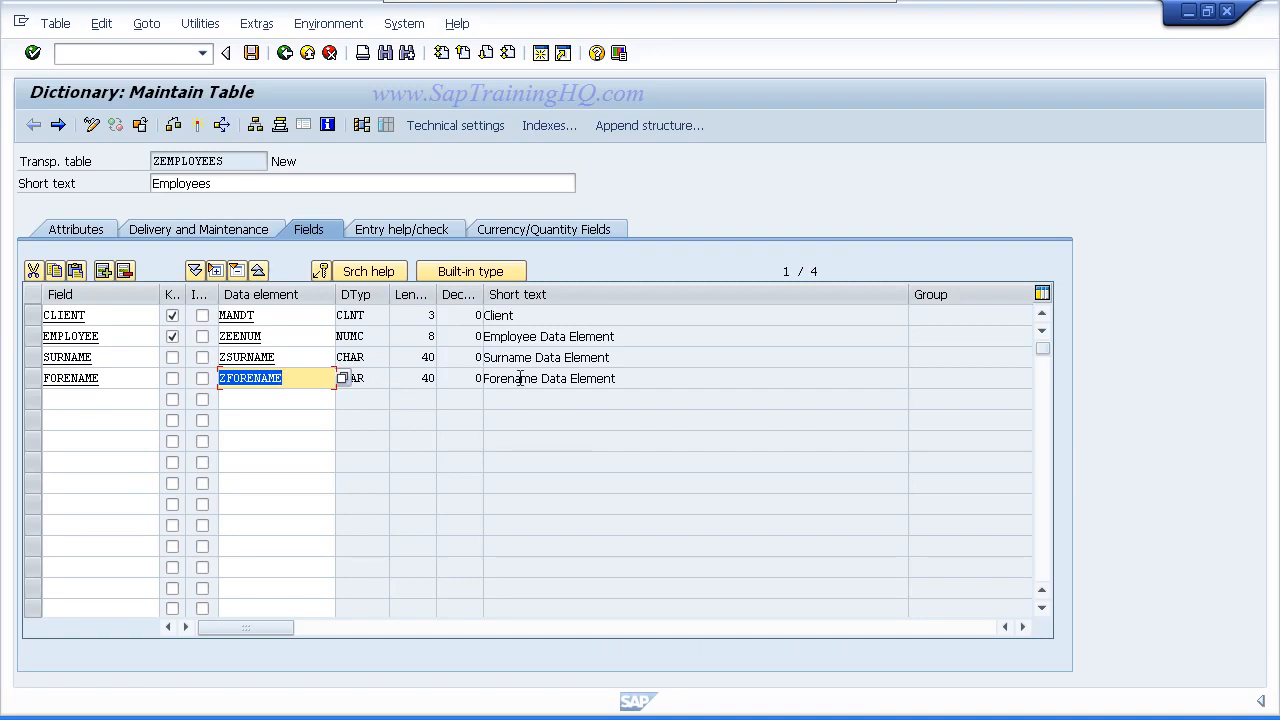
Add the non-key field Title with data element ZTITLE below the FORENAME field.
left_click(85, 399)
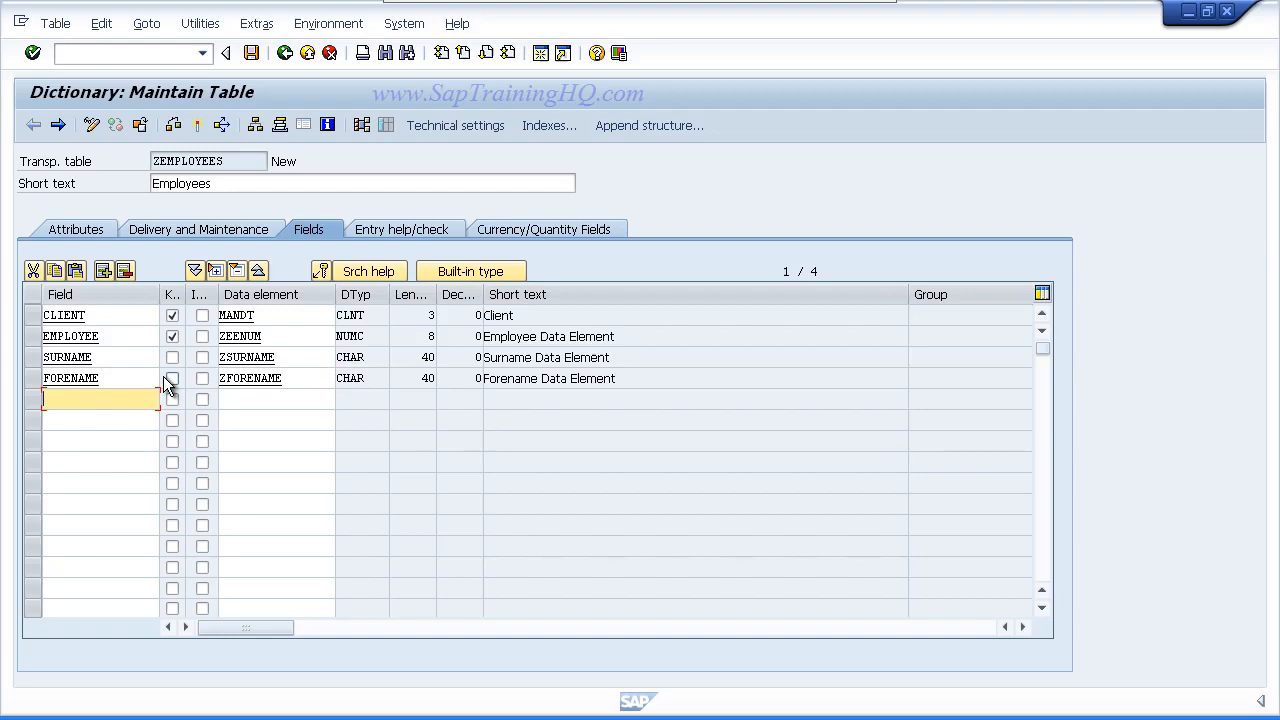
type("Title")
left_click(276, 398)
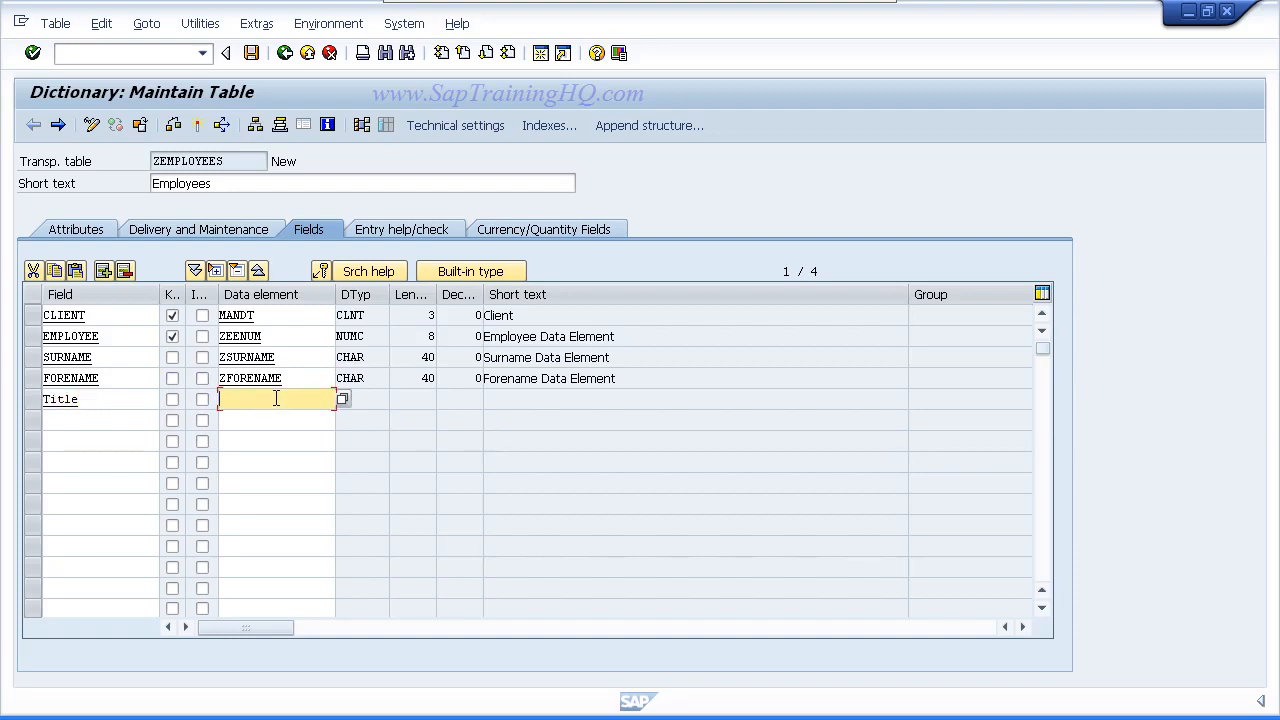
type("Z")
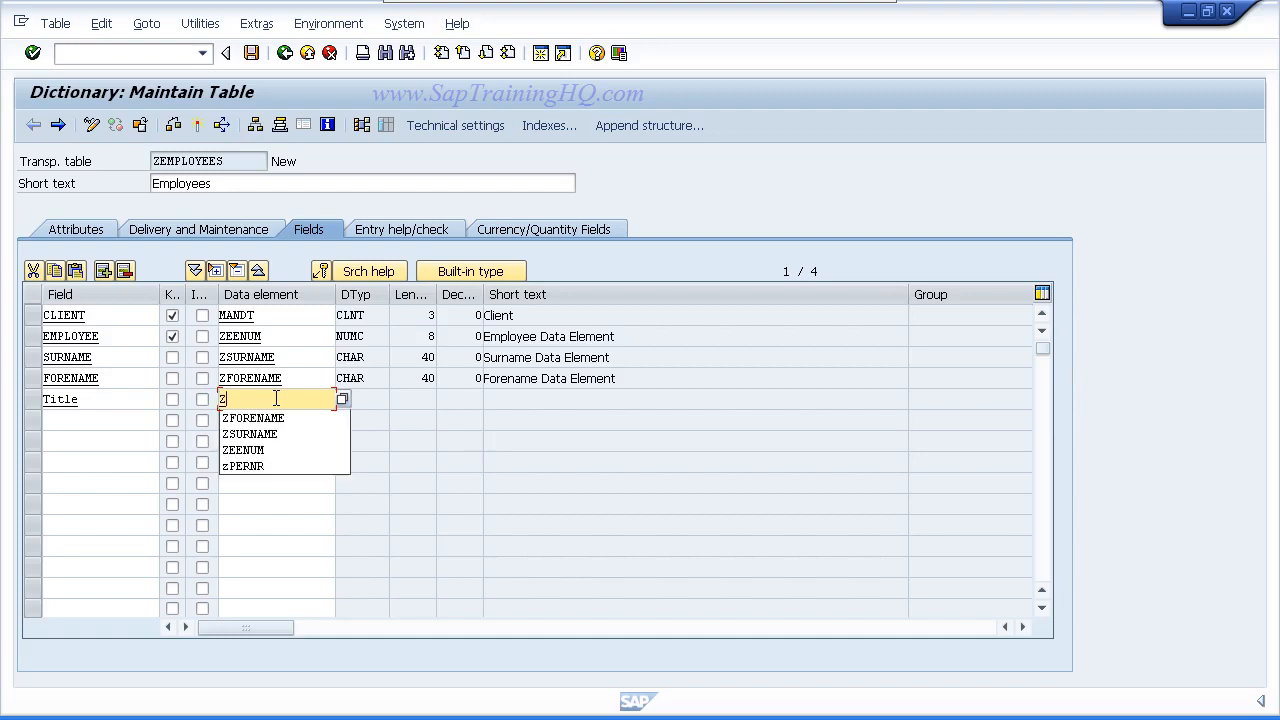
type("TI")
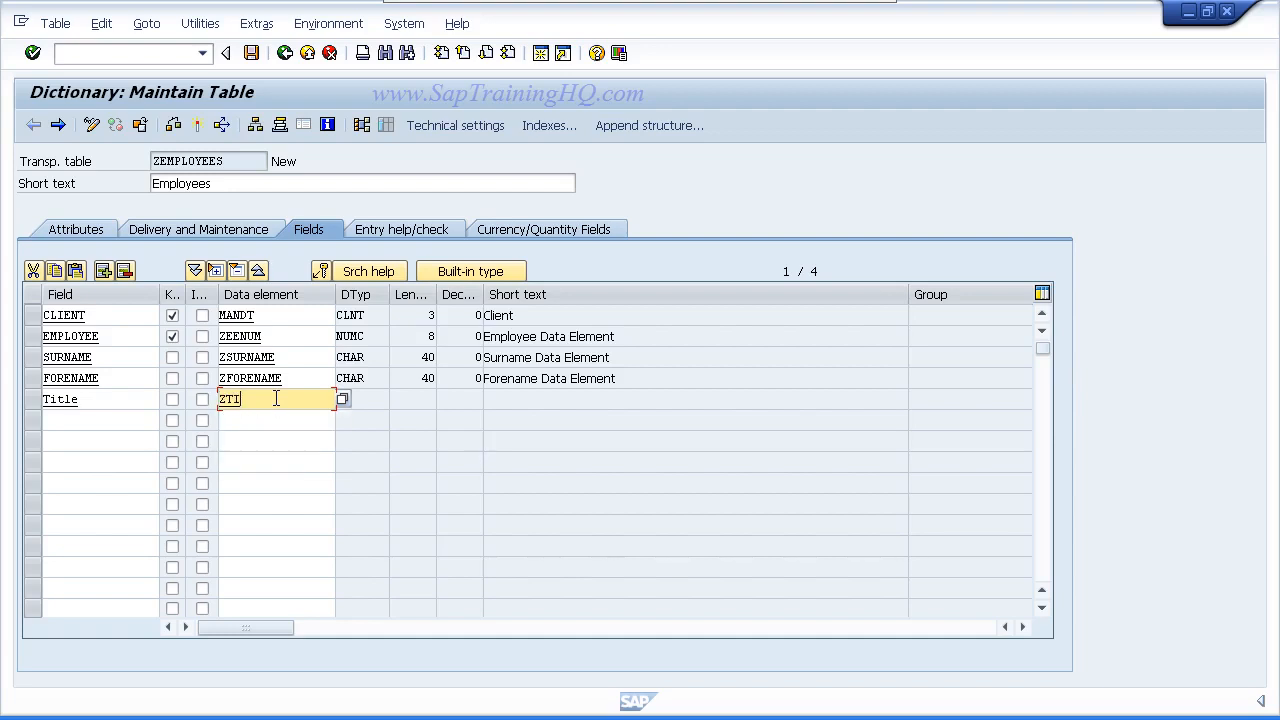
type("TLE")
Save the table changes and create data element ZTITLE with the short text "Title Data Element".
double_click(235, 399)
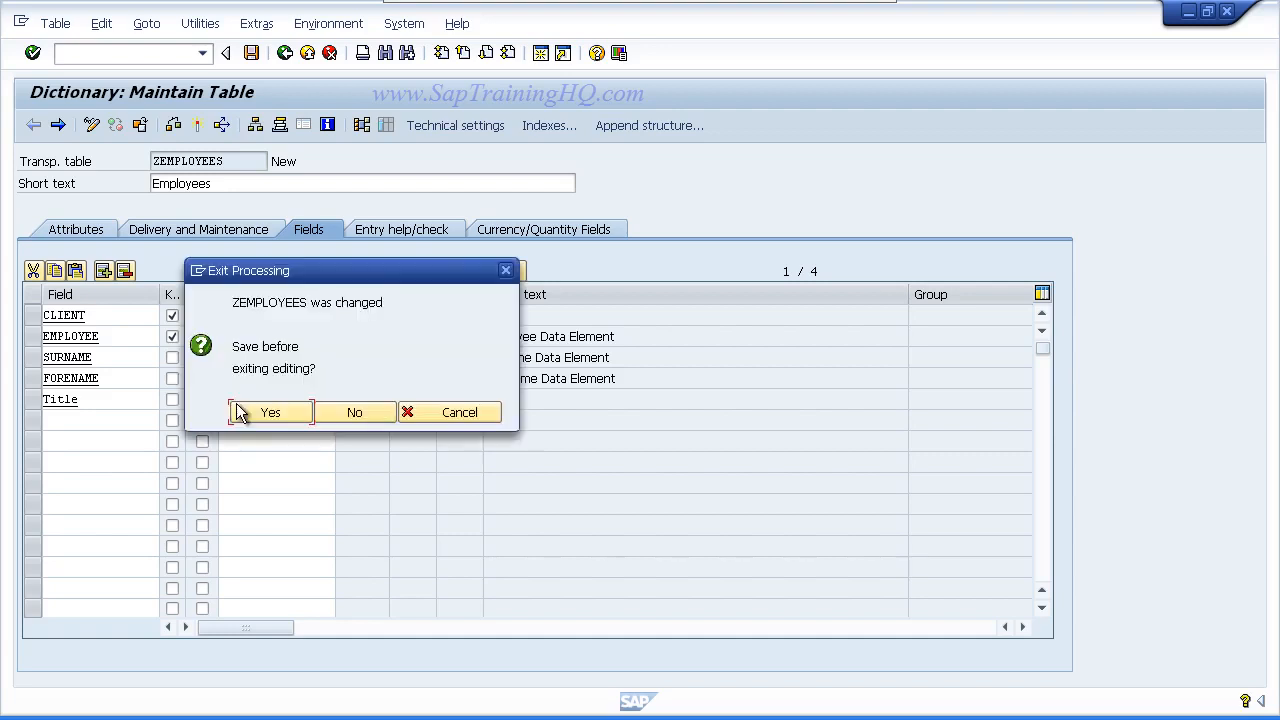
left_click(258, 414)
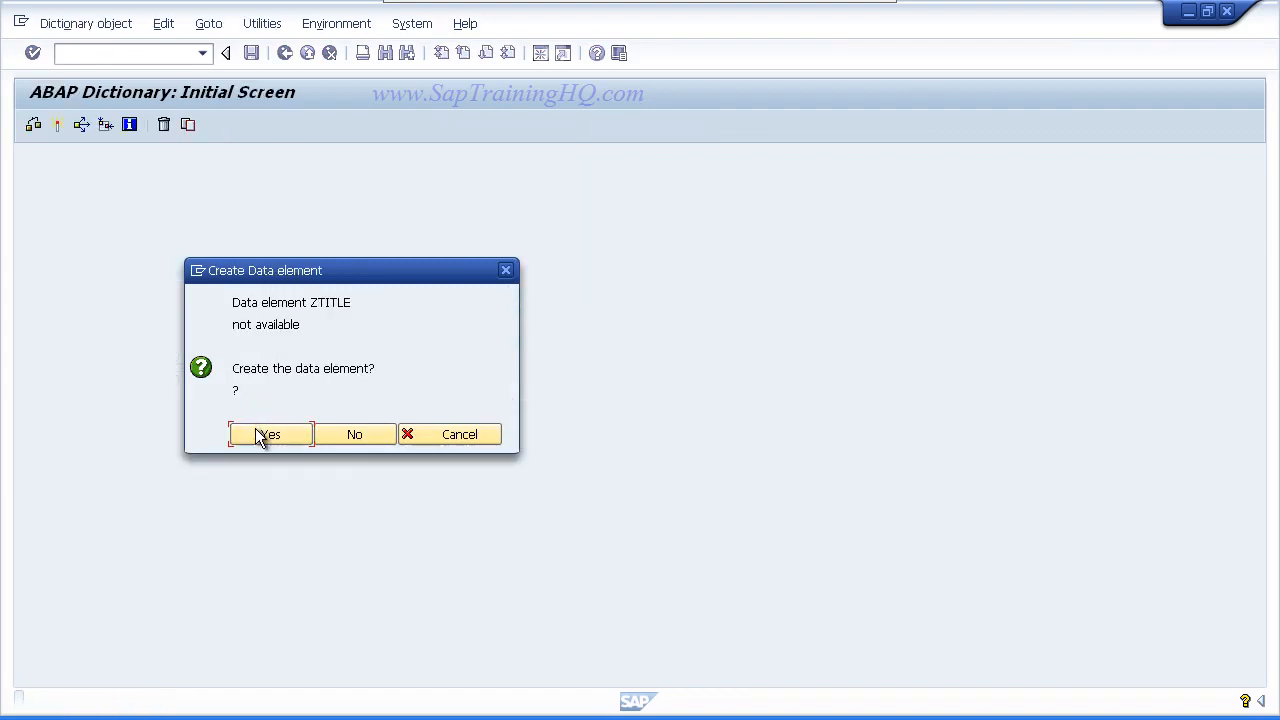
left_click(258, 434)
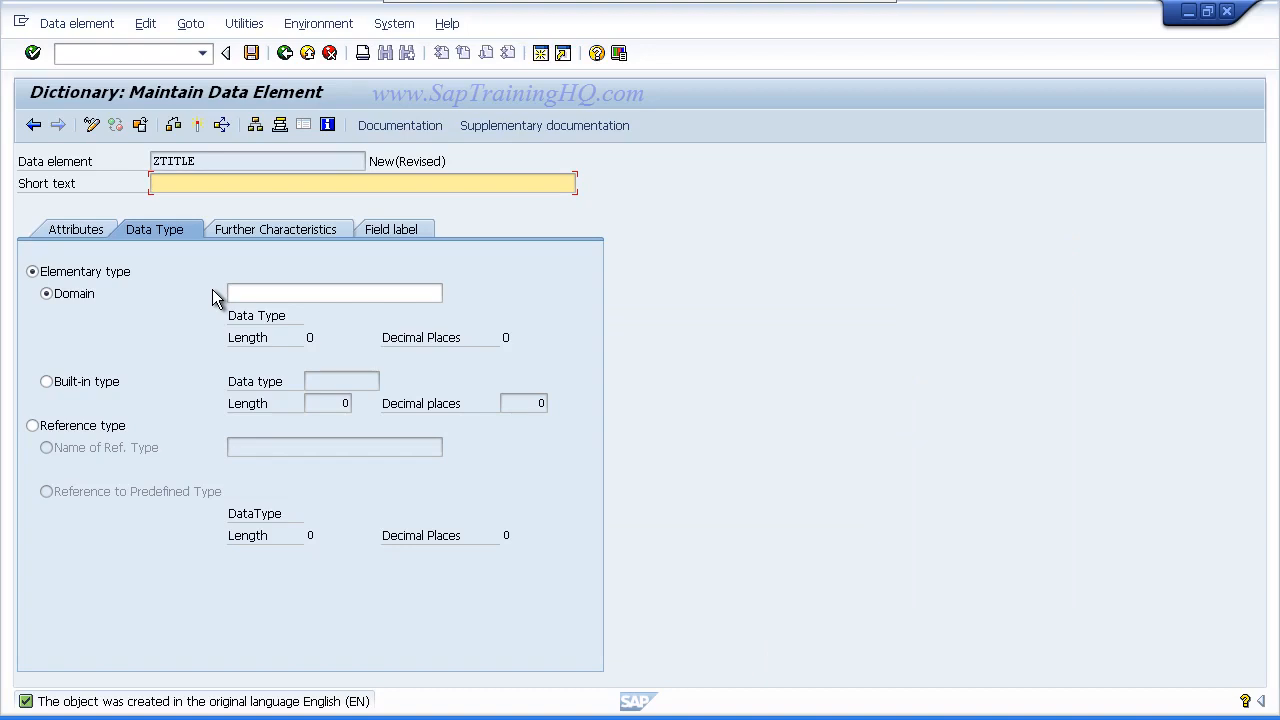
type("Title Data Element")
key("ctrl+Left")
key("ctrl+Left")
key("Left")
key("ctrl+shift+Left")
Assign domain ZTITLE to the data element and save the element as a local object.
left_click(253, 290)
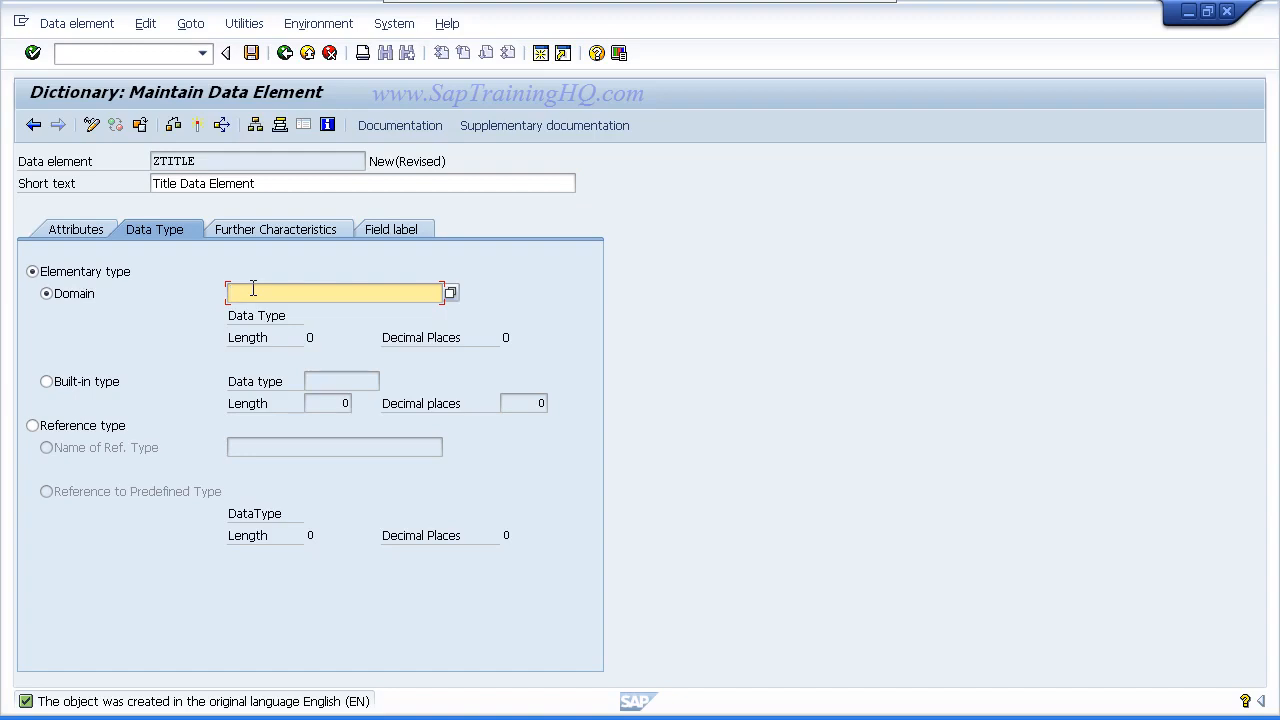
type("ZTITLE")
double_click(259, 291)
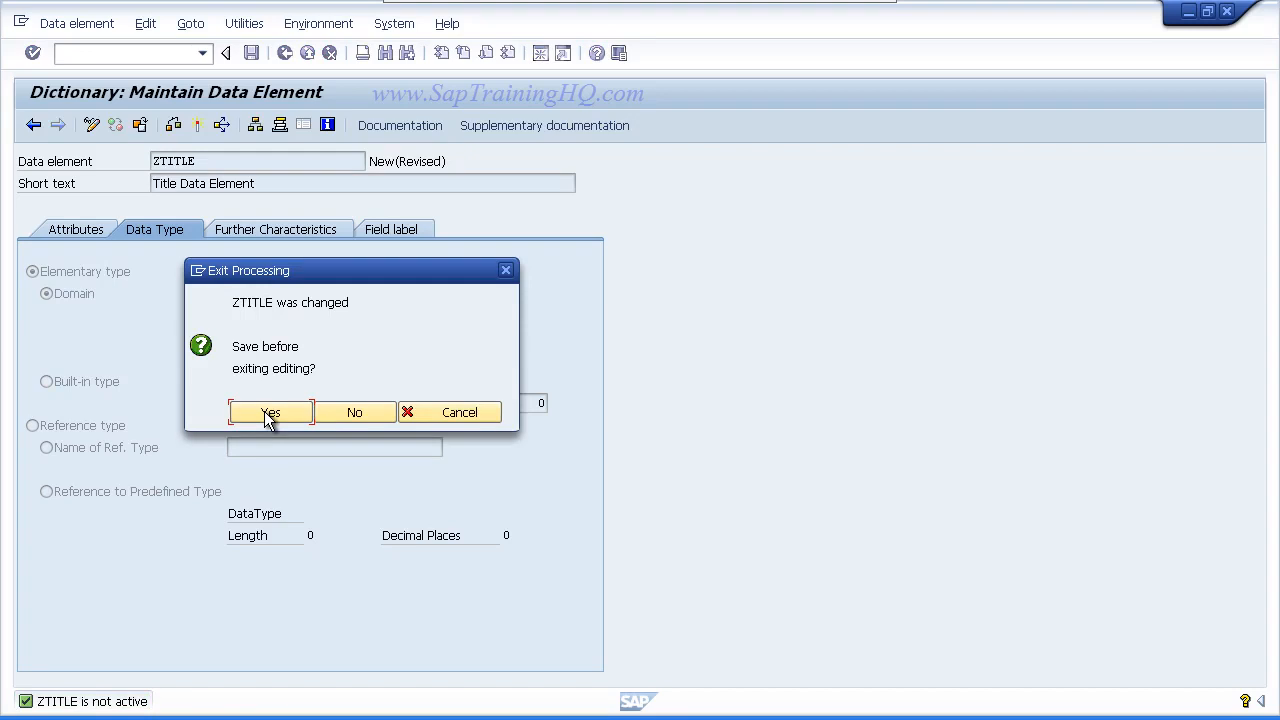
left_click(268, 414)
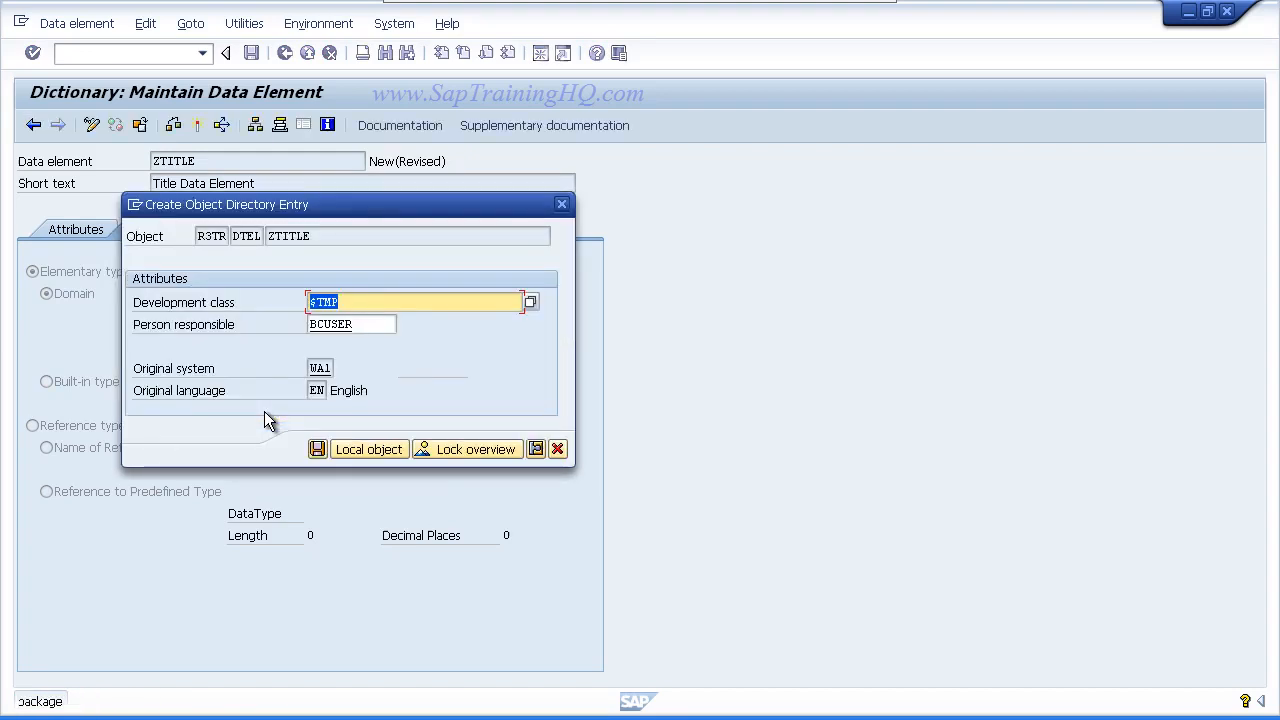
left_click(361, 452)
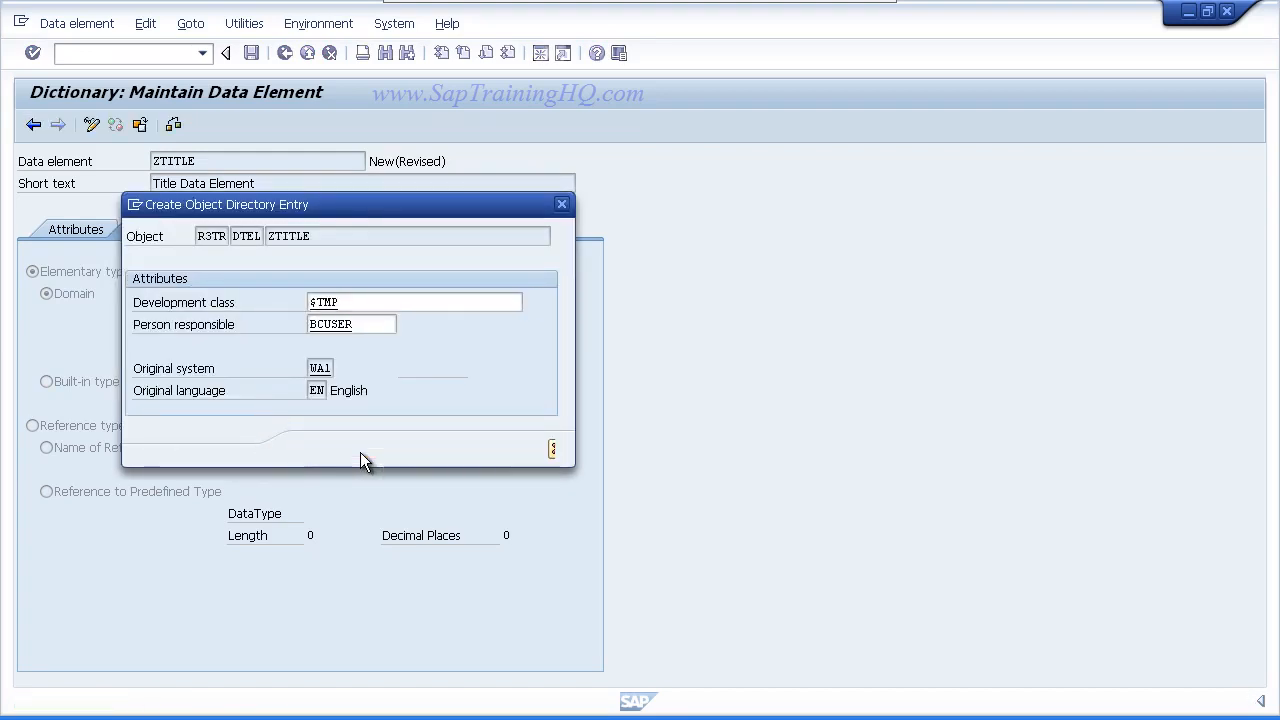
Create domain ZTITLE with short text "Title", data type CHAR, 15 characters and output length 15.
left_click(271, 435)
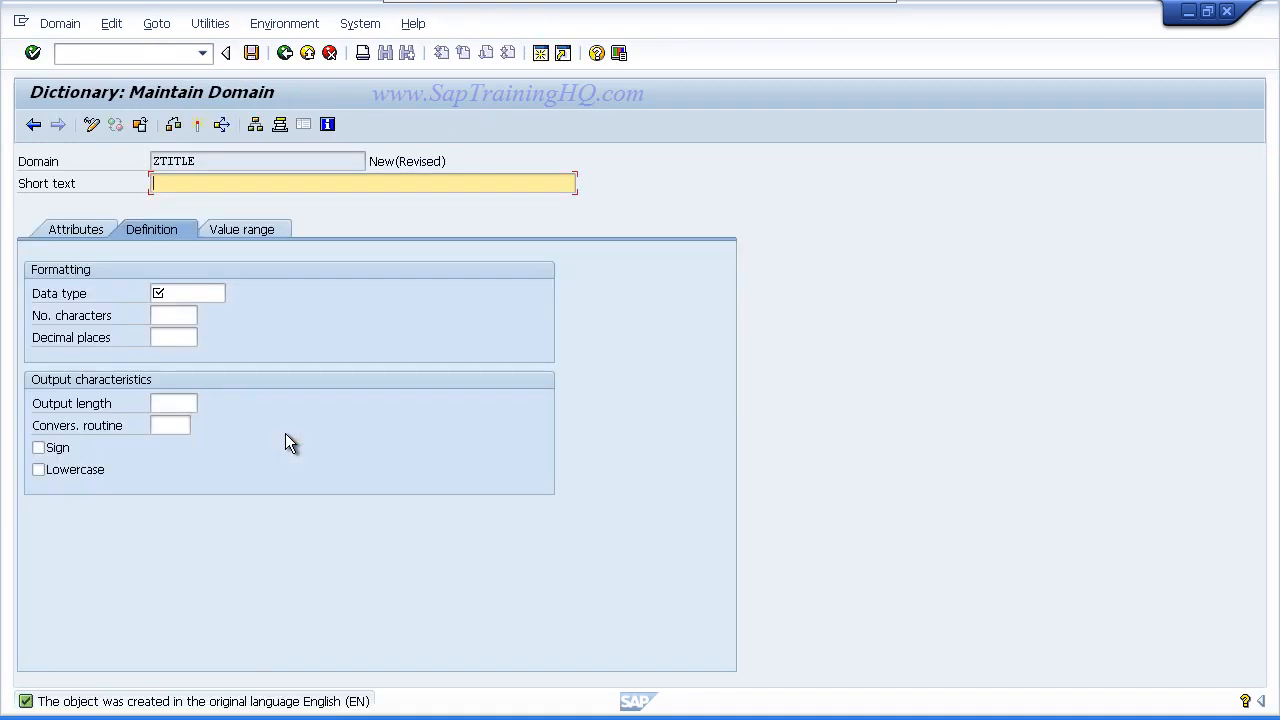
type("Title")
left_click(172, 291)
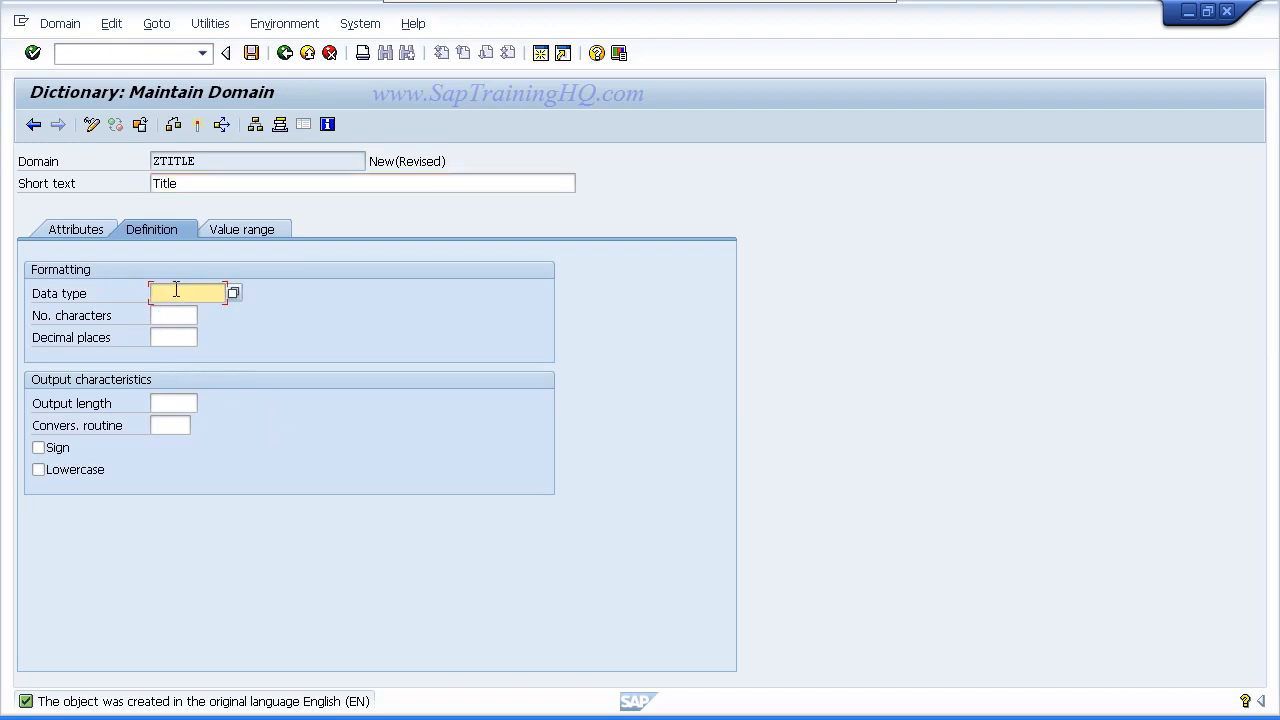
type("C")
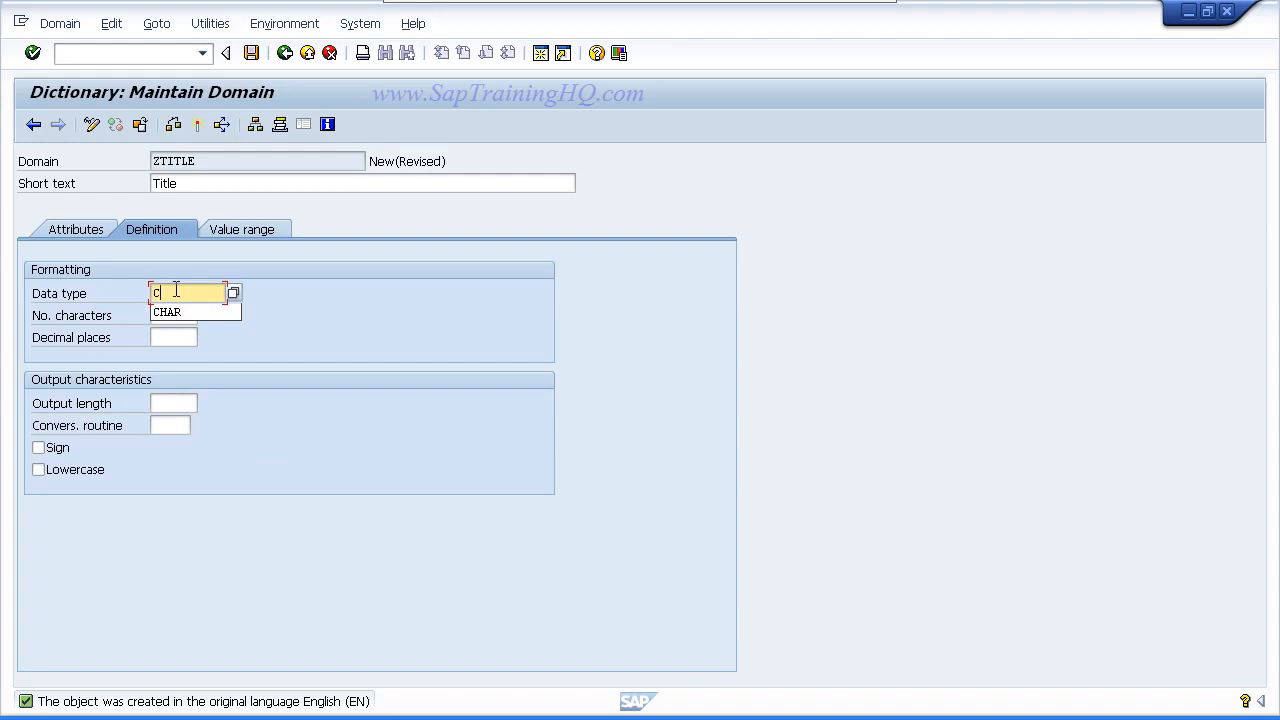
type("HAR")
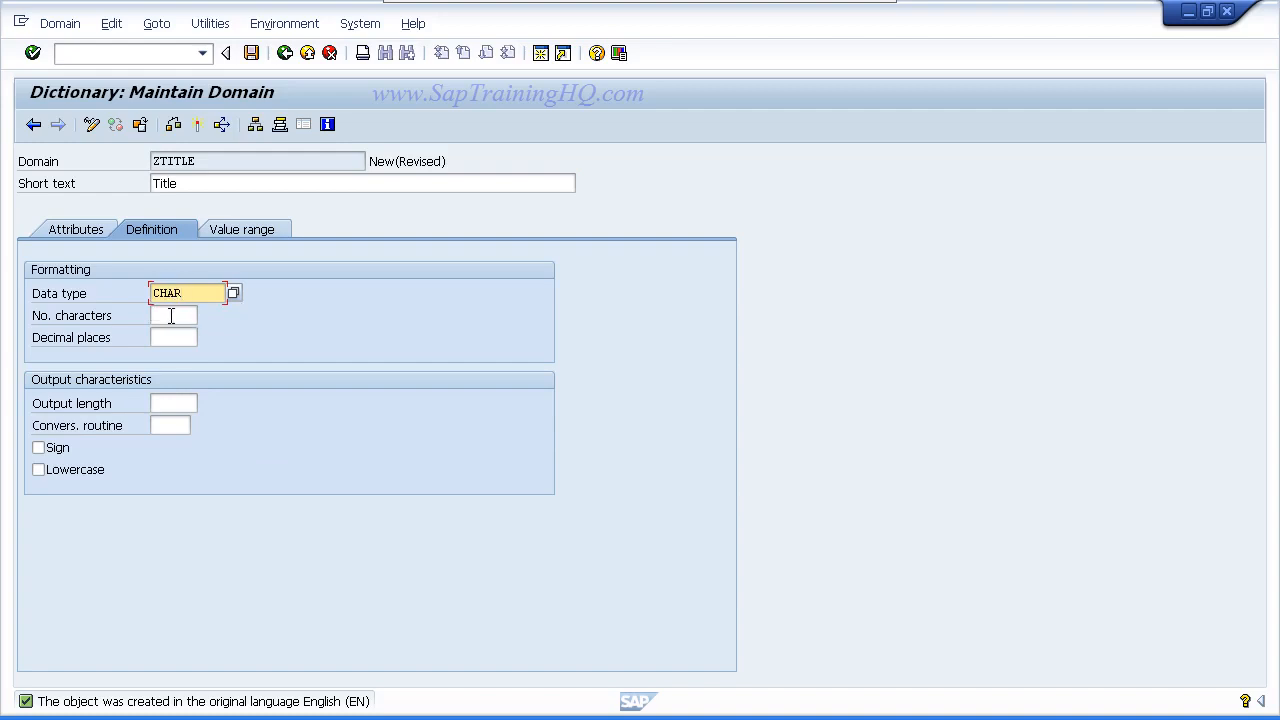
left_click(171, 316)
type("15")
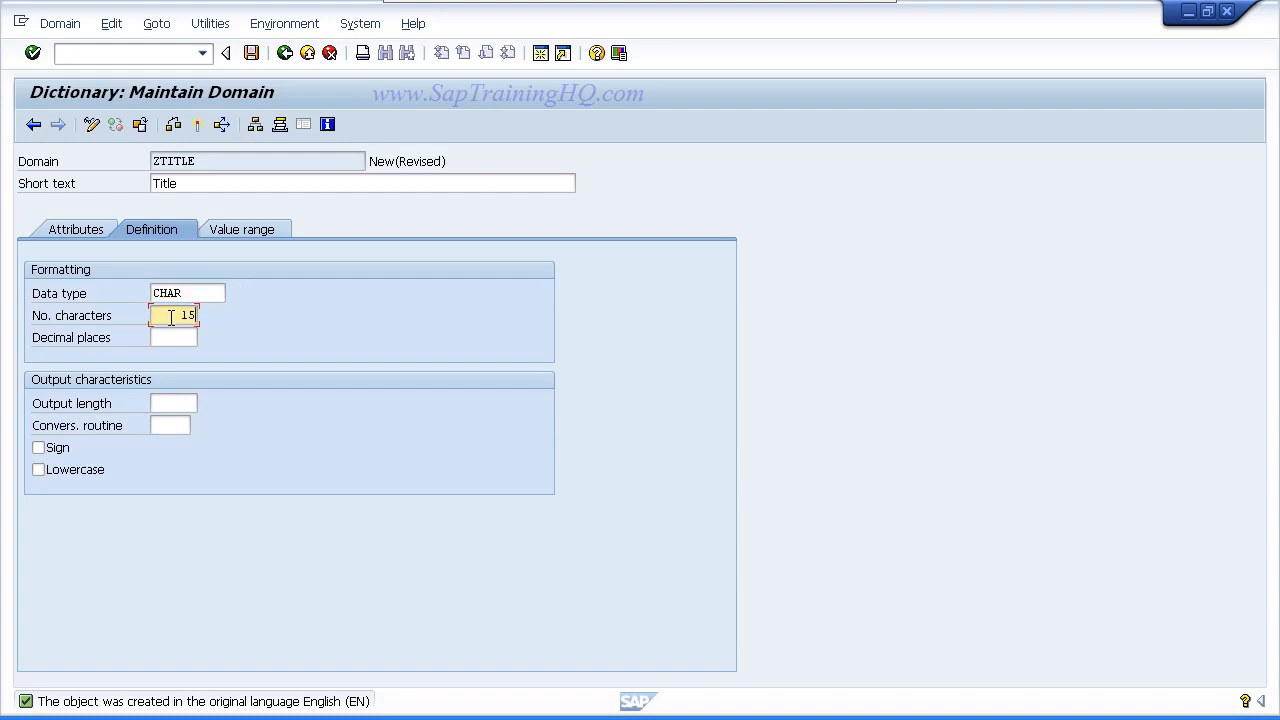
left_click(176, 405)
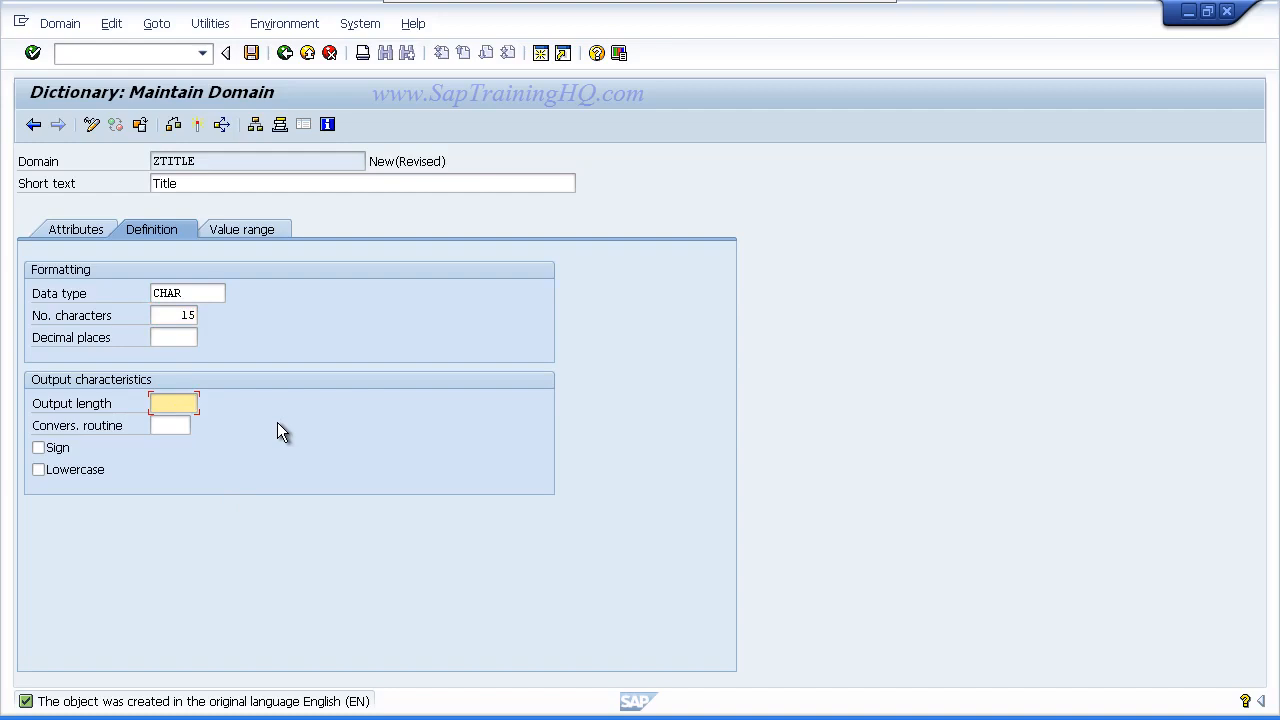
type("15")
key("Return")
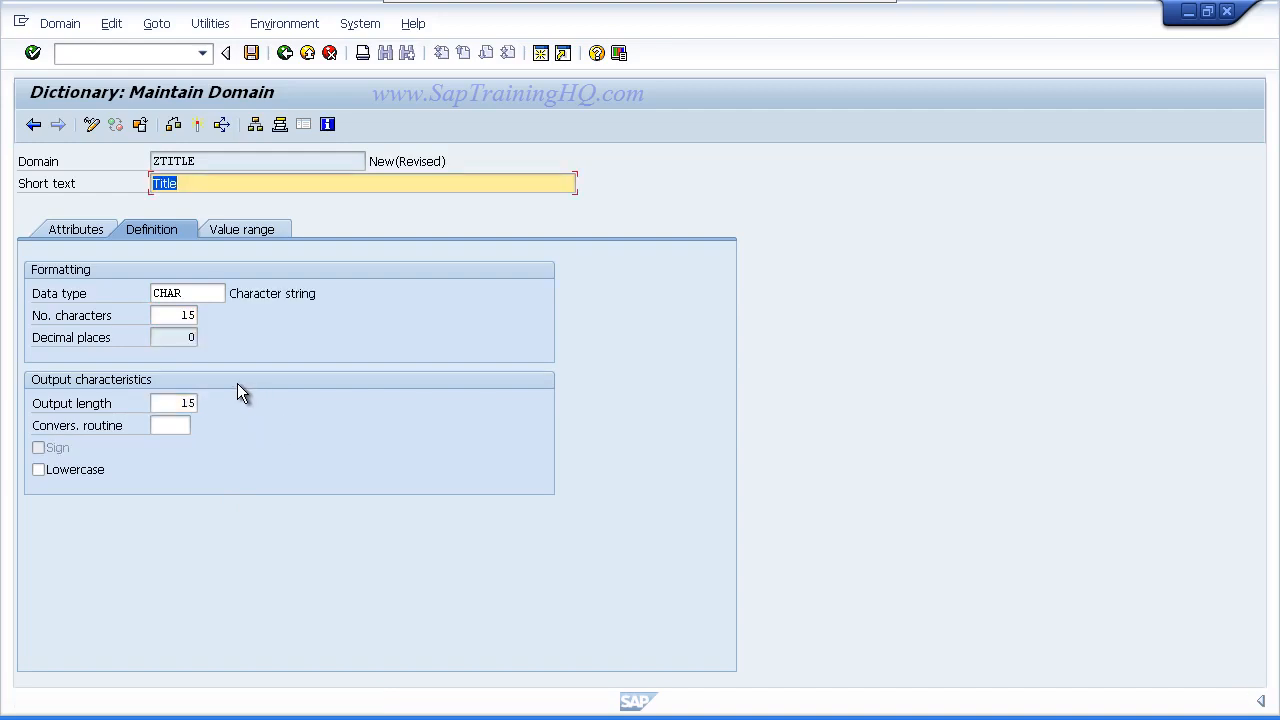
Activate domain ZTITLE, storing it as a local object.
left_click(197, 125)
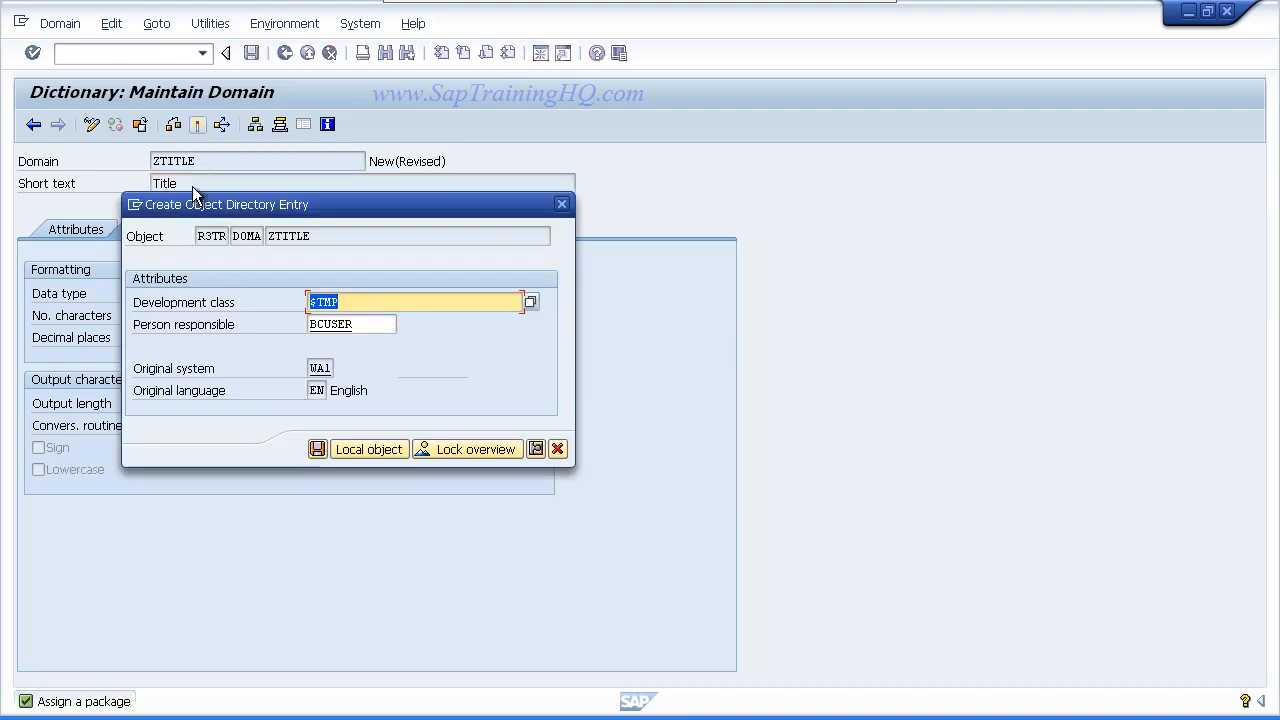
left_click(381, 452)
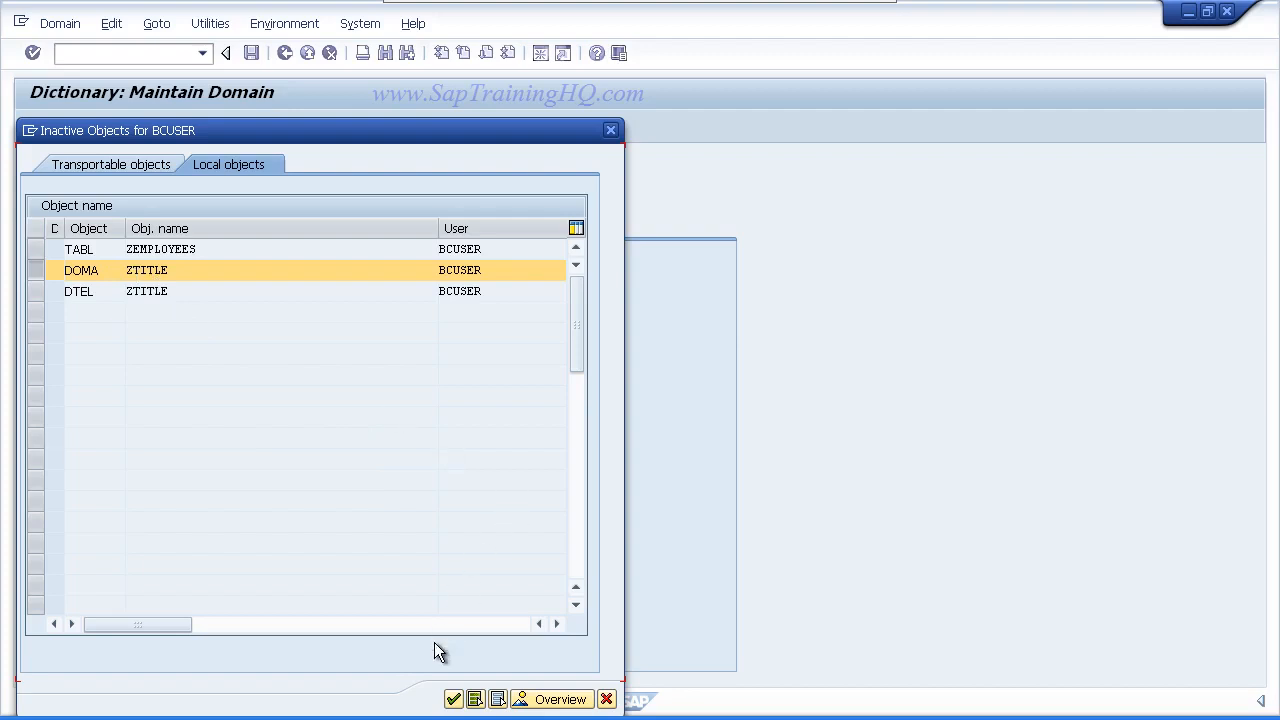
left_click(453, 699)
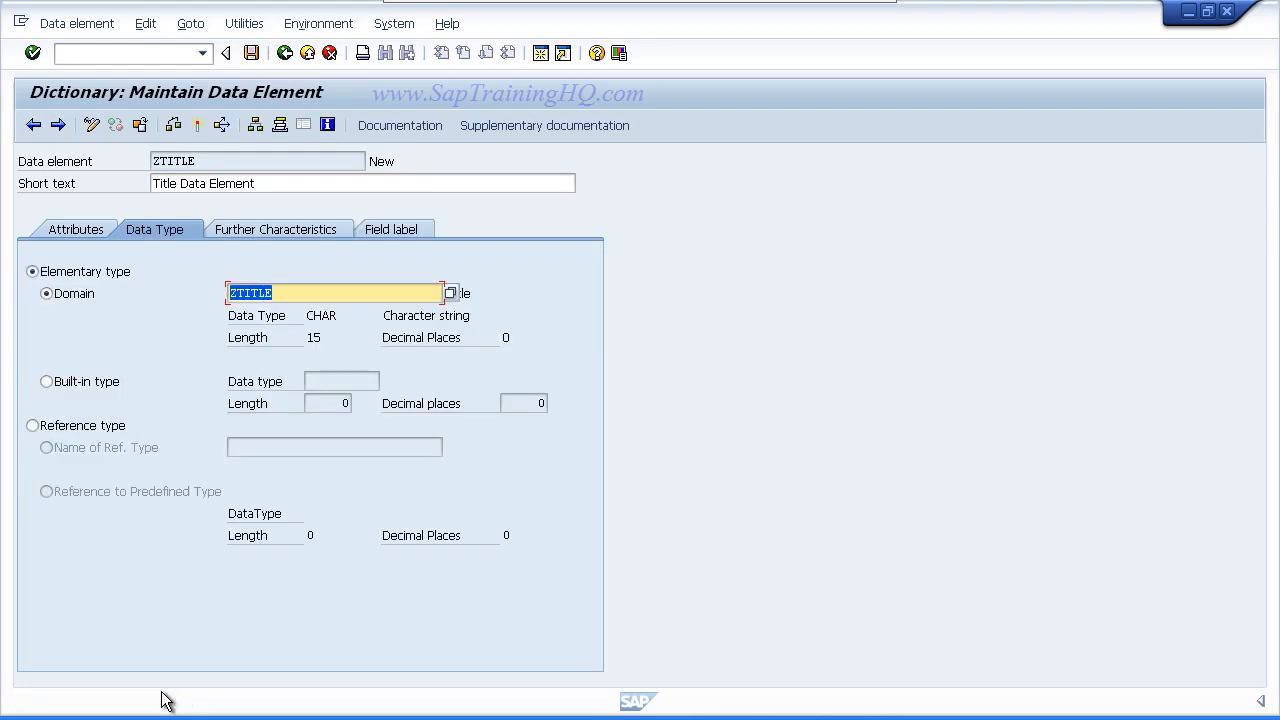
Set the short, medium, long and heading field labels of data element ZTITLE to "Title" with default lengths.
left_click(392, 229)
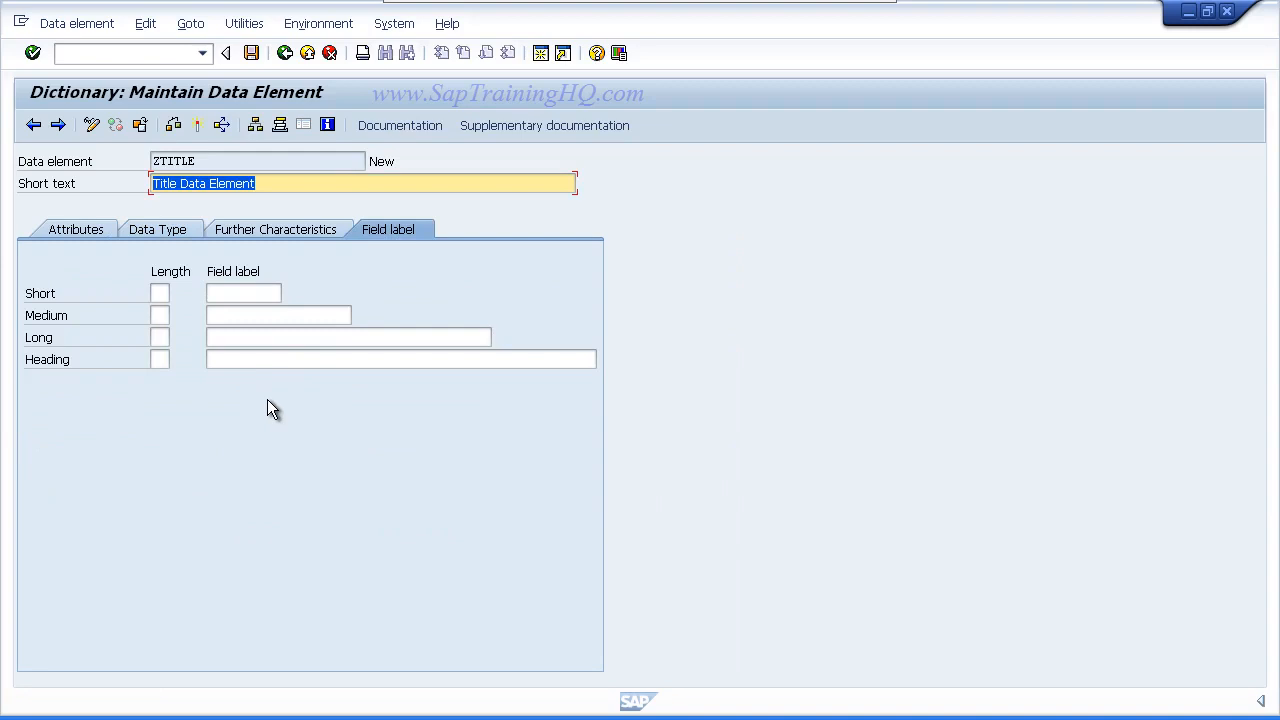
left_click(243, 291)
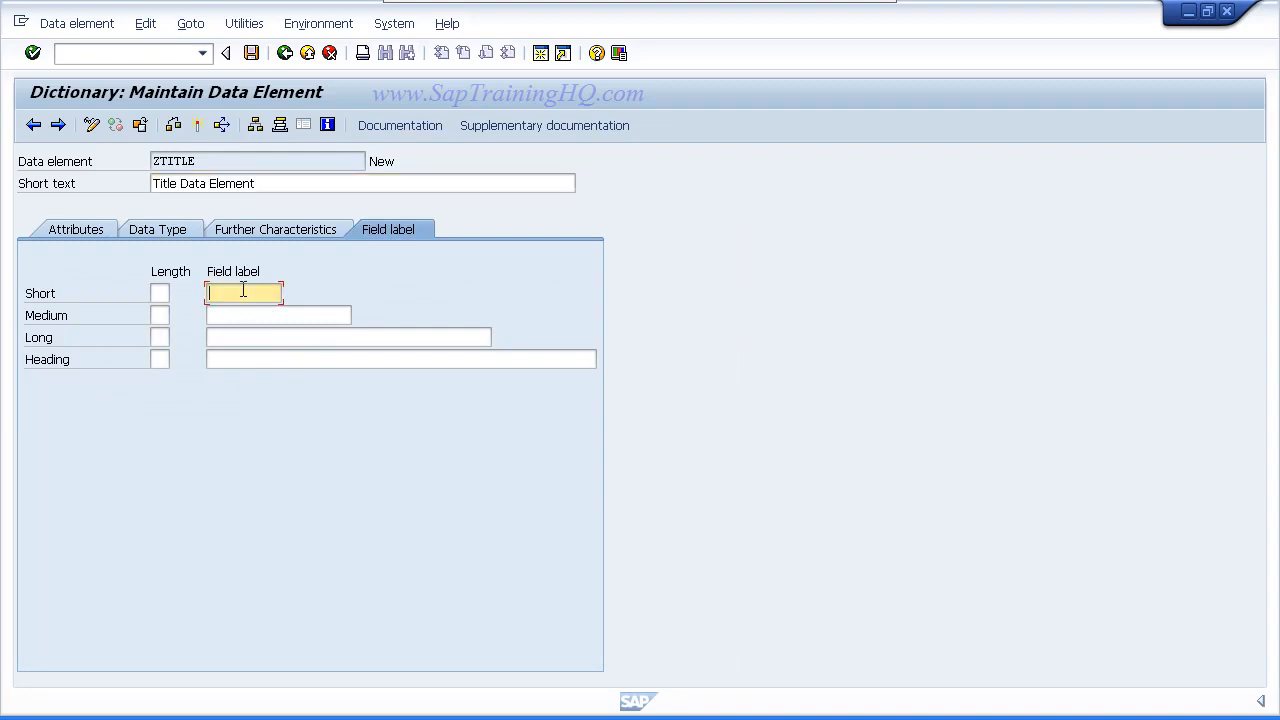
type("Title")
left_click(243, 316)
type("Title")
left_click(245, 337)
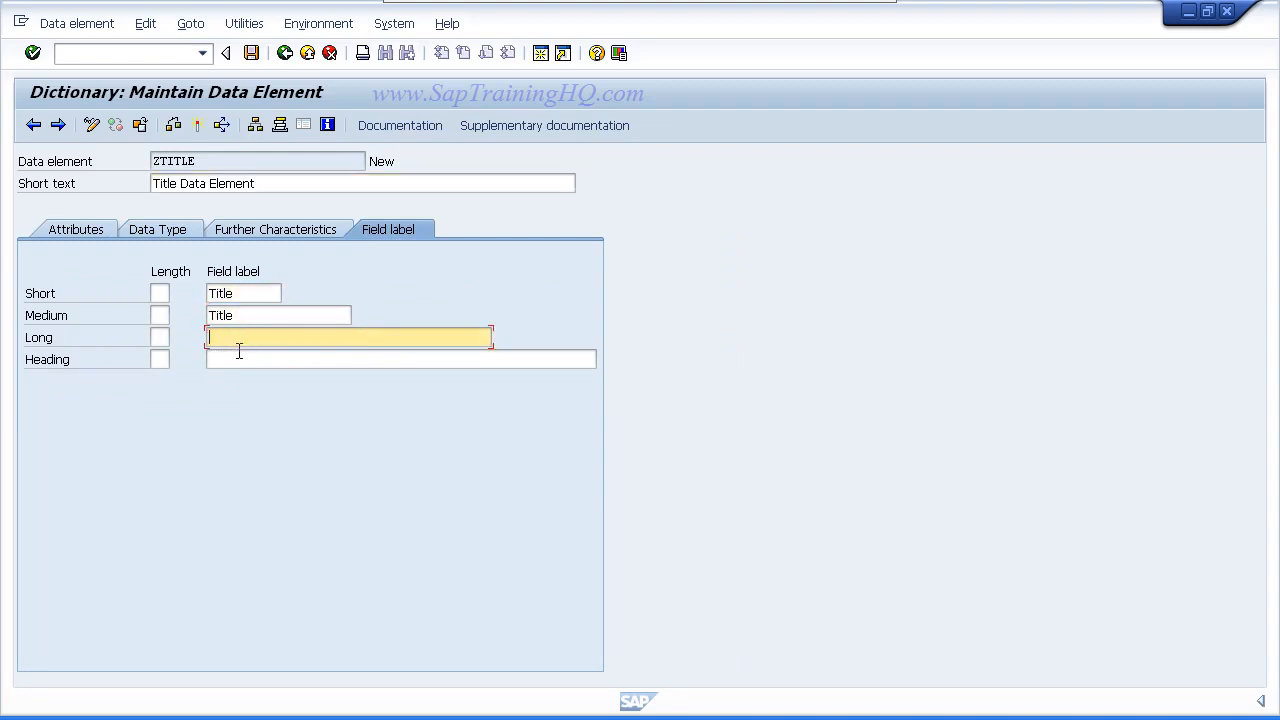
type("Title")
left_click(238, 360)
type("Title")
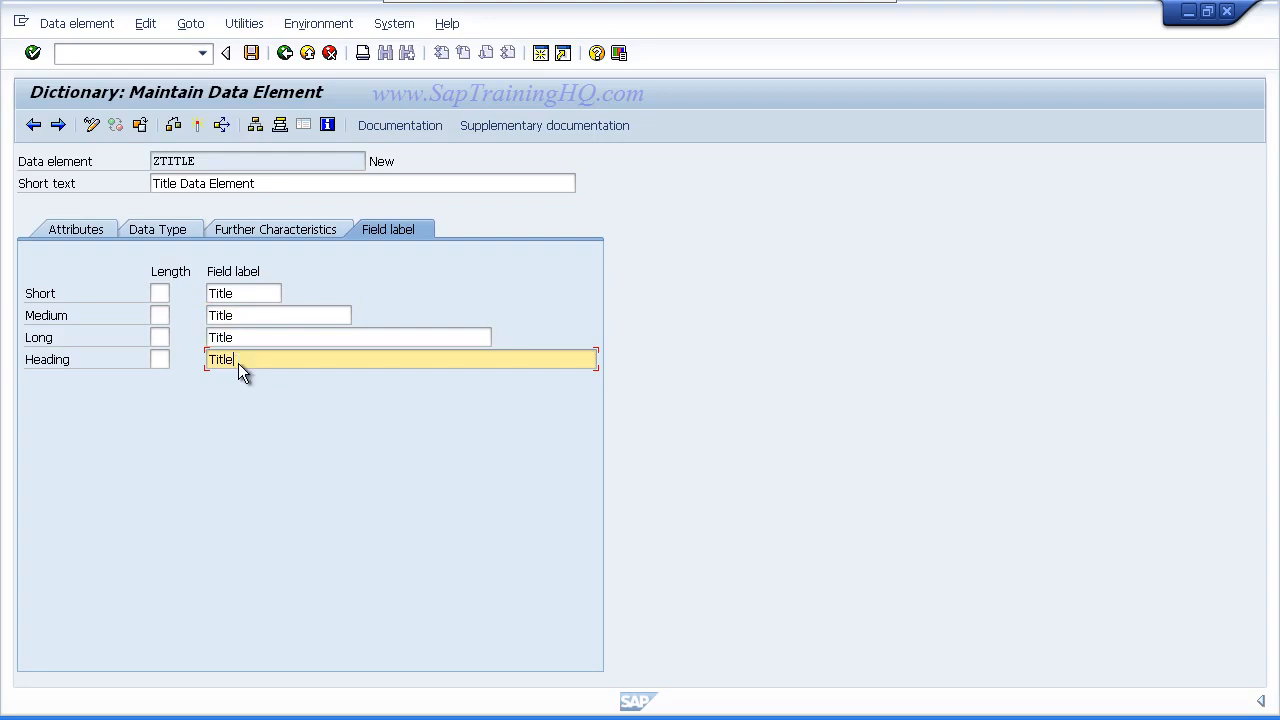
key("Return")
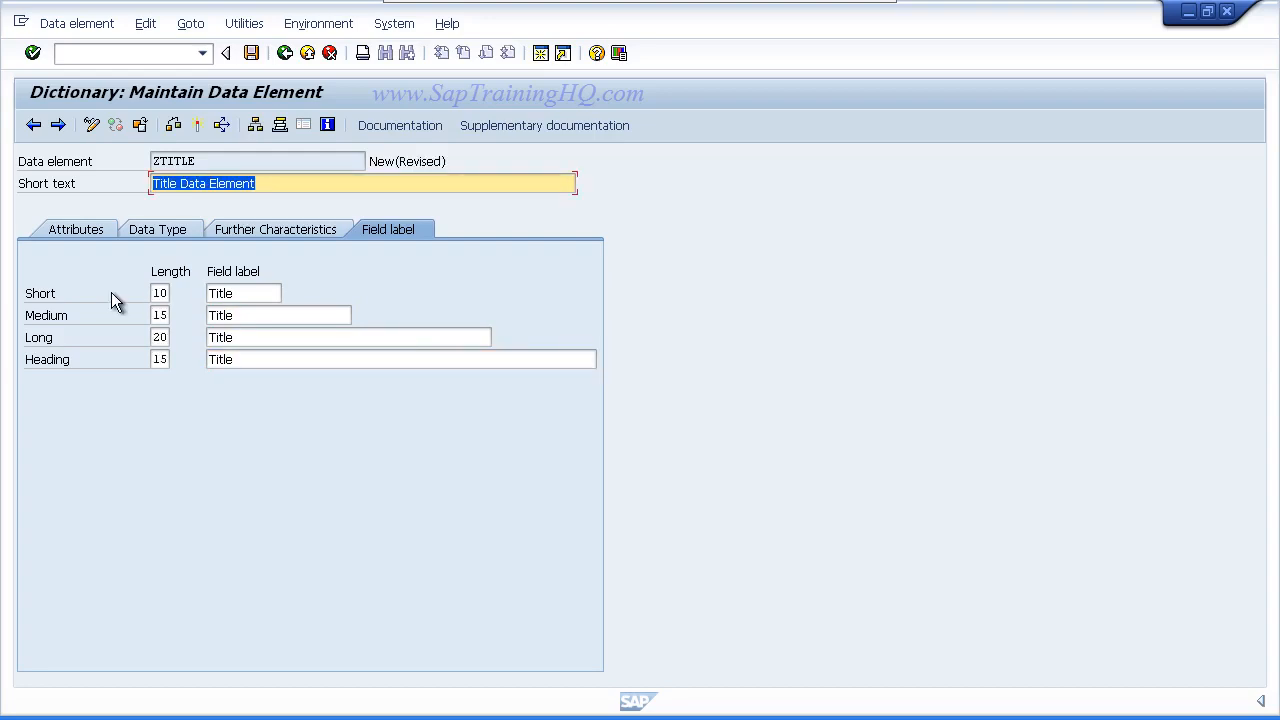
Activate data element ZTITLE and return to table ZEMPLOYEES.
left_click(199, 128)
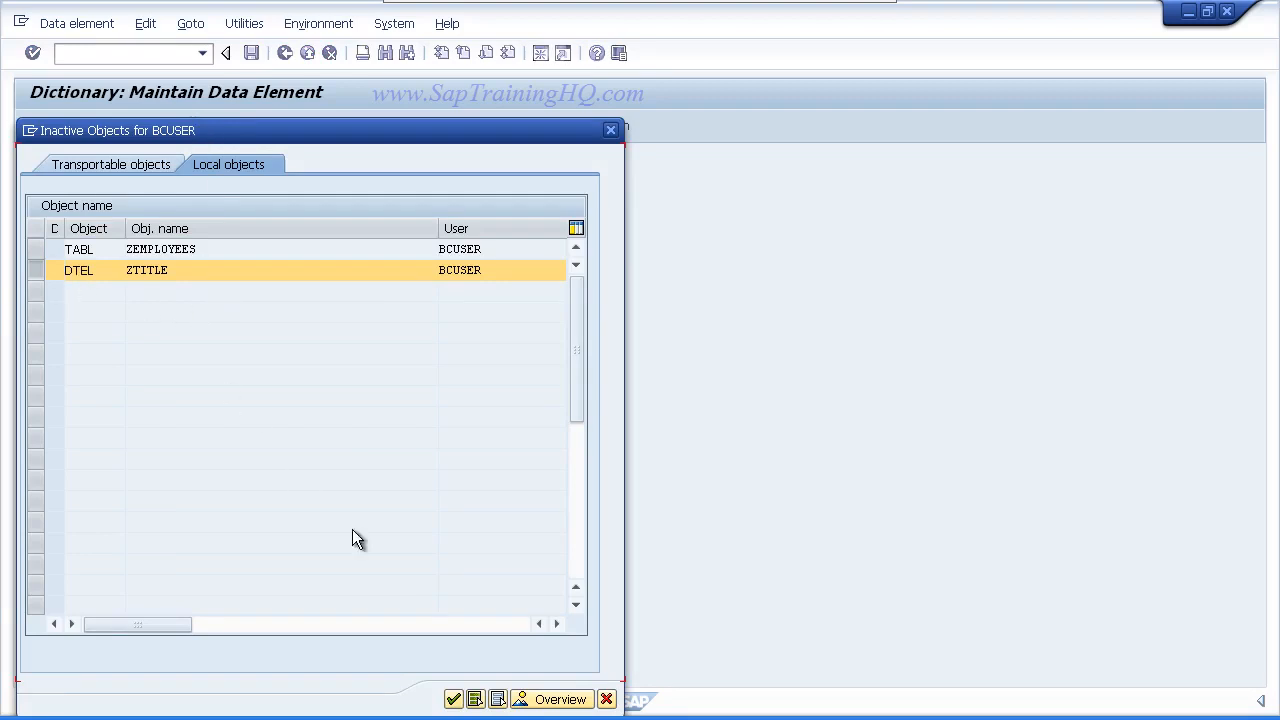
left_click(453, 699)
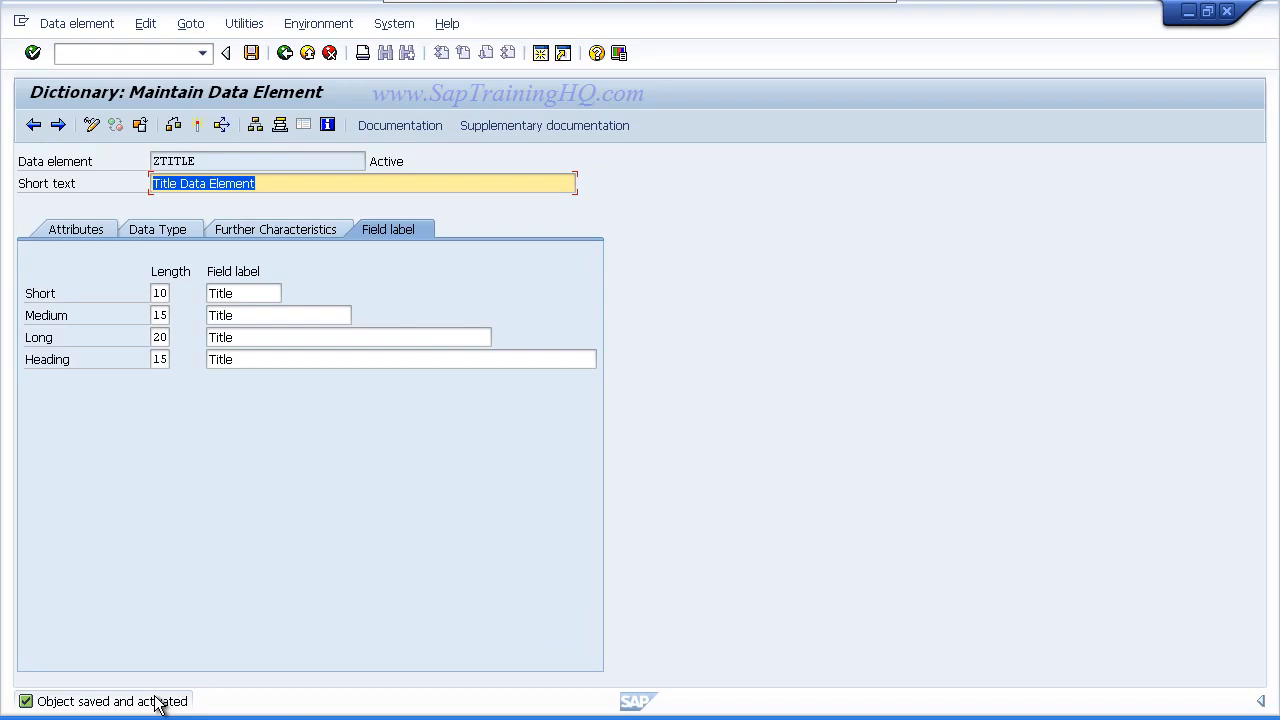
key("F3")
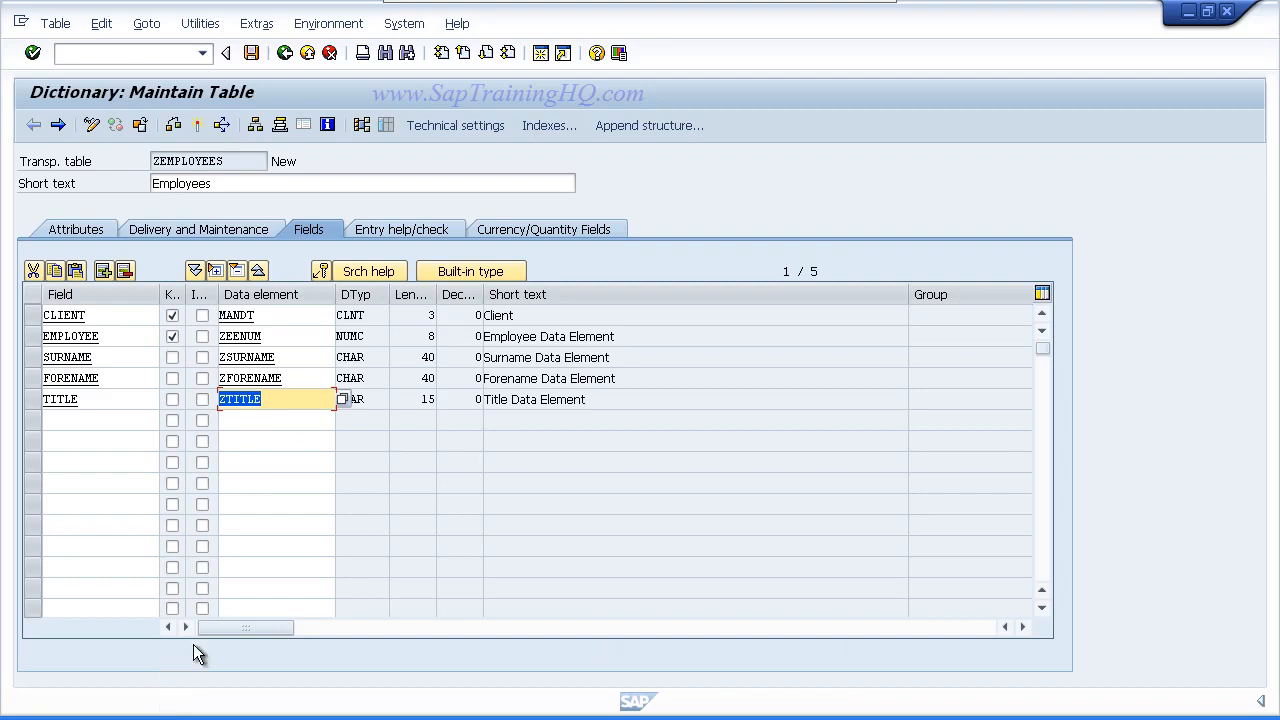
Add the non-key field DOB with data element ZDOB below the TITLE field.
left_click(100, 421)
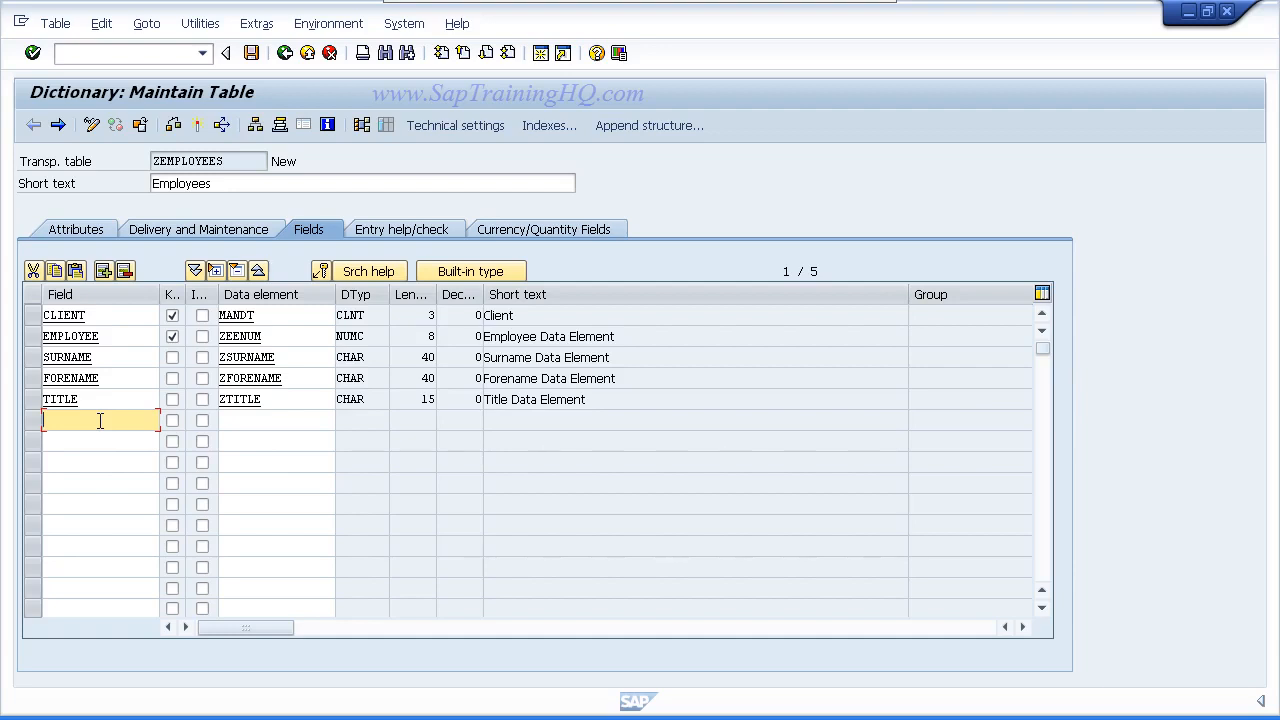
type("DOB")
left_click(287, 421)
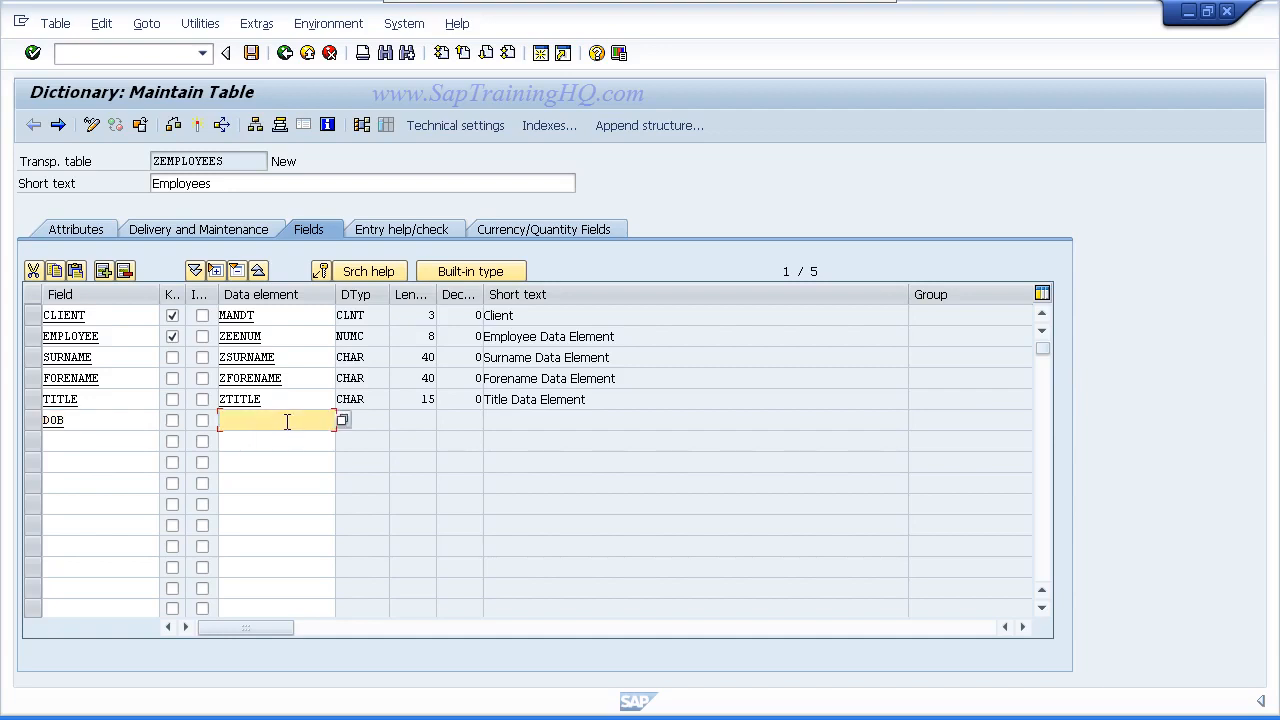
type("ZDOB")
Save the table changes and create data element ZDOB with the short text "Date of Birth Data Element".
double_click(236, 420)
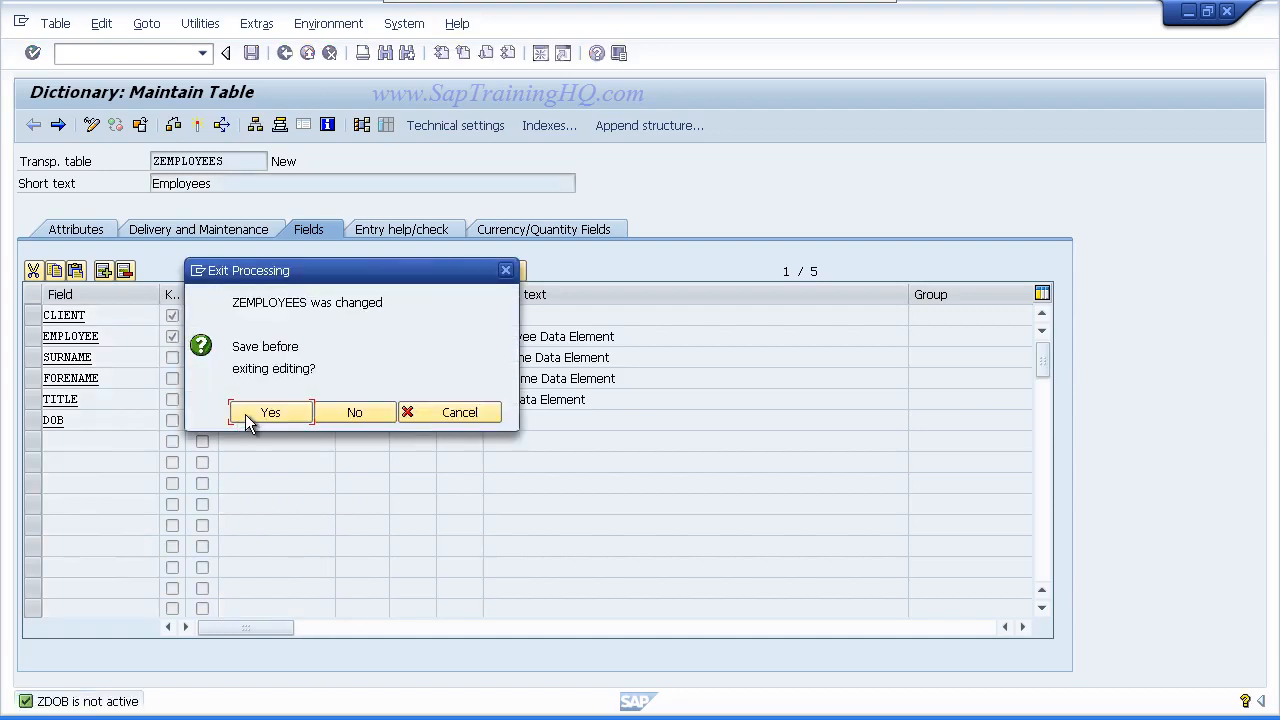
left_click(247, 416)
left_click(252, 436)
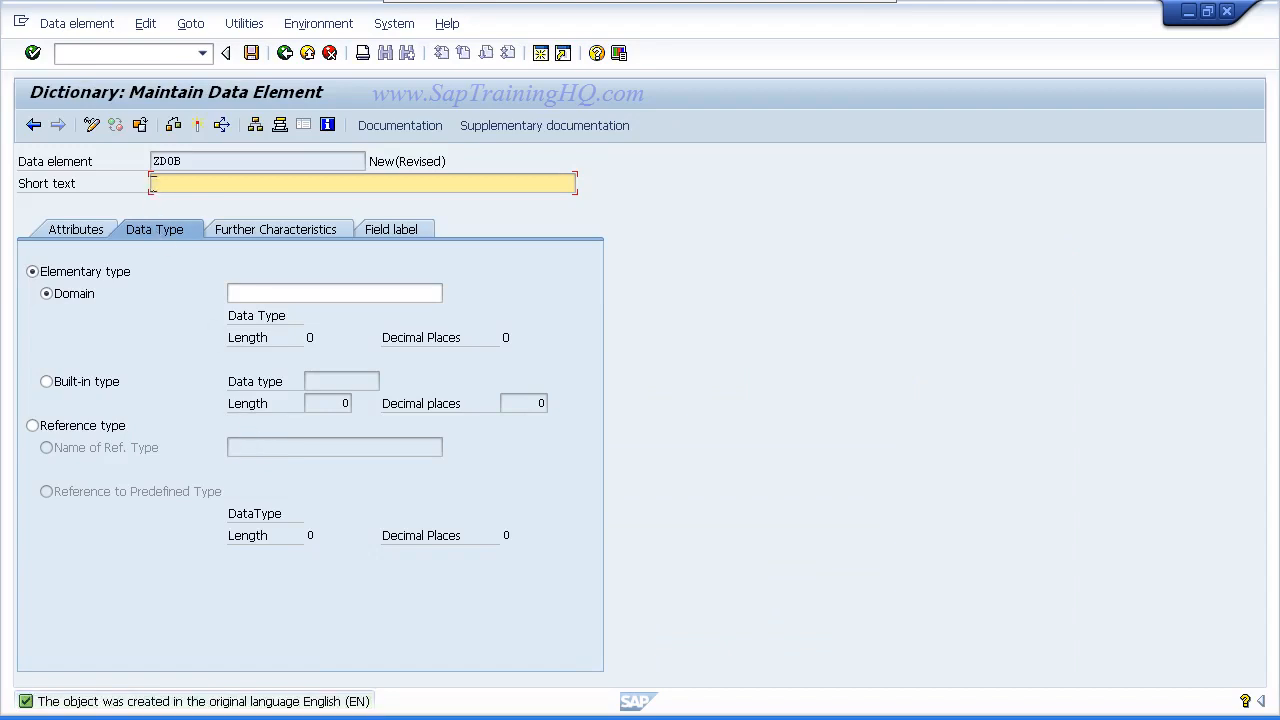
type("Date of Birth Data Element")
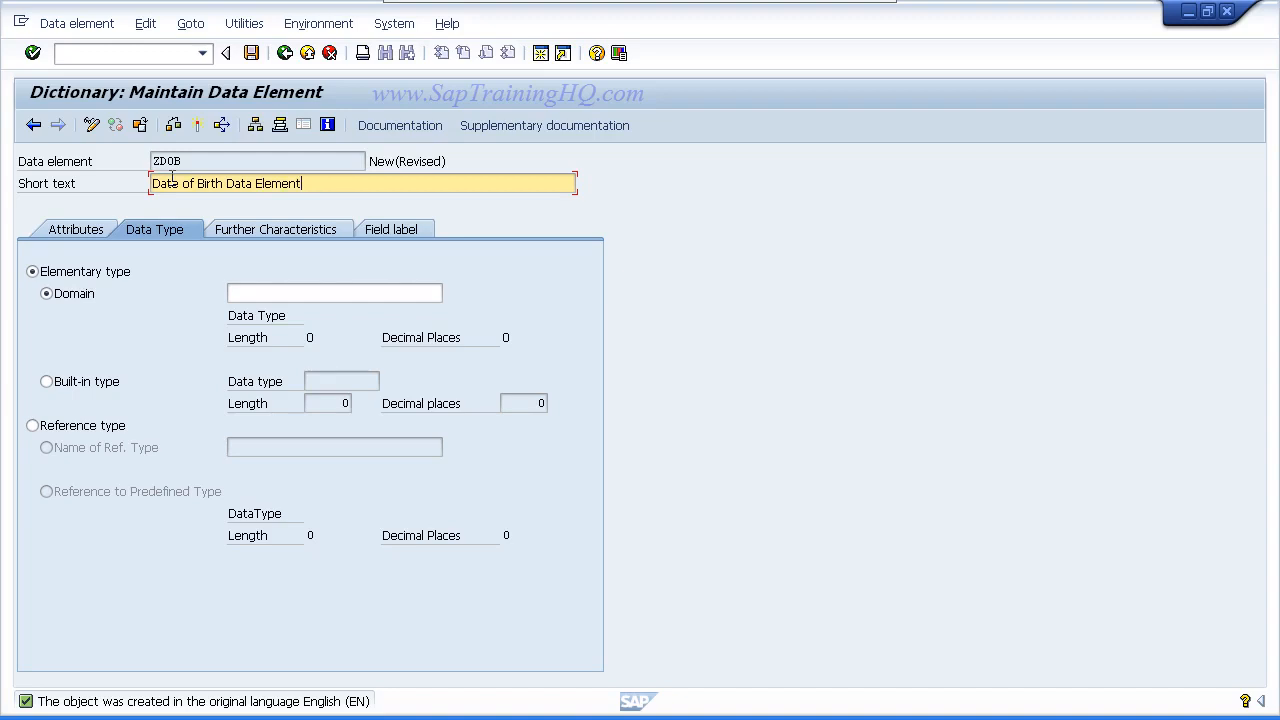
left_click_drag(227, 183, 182, 183)
left_click(197, 183)
key("Right")
key("Right")
key("shift+Home")
key("Home")
Assign domain ZDOB to the data element and save the element as a local object.
left_click(267, 293)
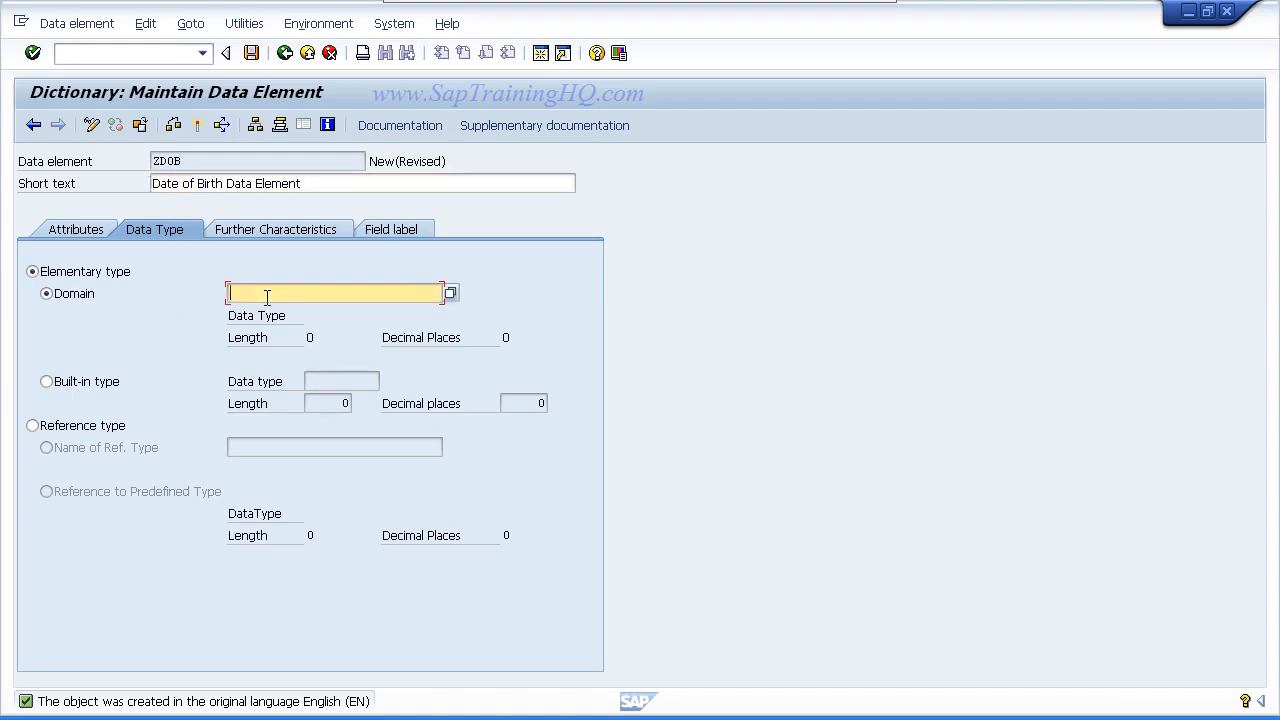
type("ZDOB")
key("F3")
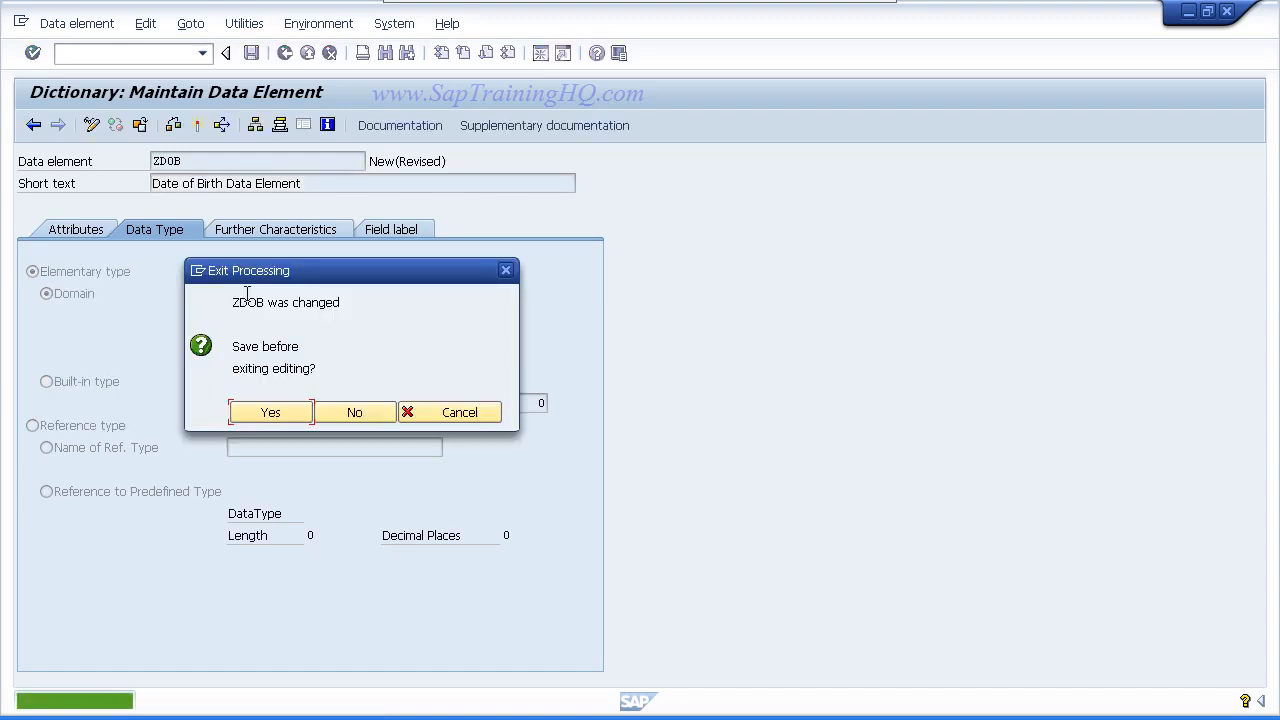
left_click(246, 410)
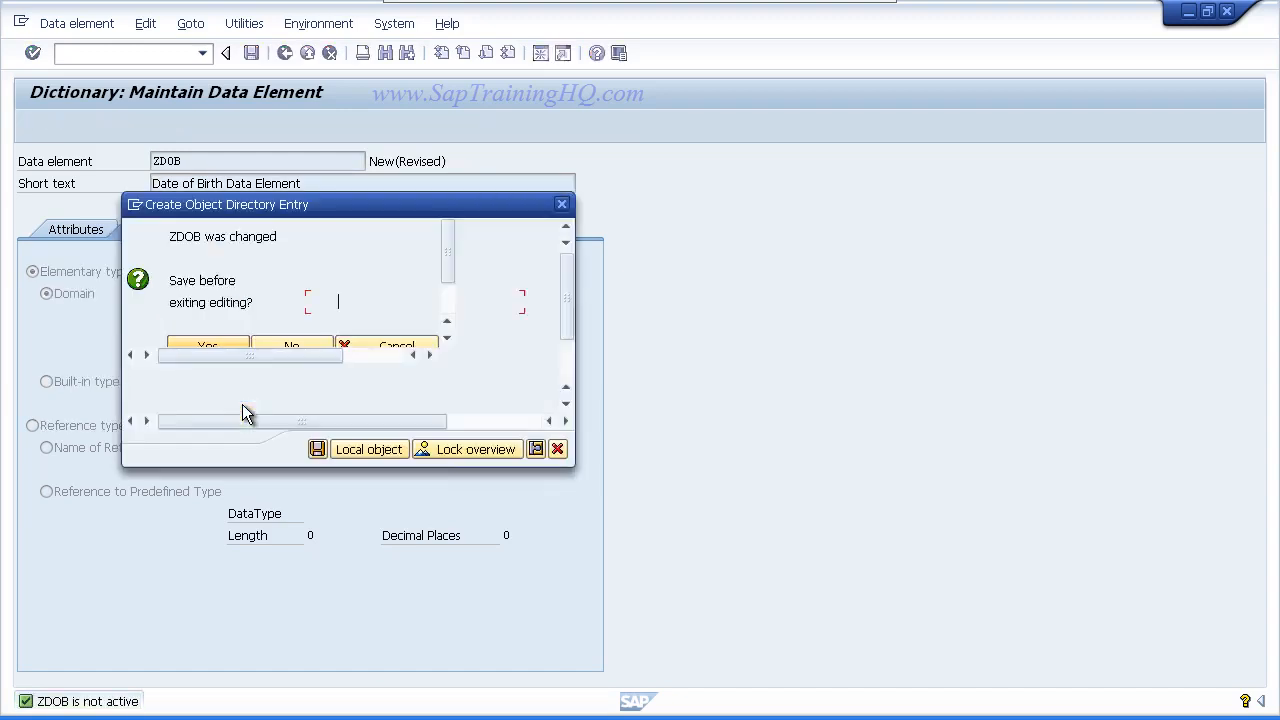
left_click(346, 449)
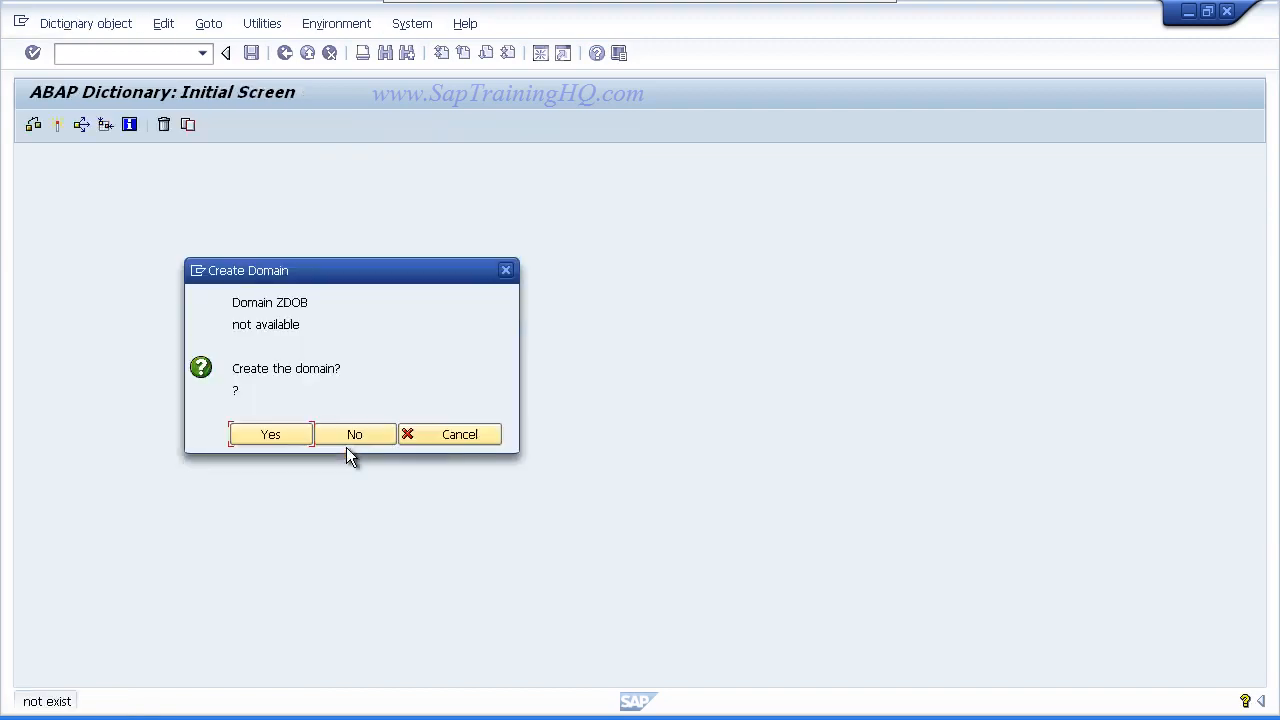
Create domain ZDOB with short text "Date of Birth" and data type DATS, accepting the type's fixed attributes.
left_click(284, 436)
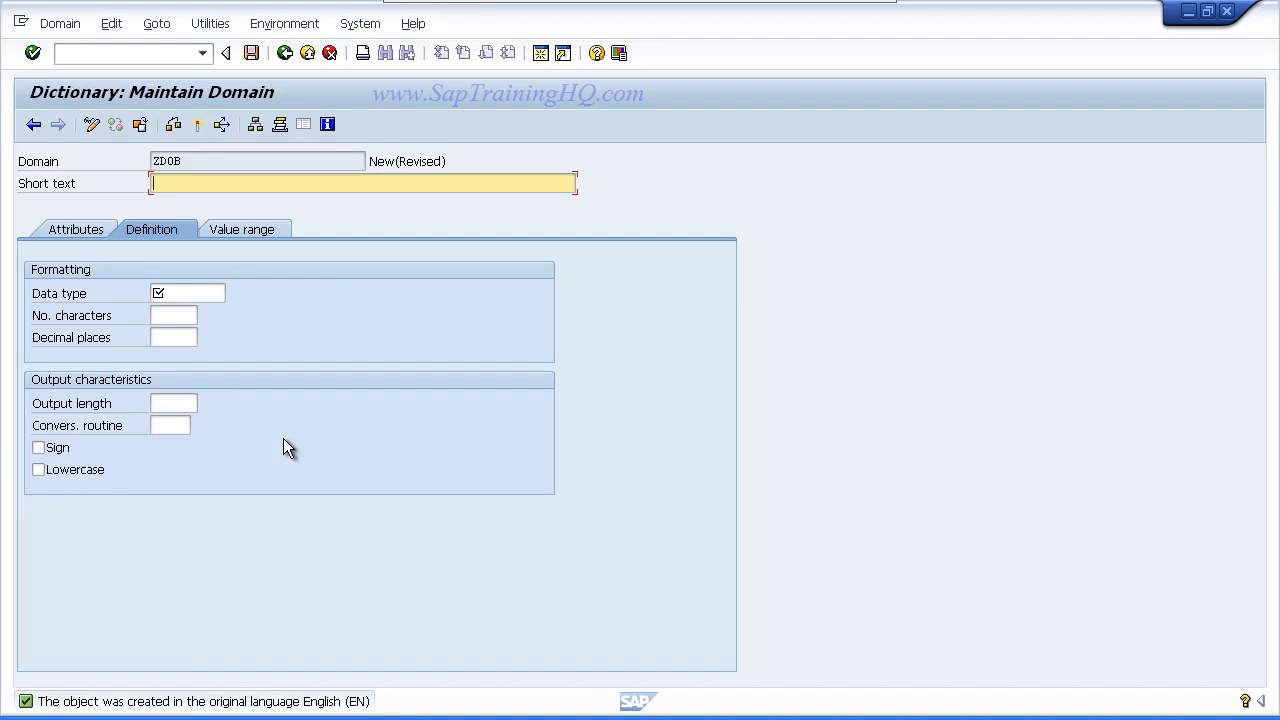
type("Date of Birth")
left_click(174, 293)
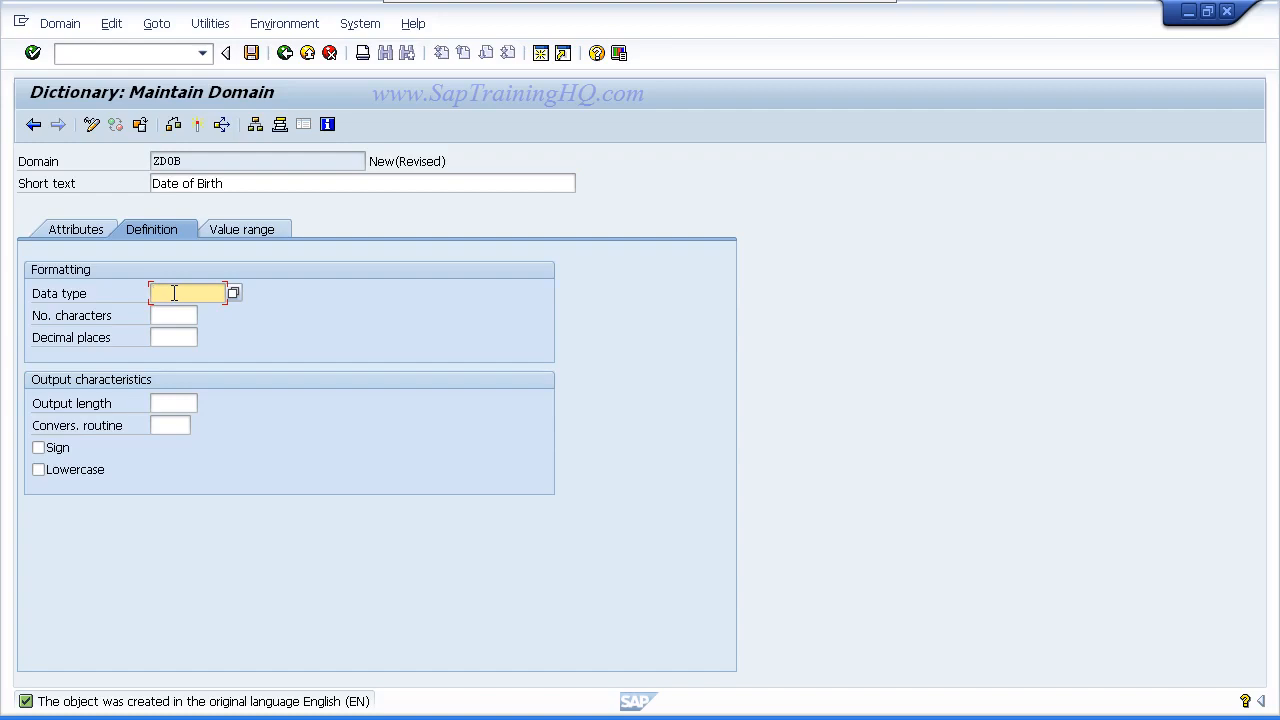
key("F4")
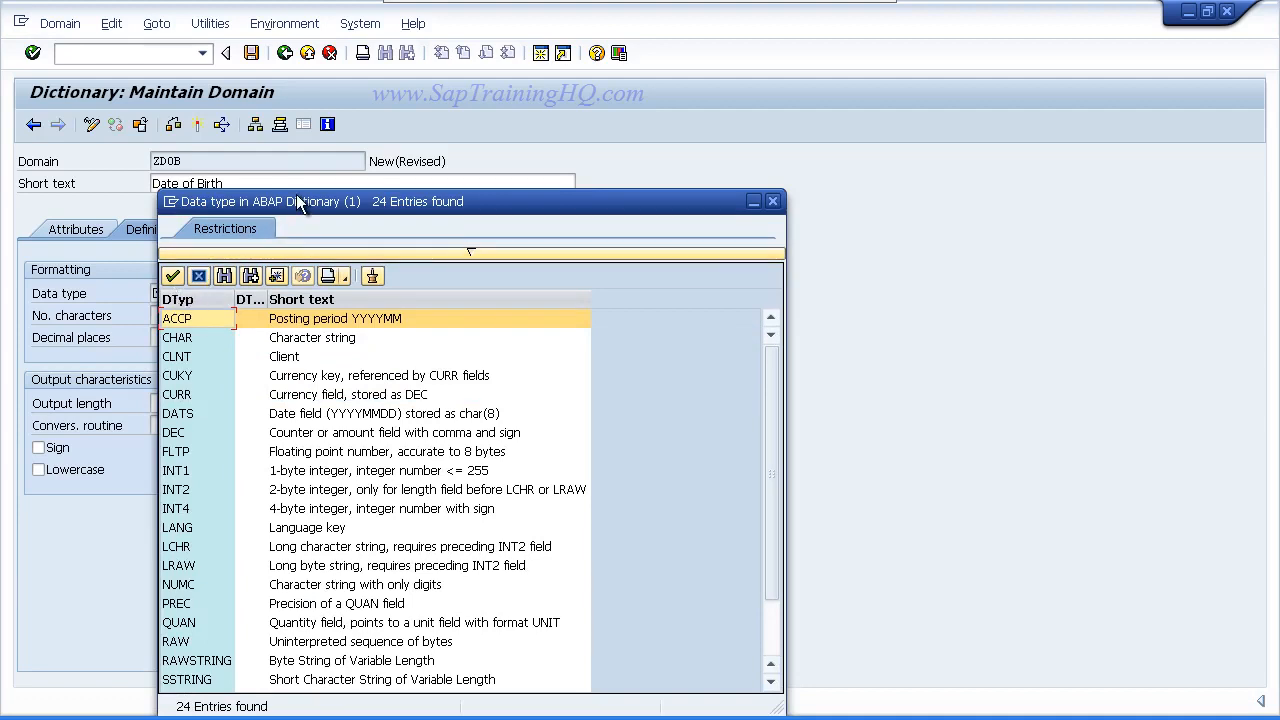
left_click_drag(303, 203, 300, 124)
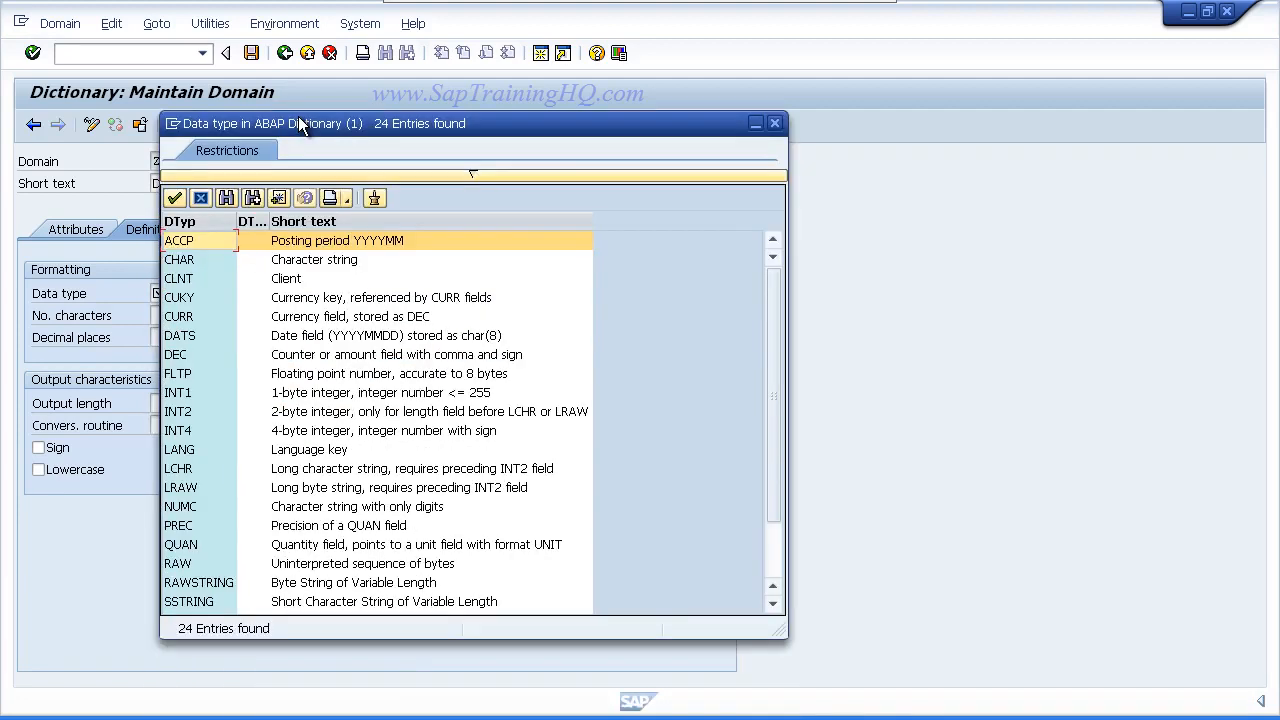
left_click(182, 336)
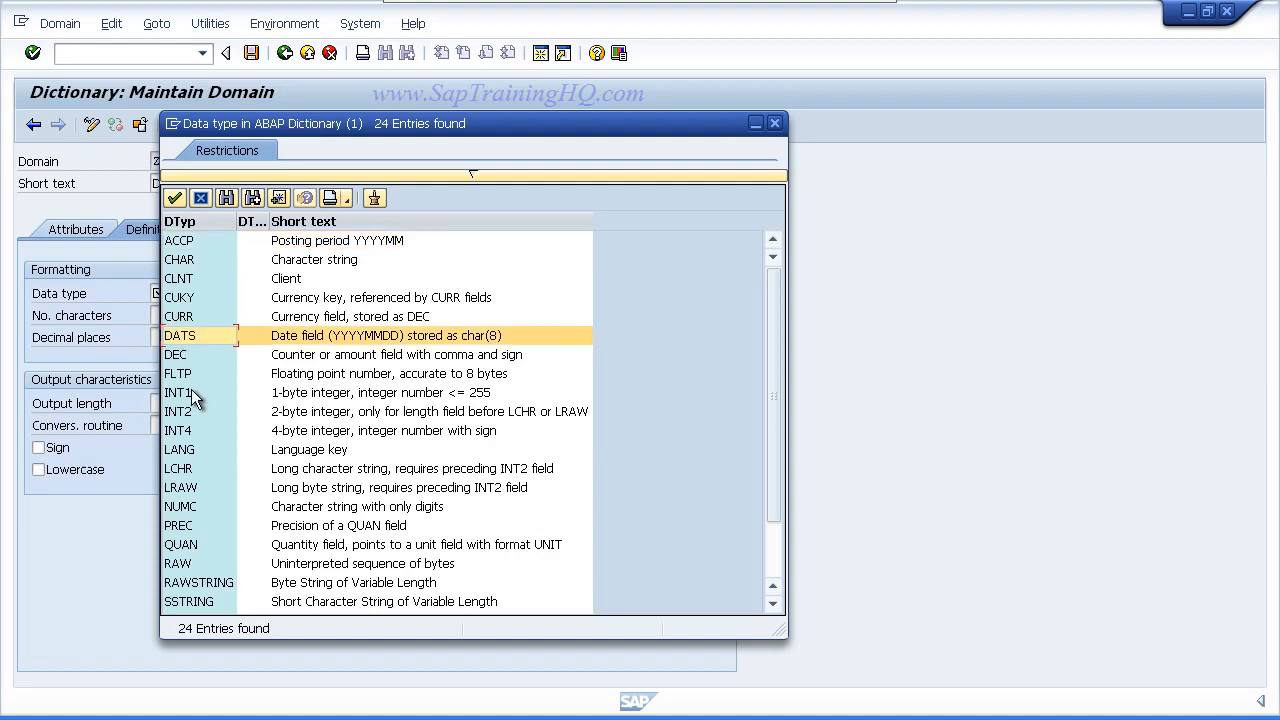
double_click(204, 337)
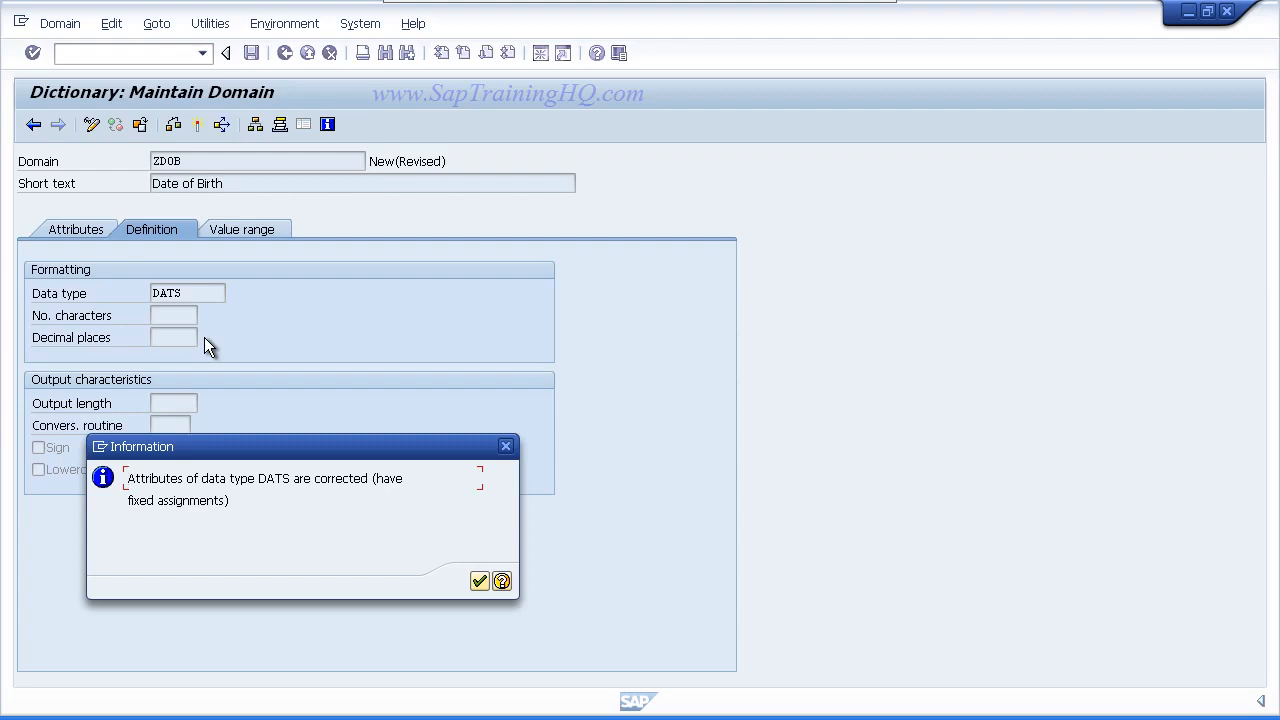
left_click_drag(190, 447, 193, 387)
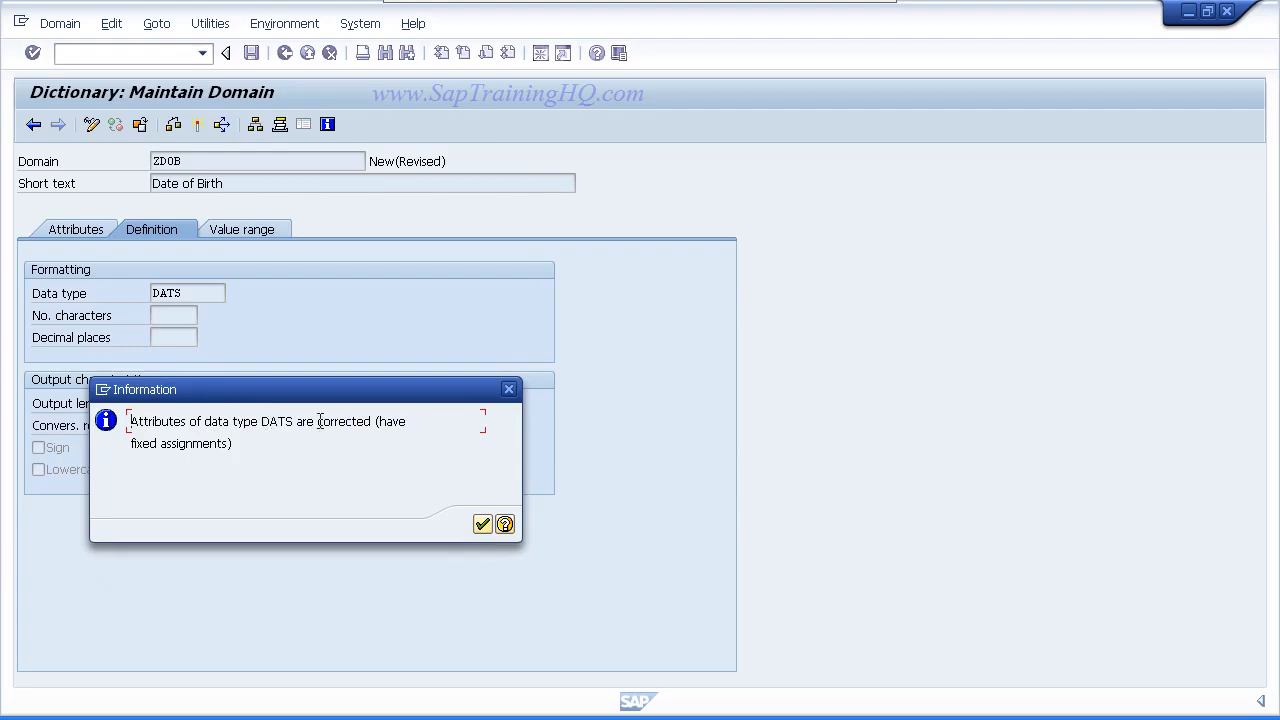
left_click(483, 525)
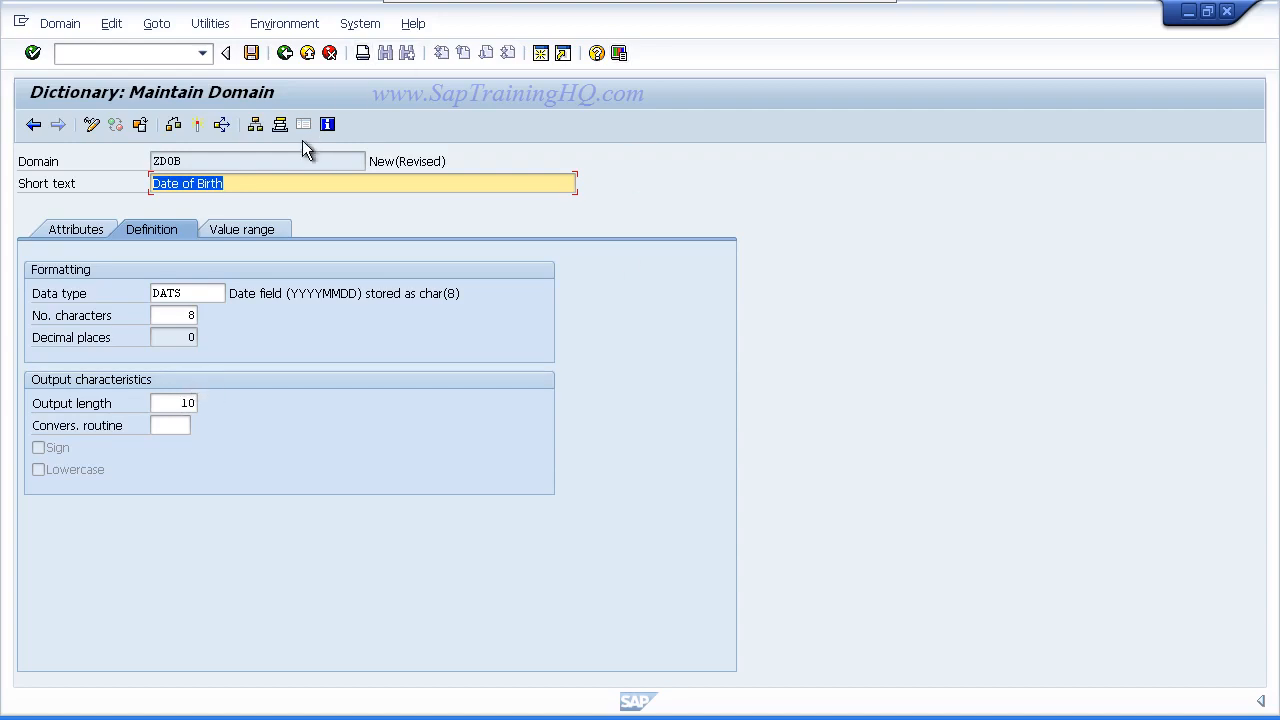
Activate domain ZDOB as a local object and return to data element ZDOB.
left_click(196, 128)
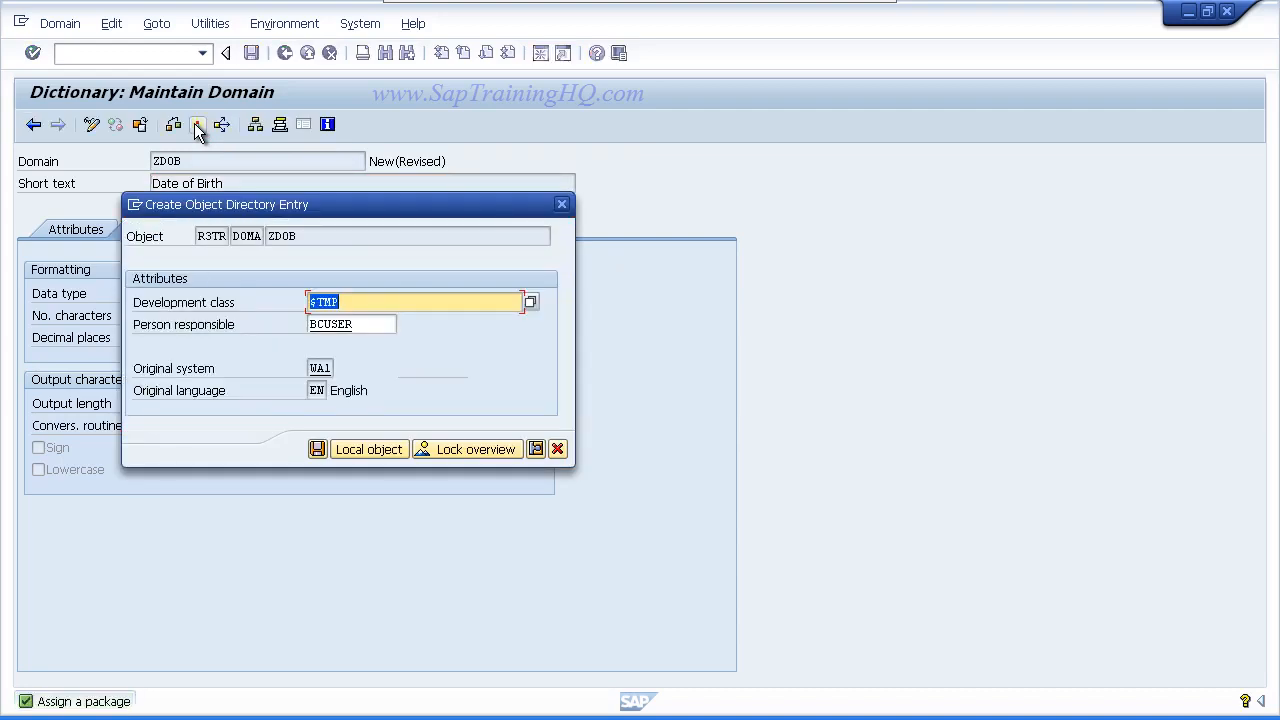
left_click(369, 450)
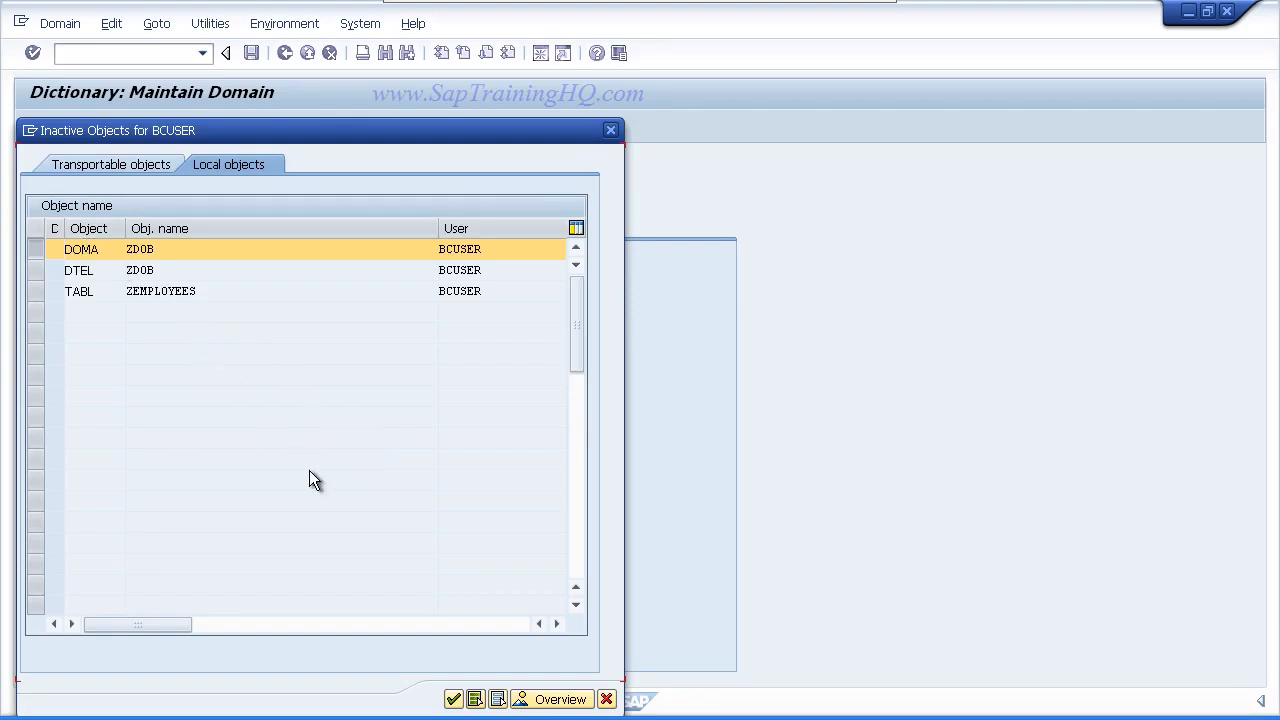
left_click(452, 698)
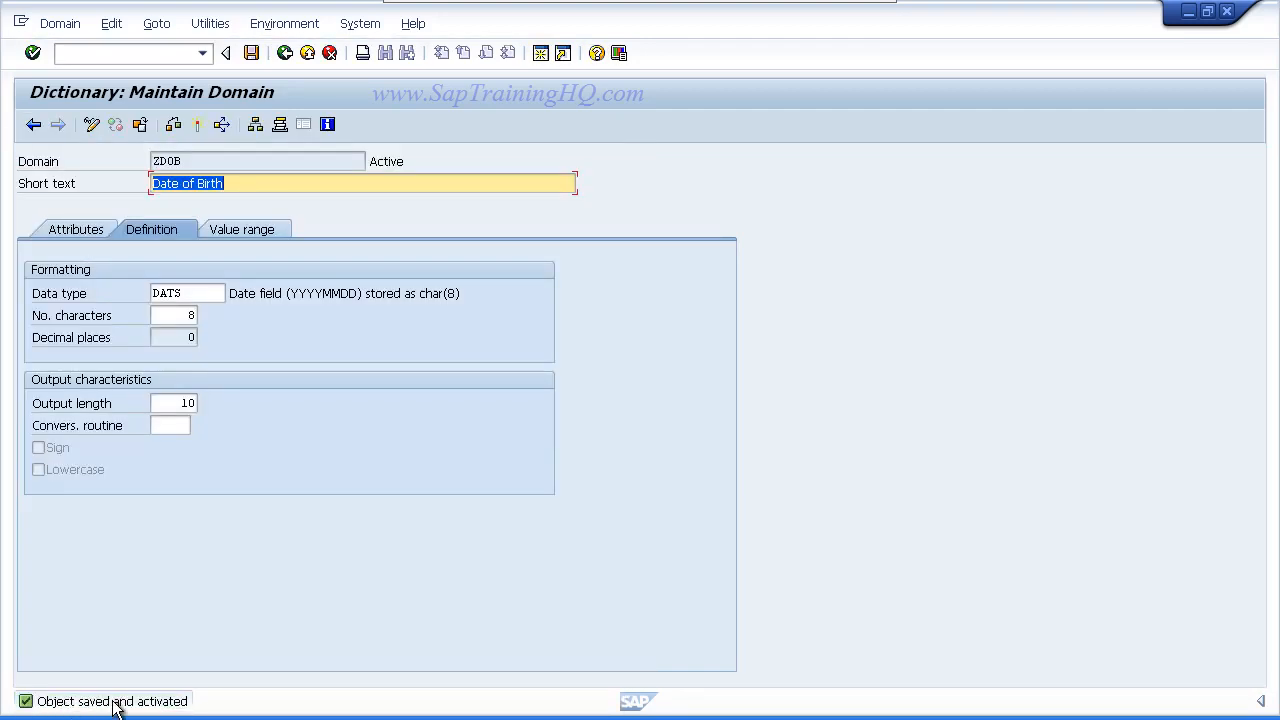
left_click(285, 53)
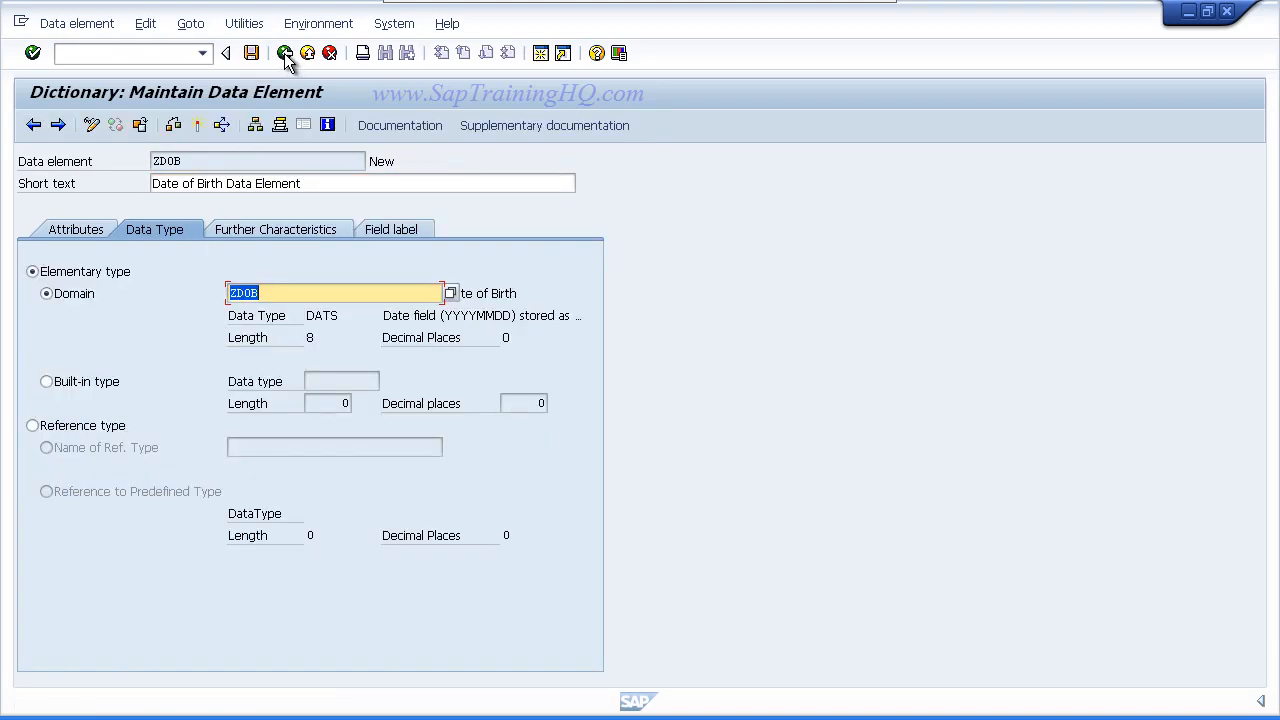
Define the data element's field labels: short "DOB", and "Date of Birth" for medium, long and heading, with default lengths.
left_click(395, 229)
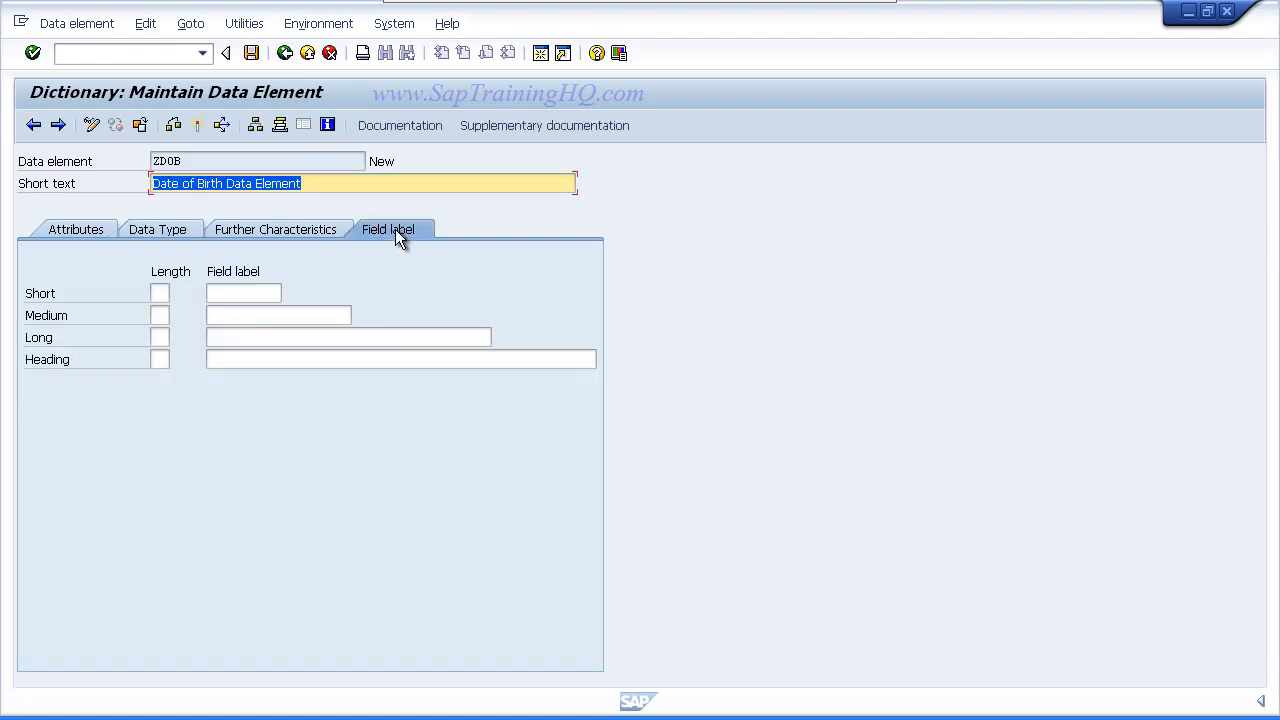
left_click(245, 291)
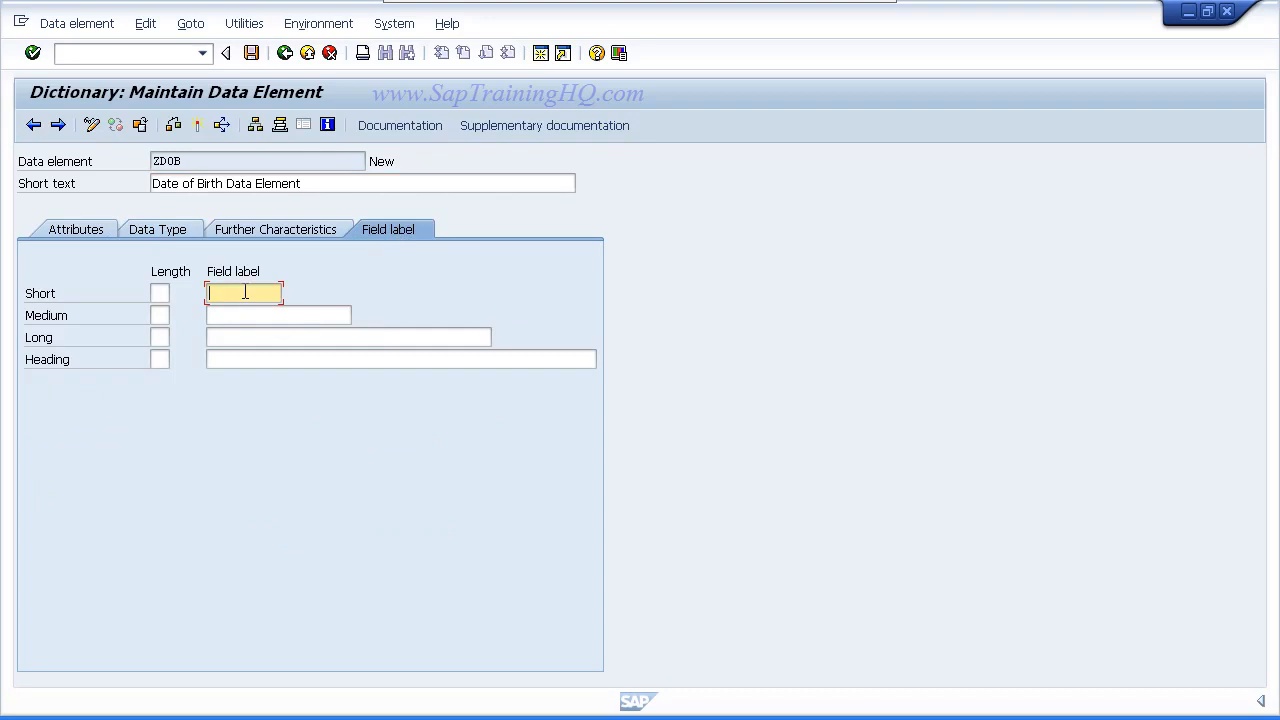
type("Date of Bi")
left_click(251, 314)
type("Date of Birth")
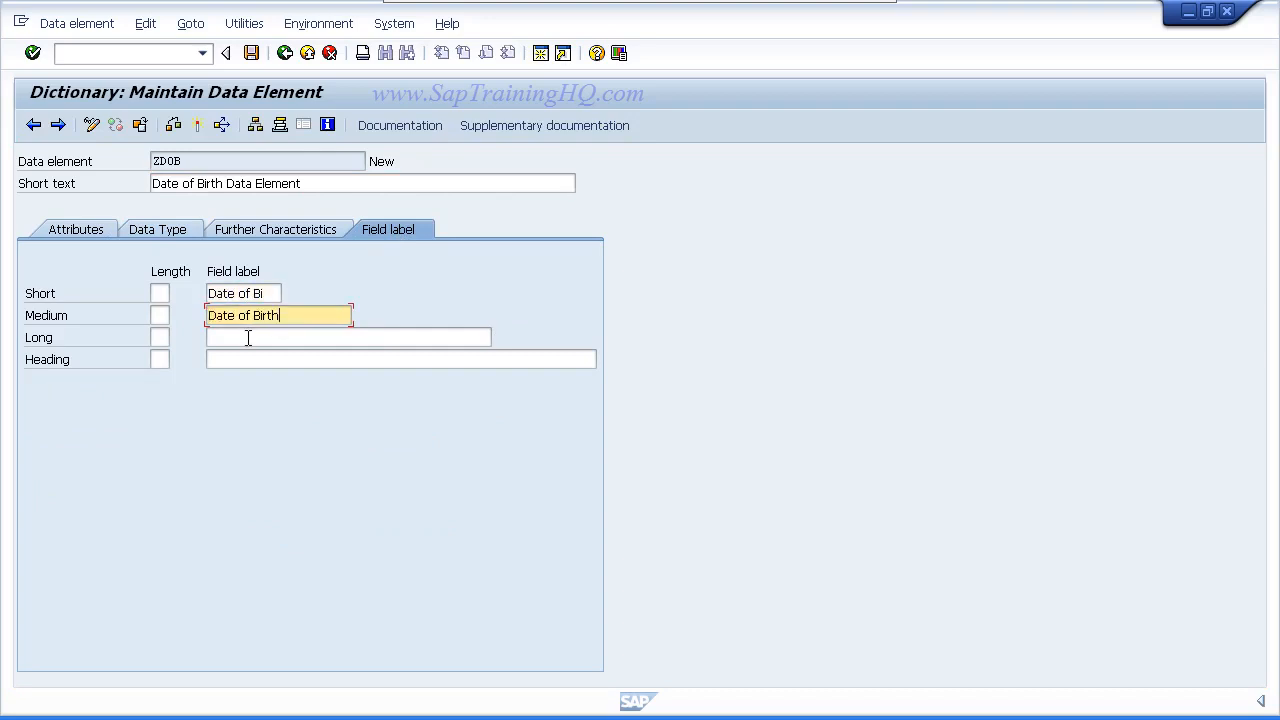
left_click(251, 335)
type("Date of Birth")
left_click(245, 357)
type("Date of Birth")
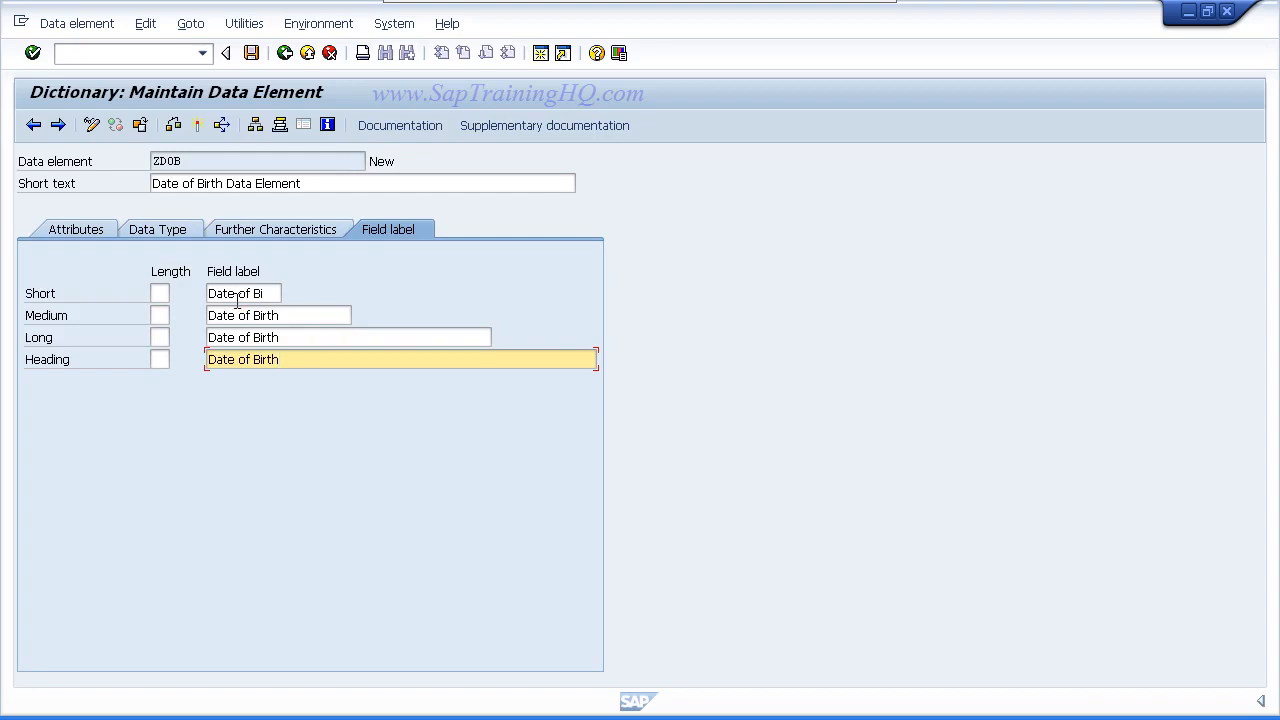
left_click_drag(264, 293, 173, 297)
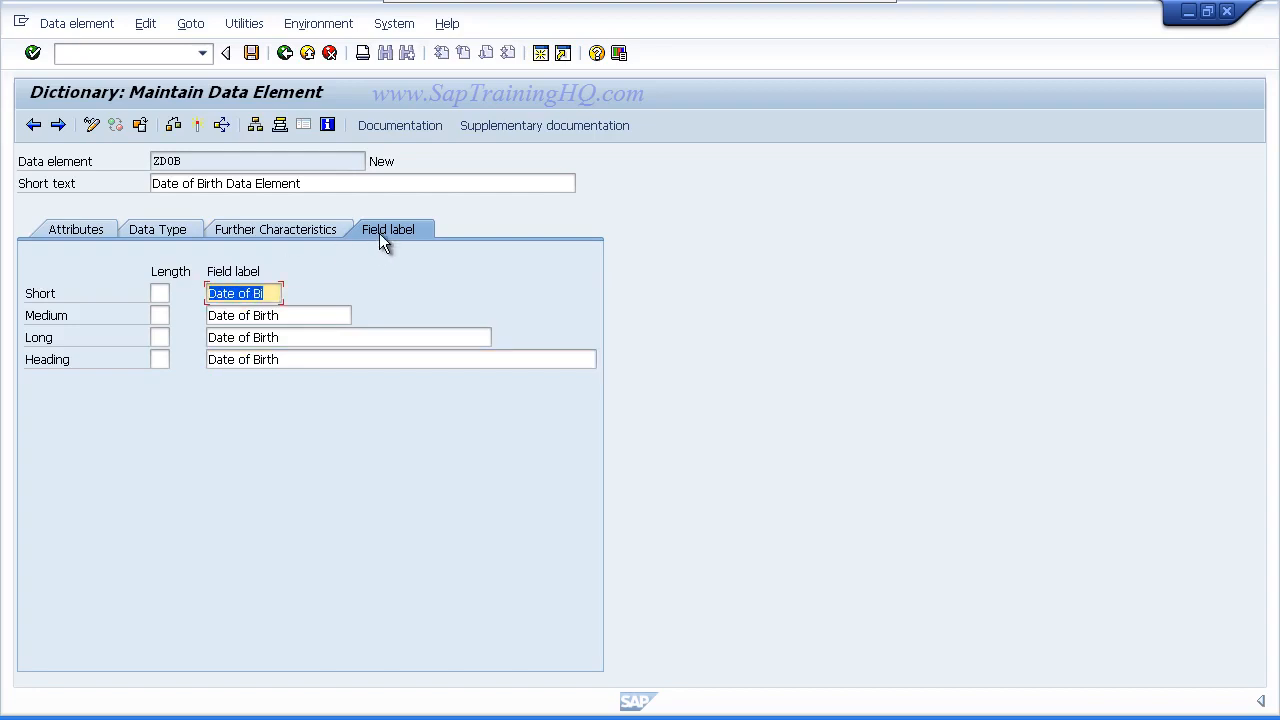
type("DOB")
key("Return")
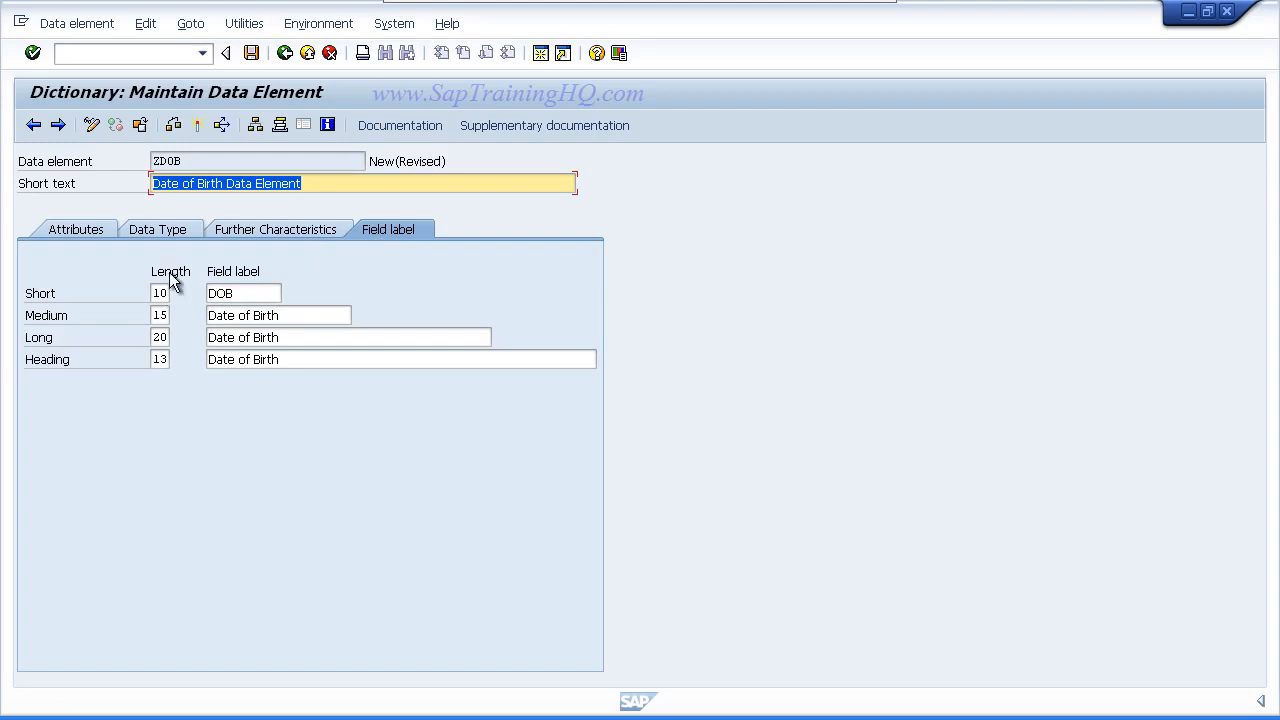
Activate data element ZDOB and return to the ZEMPLOYEES table's field list.
left_click(201, 126)
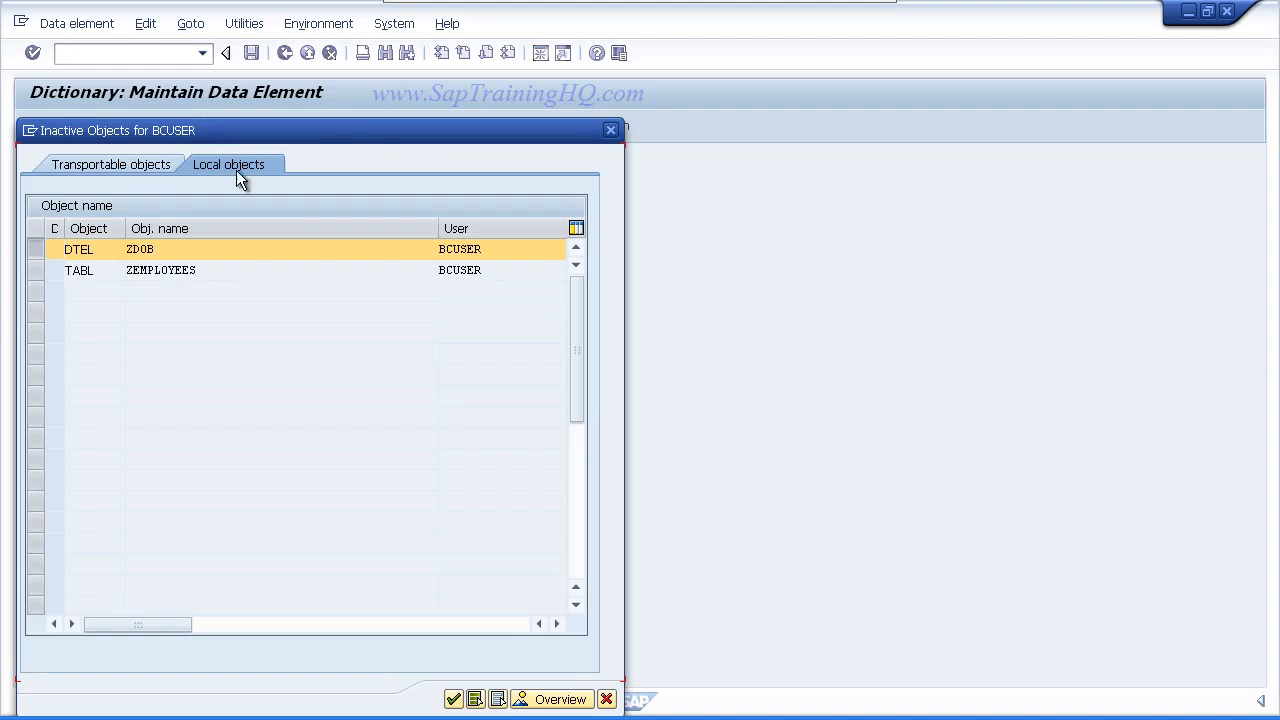
left_click(453, 698)
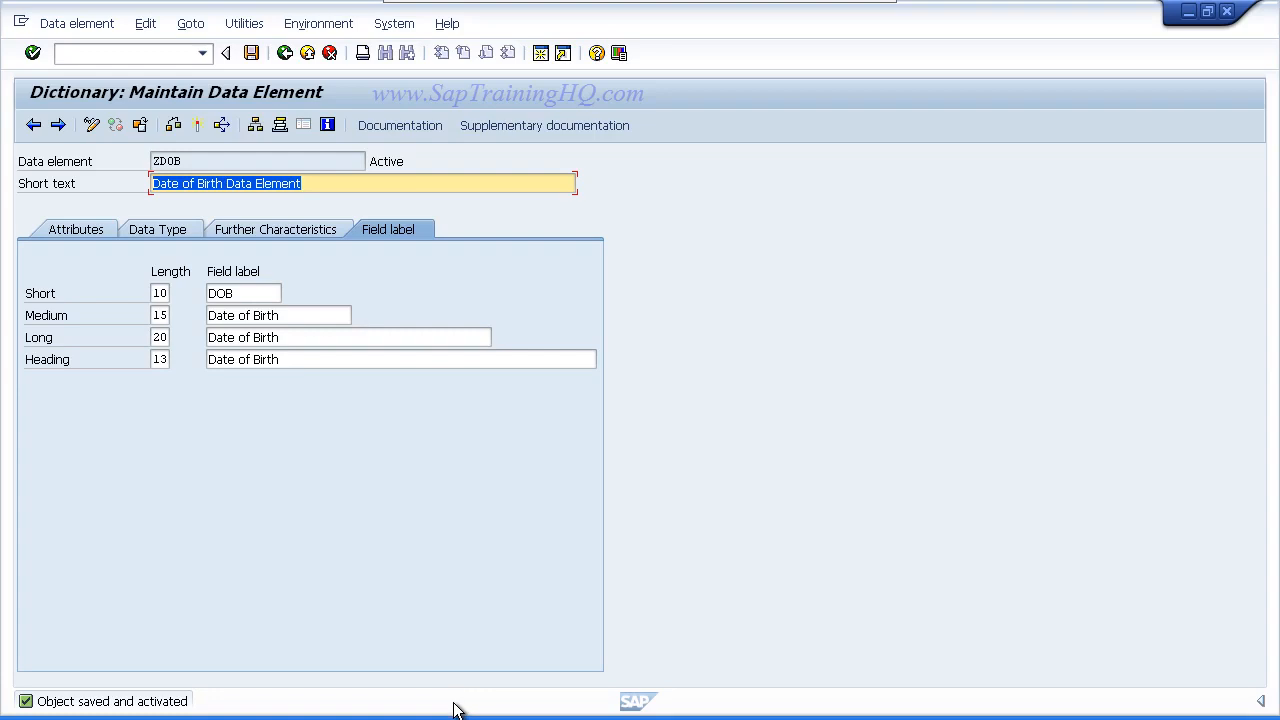
left_click(285, 53)
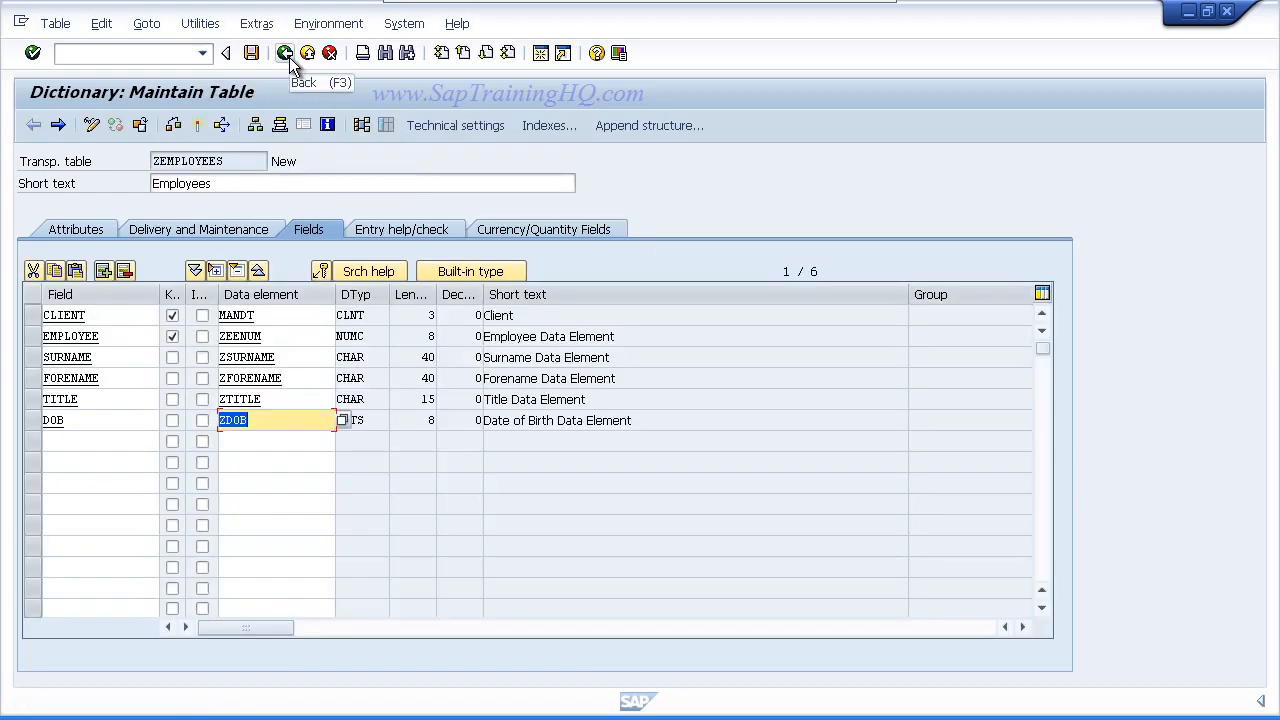
Save the ZEMPLOYEES table and open its technical settings.
left_click(102, 443)
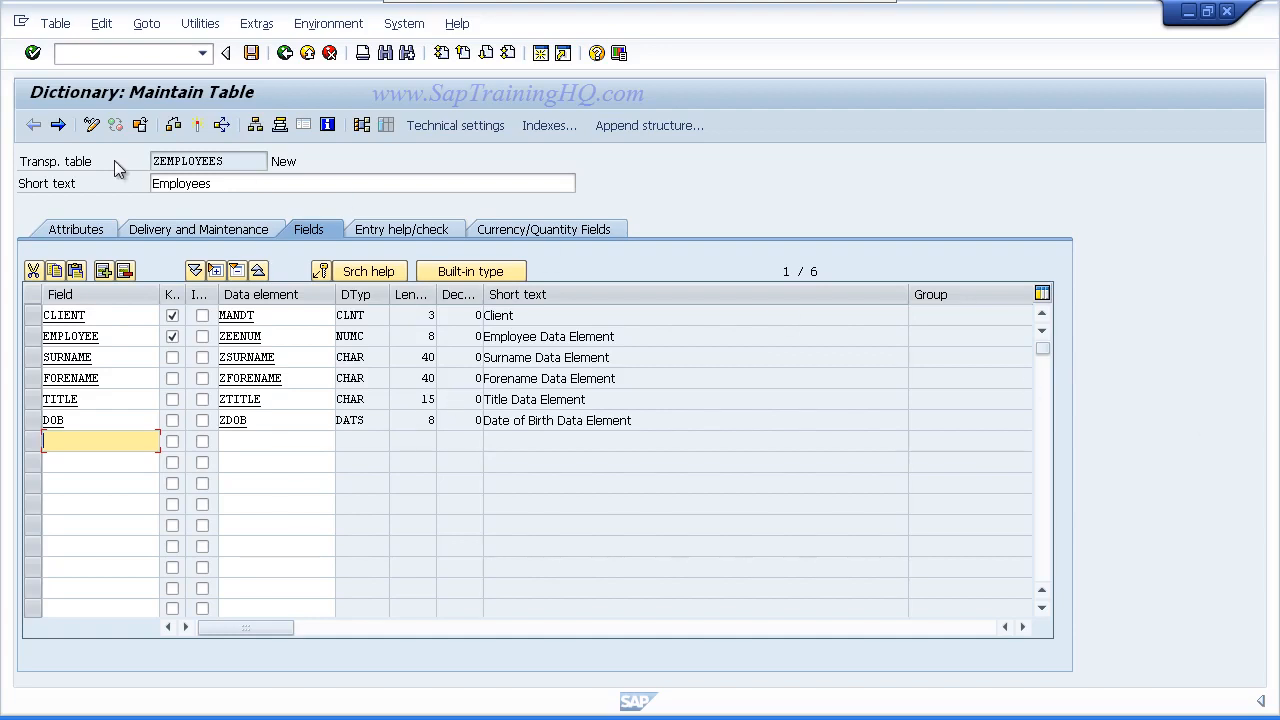
left_click(251, 55)
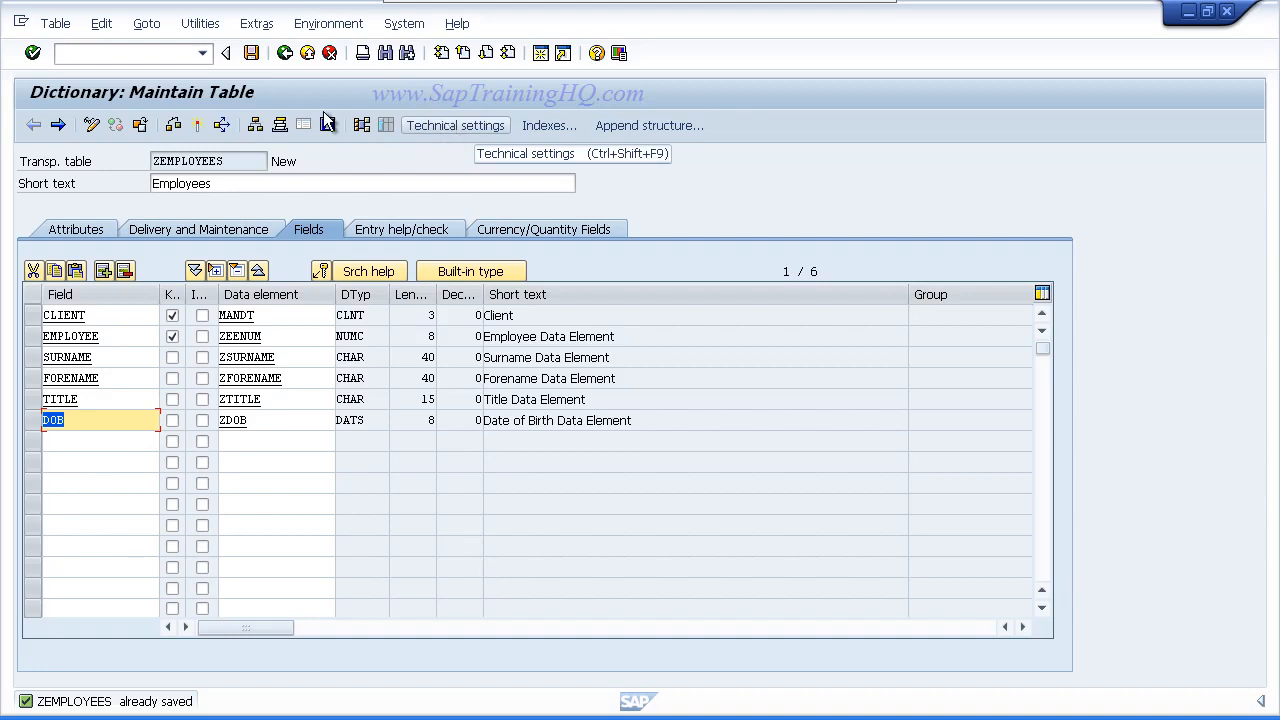
left_click(147, 24)
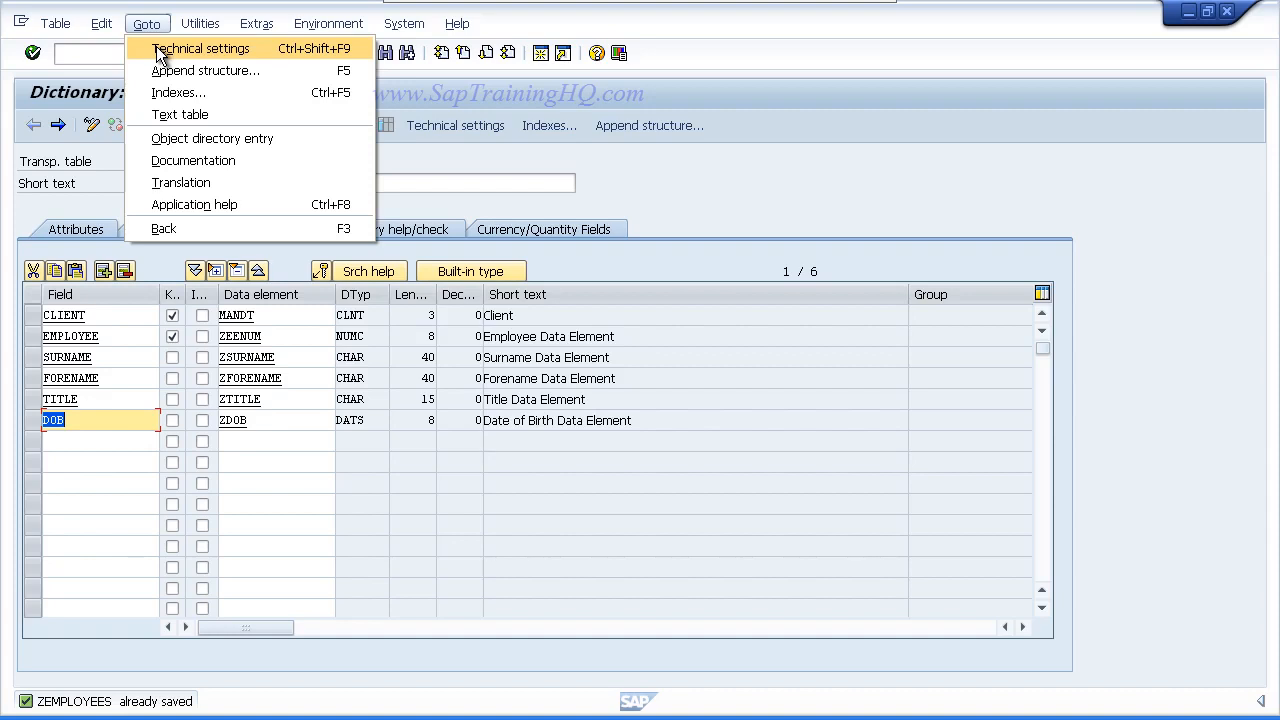
left_click(157, 50)
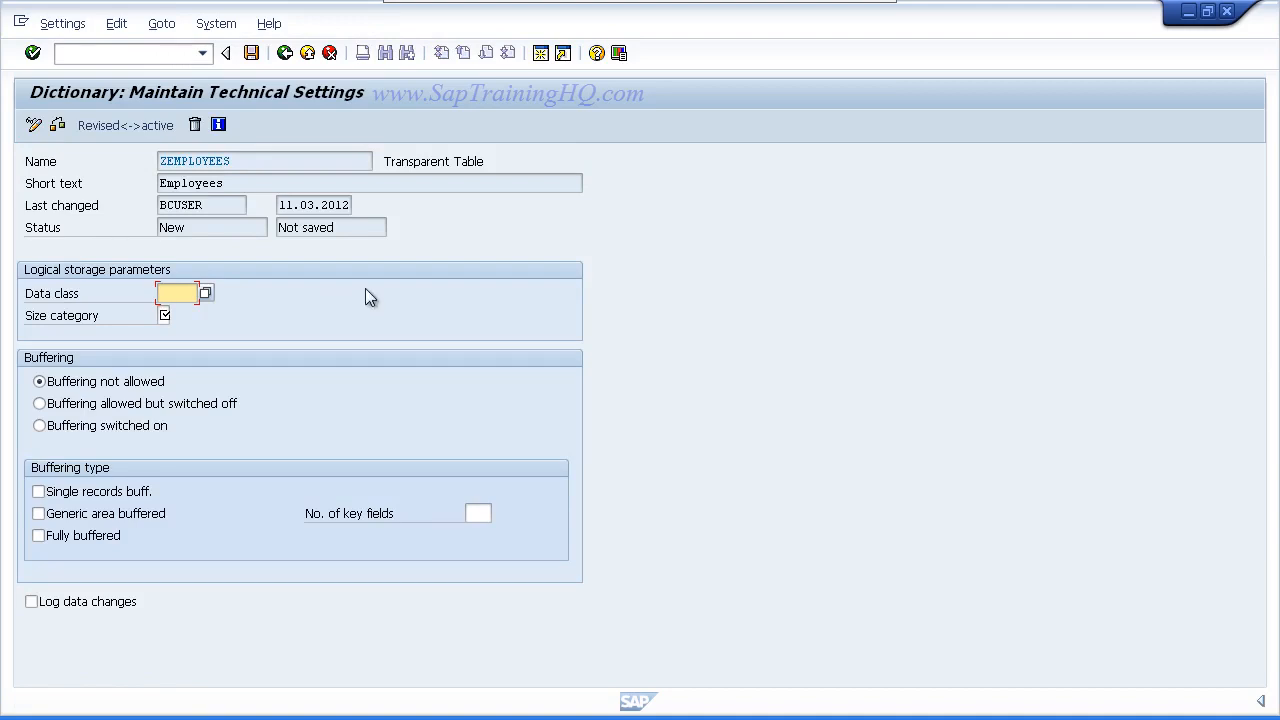
Set the table's data class to APPL0 (master data, transparent tables) and its size category to 0.
left_click(204, 293)
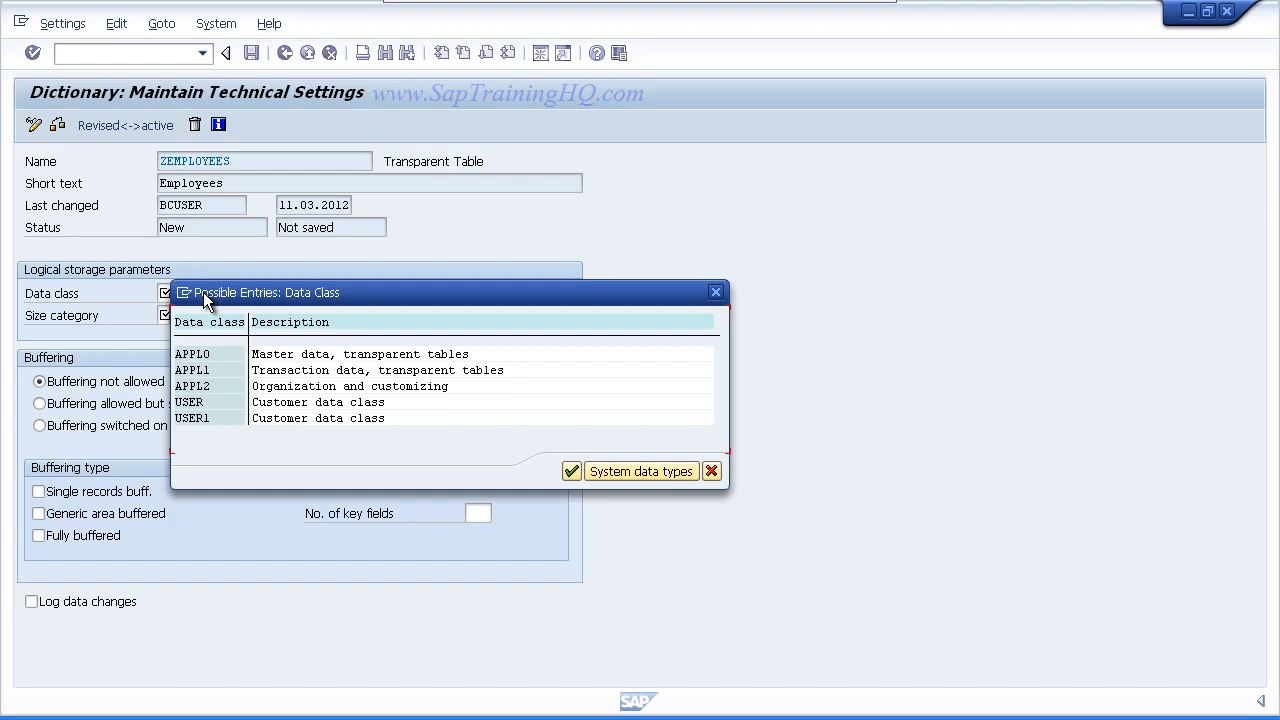
double_click(316, 356)
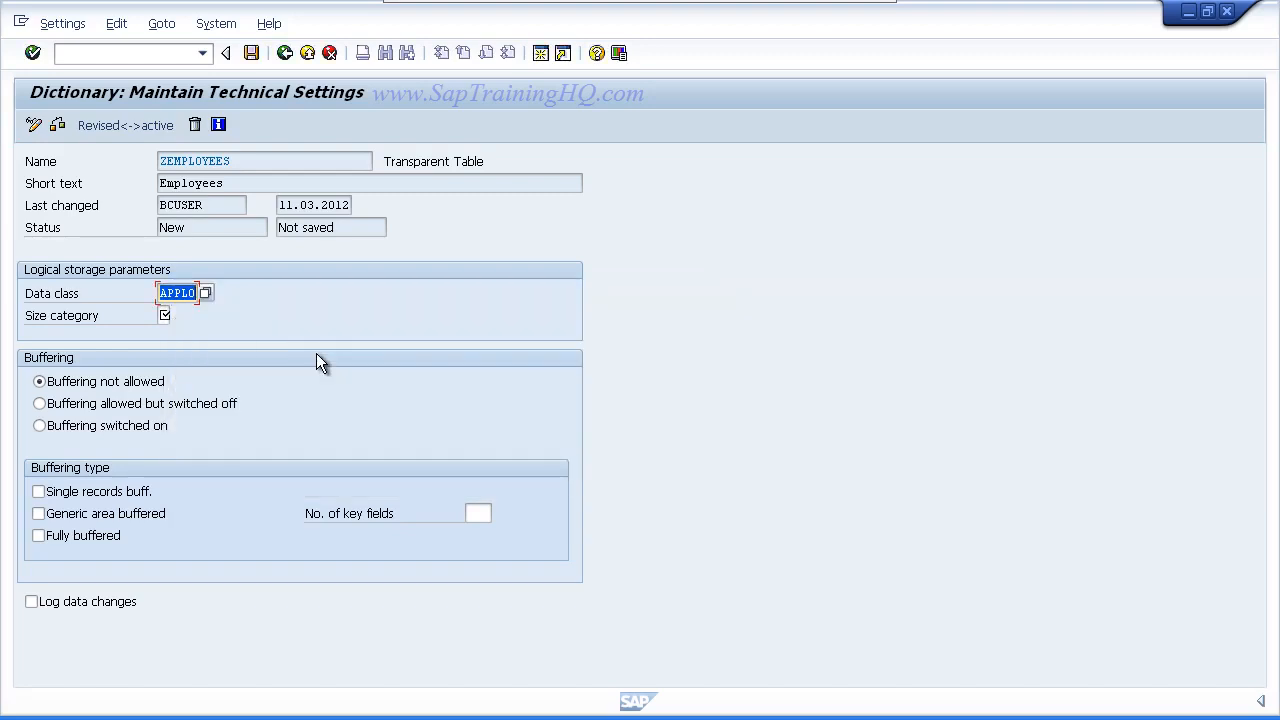
left_click(163, 316)
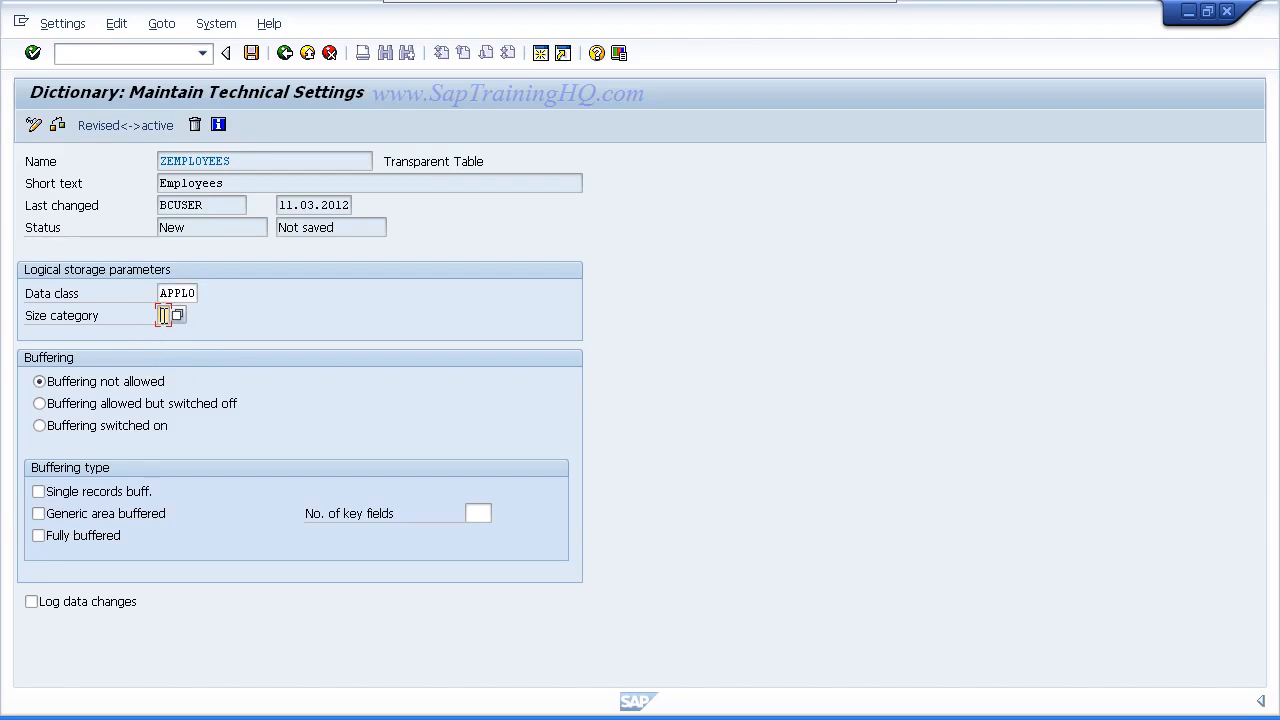
key("F4")
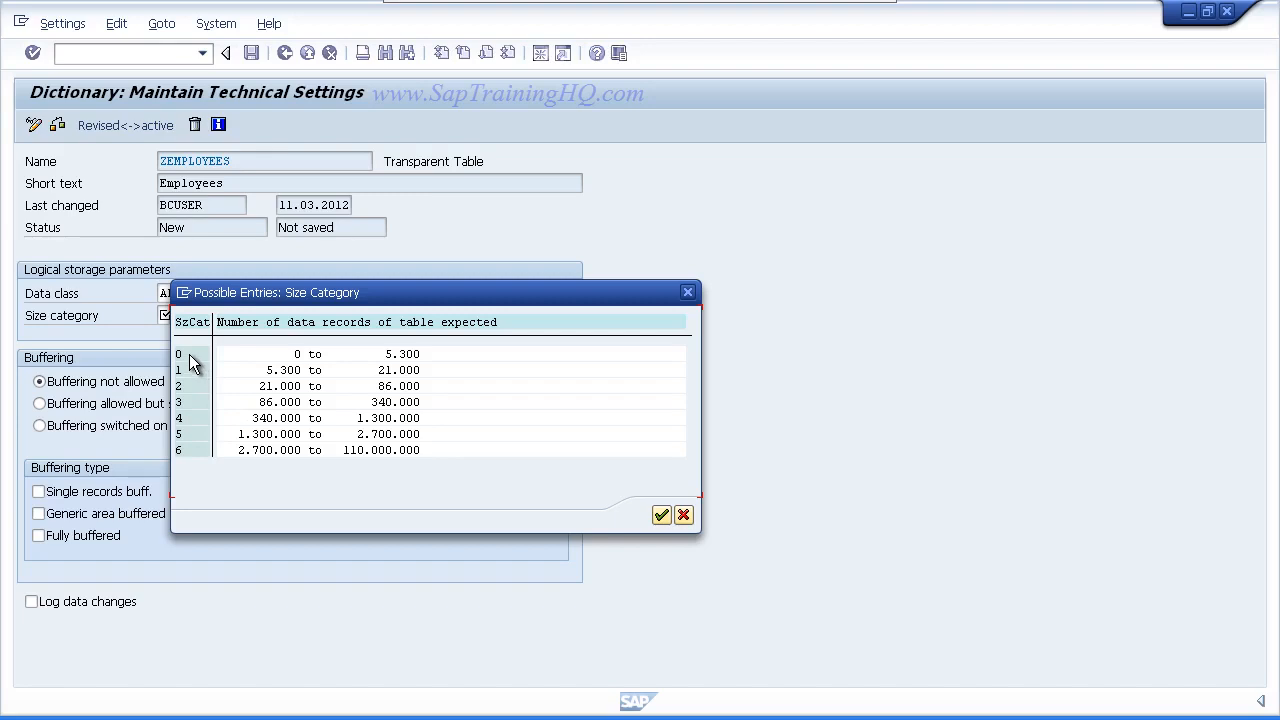
double_click(234, 352)
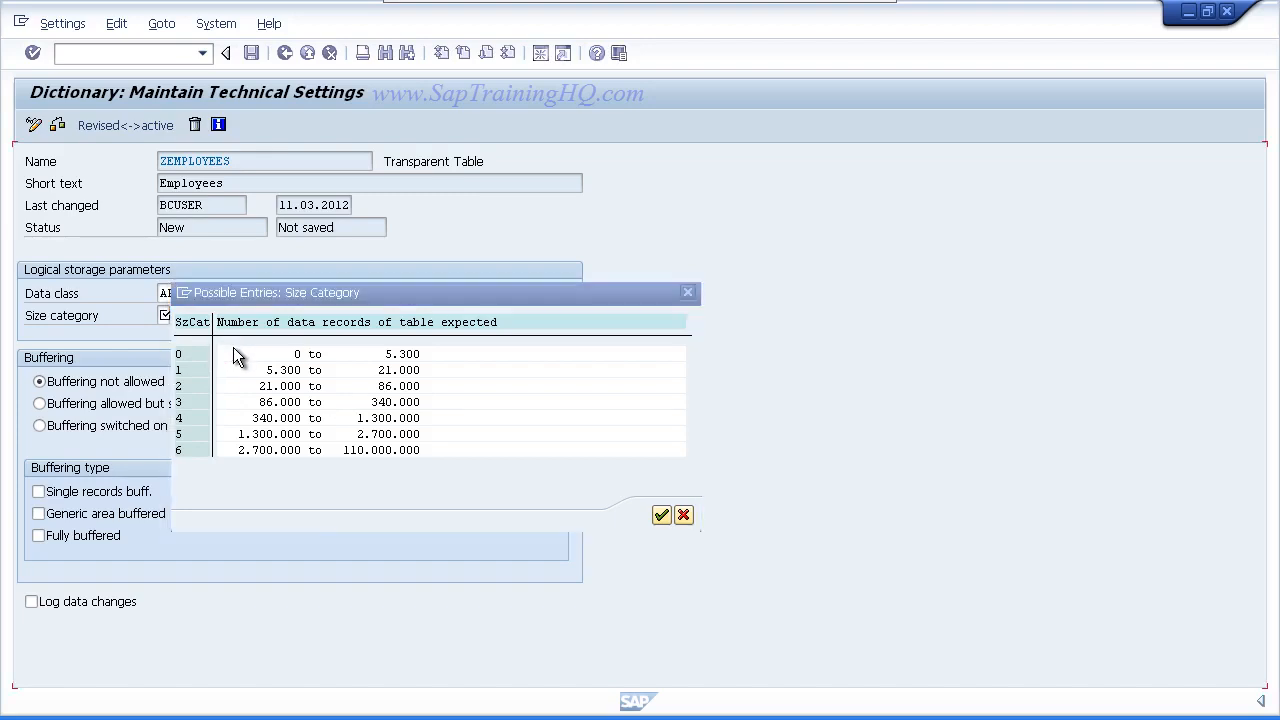
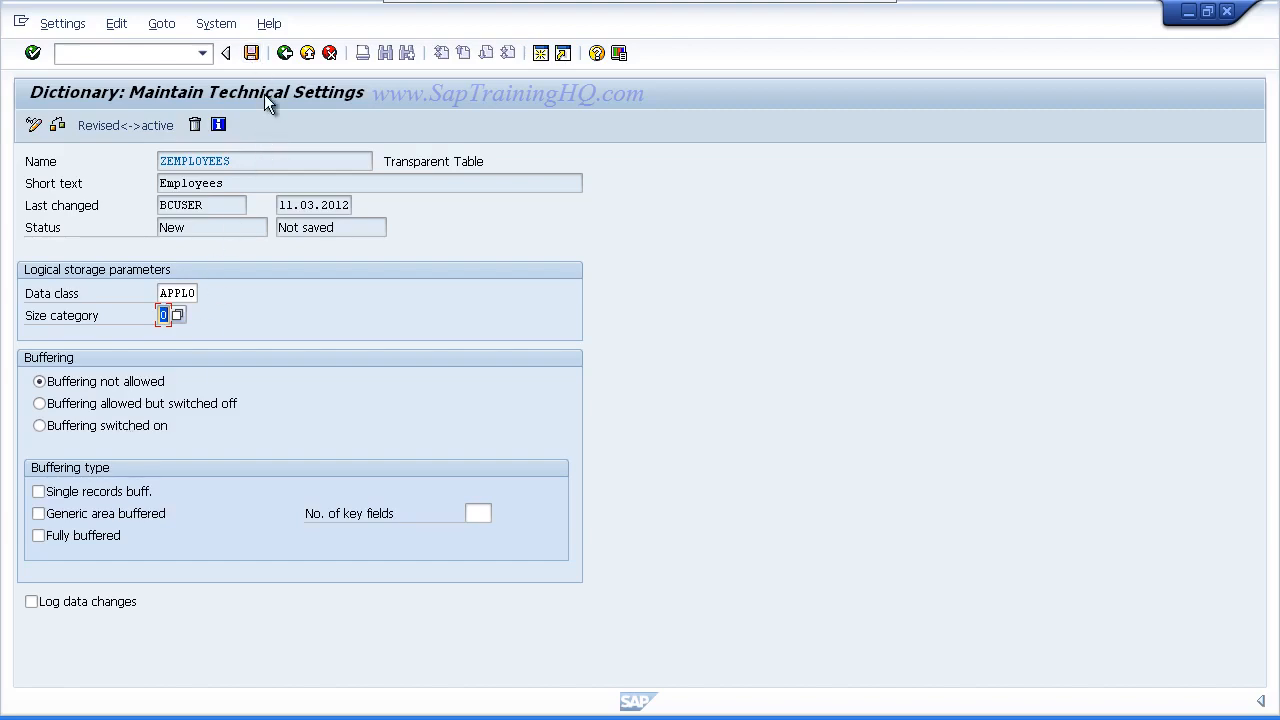
Save the technical settings, leaving buffering not allowed, and activate the ZEMPLOYEES table.
left_click(251, 53)
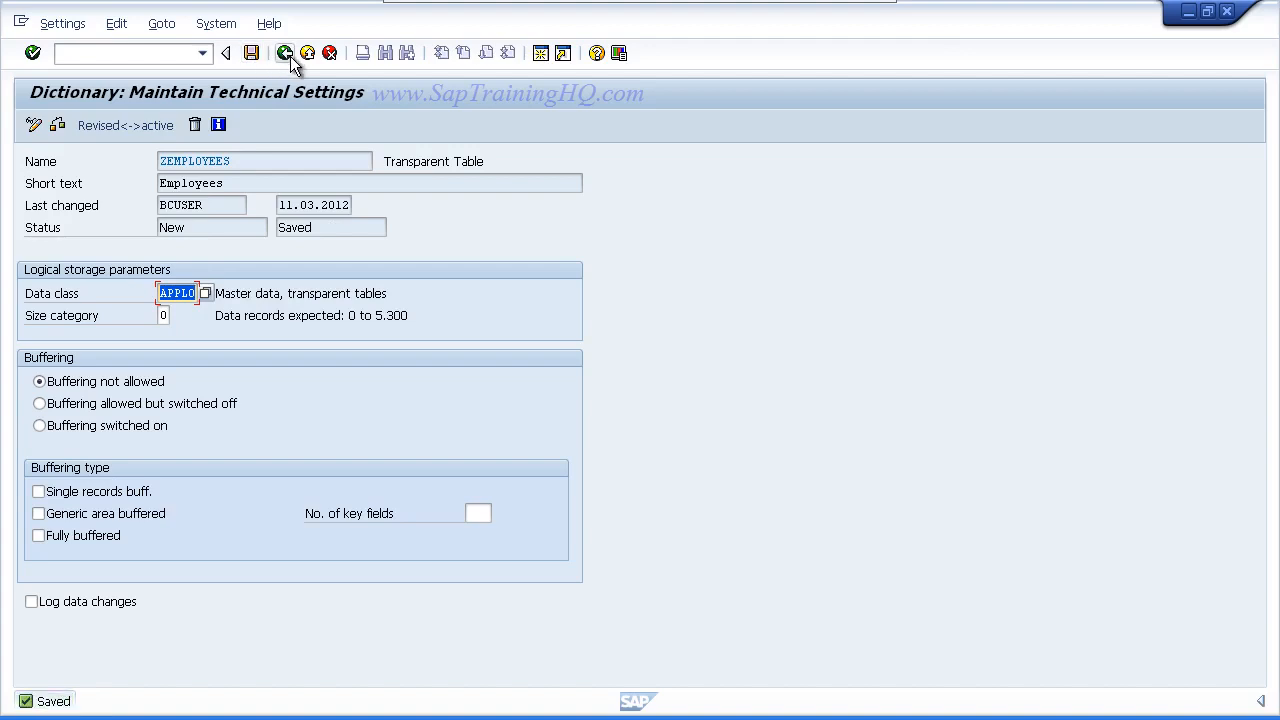
left_click(285, 54)
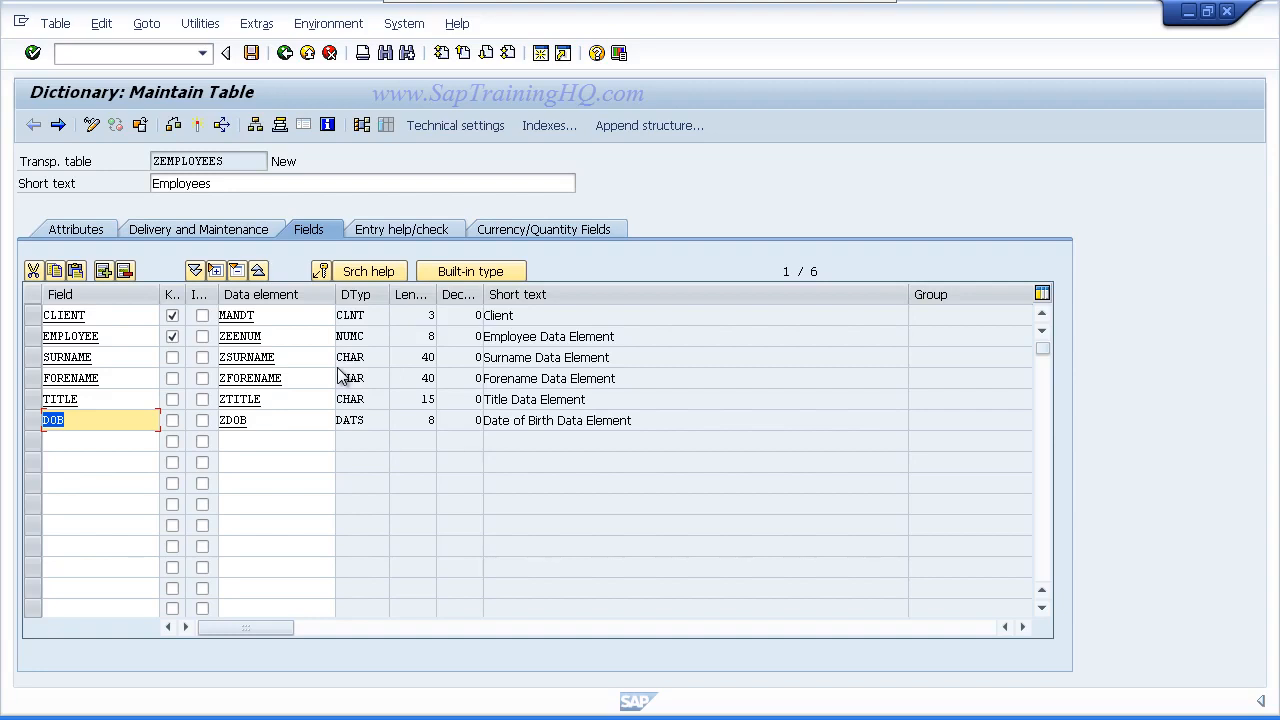
left_click(199, 126)
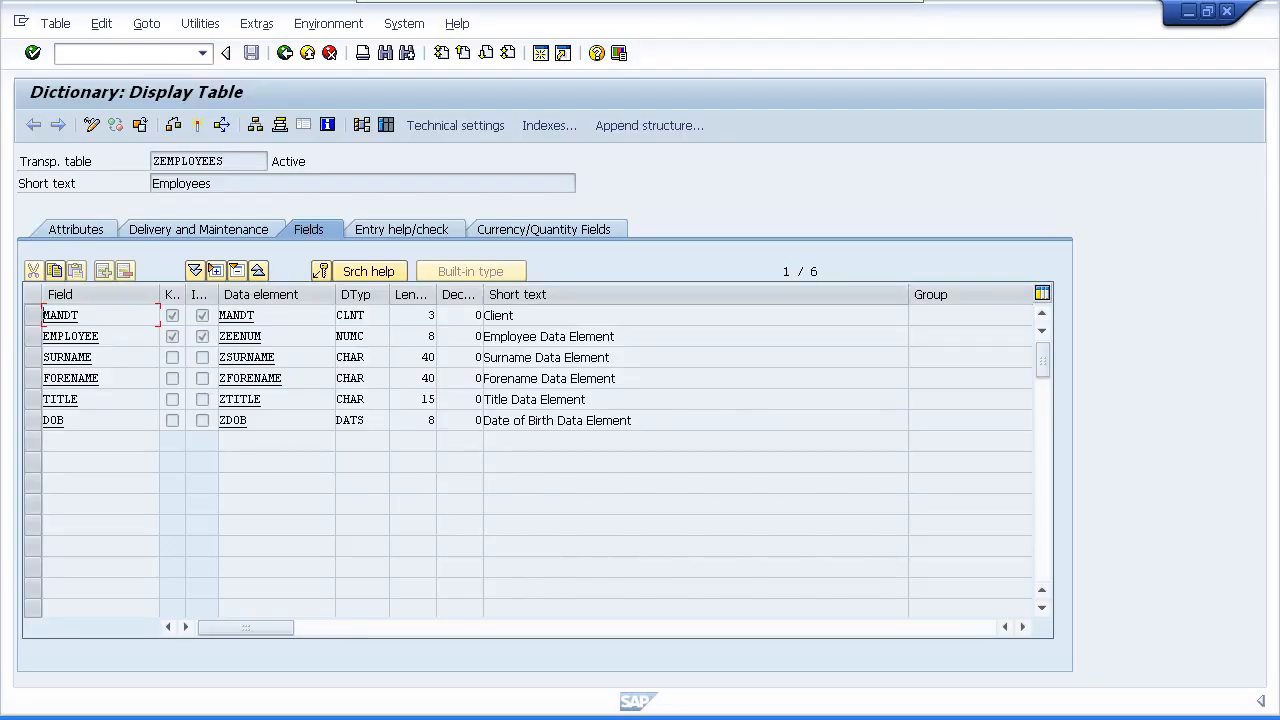
Open the form for creating new entries in the ZEMPLOYEES table contents.
left_click(200, 24)
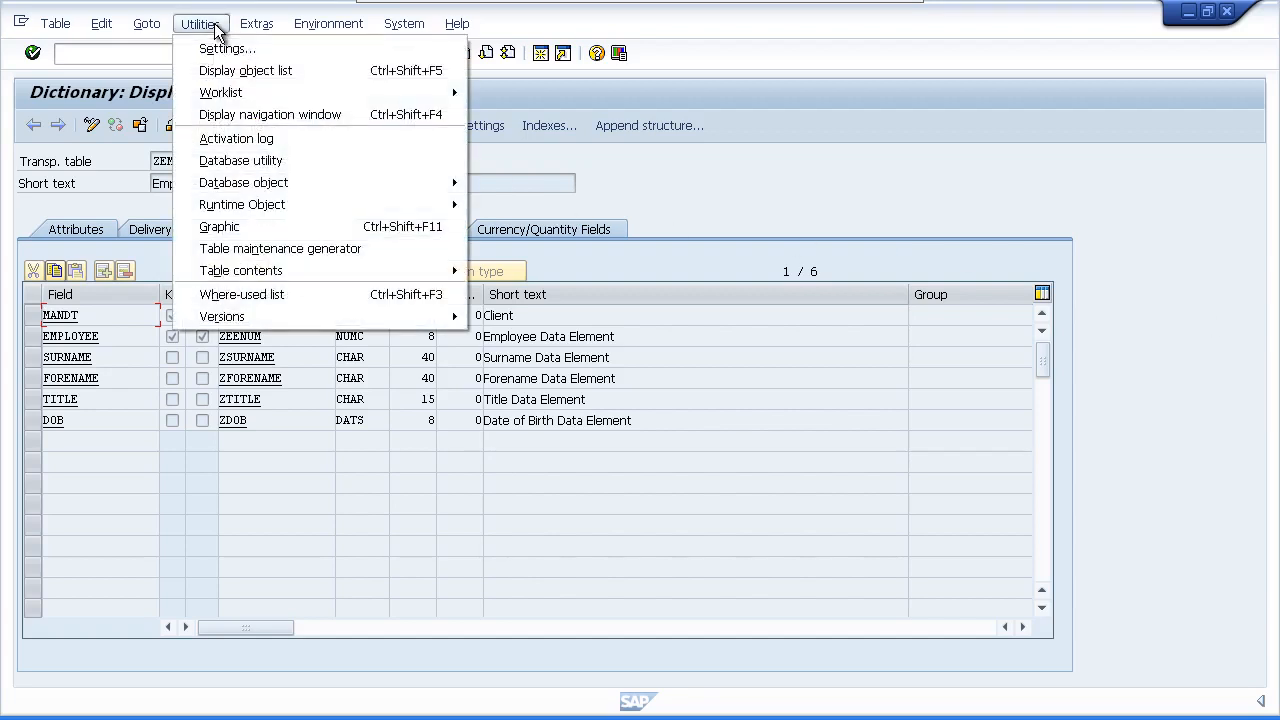
mouse_move(416, 275)
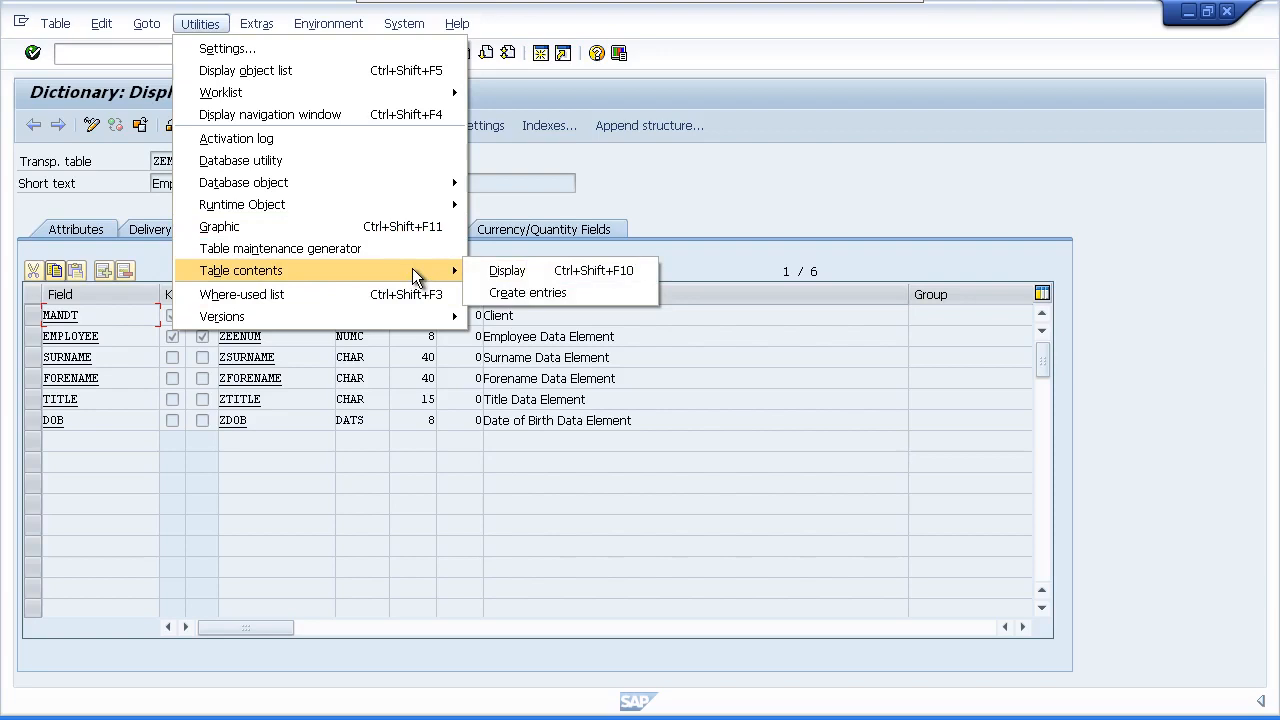
left_click(547, 293)
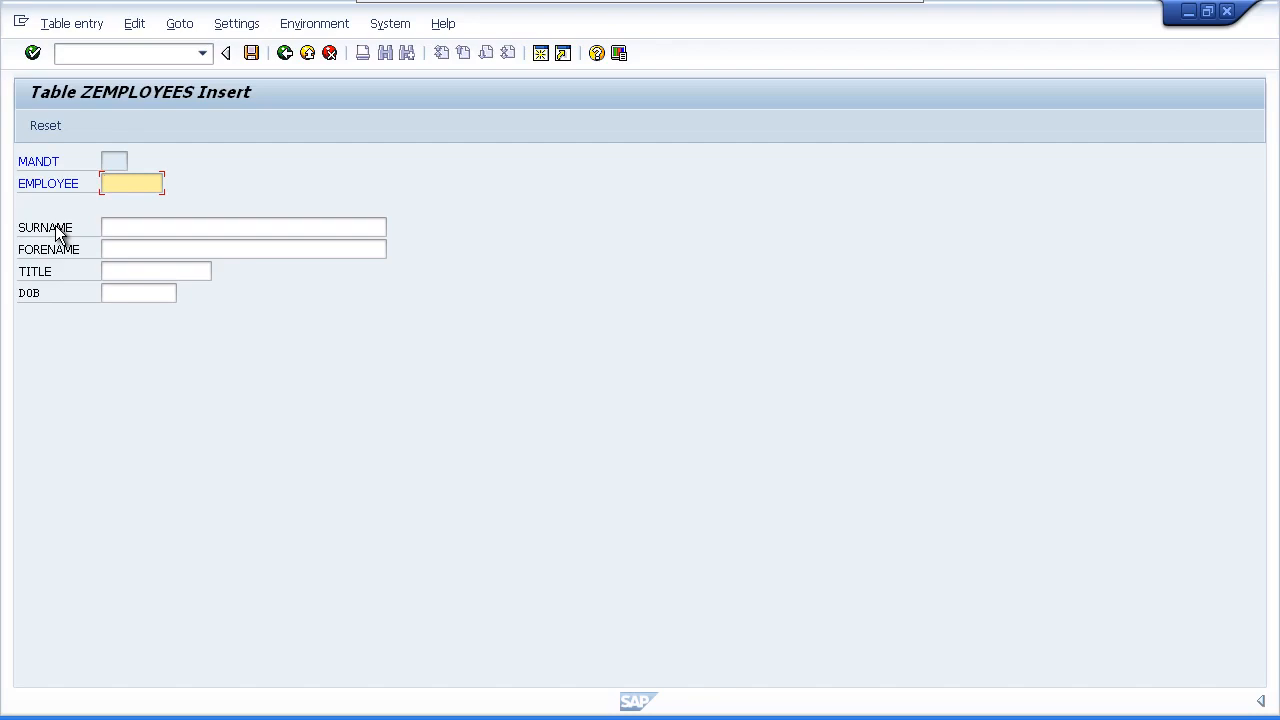
Change the Data Browser user parameters so that keywords use the field label instead of the field name.
left_click(237, 24)
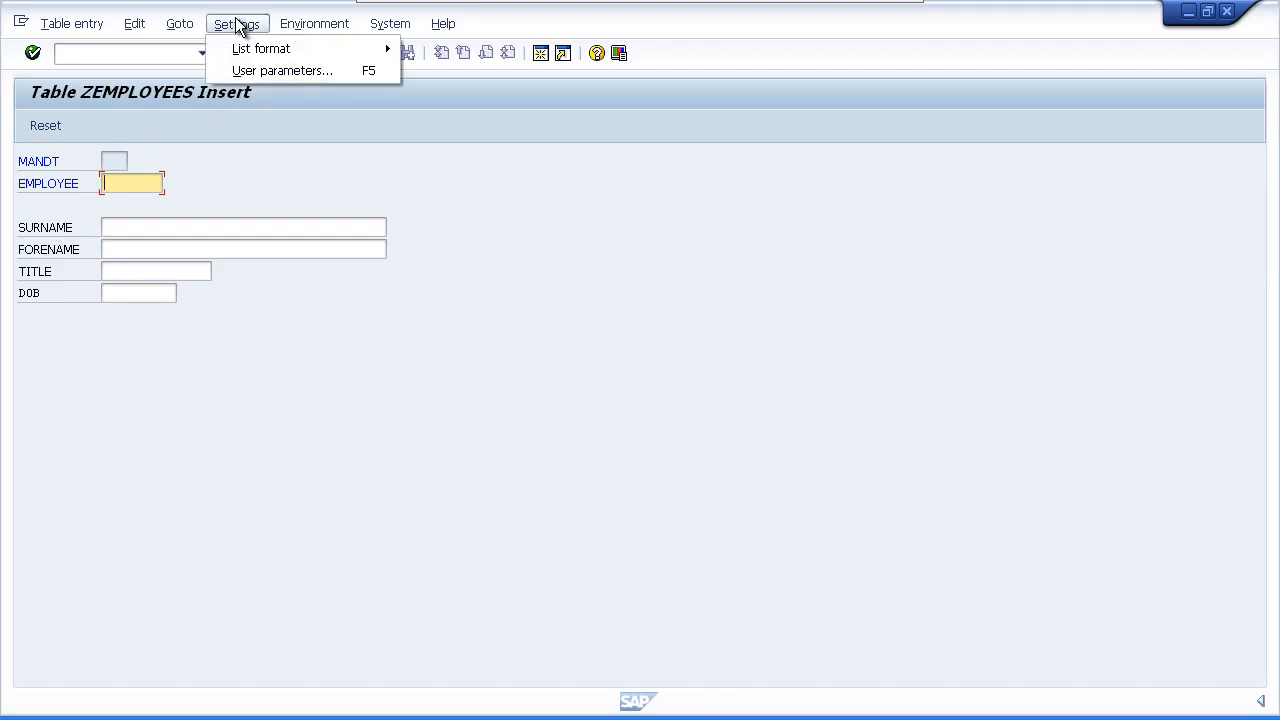
left_click(247, 72)
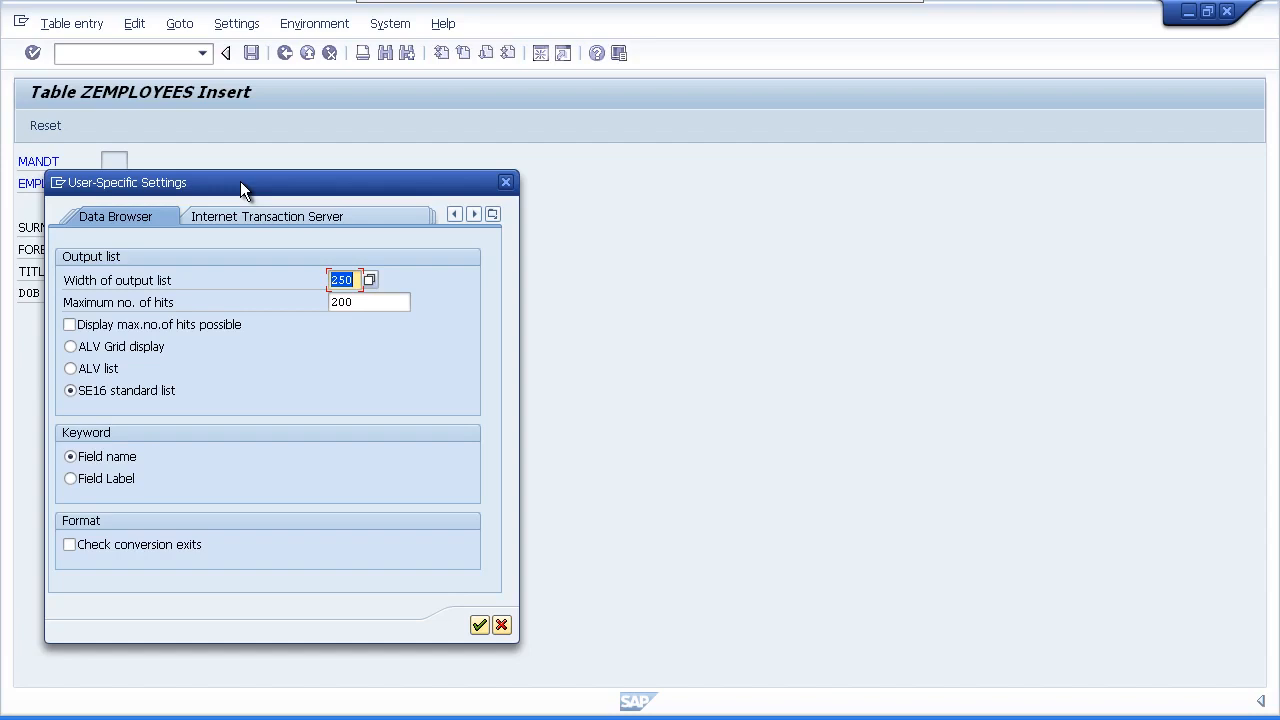
left_click(70, 479)
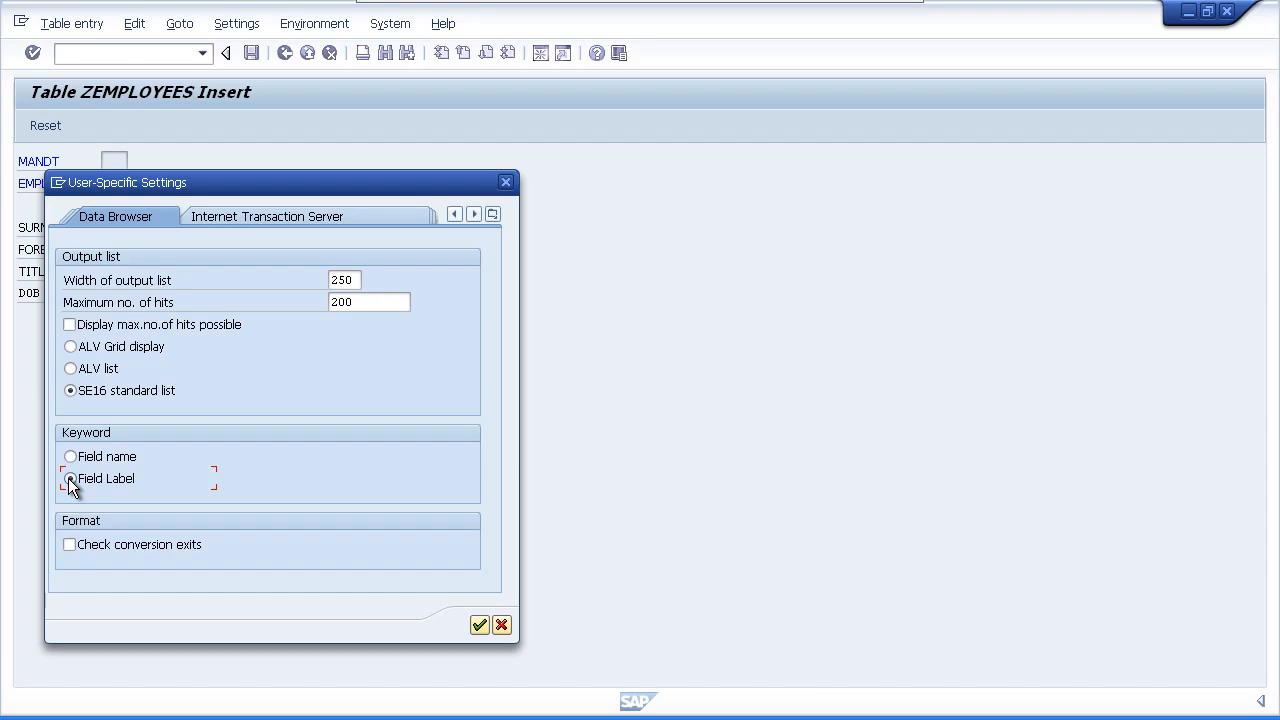
left_click(480, 626)
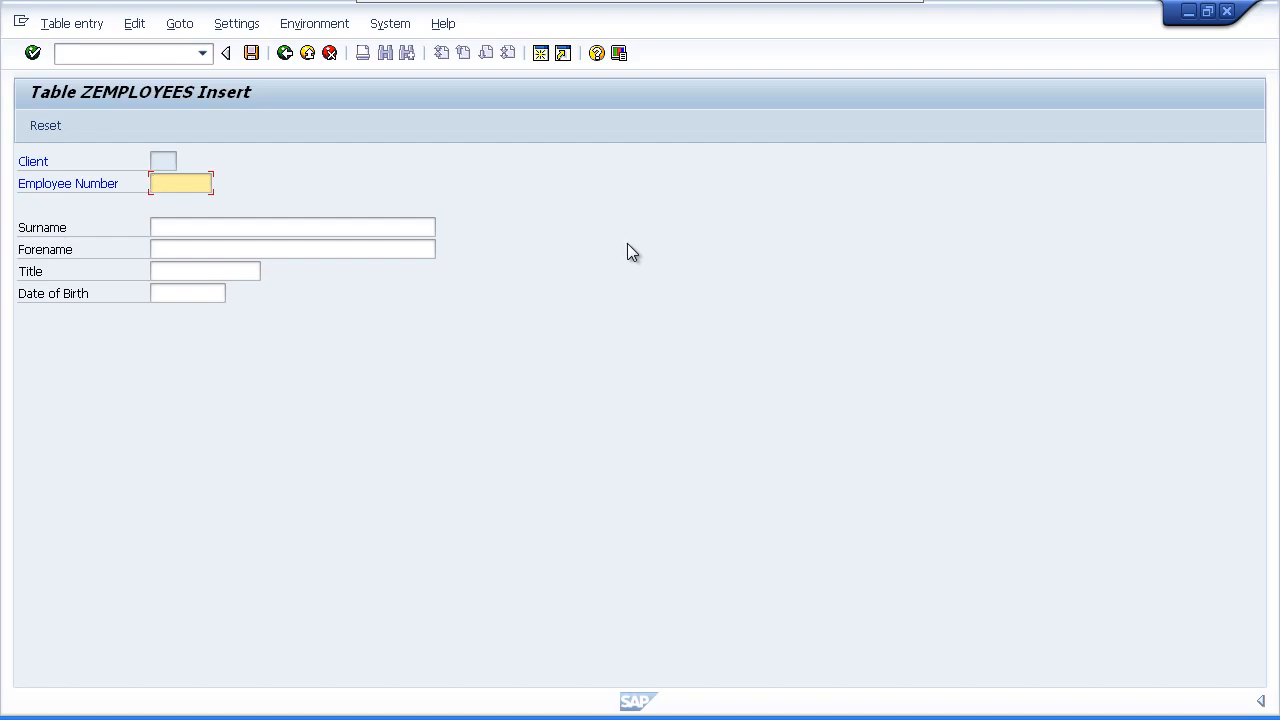
Enter the employee number, surname and forename of the first employee in the new ZEMPLOYEES entry.
type("1")
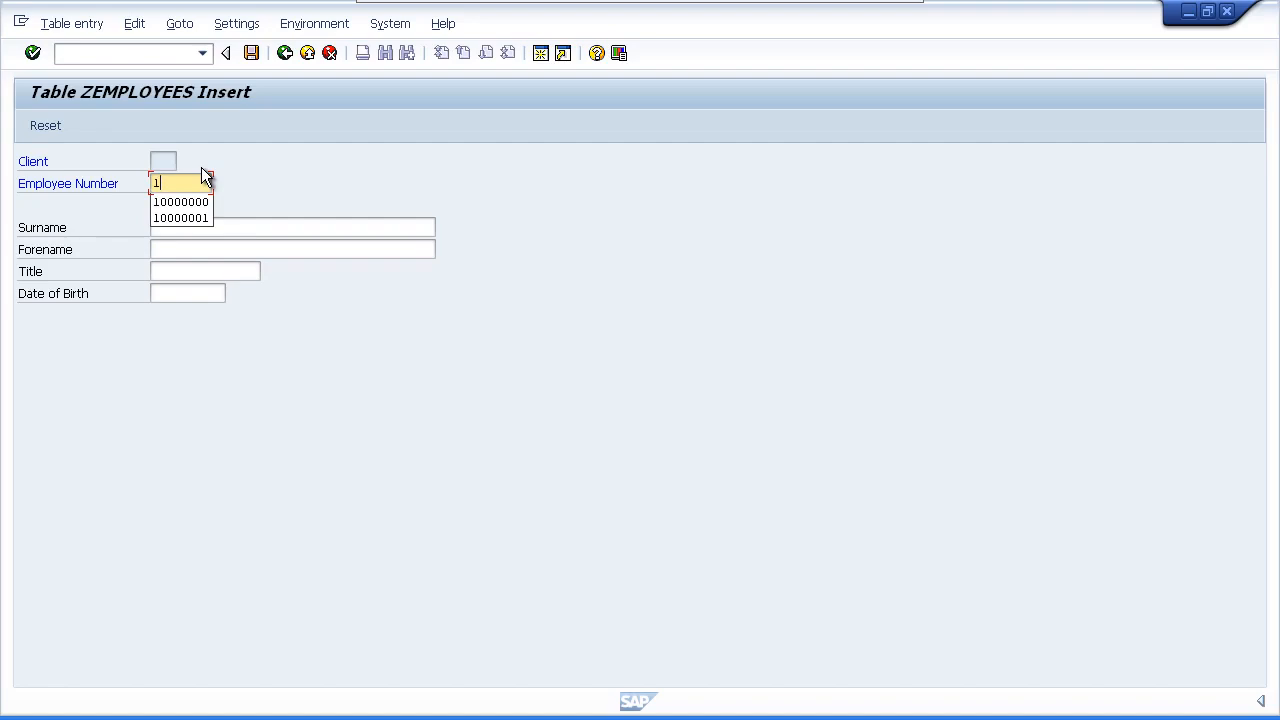
key("Down")
key("Down")
key("Return")
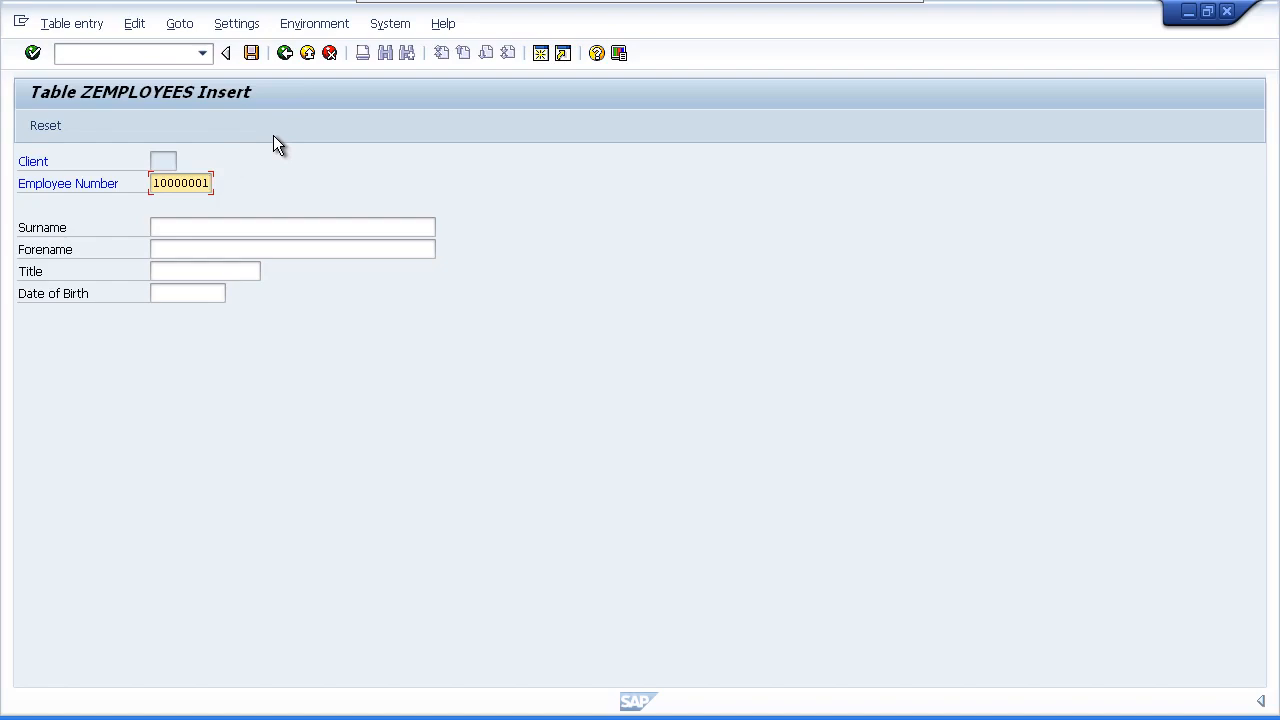
key("Tab")
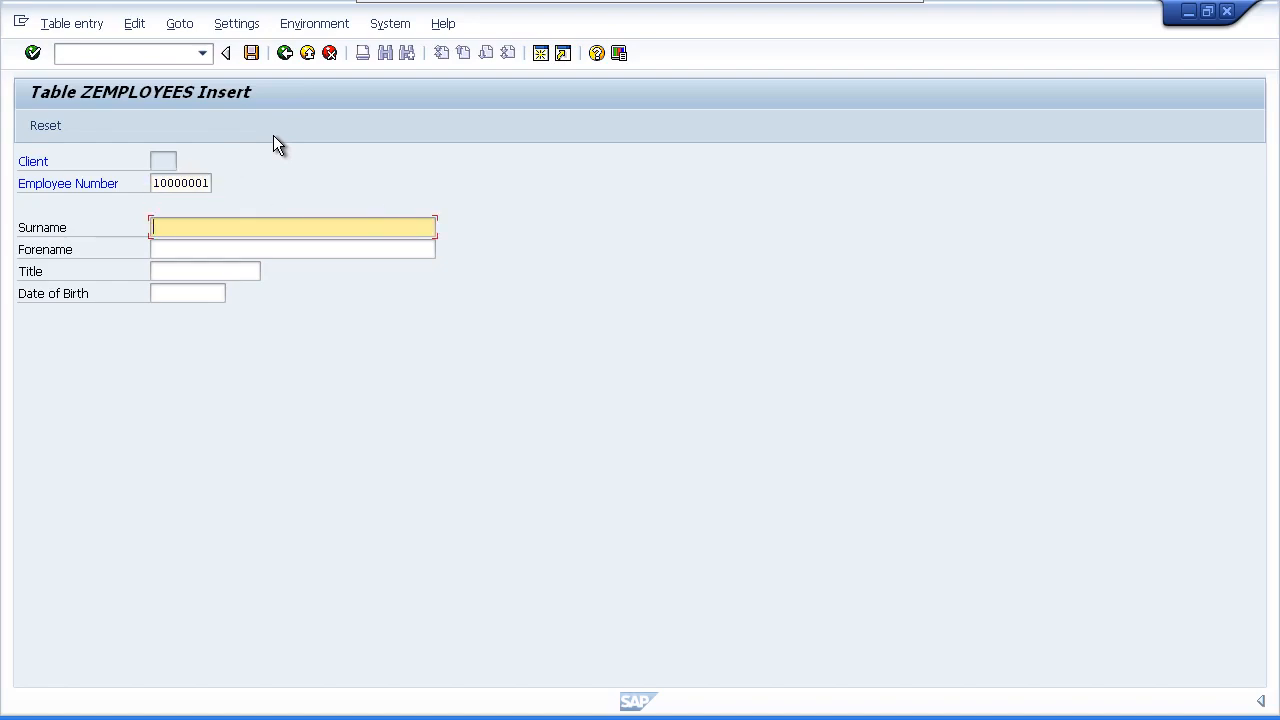
type("Brown")
key("Tab")
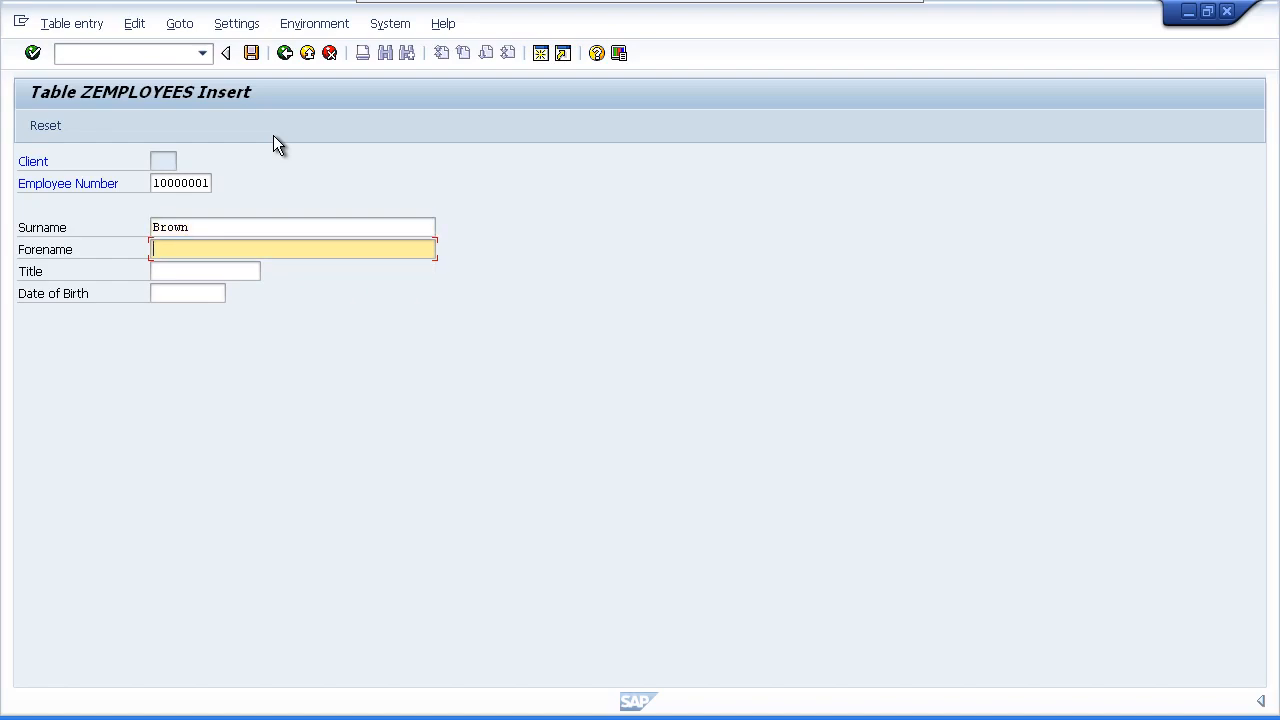
type("Stephen")
key("Tab")
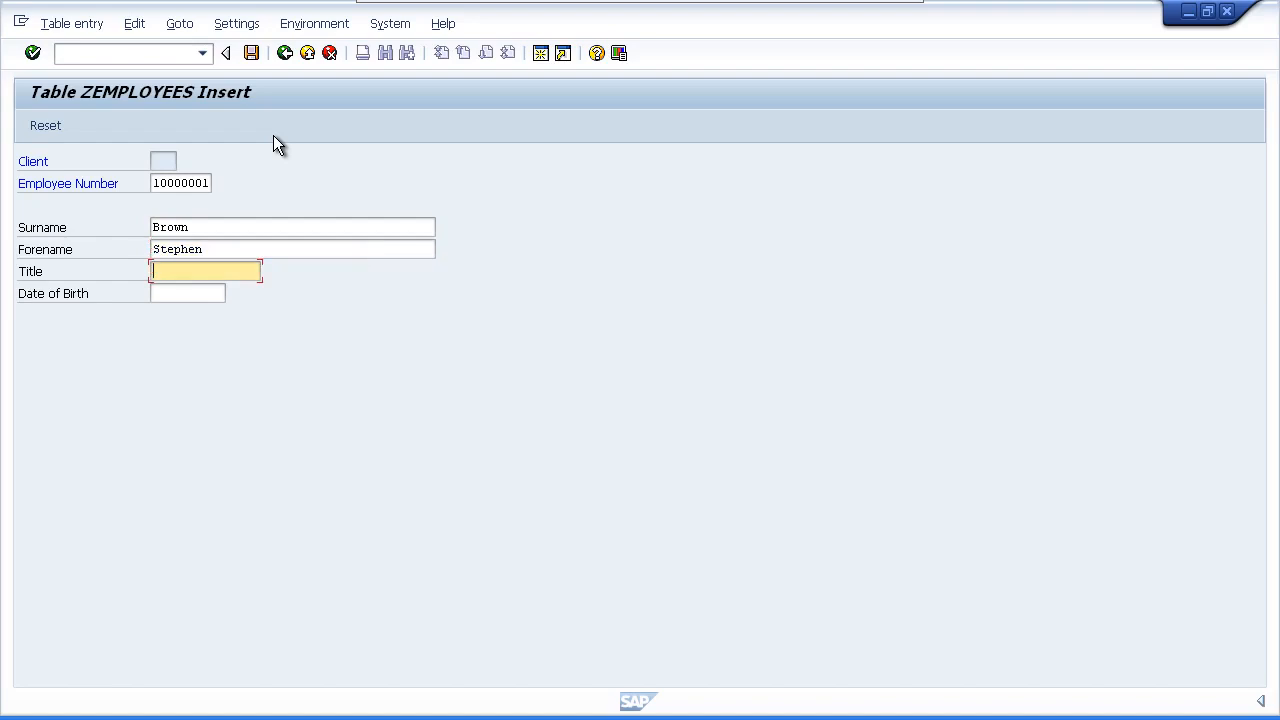
Set the first employee's title to Mr, enter the date of birth, and save the record.
type("Mr")
key("Tab")
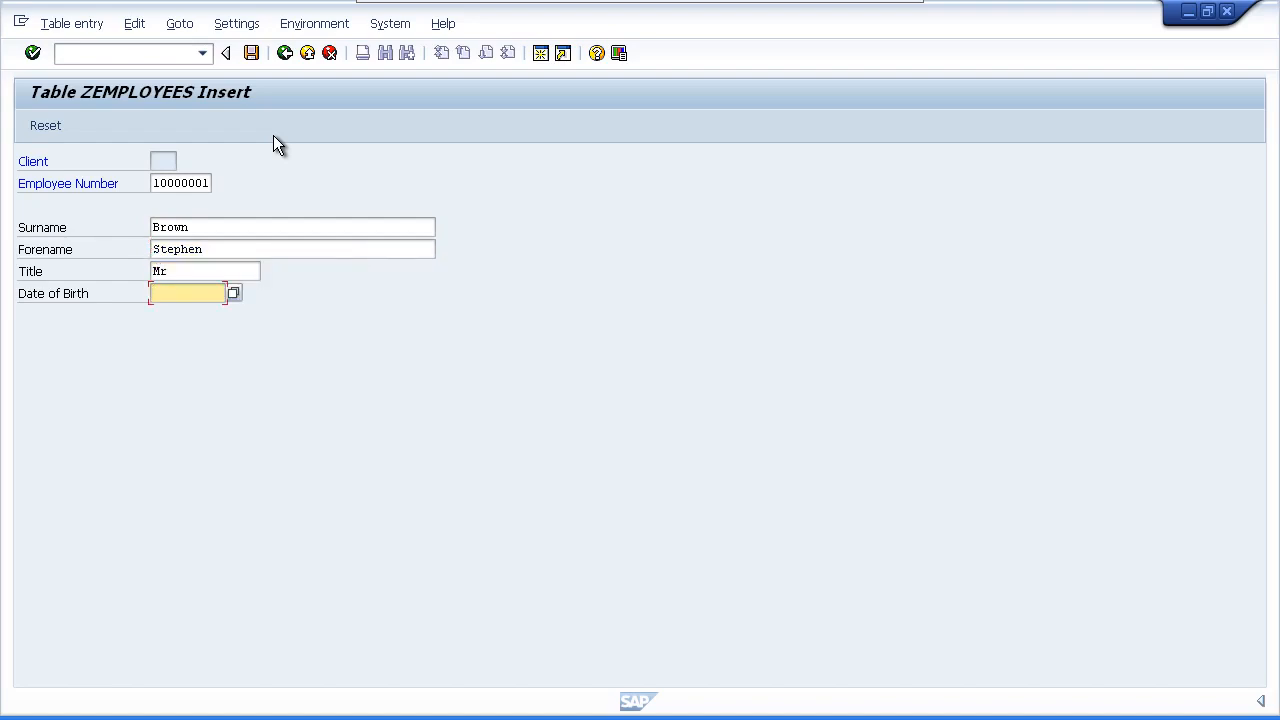
type("16.02.1980")
key("Return")
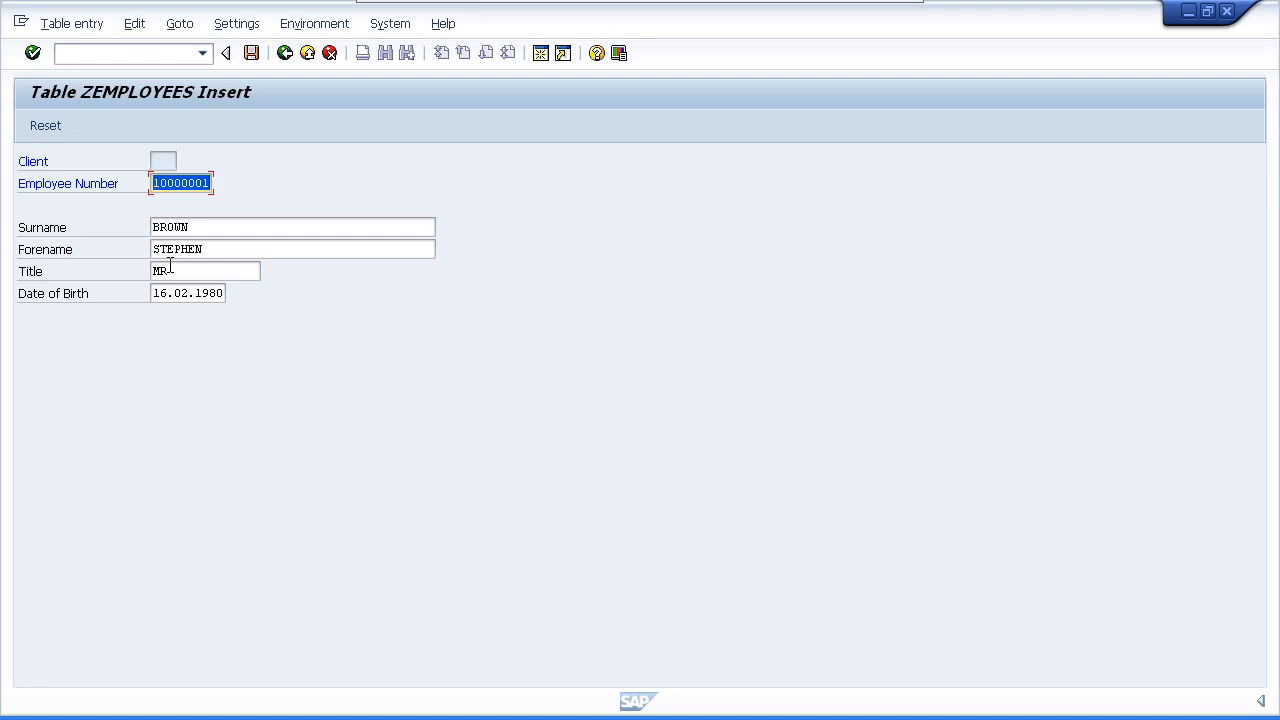
left_click(248, 53)
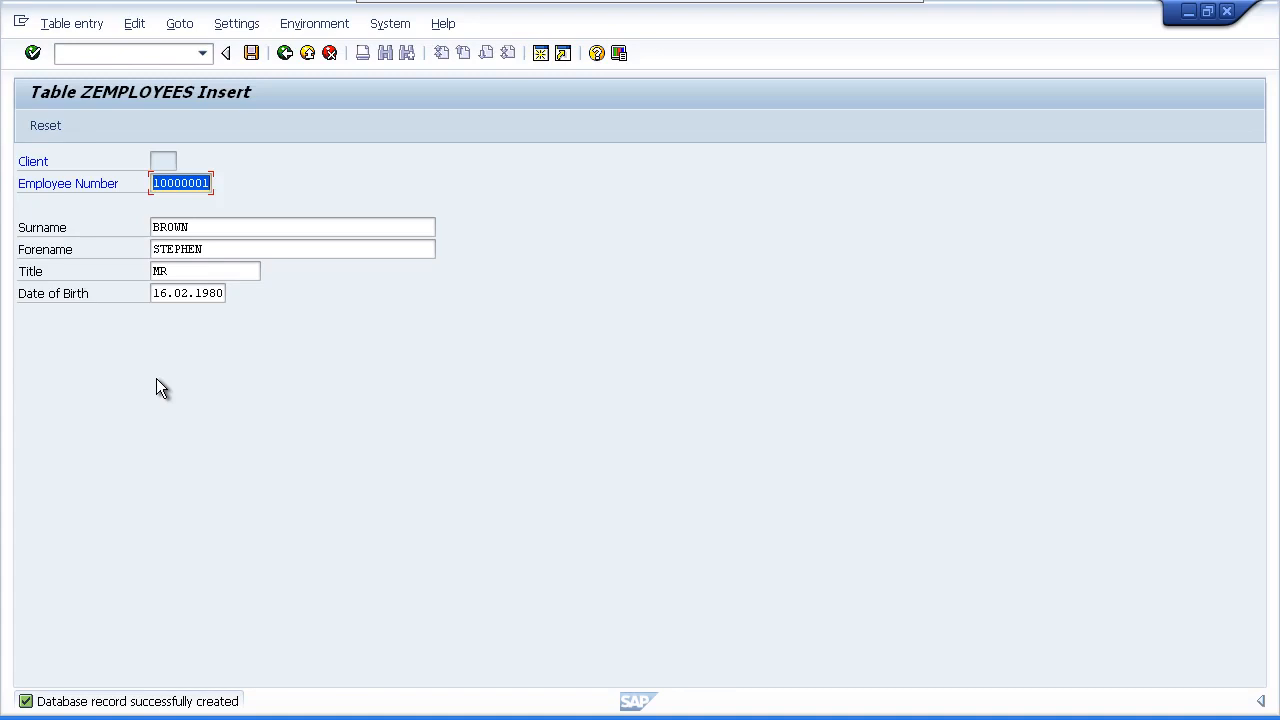
Reset the entry form and enter the second employee's number, surname and forename.
left_click(44, 124)
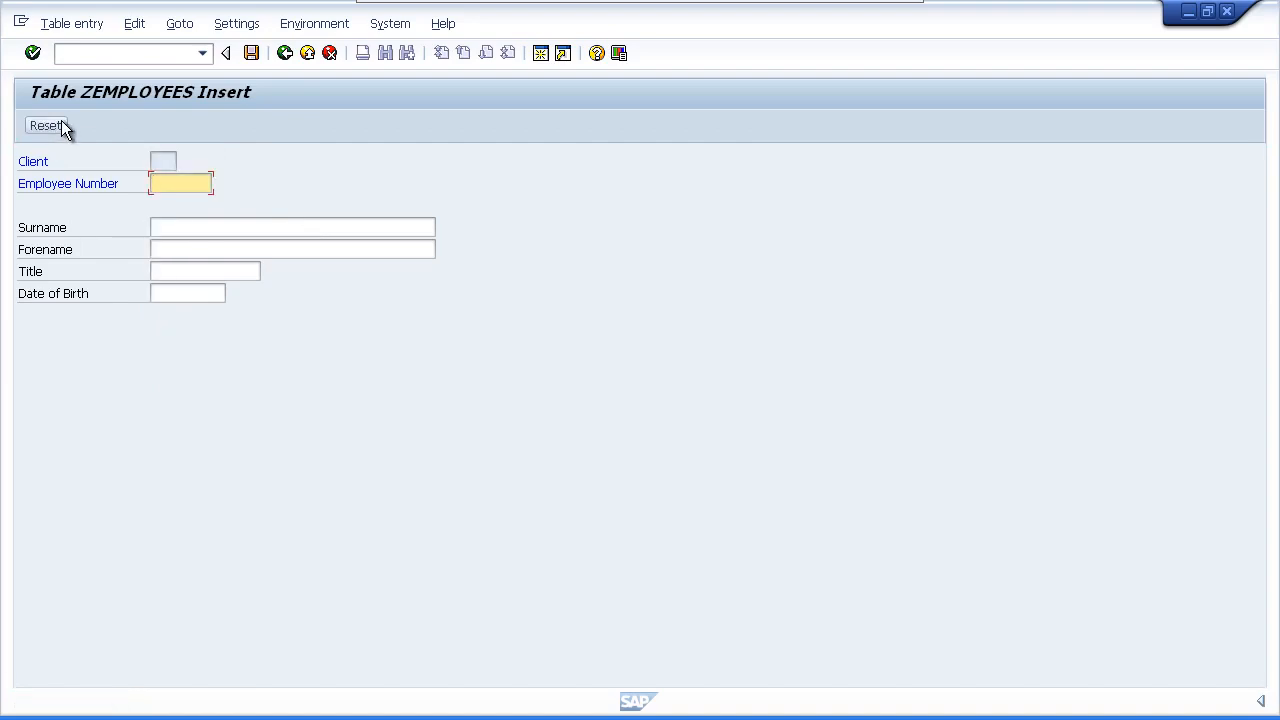
type("10000")
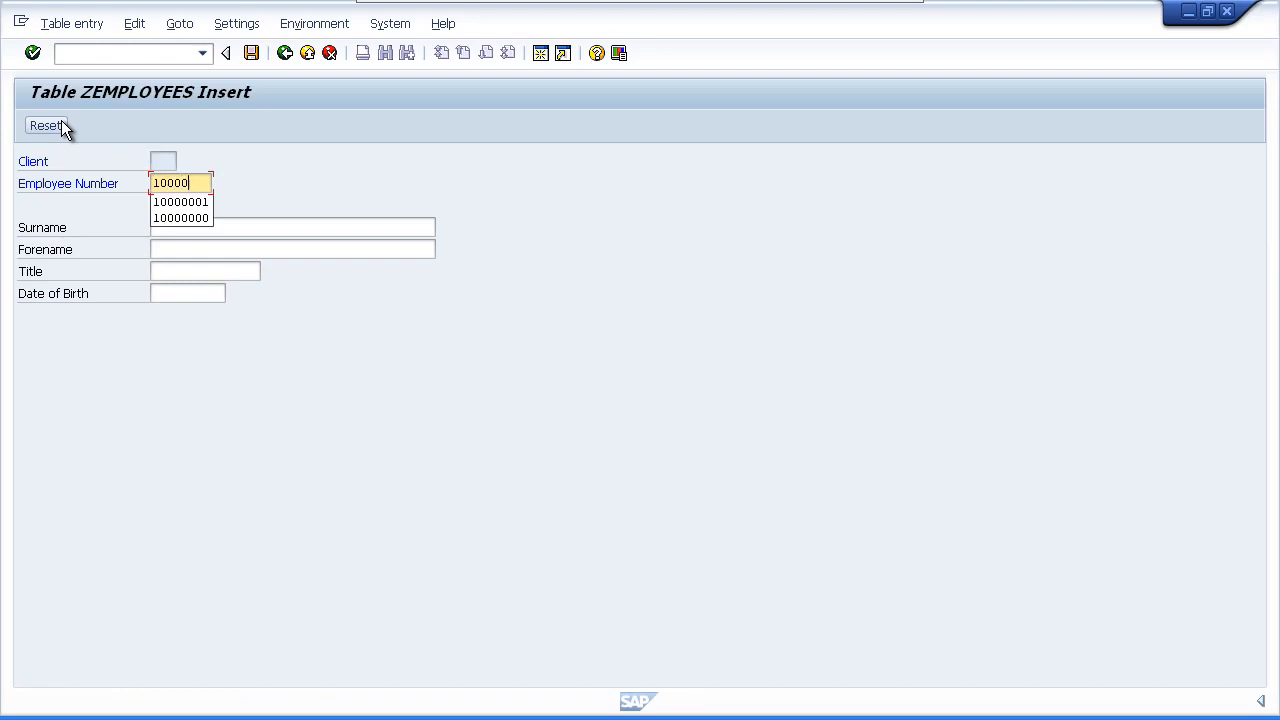
type("002")
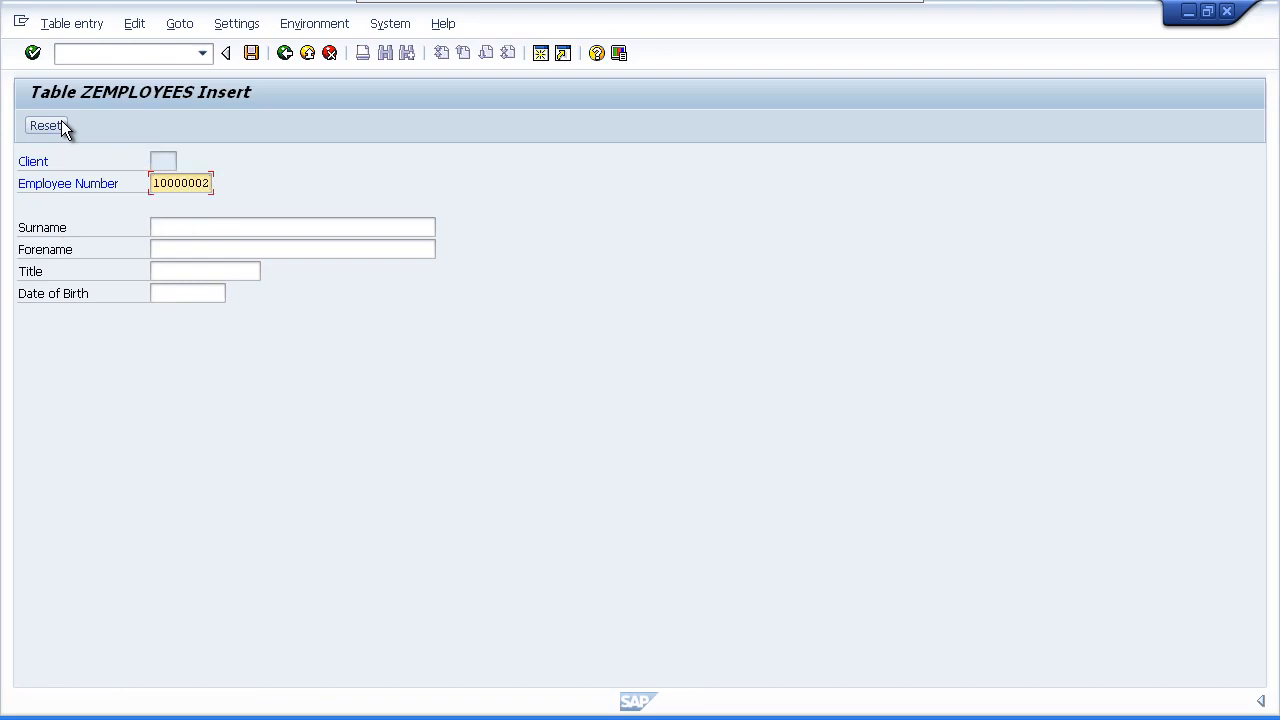
key("Tab")
type("Jo")
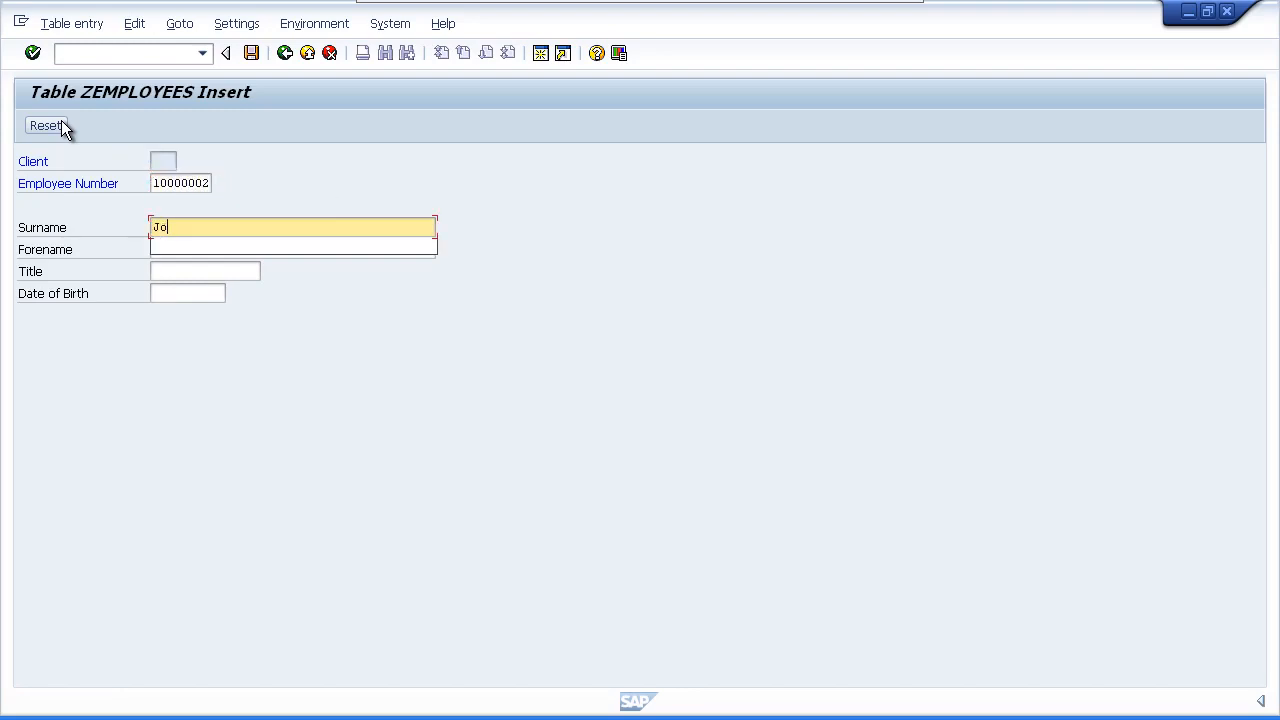
type("nes")
key("Tab")
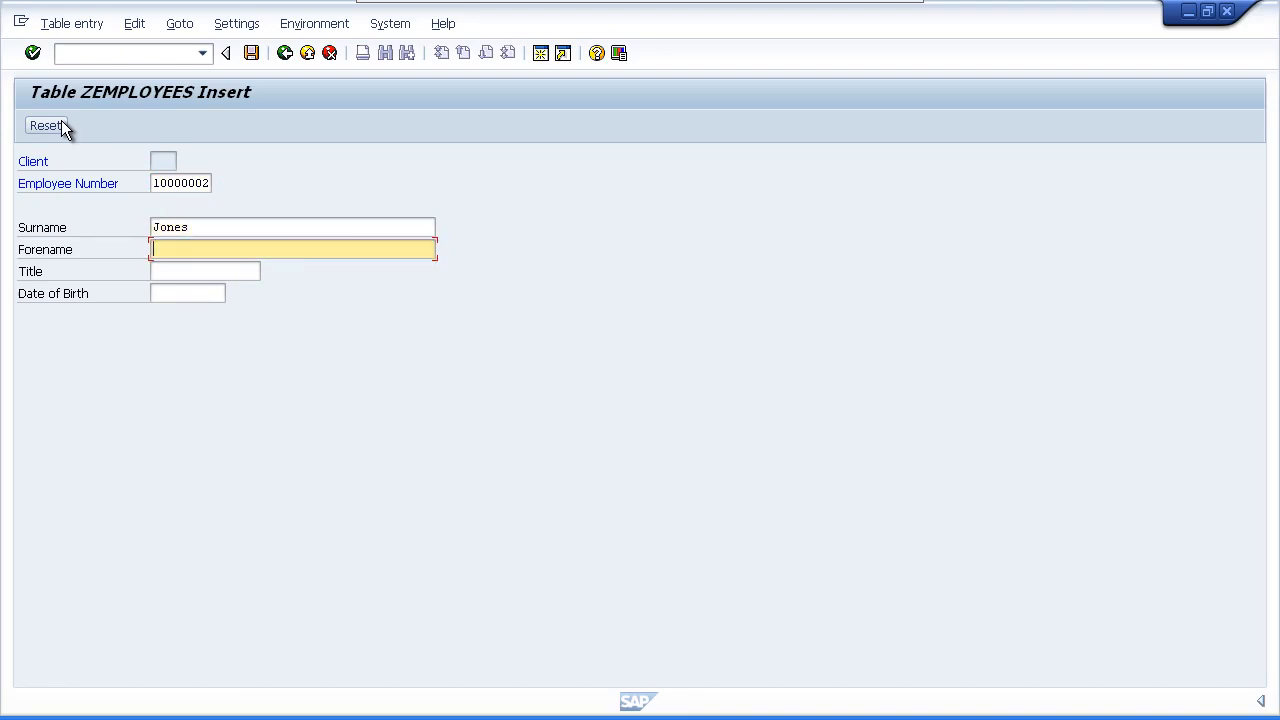
type("Amy")
key("Tab")
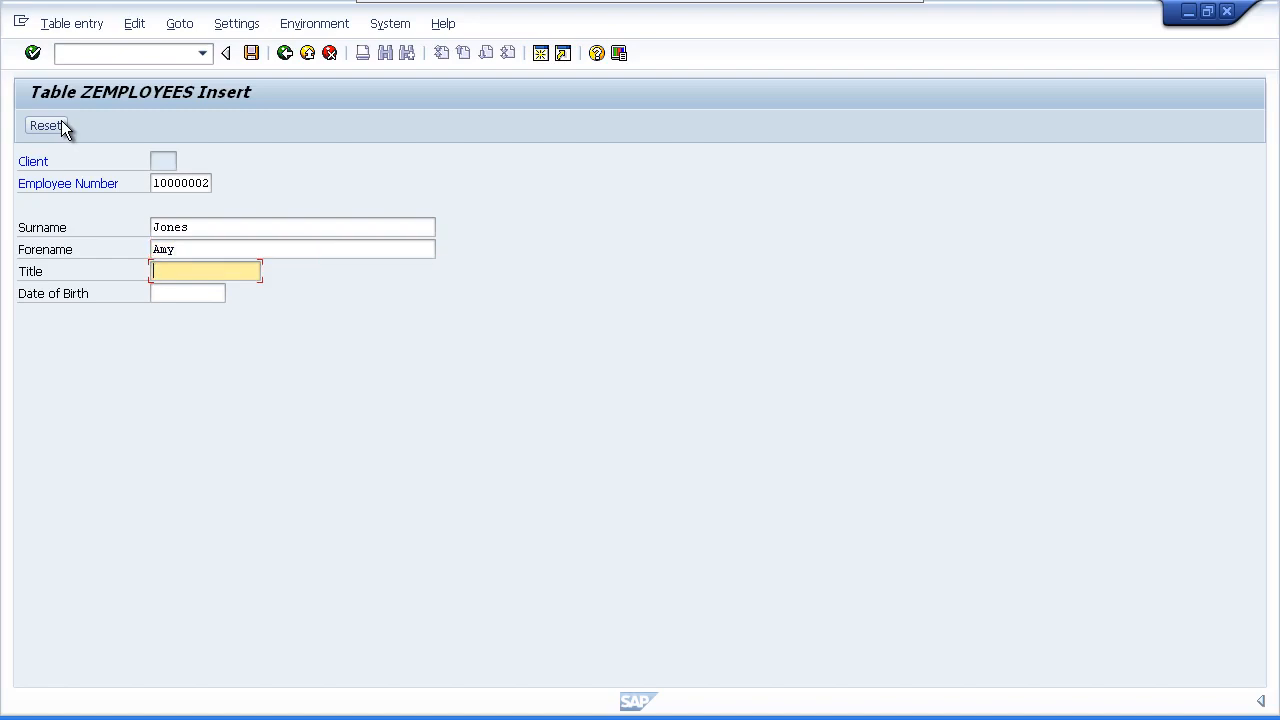
Set the second employee's title to MRS, enter the date of birth, and save the record.
type("MRs")
key("Tab")
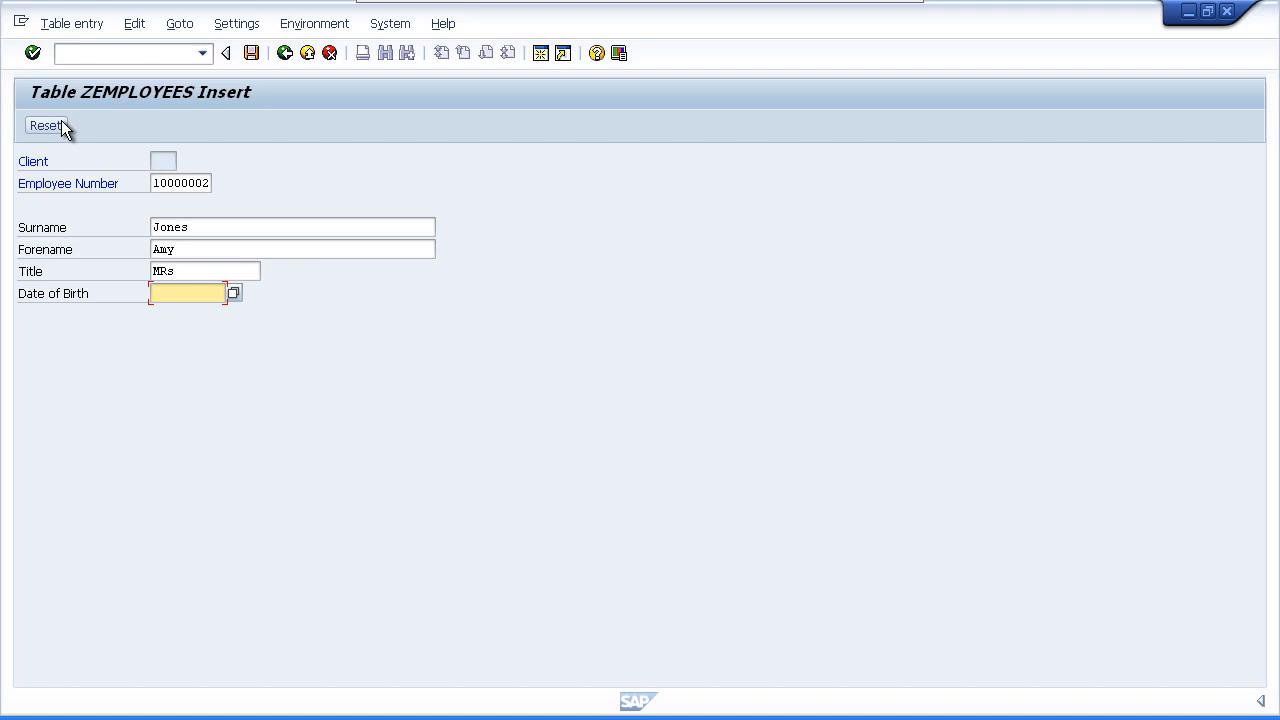
type("181169")
key("Return")
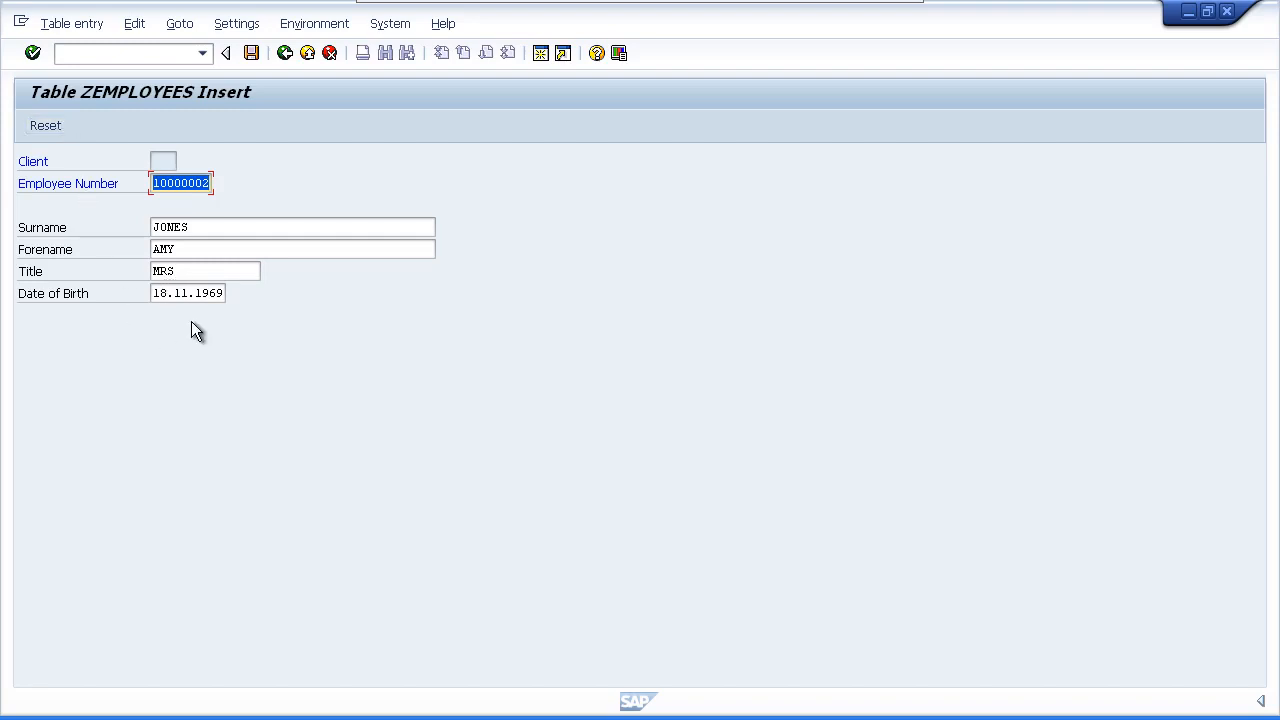
left_click(251, 53)
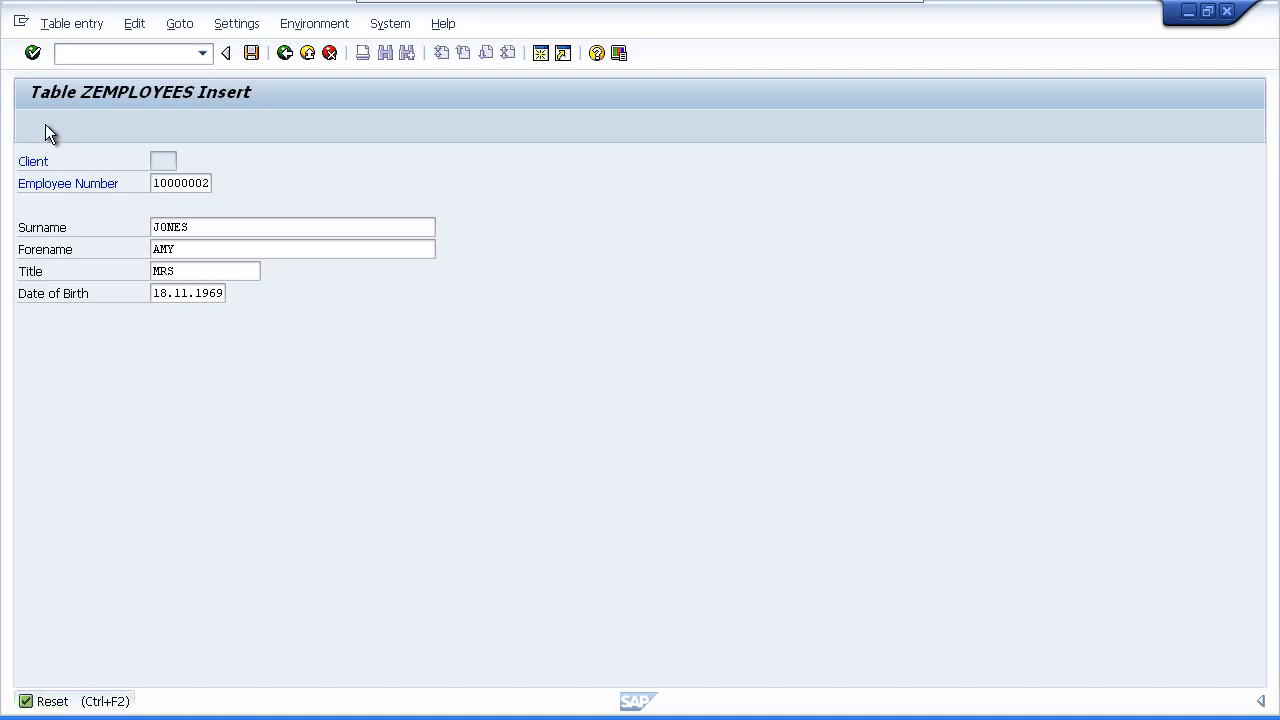
Reset the entry form and enter the third employee's number, surname and forename.
left_click(47, 127)
type("100")
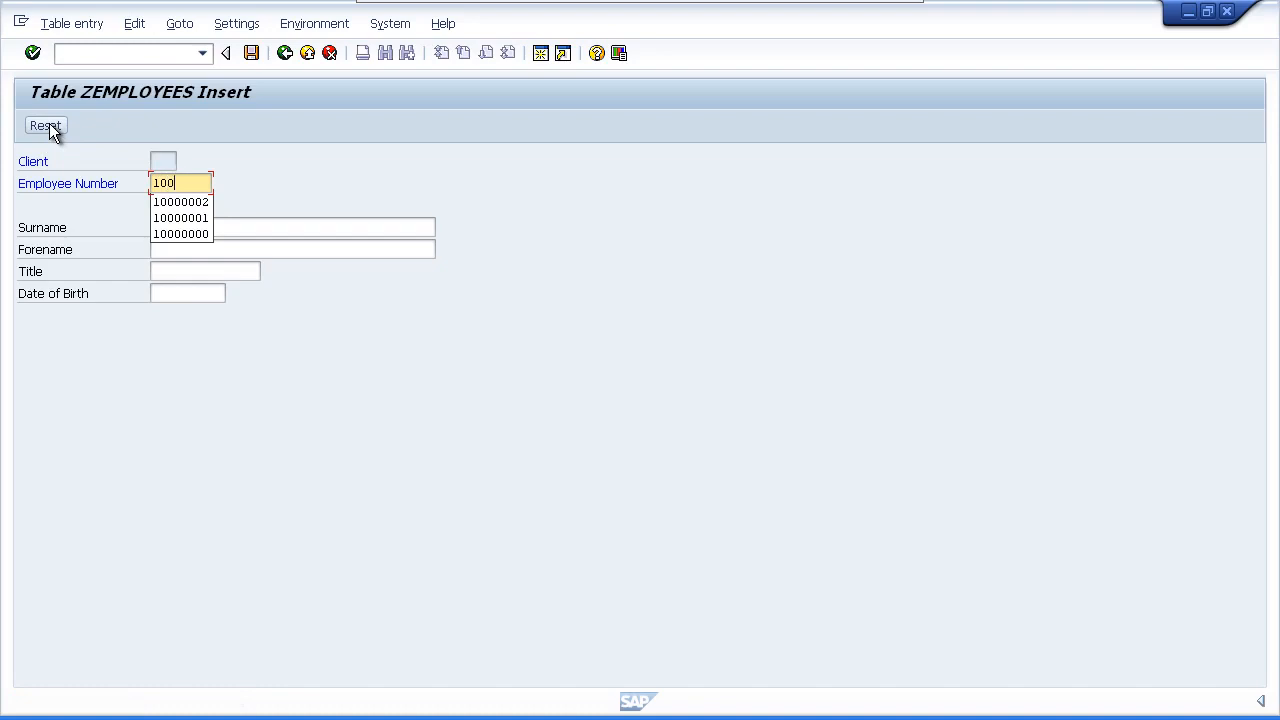
type("00003")
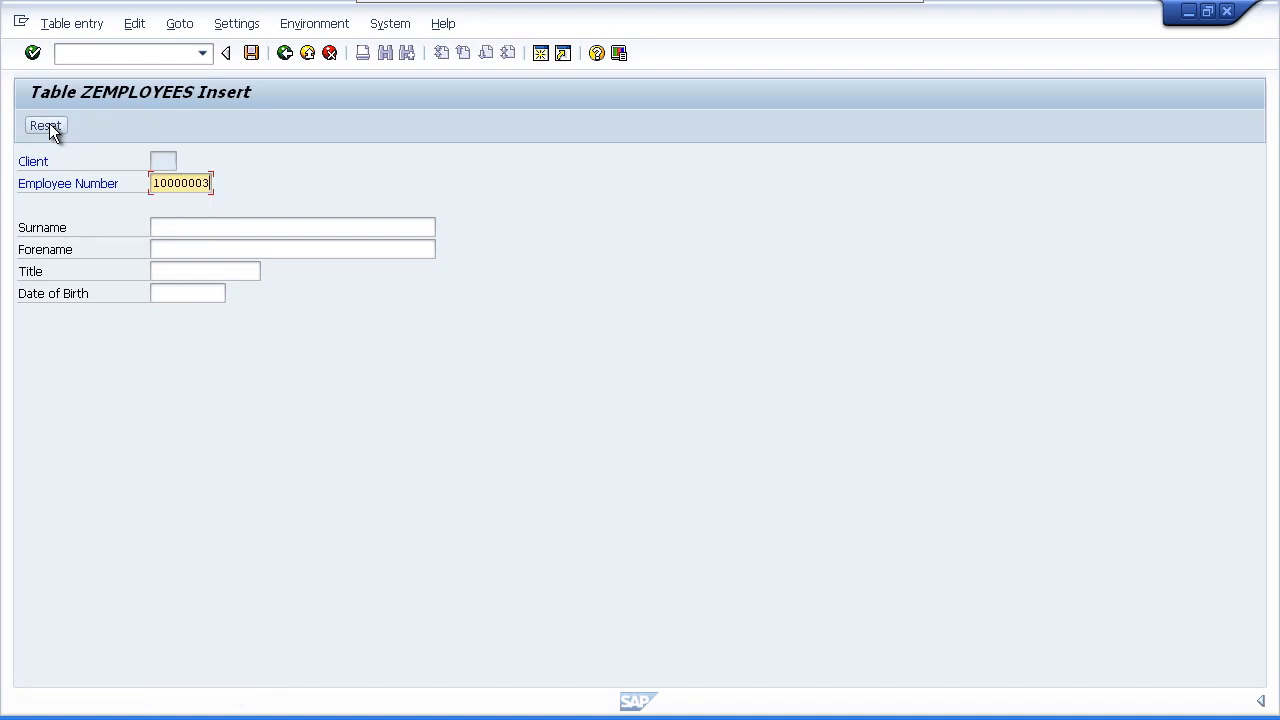
key("Tab")
type("M")
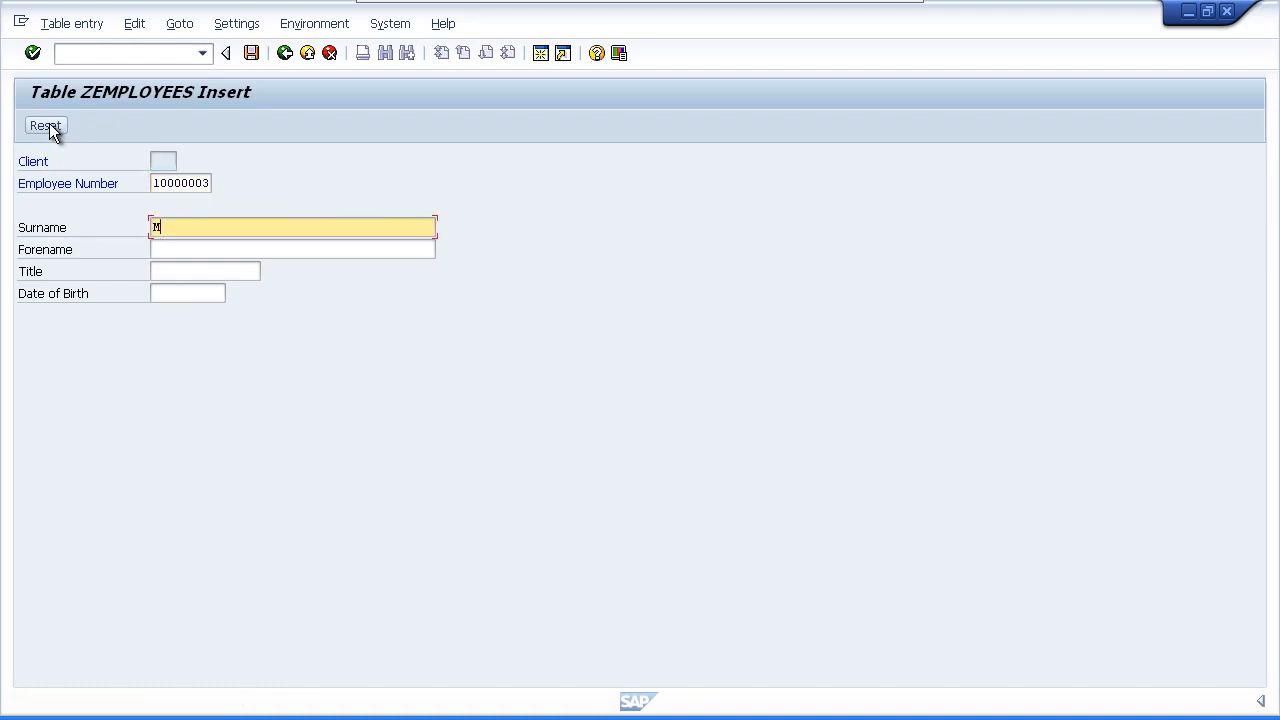
type("ichaels")
key("Tab")
type("Andrew")
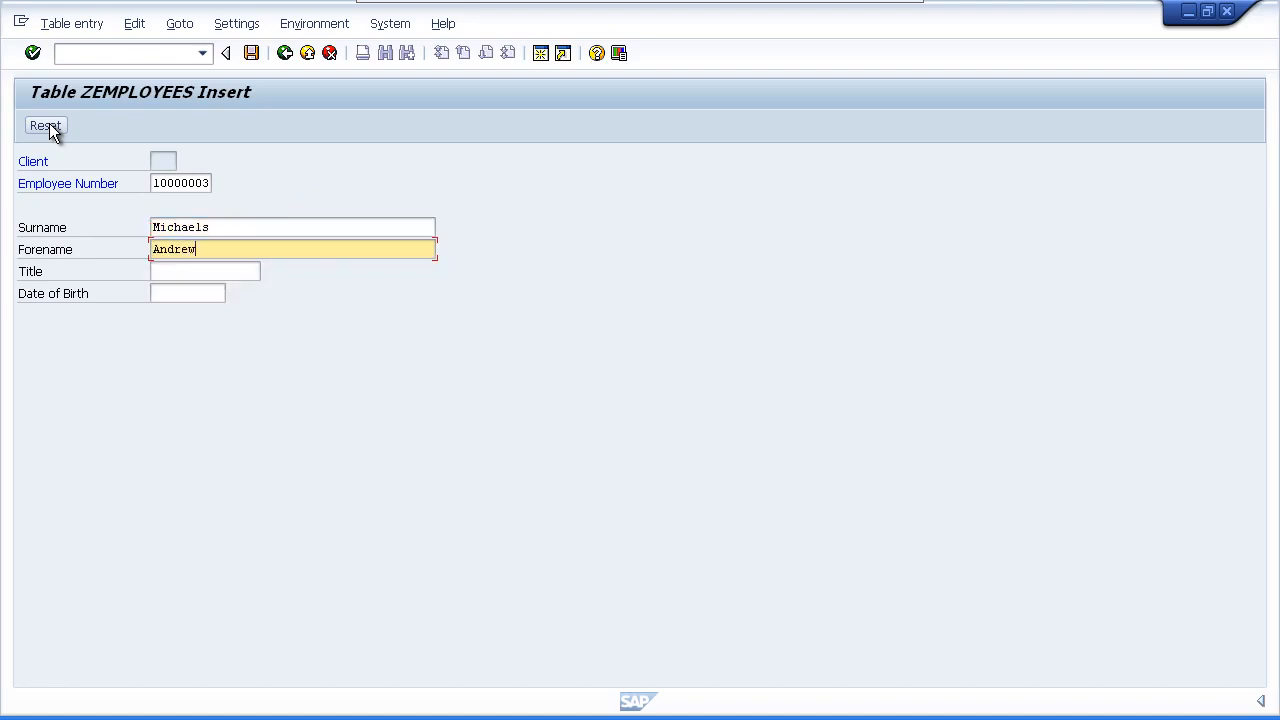
key("Tab")
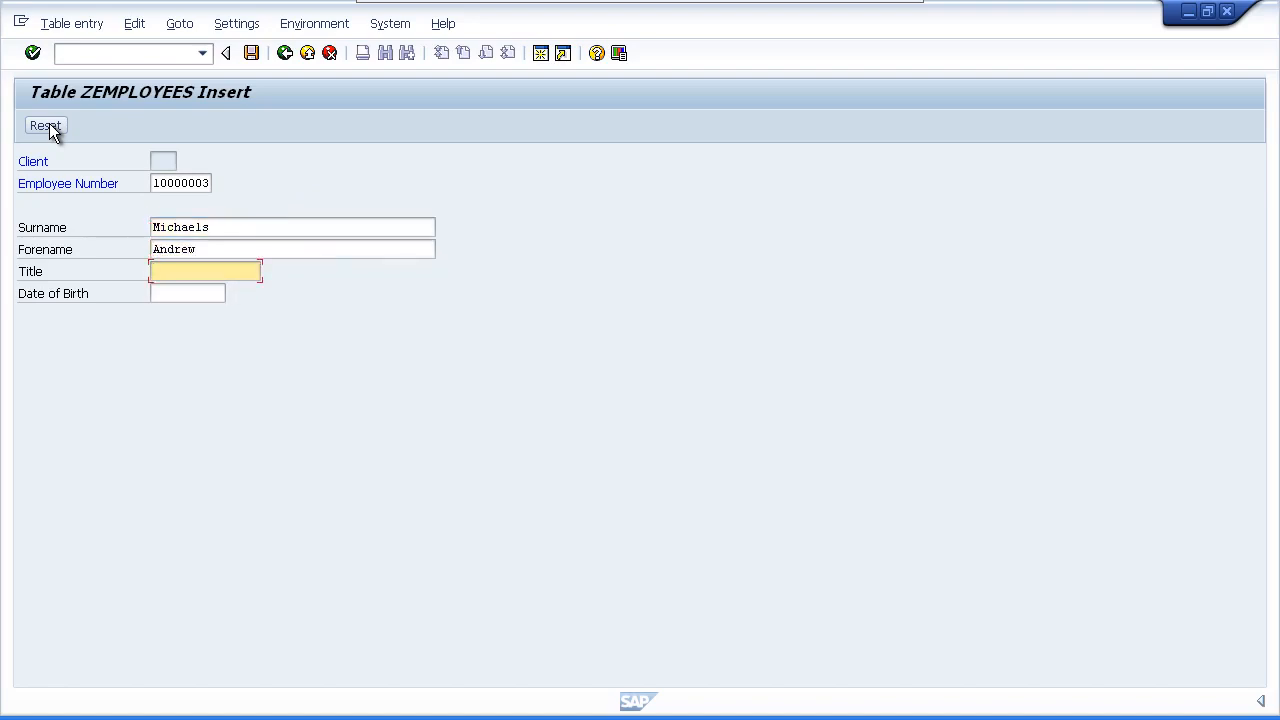
Set the third employee's title to Mr, enter the date of birth, and save the record.
type("Mr")
key("Tab")
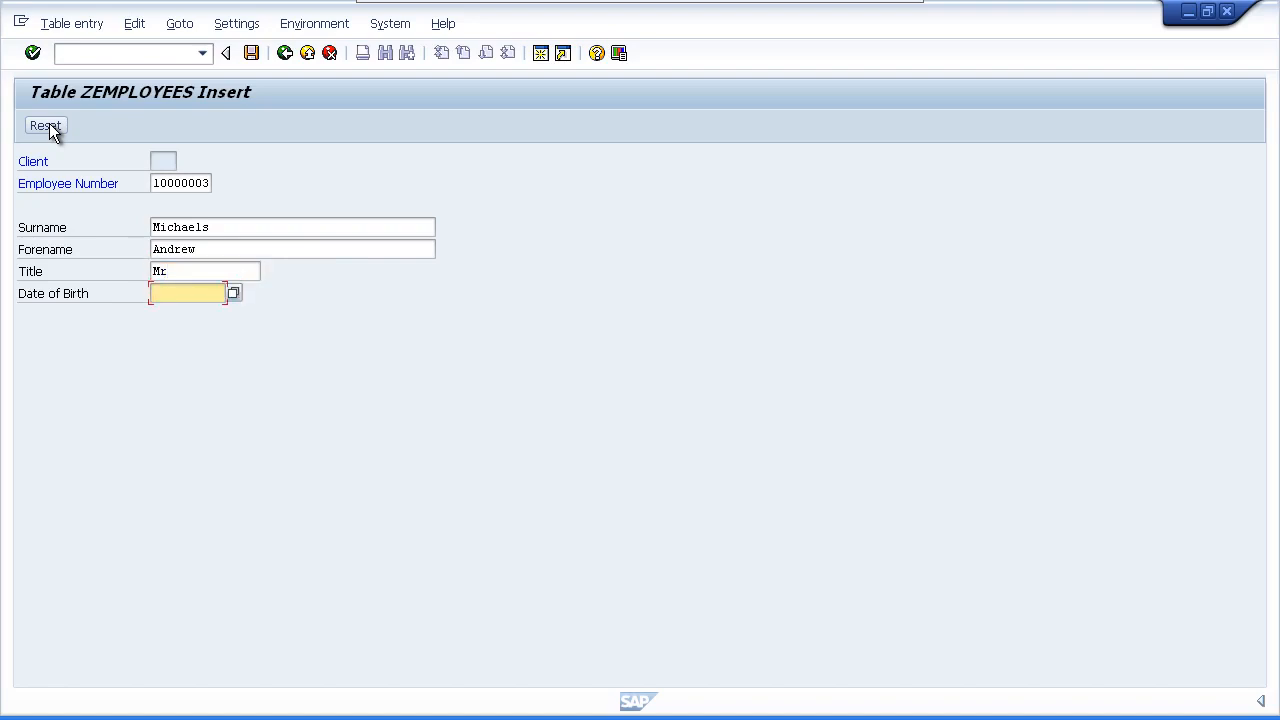
type("01.01.")
type("1977")
key("Return")
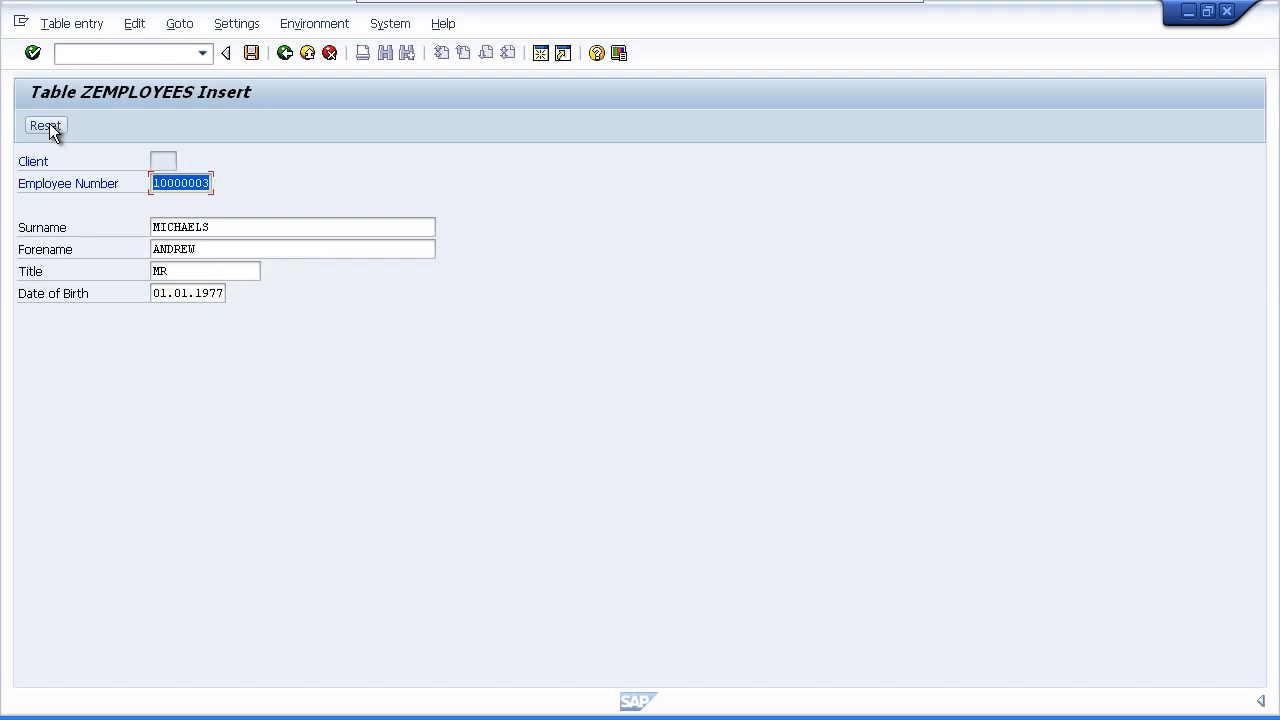
left_click(251, 52)
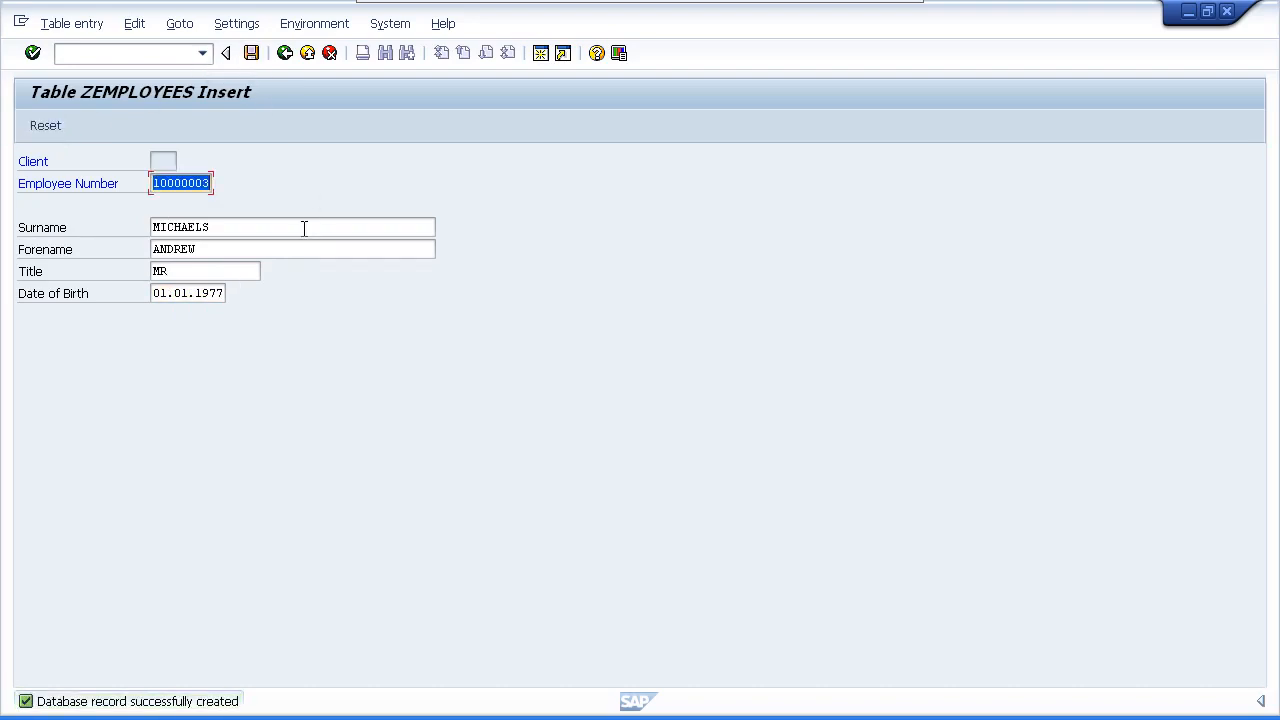
Overwrite the employee number, surname and forename in the filled form with the fourth employee's details.
type("1000")
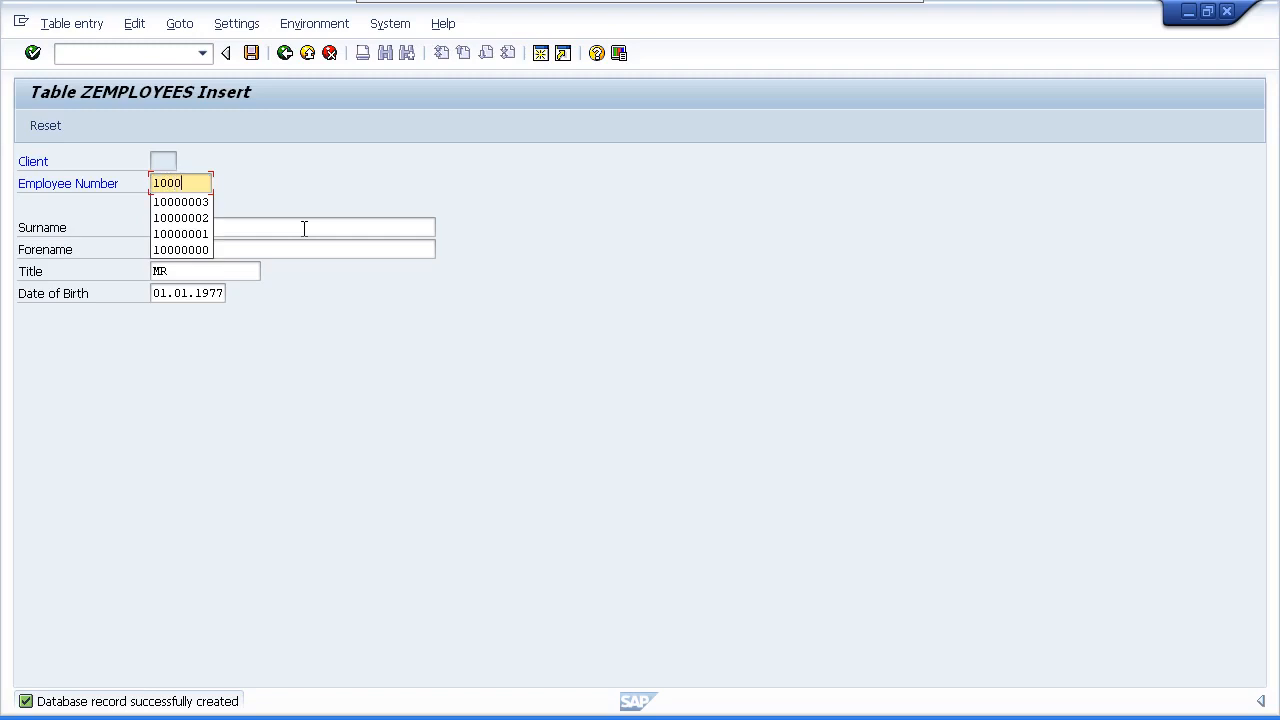
type("0004")
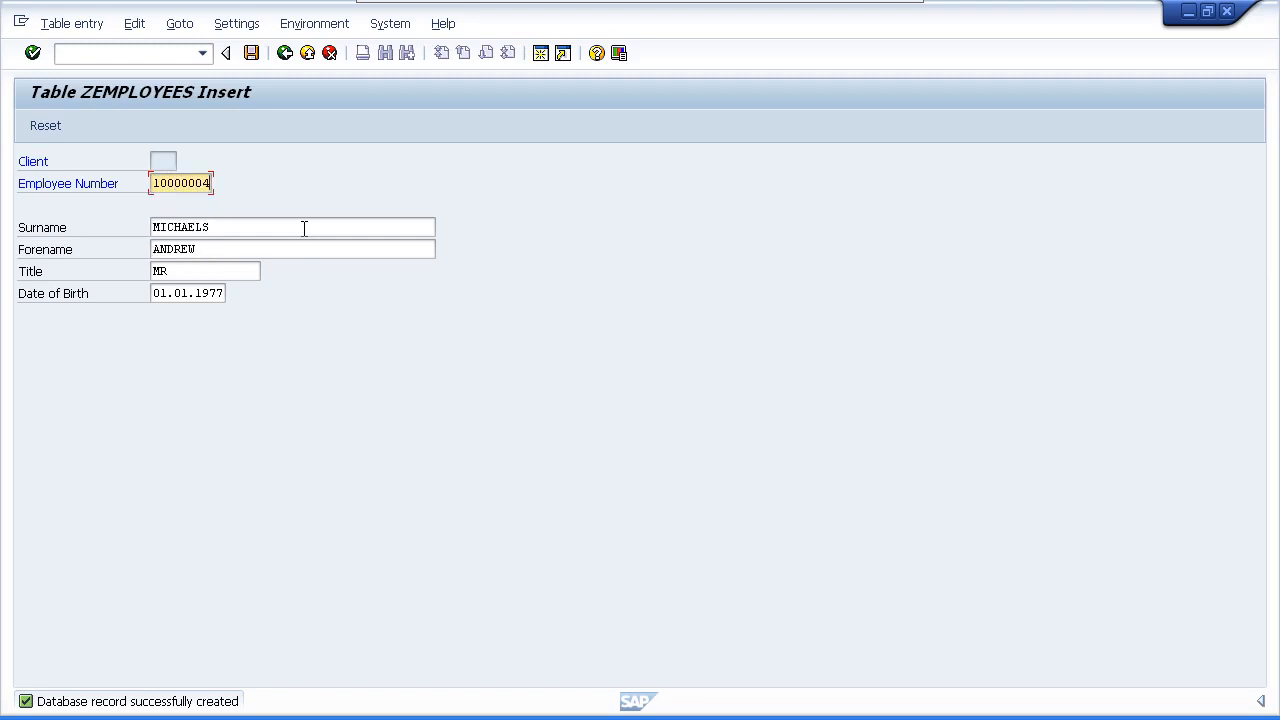
key("Tab")
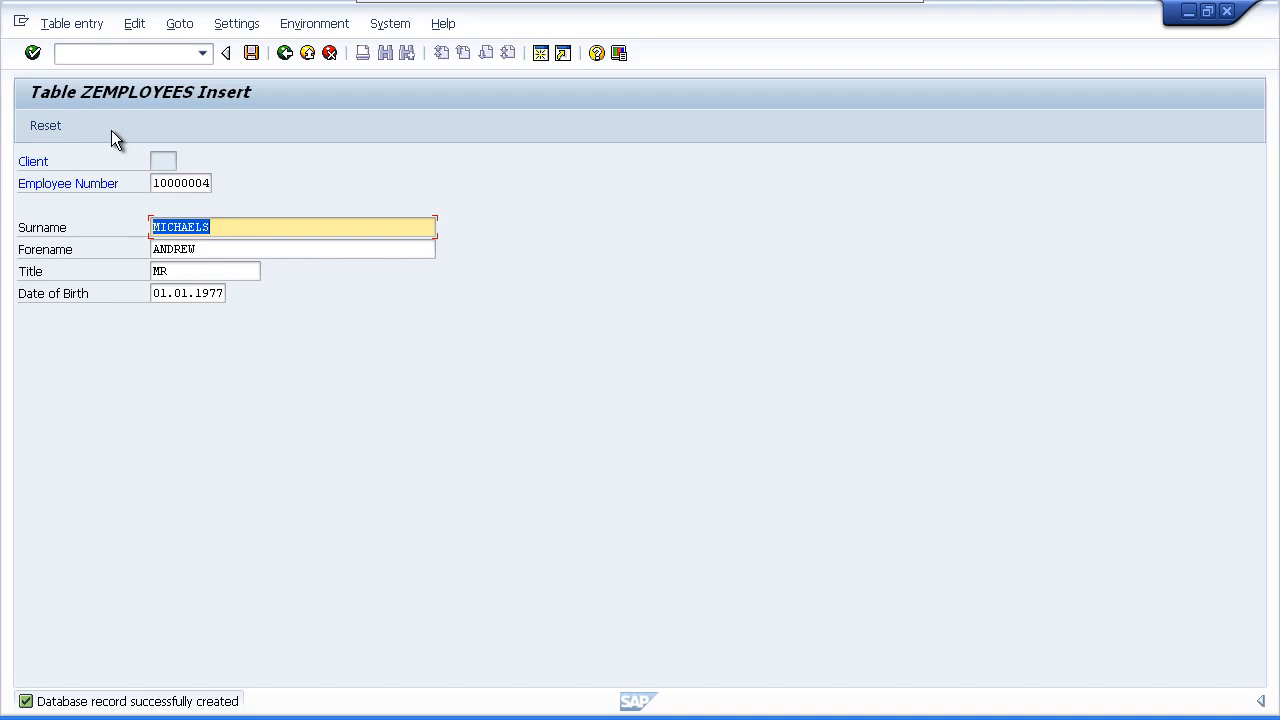
key("Delete")
type("Nichols")
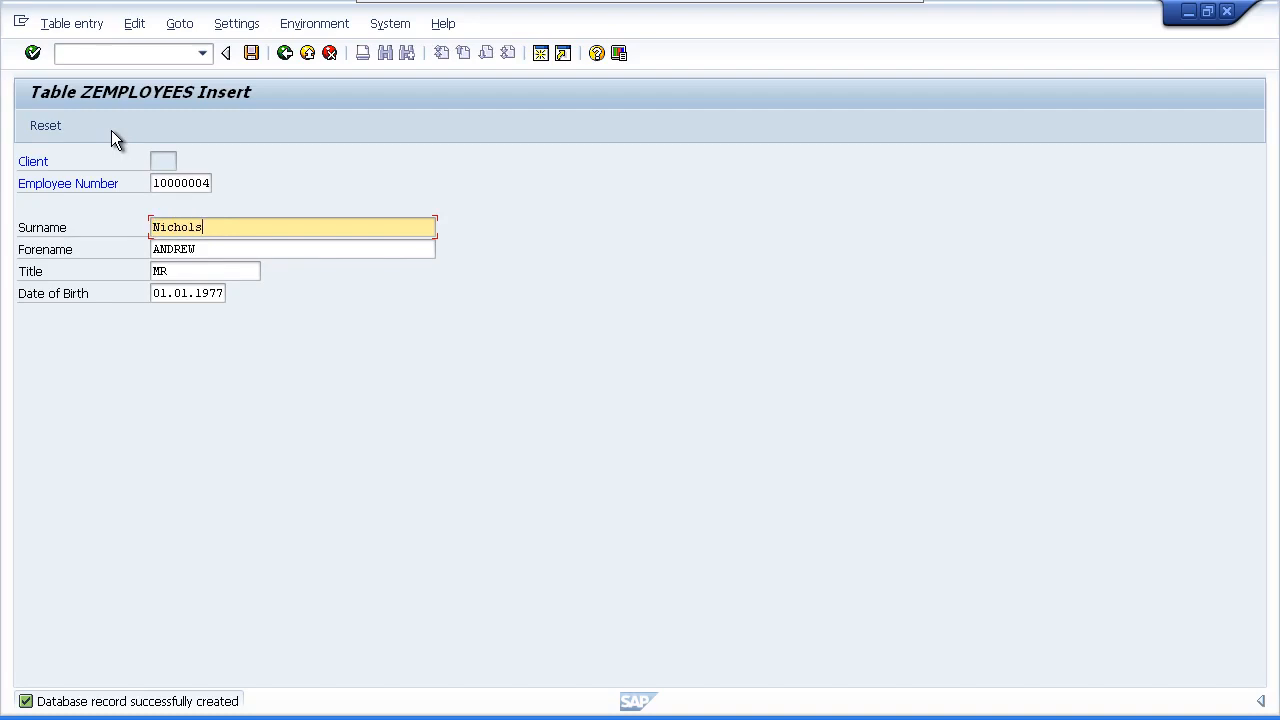
key("Tab")
type("BR")
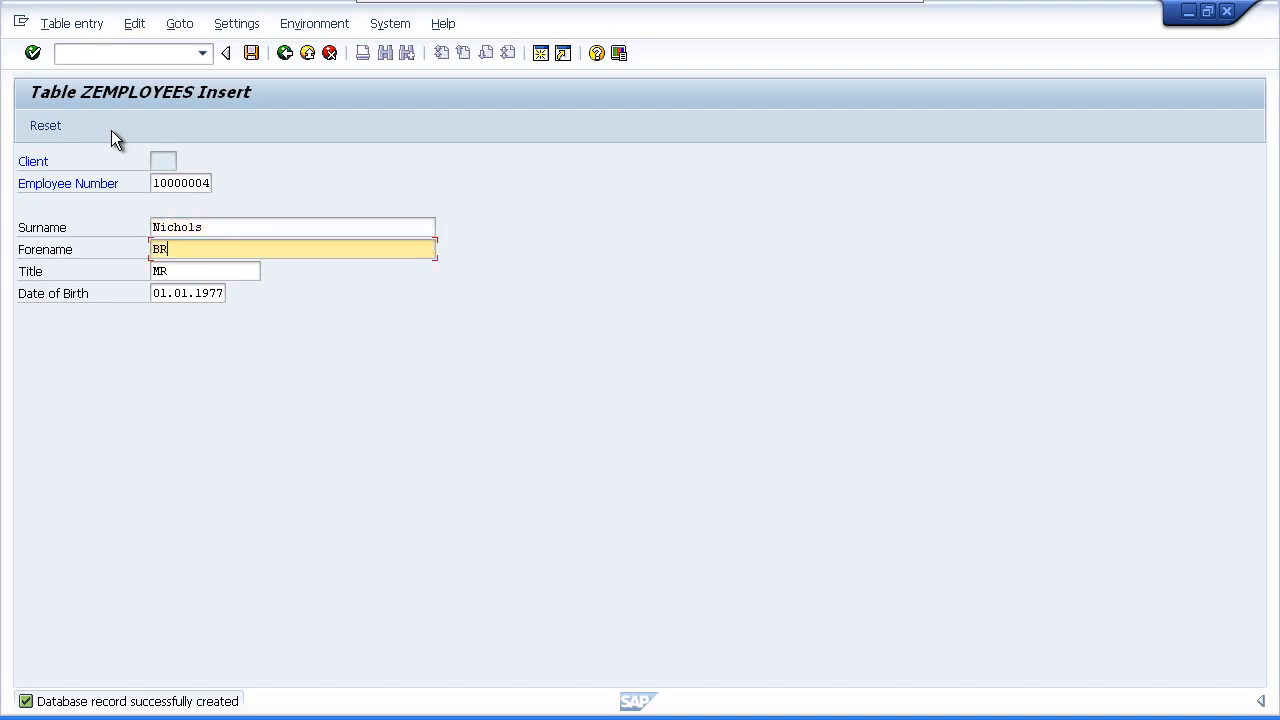
type("endan")
key("Tab")
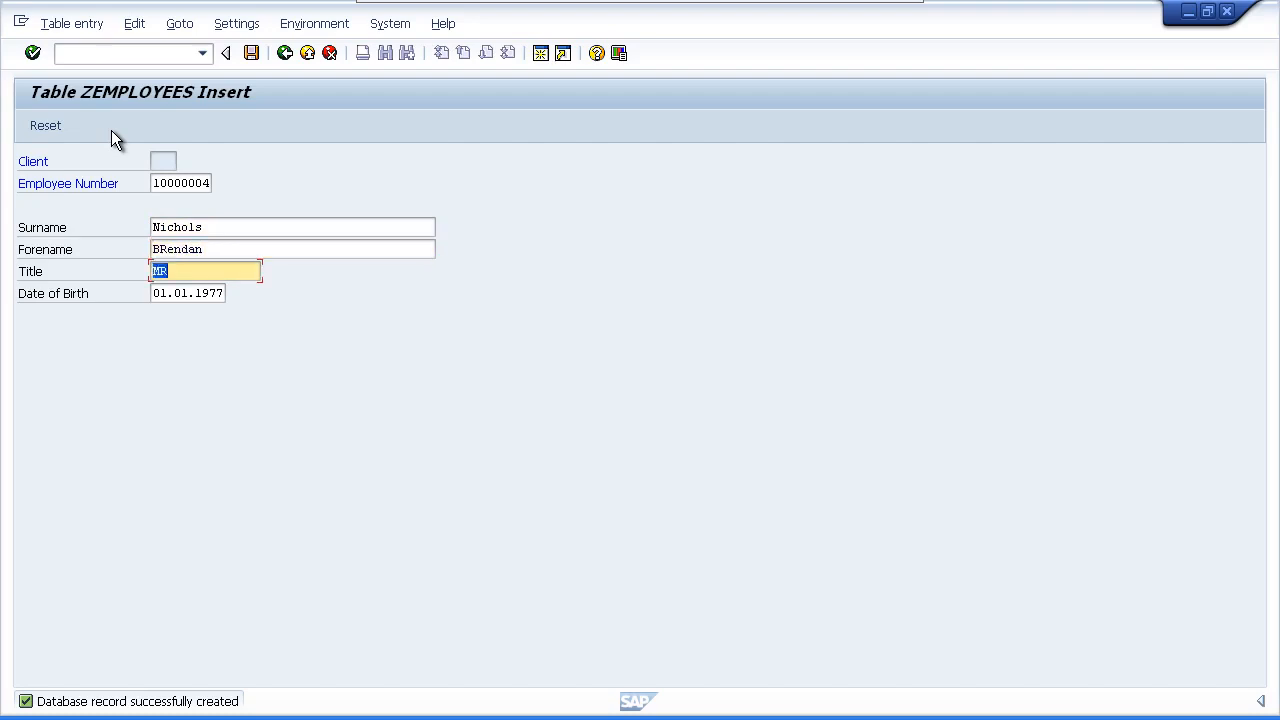
Keep the title MR, replace the date of birth with the fourth employee's, save the record and reset the form.
key("Tab")
type("02")
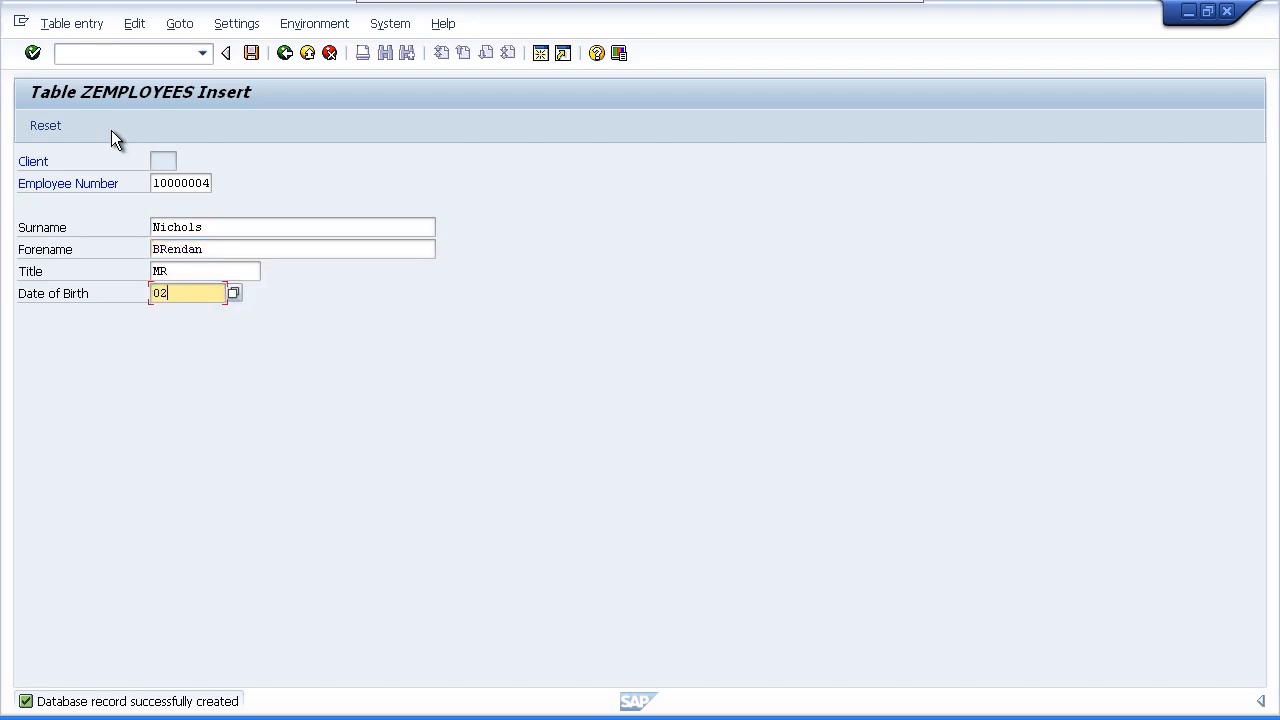
type(".12.1958")
key("Return")
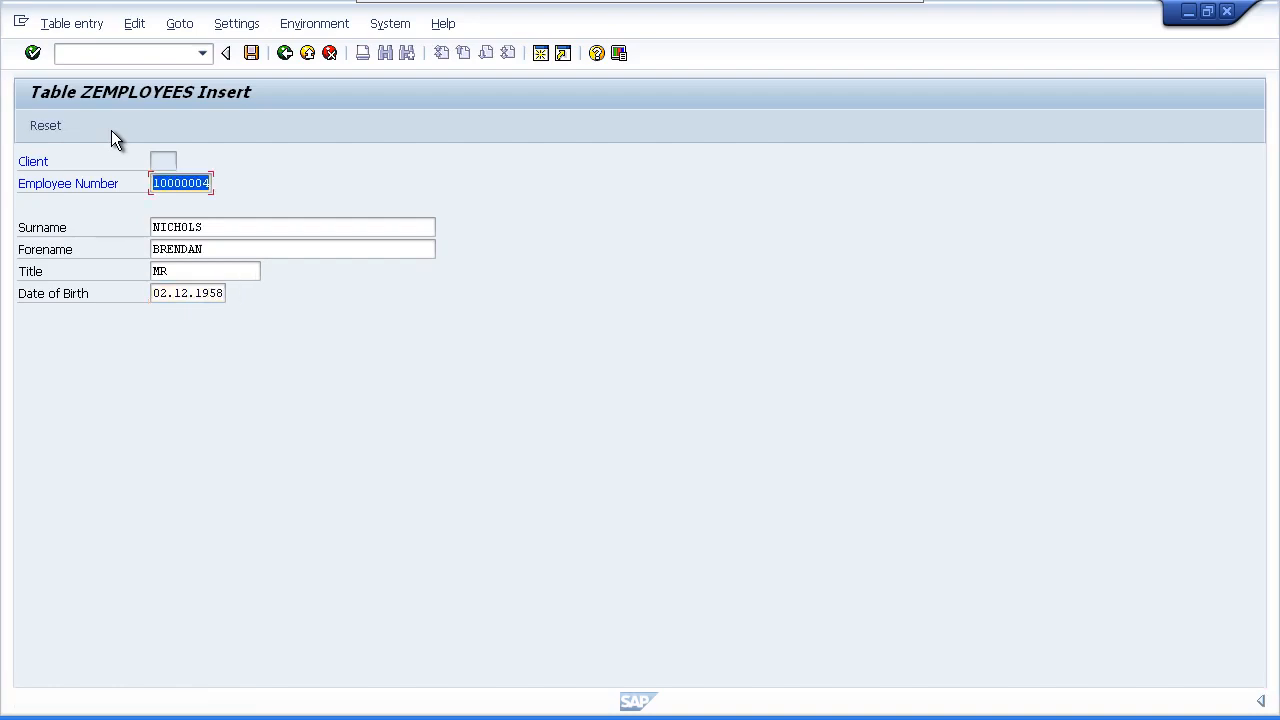
left_click(254, 52)
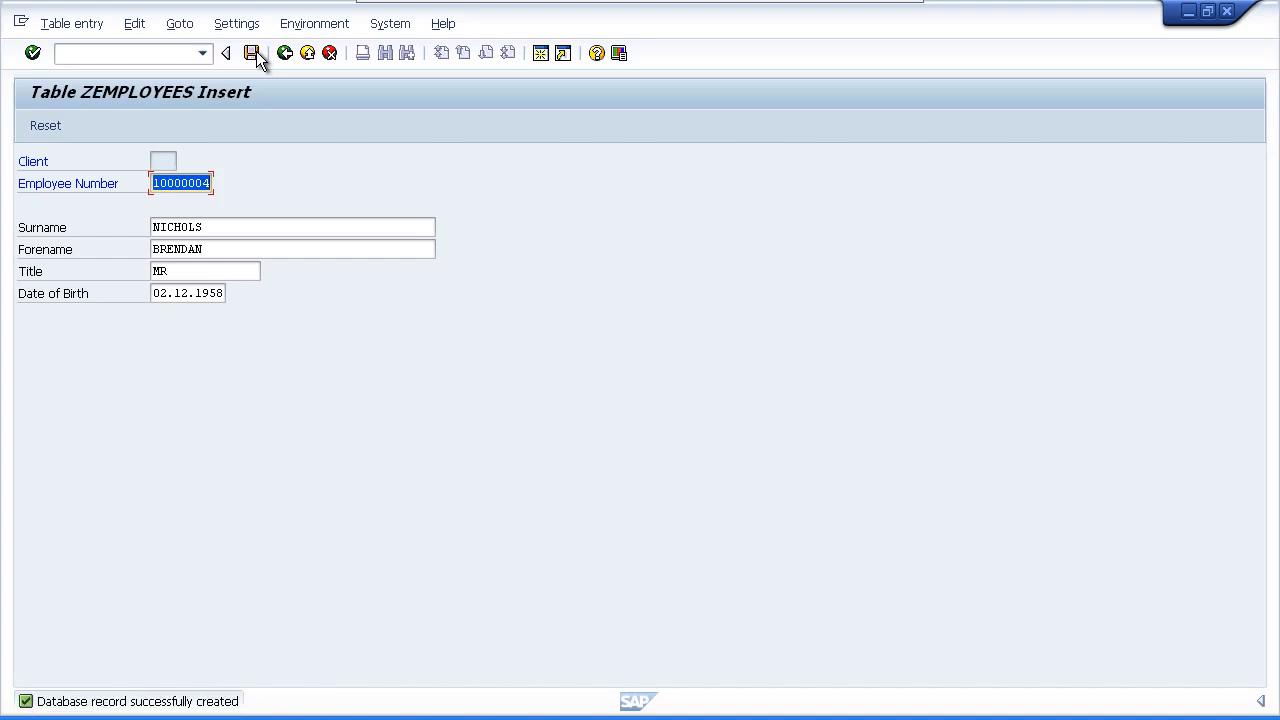
left_click(48, 126)
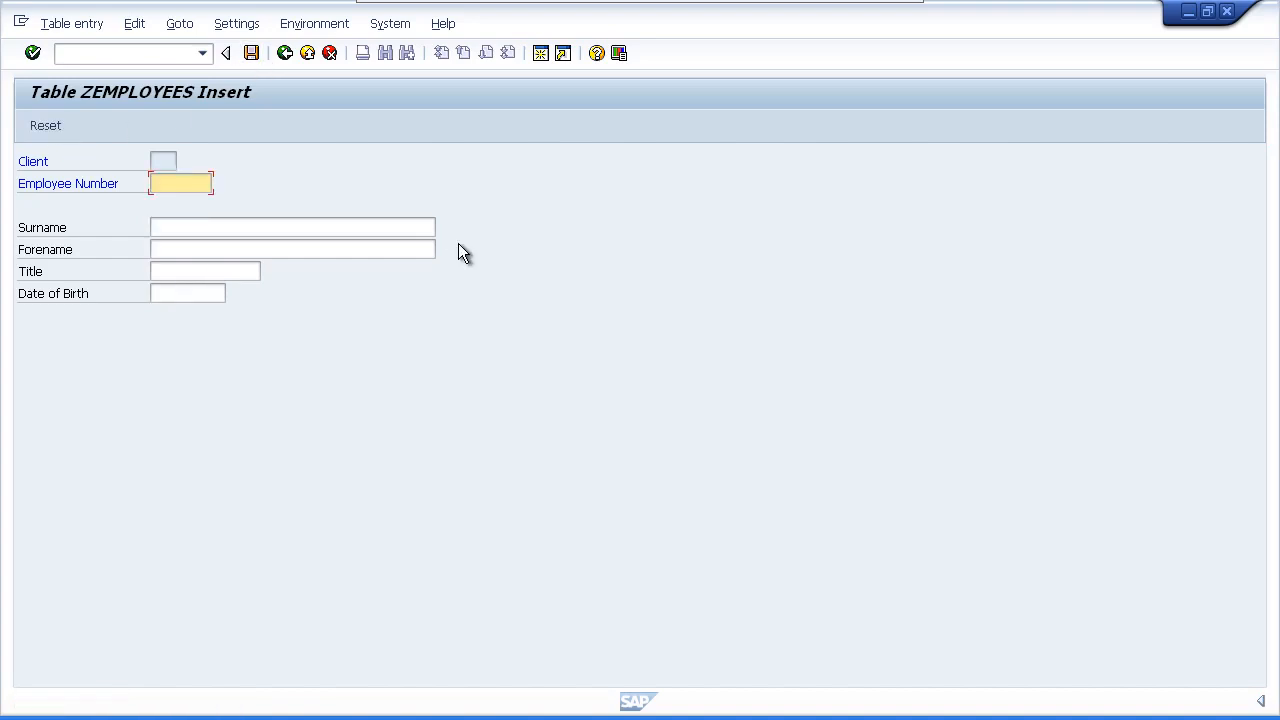
Enter the fifth employee's number, surname and forename in the empty entry form.
type("1")
key("Down")
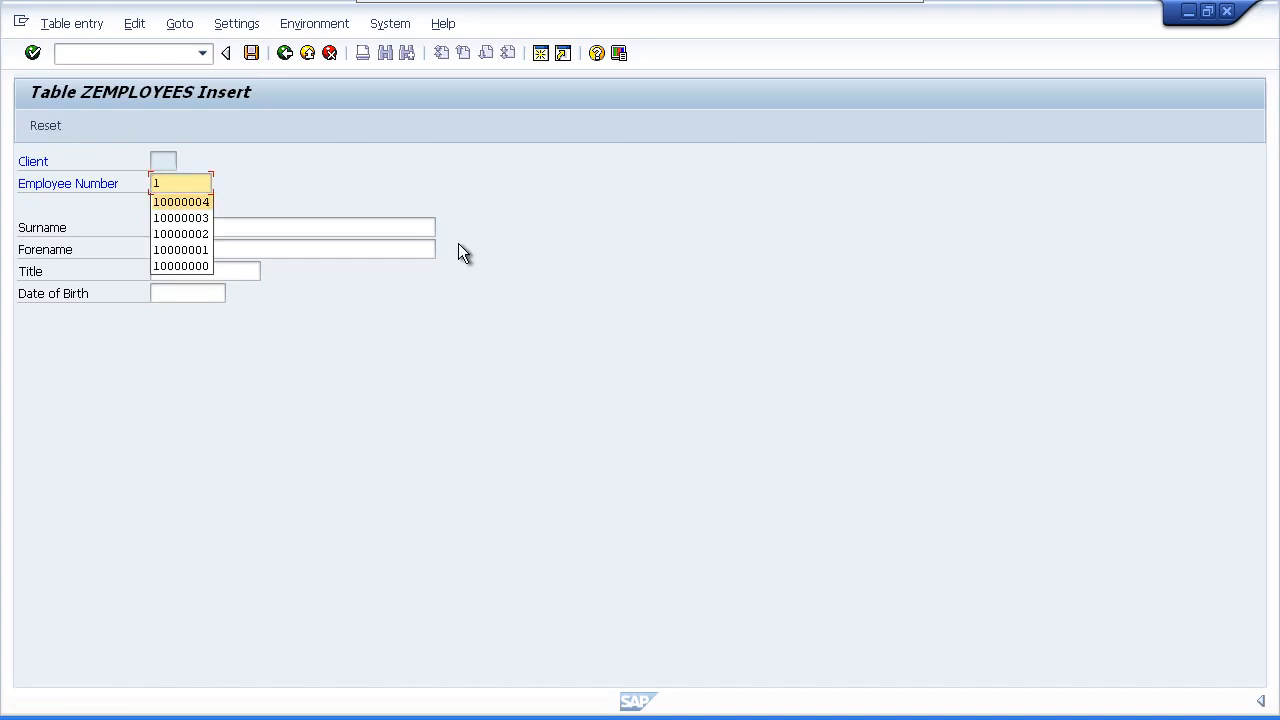
key("Return")
key("BackSpace")
type("5")
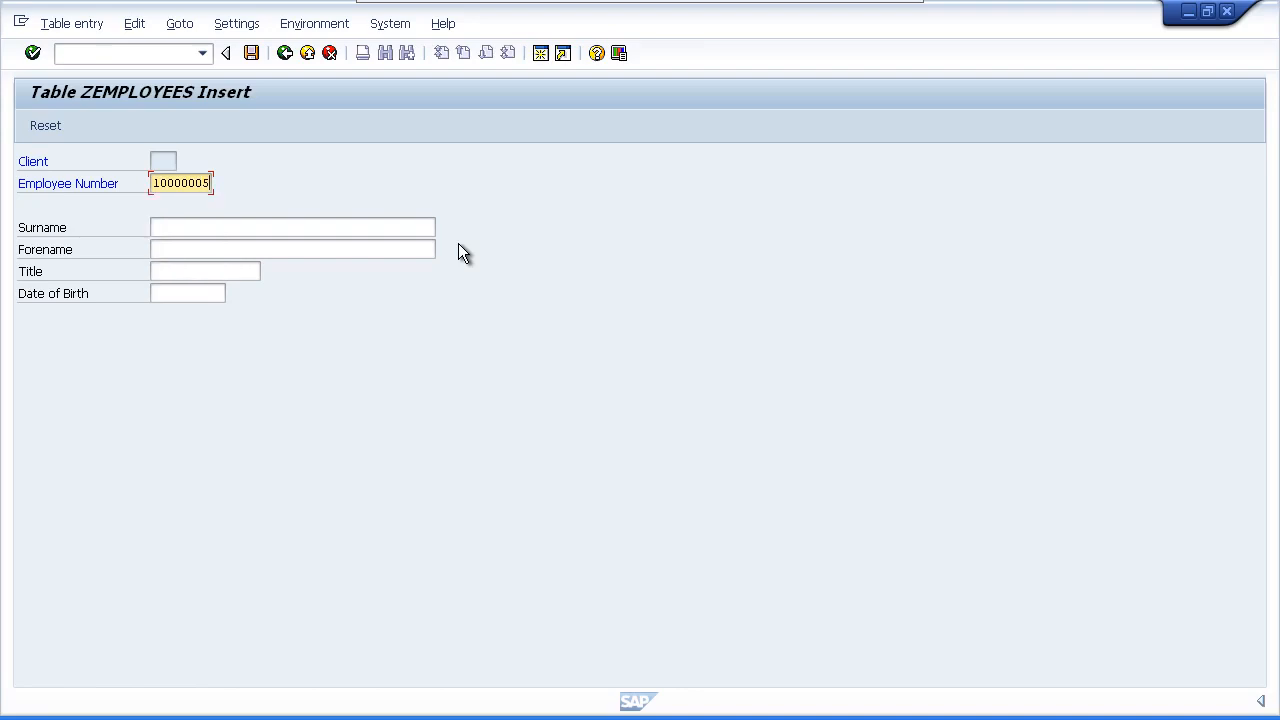
key("Tab")
type("Mills")
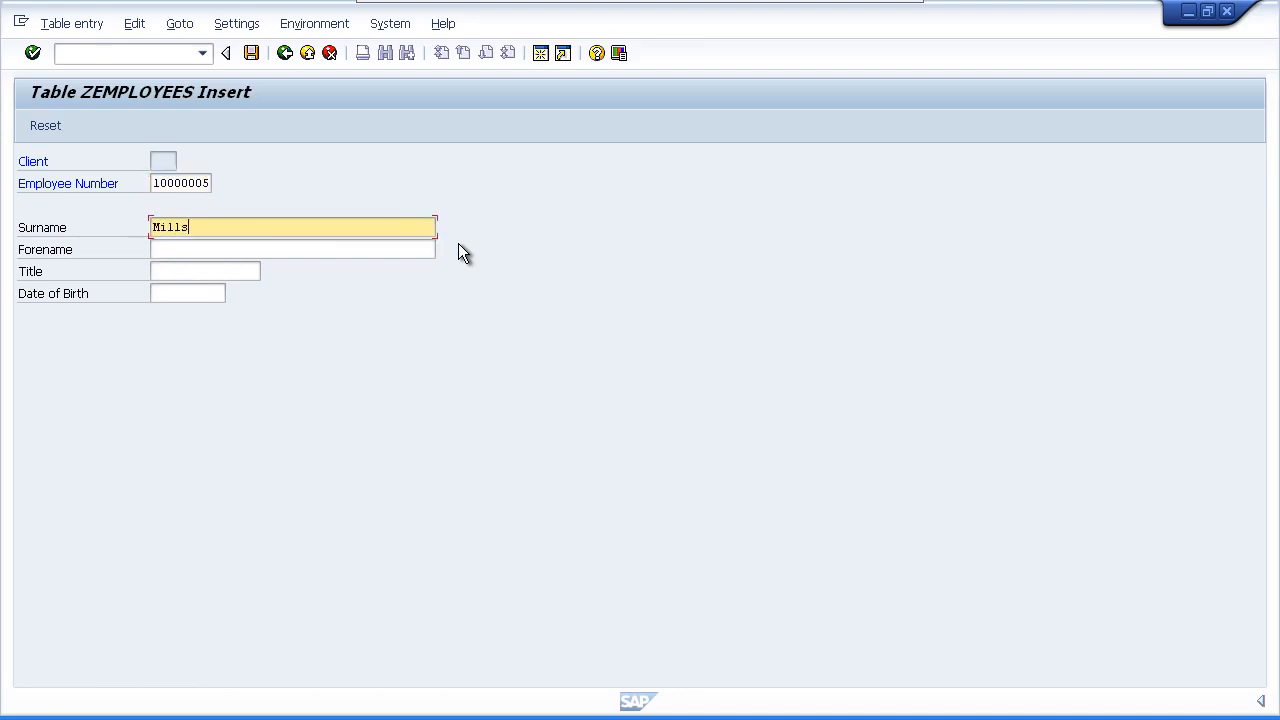
key("Tab")
type("Alice")
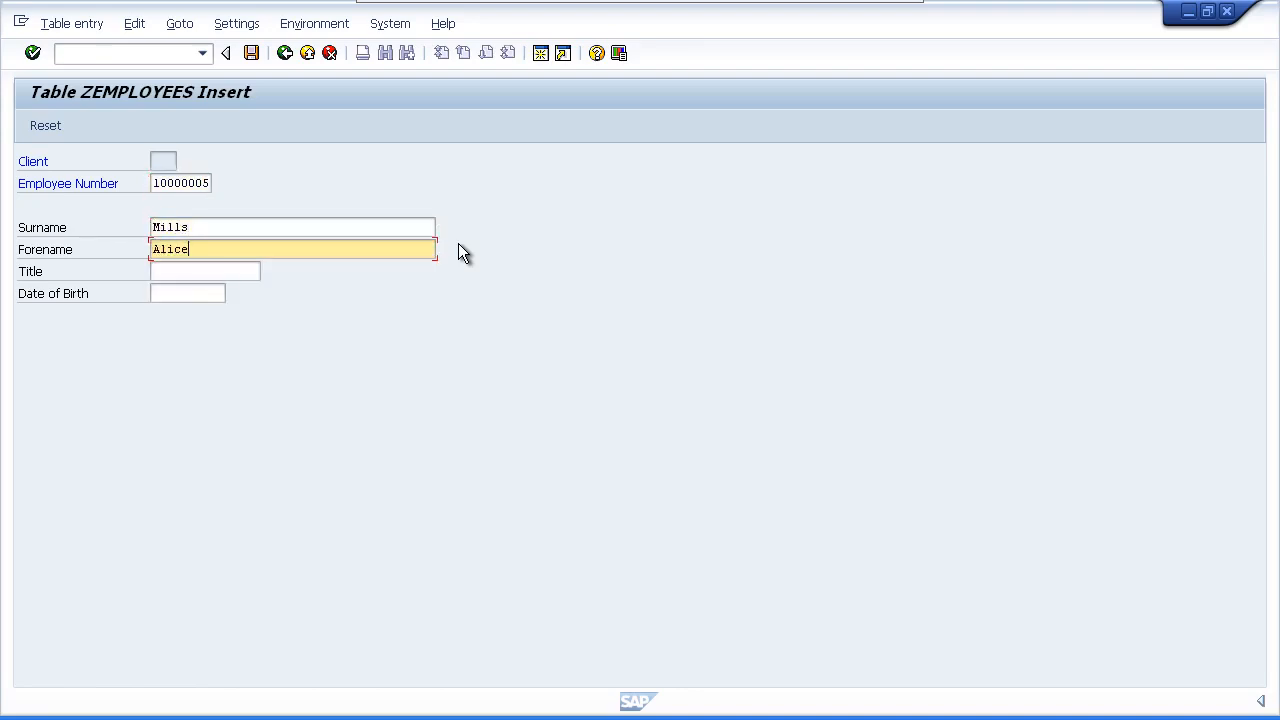
Set the fifth employee's title to Mrs and enter the date of birth.
key("Tab")
key("BackSpace")
key("Down")
key("Down")
key("Return")
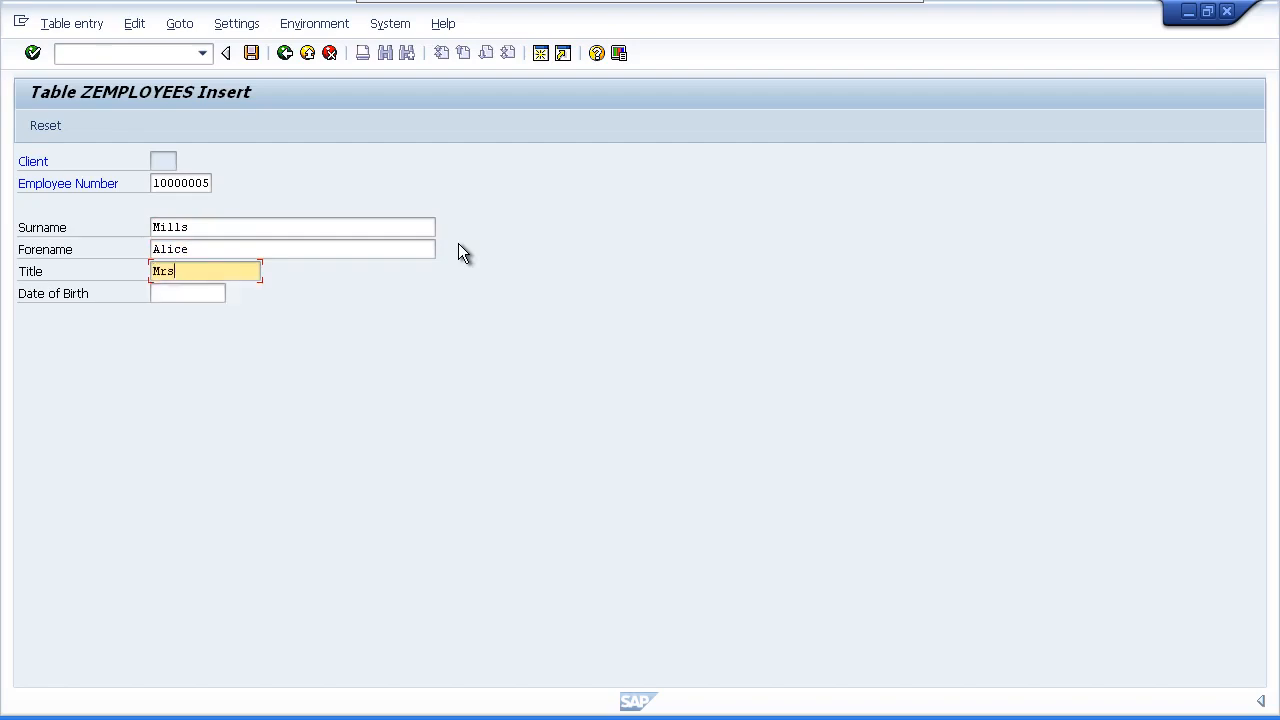
key("Tab")
type("16.08.")
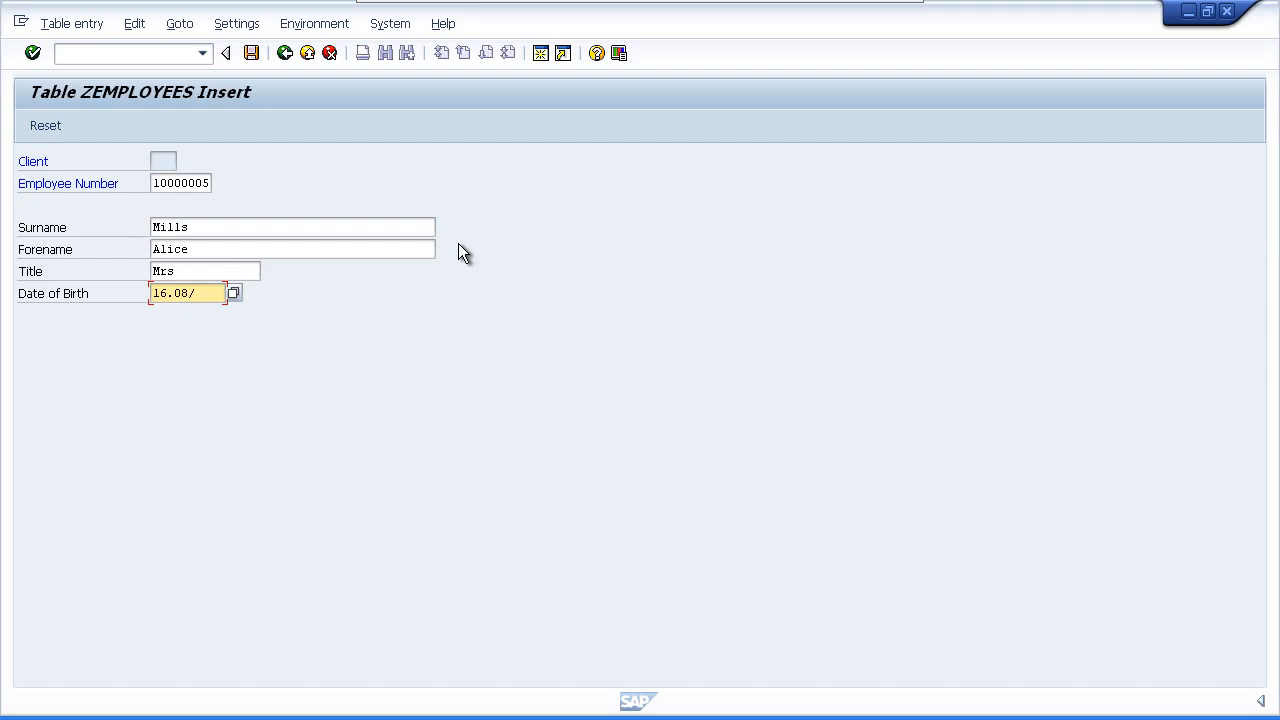
type("2000")
key("Return")
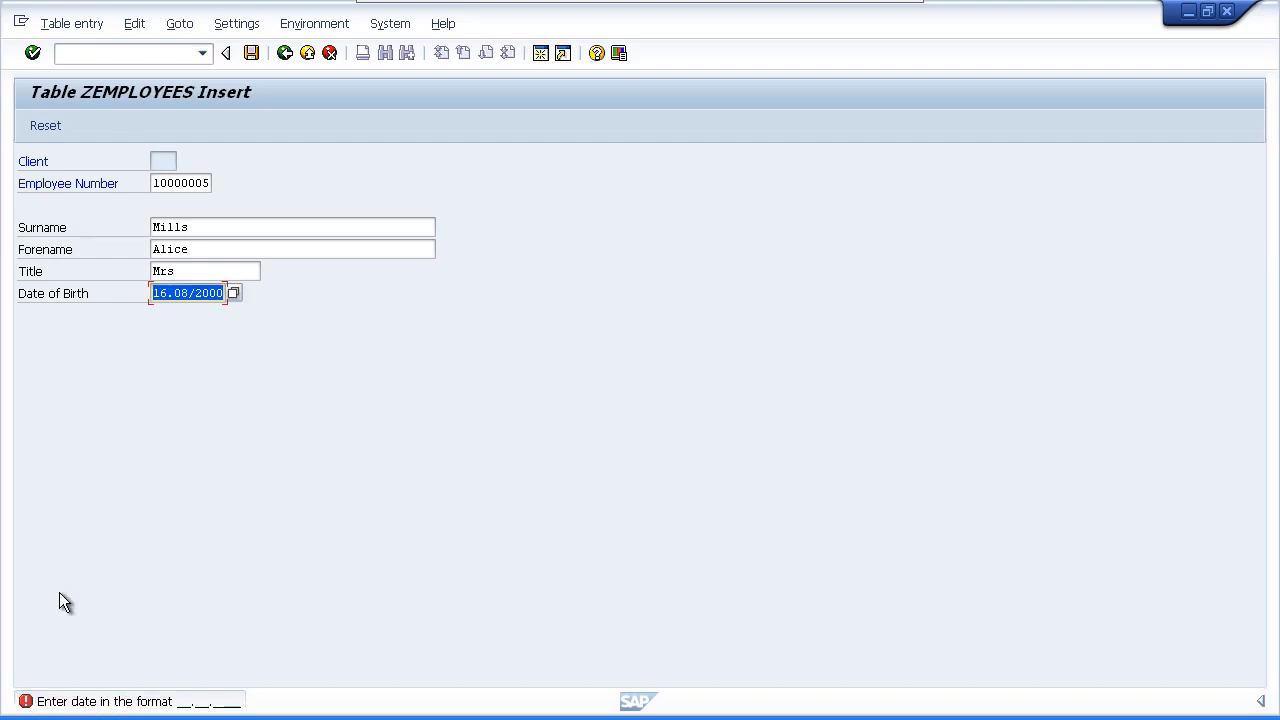
Correct the date of birth's separators to dots and save the fifth employee's record.
left_click(202, 295)
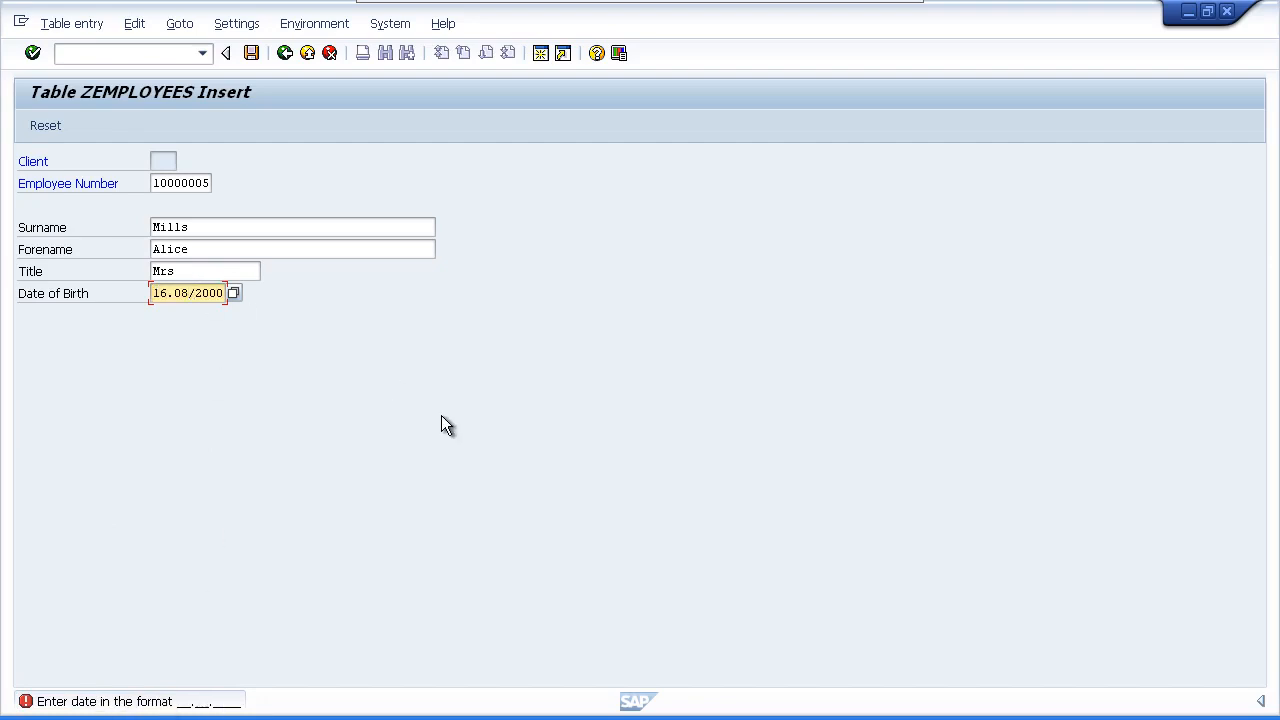
key("BackSpace")
key("Return")
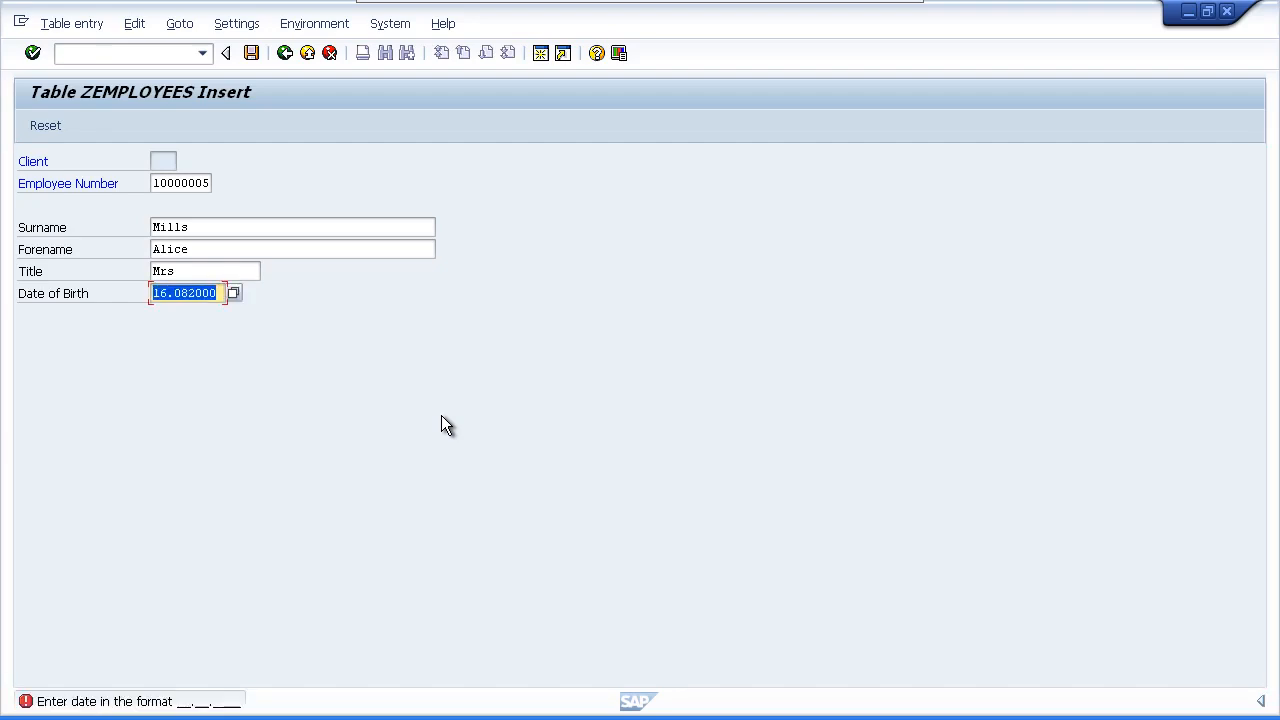
key("End")
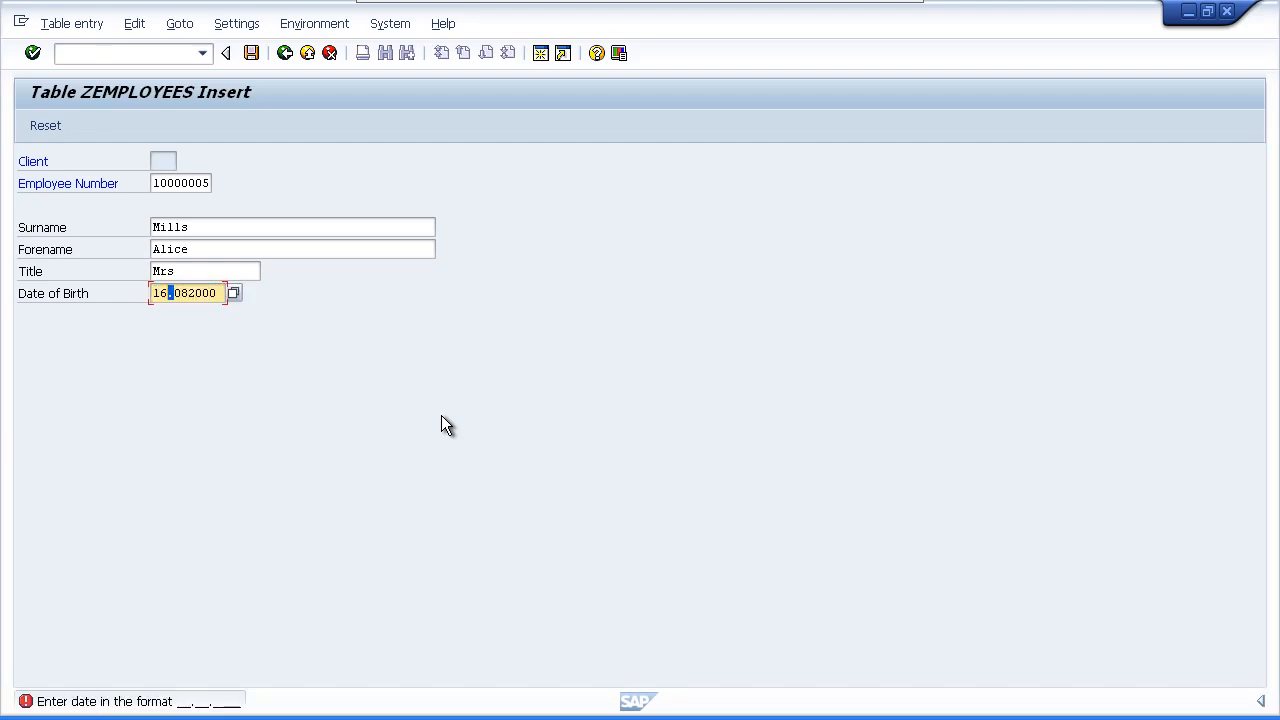
type(".")
key("Return")
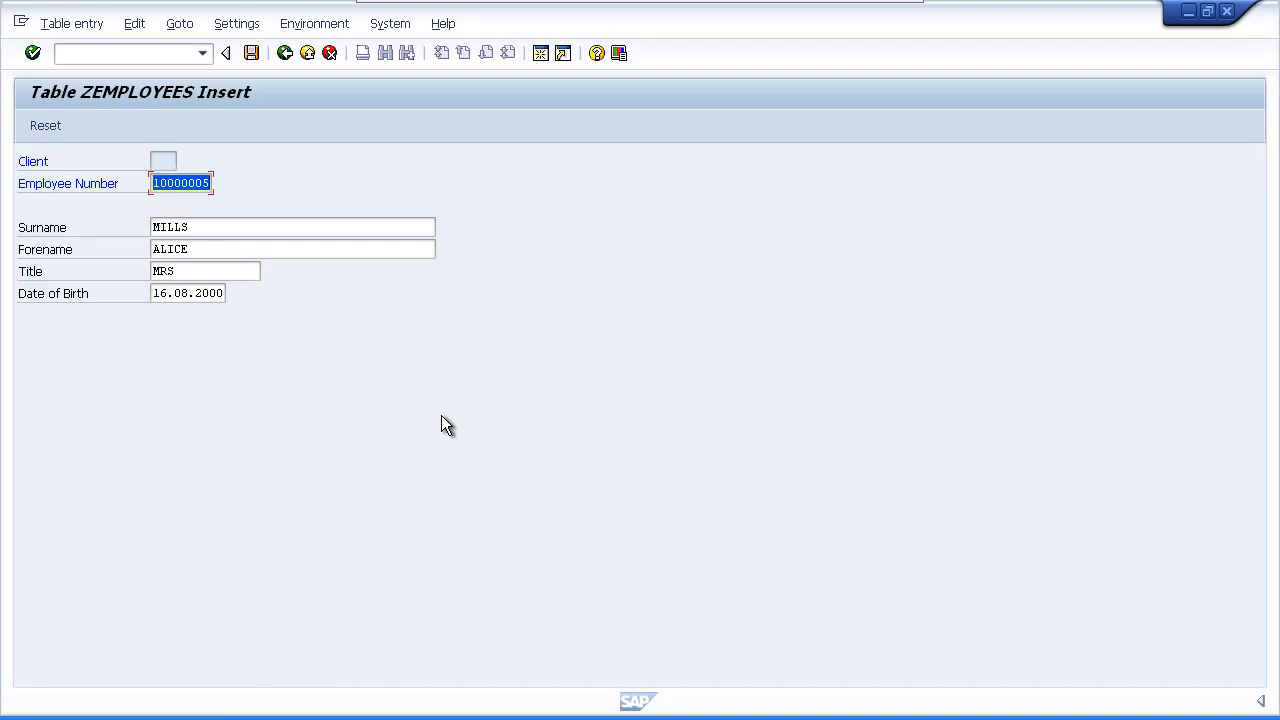
left_click(252, 55)
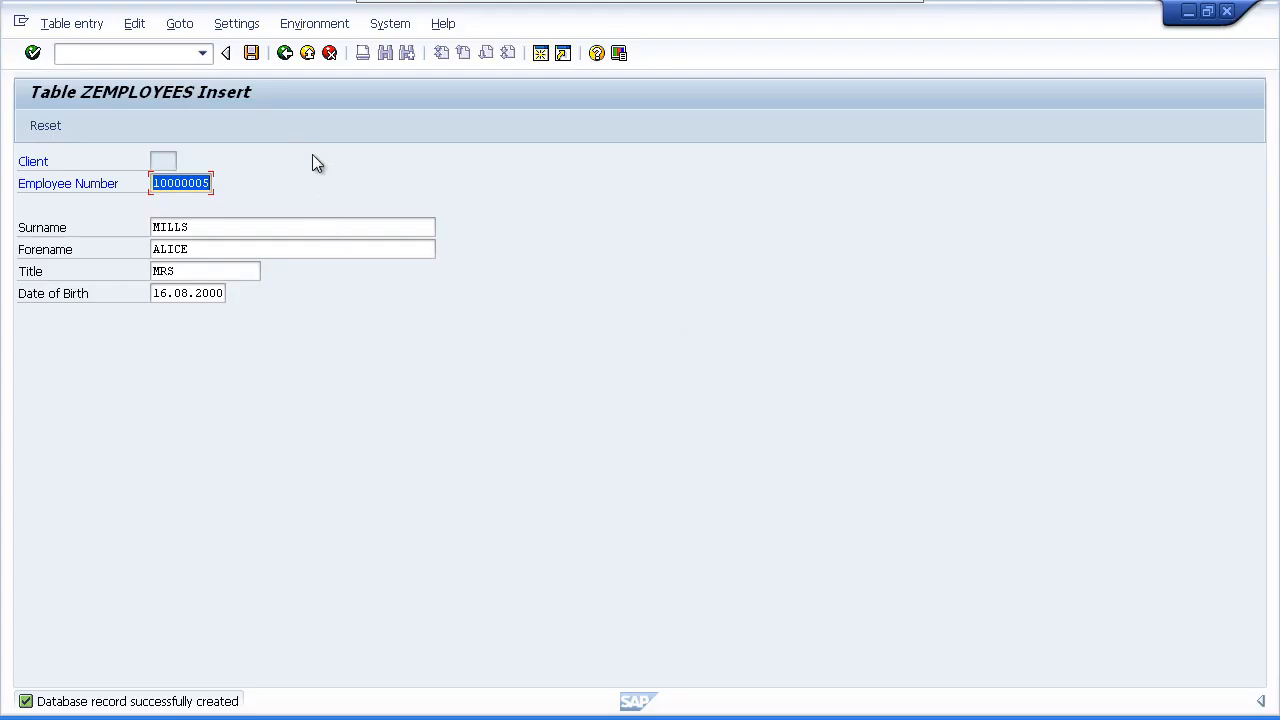
Return to the ZEMPLOYEES table definition and display all its table contents without any selection criteria.
left_click(285, 53)
left_click(285, 53)
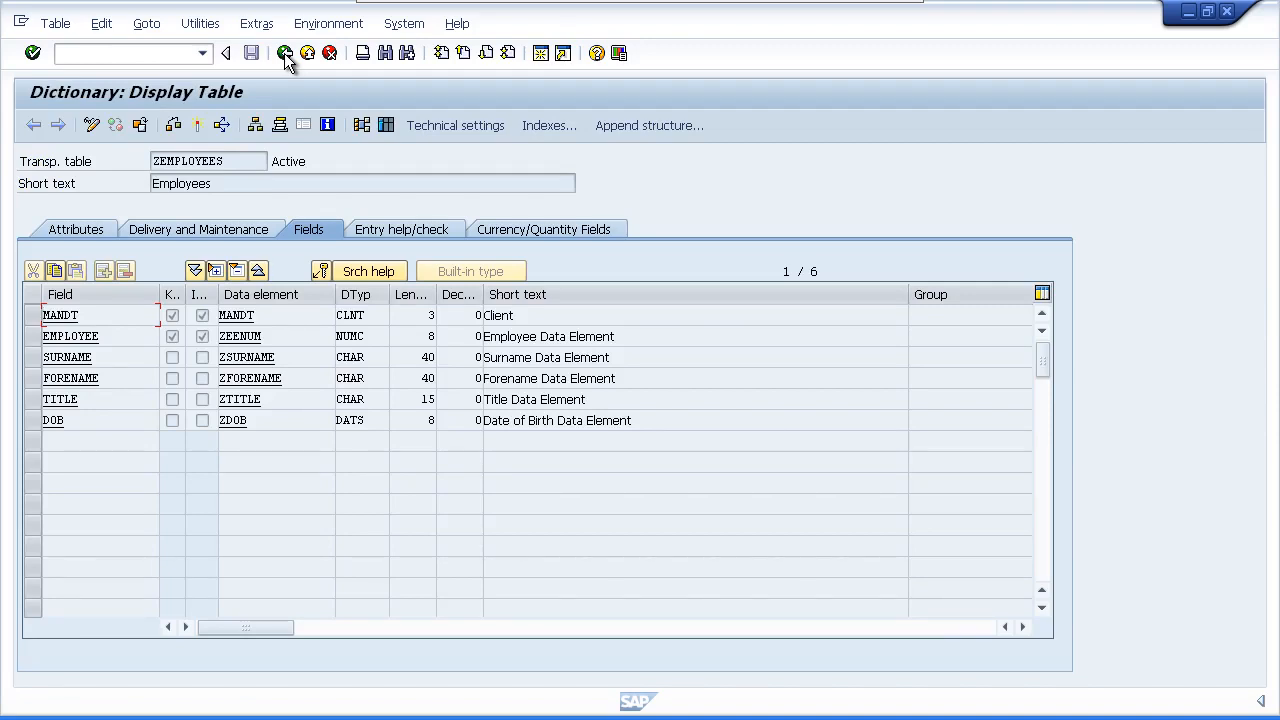
left_click(200, 26)
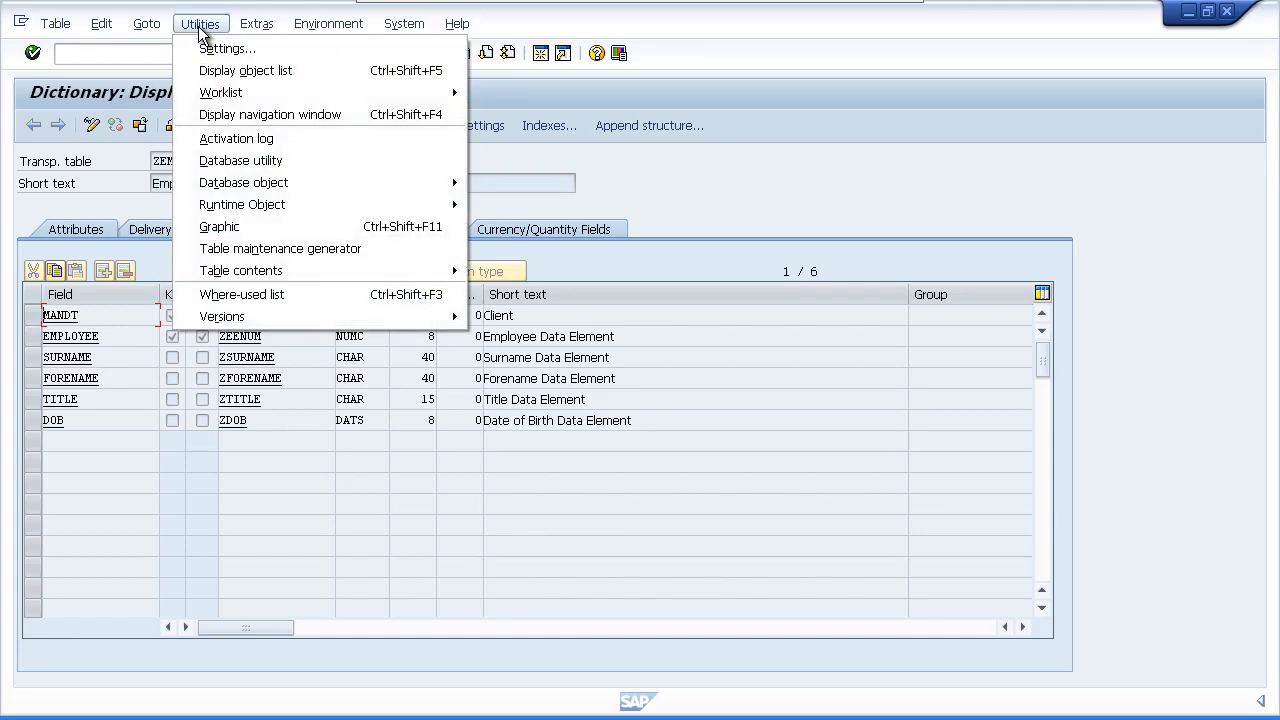
mouse_move(448, 271)
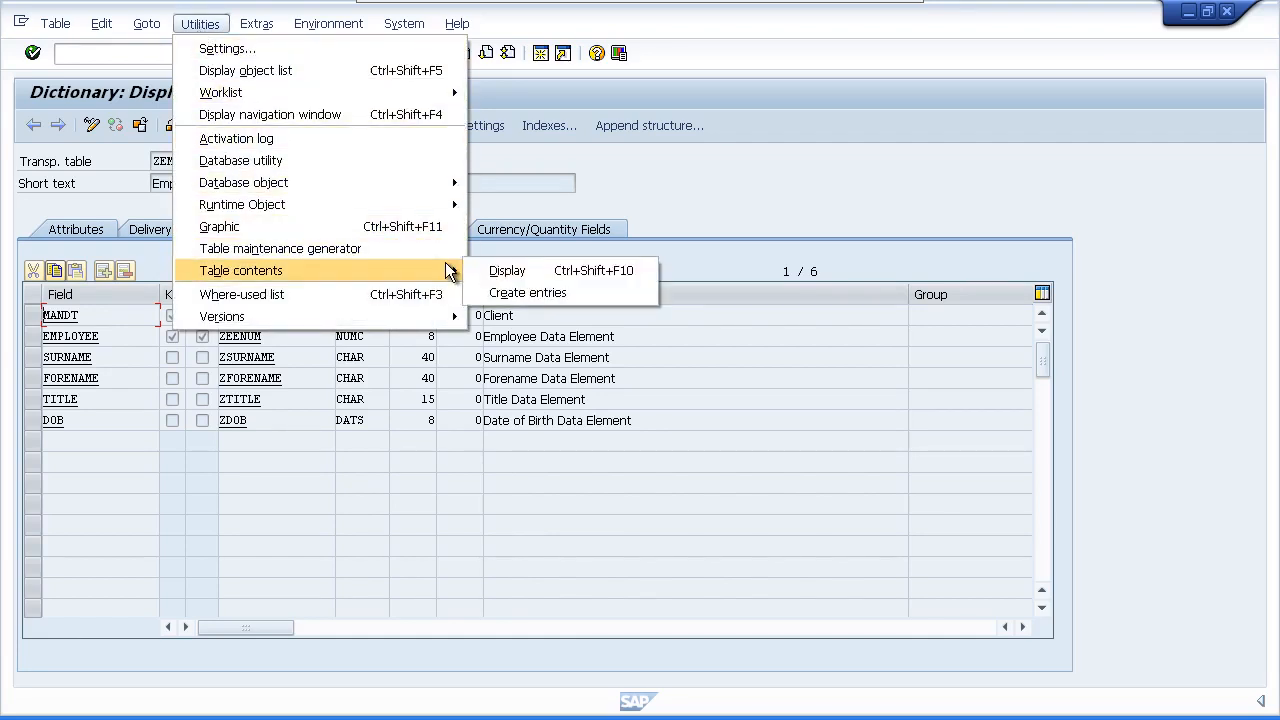
left_click(507, 271)
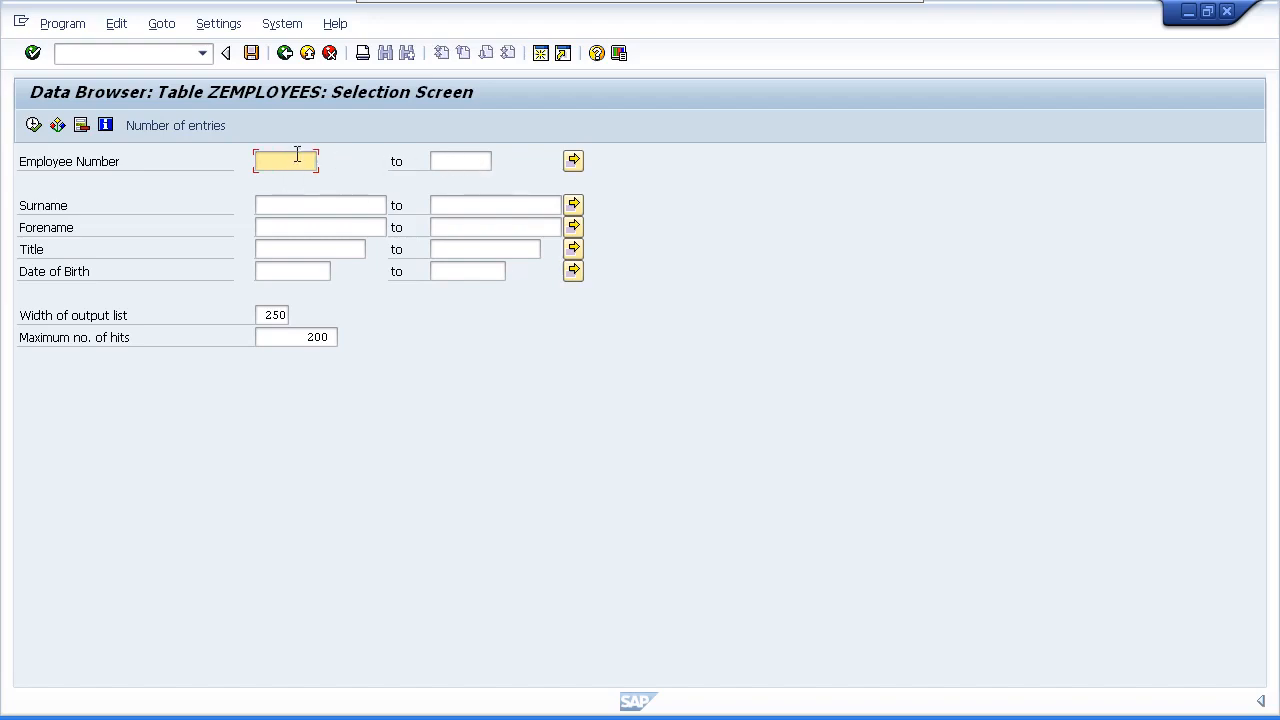
left_click(469, 168)
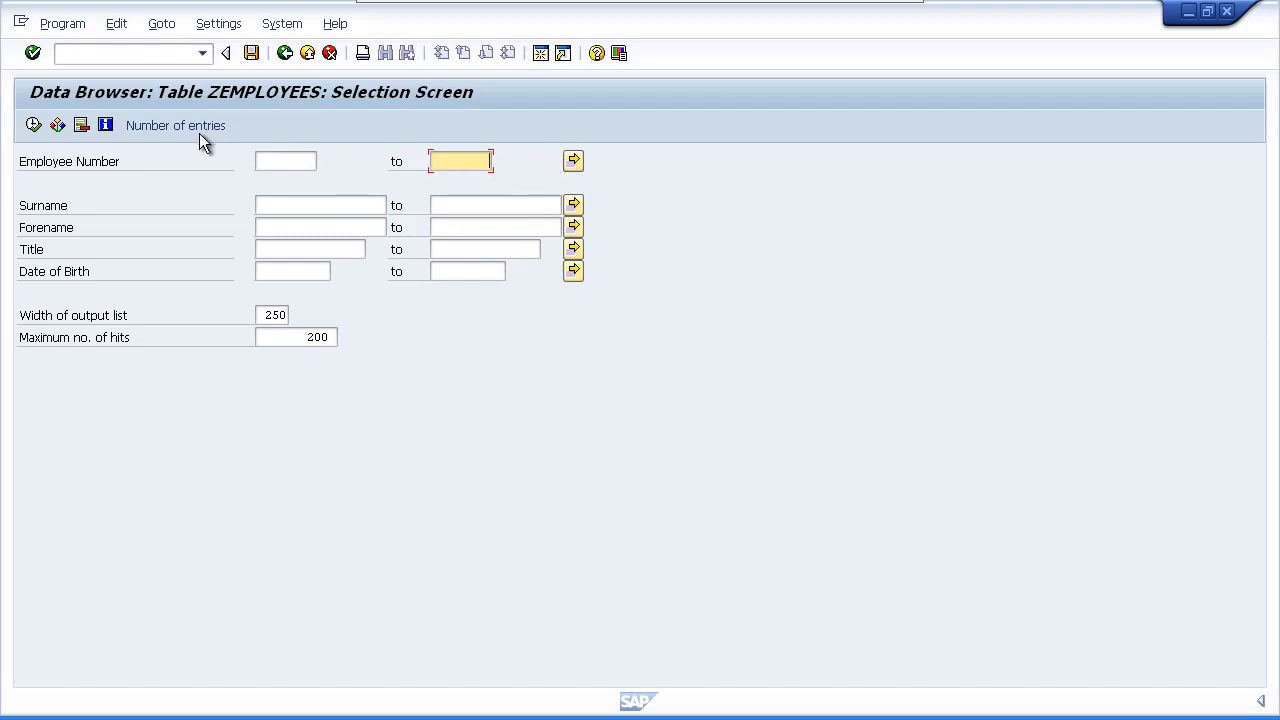
left_click(33, 125)
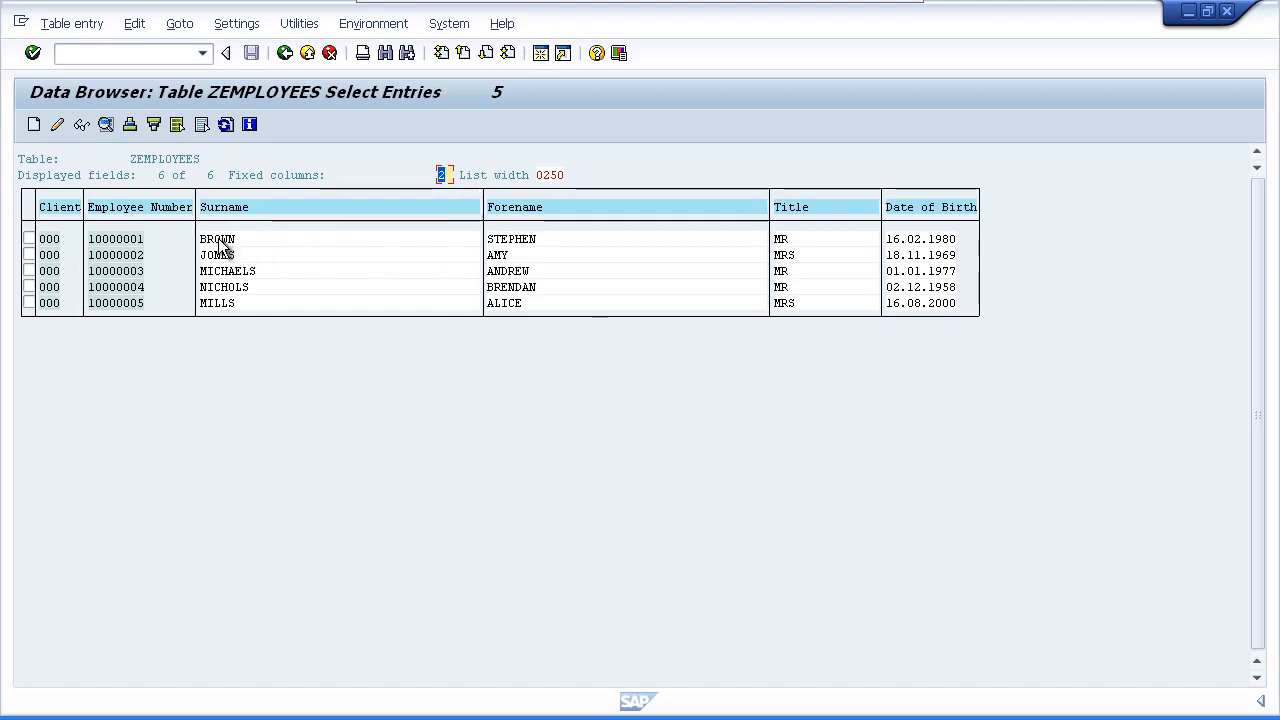
View the first record's details, select the first, second and fourth entries, page through their details in both directions, and return to the list.
key("Return")
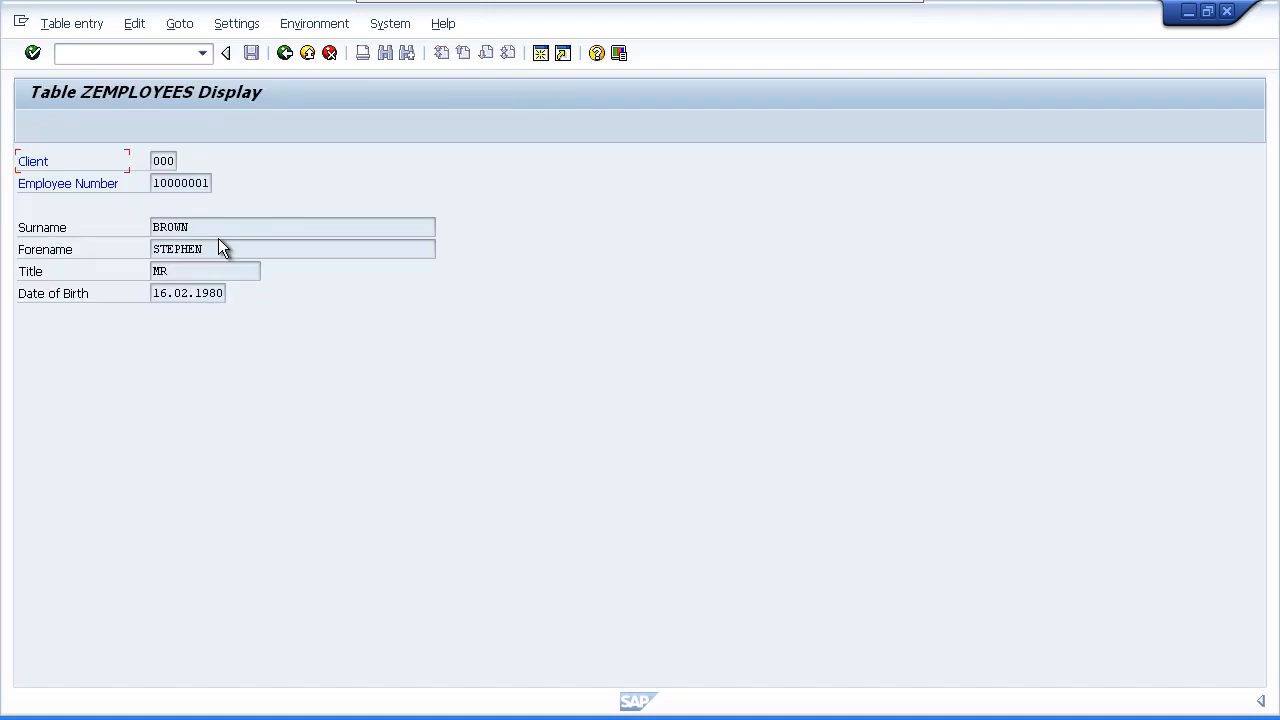
key("F3")
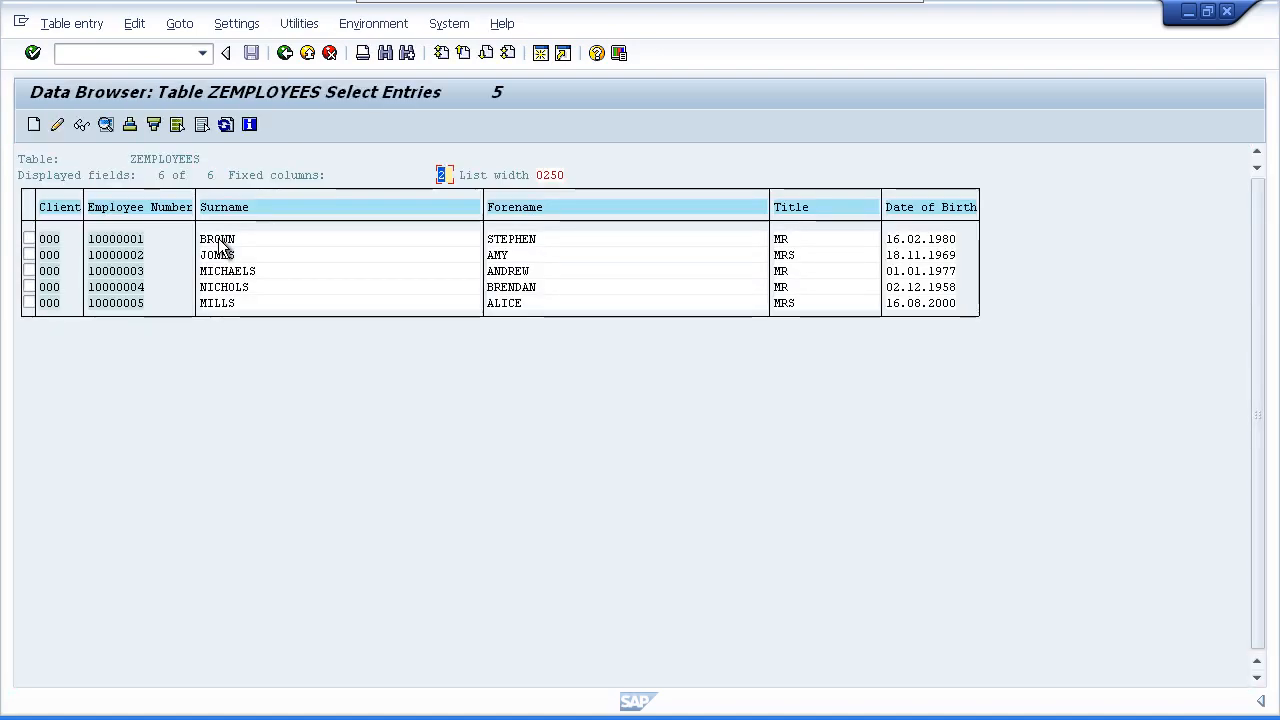
left_click(29, 239)
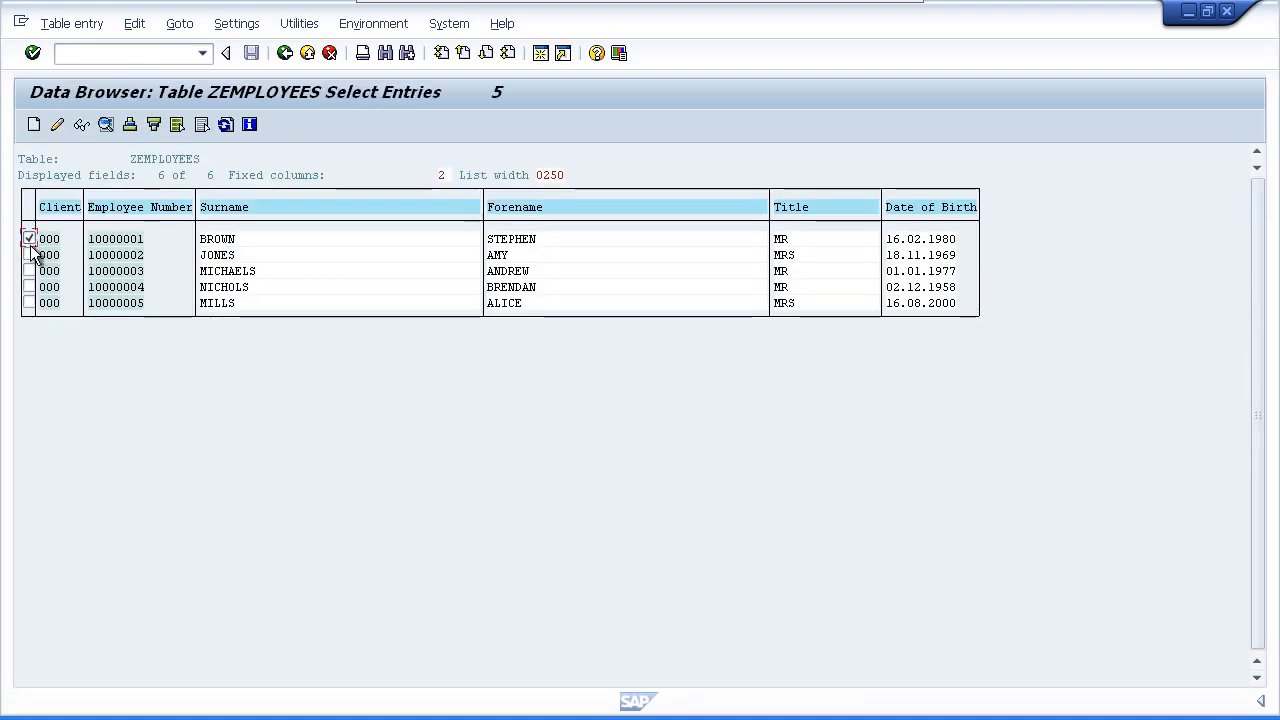
left_click(29, 255)
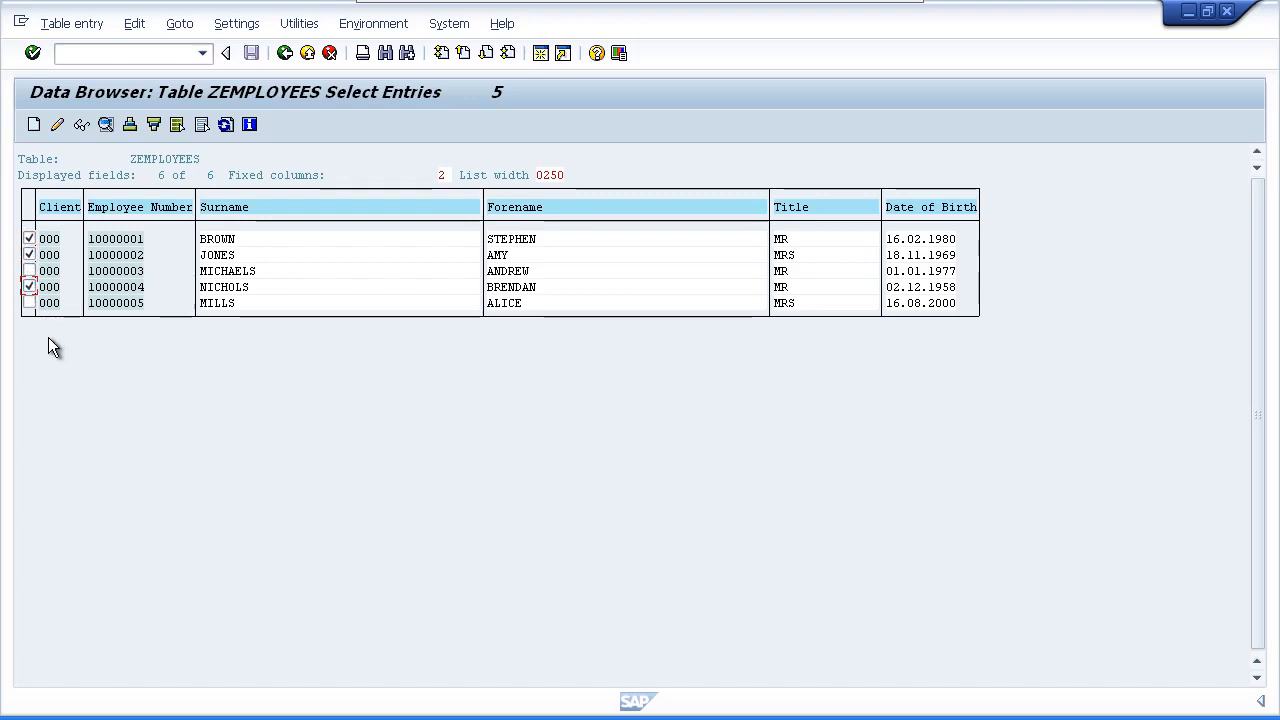
left_click(106, 124)
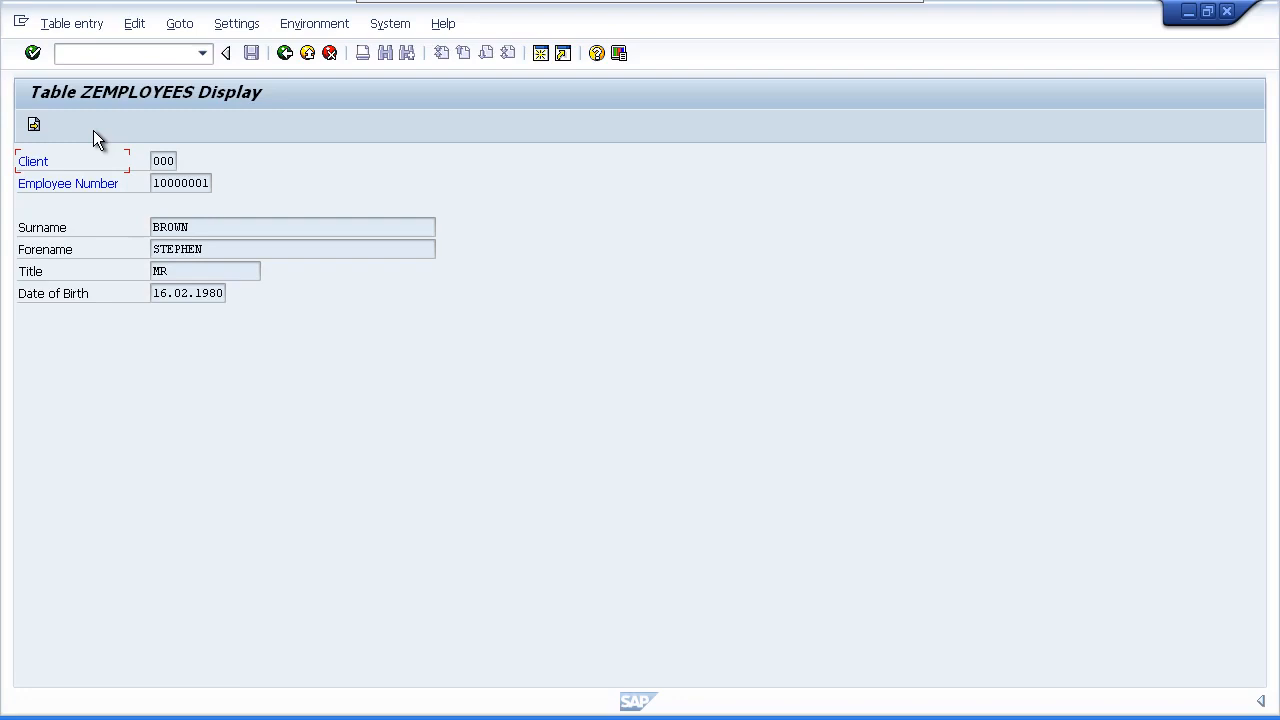
left_click(33, 127)
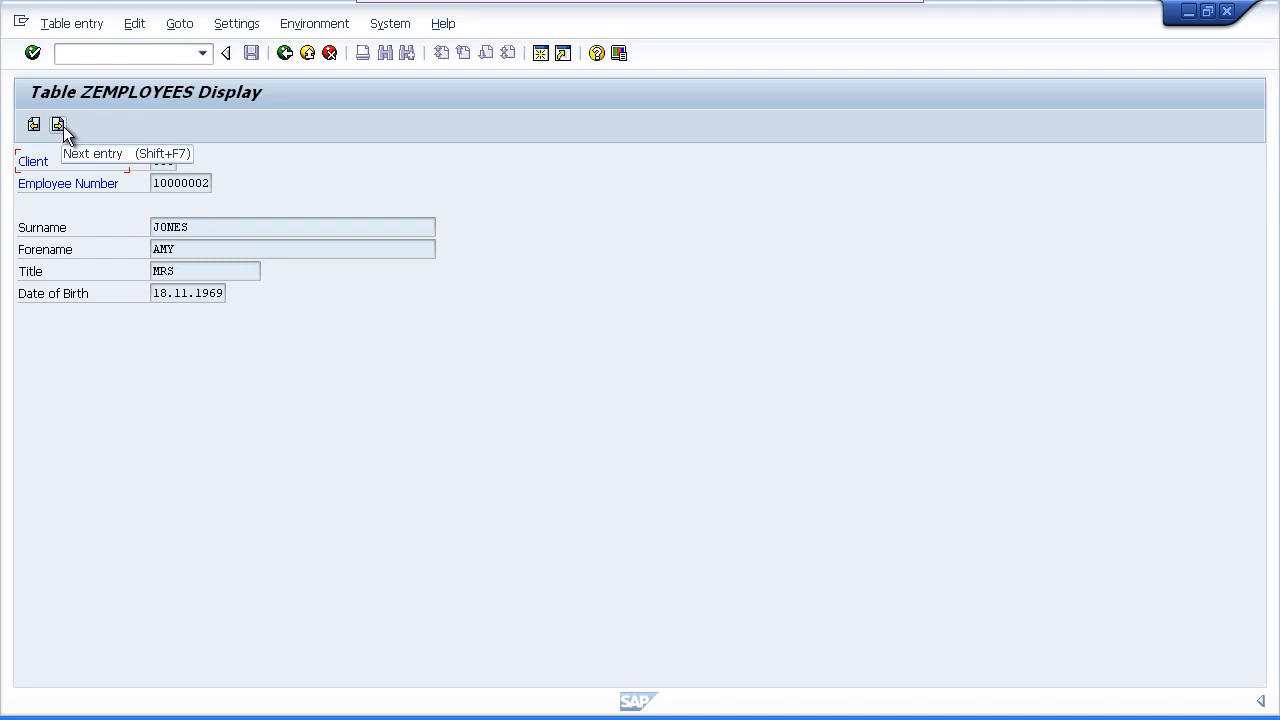
left_click(63, 125)
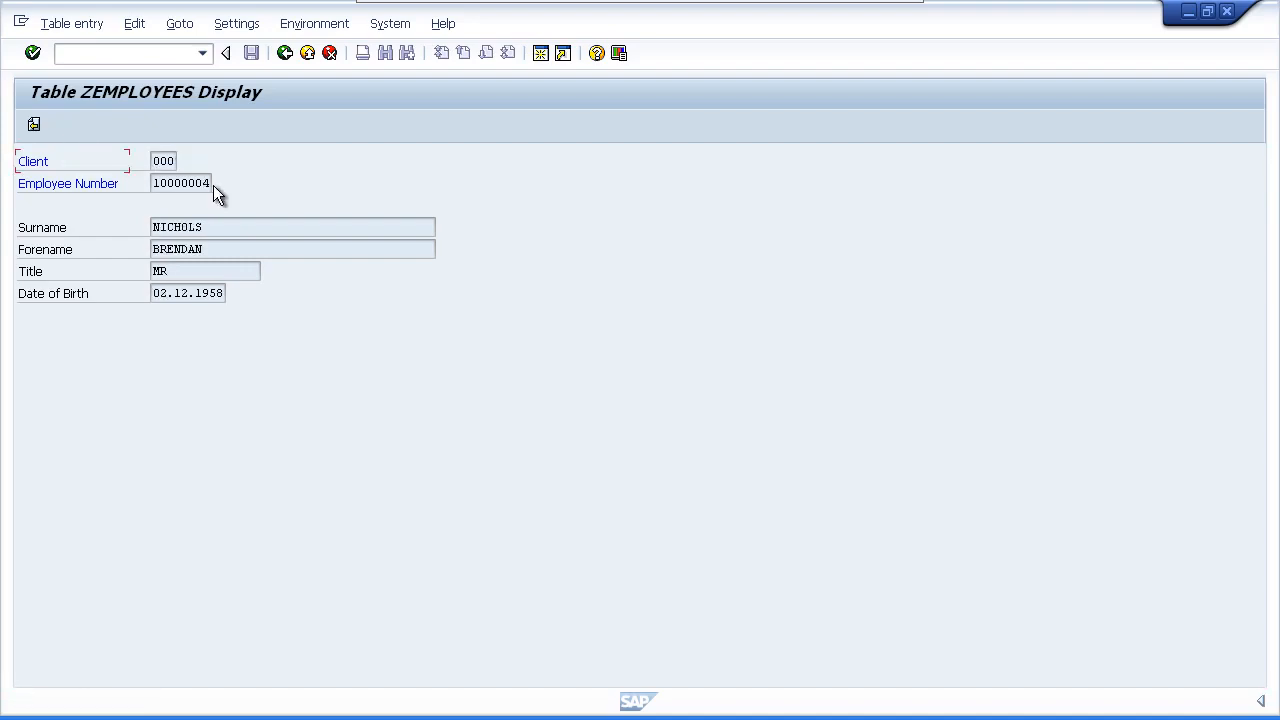
left_click(34, 126)
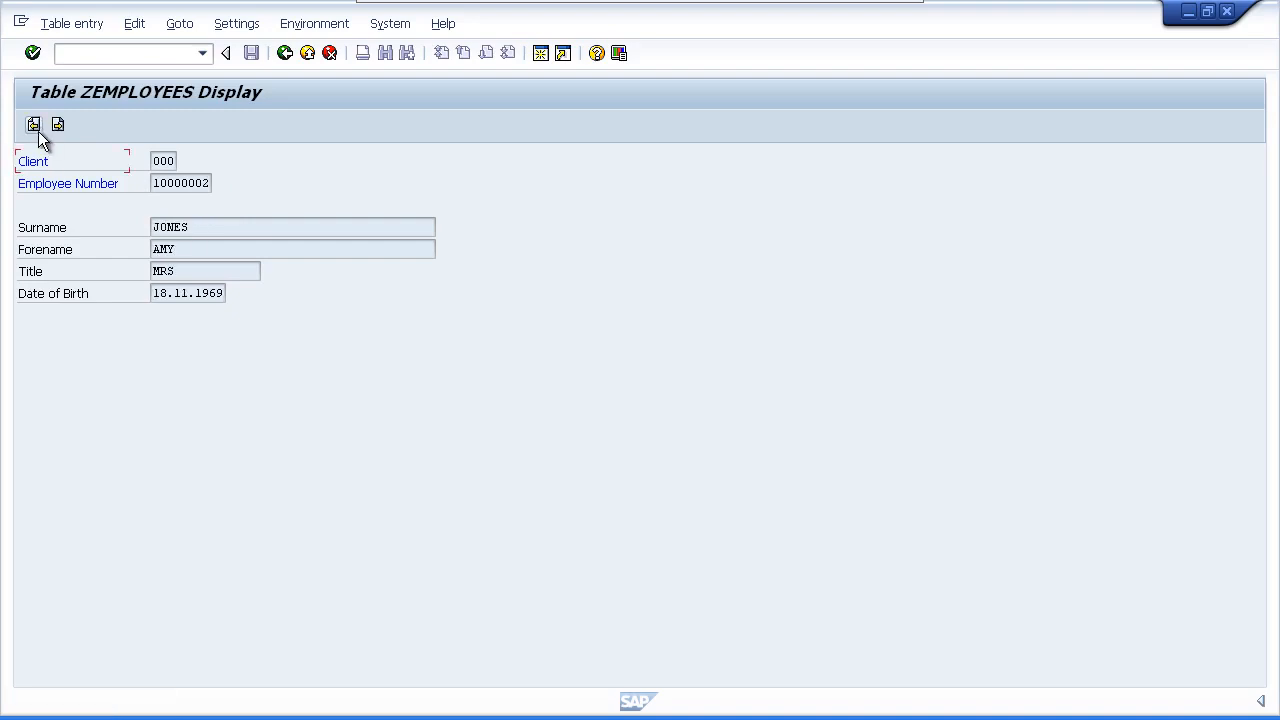
left_click(36, 127)
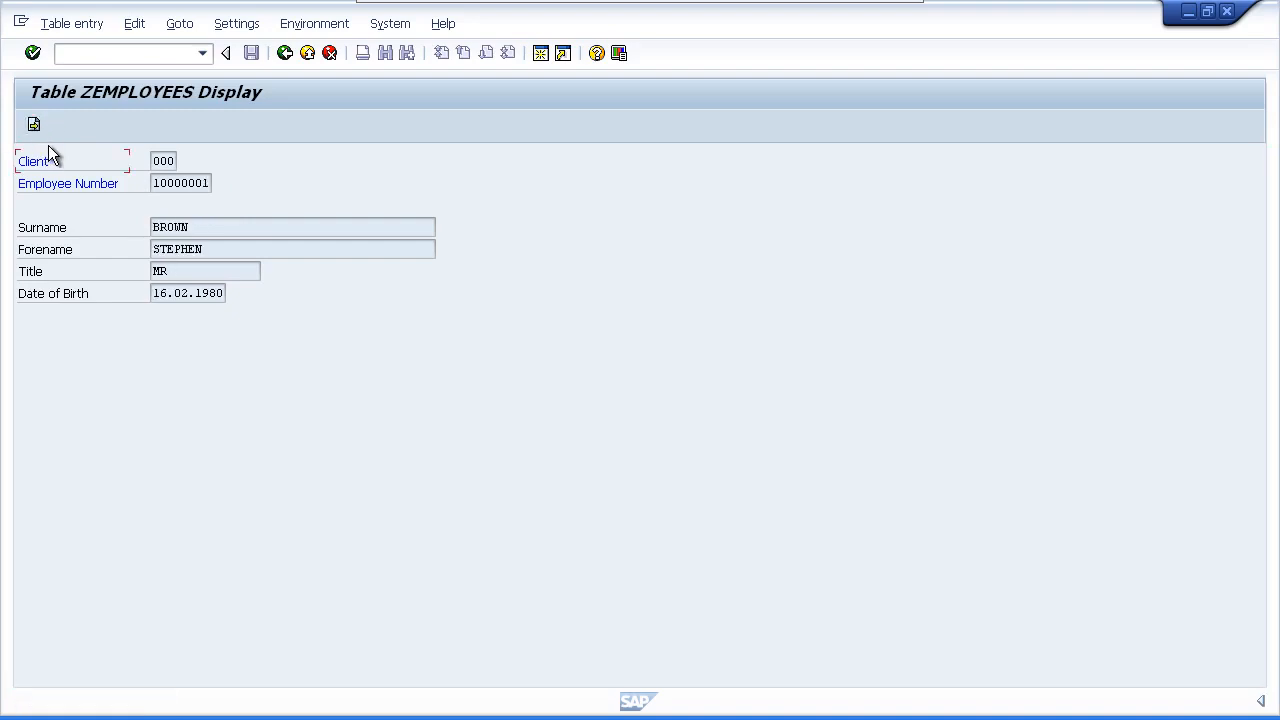
left_click(285, 53)
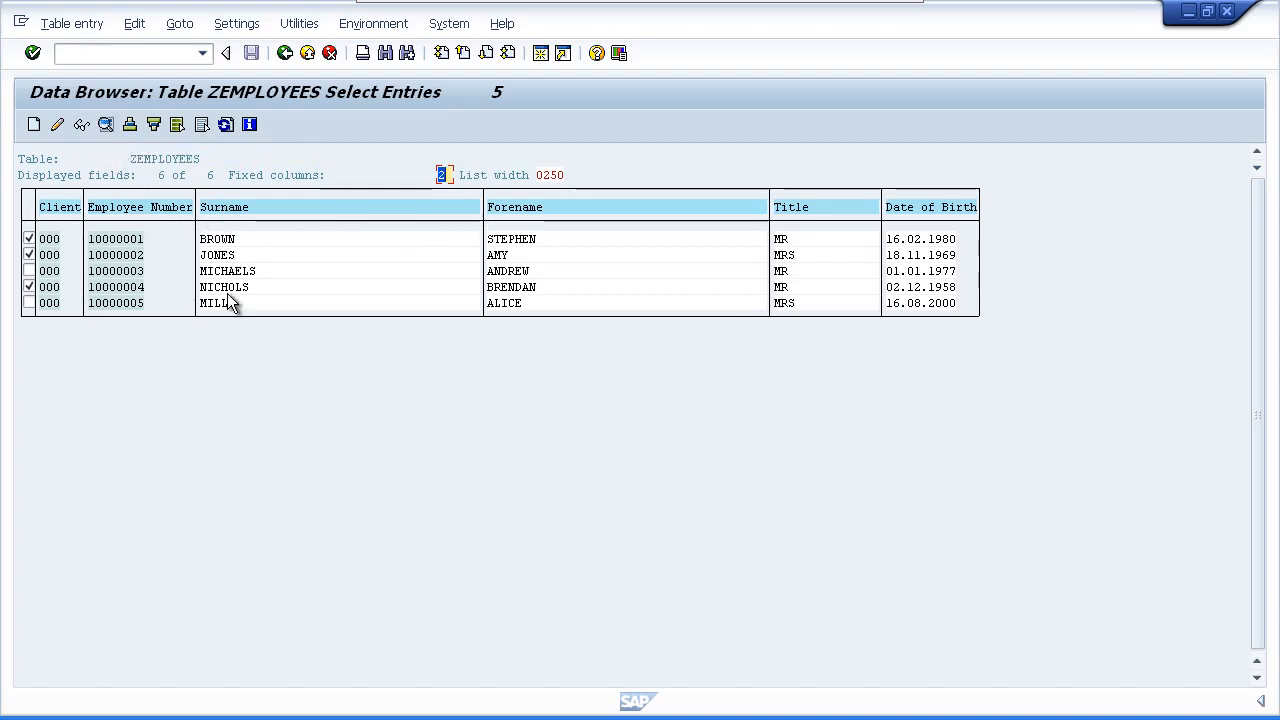
Sort the employee entries by Forename in ascending order.
left_click(533, 208)
left_click(505, 211)
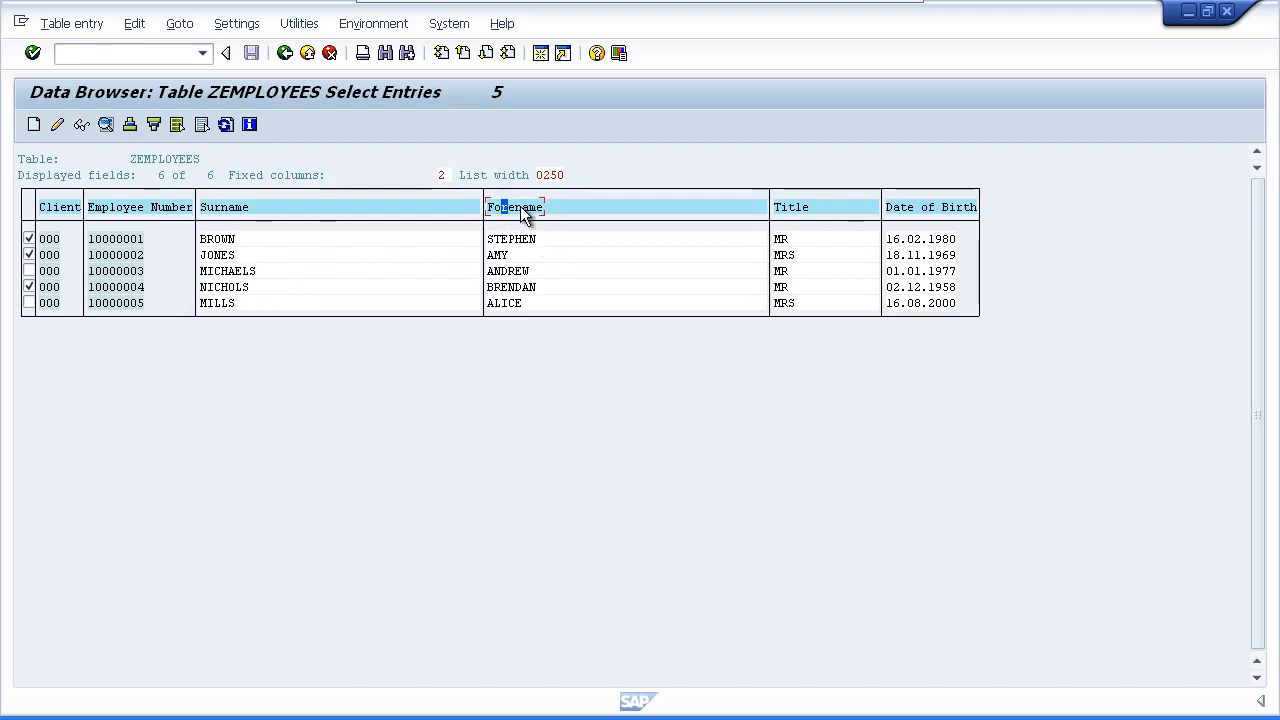
left_click(133, 128)
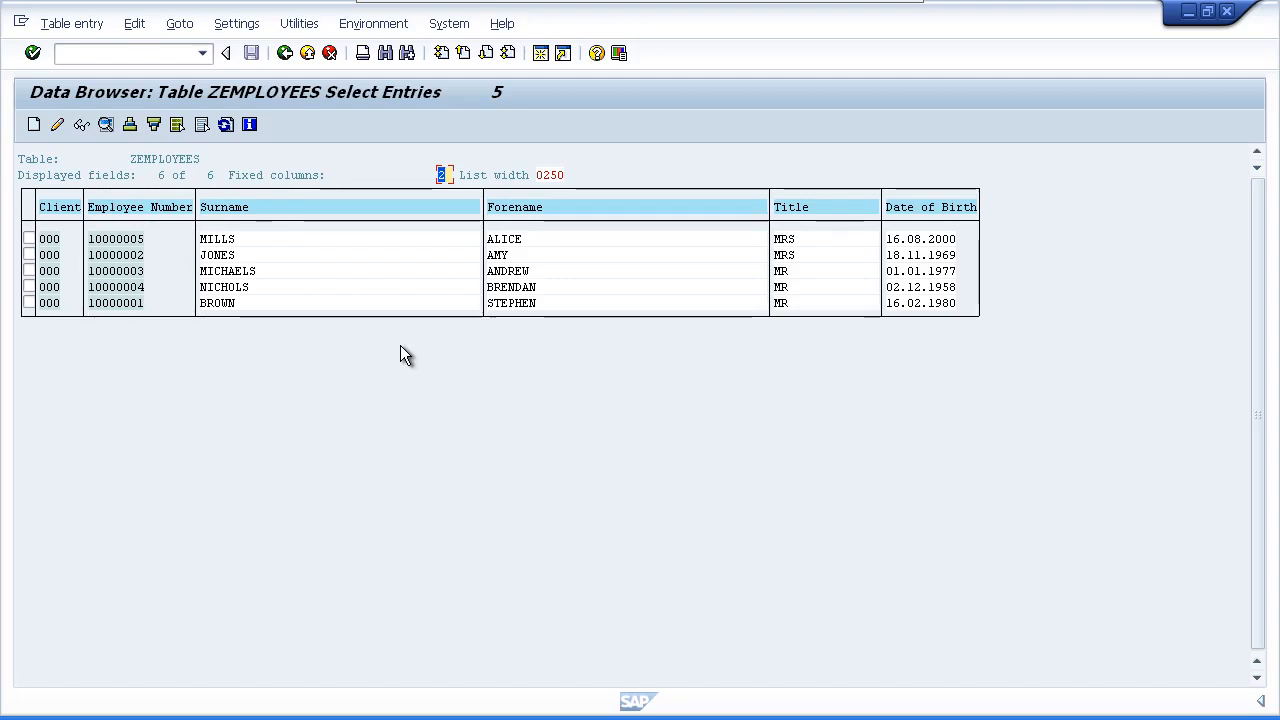
left_click(95, 28)
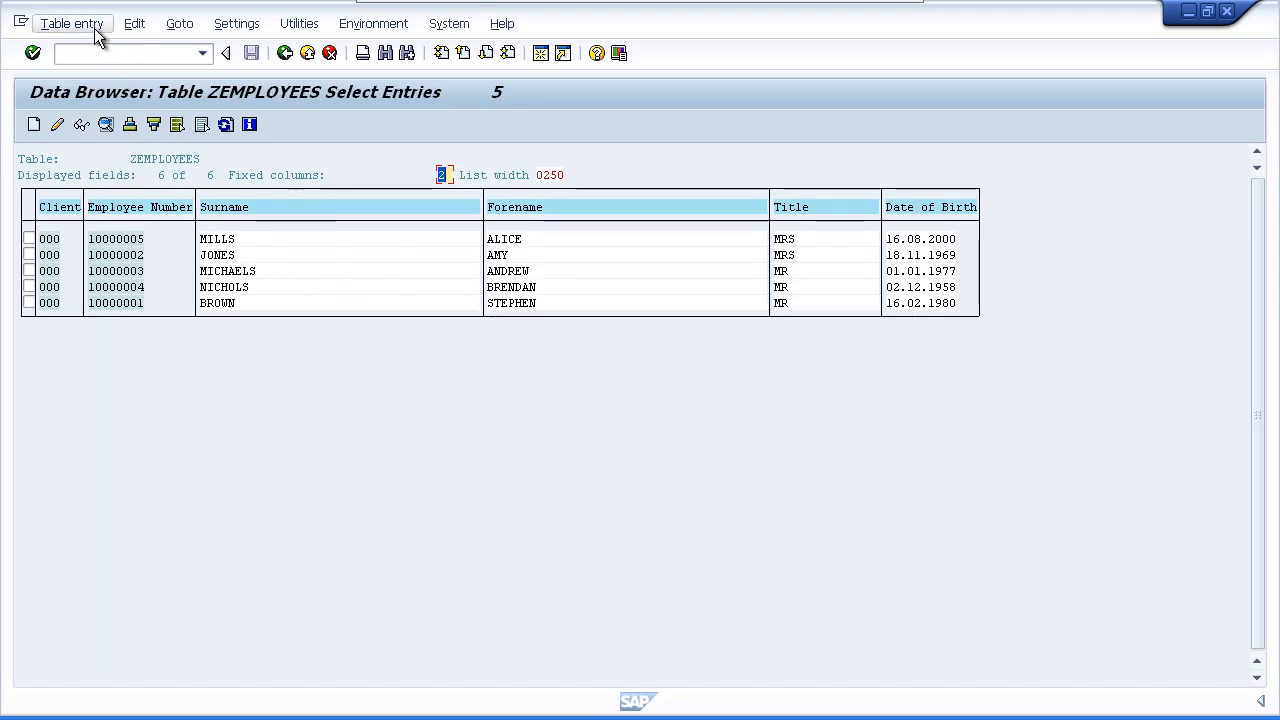
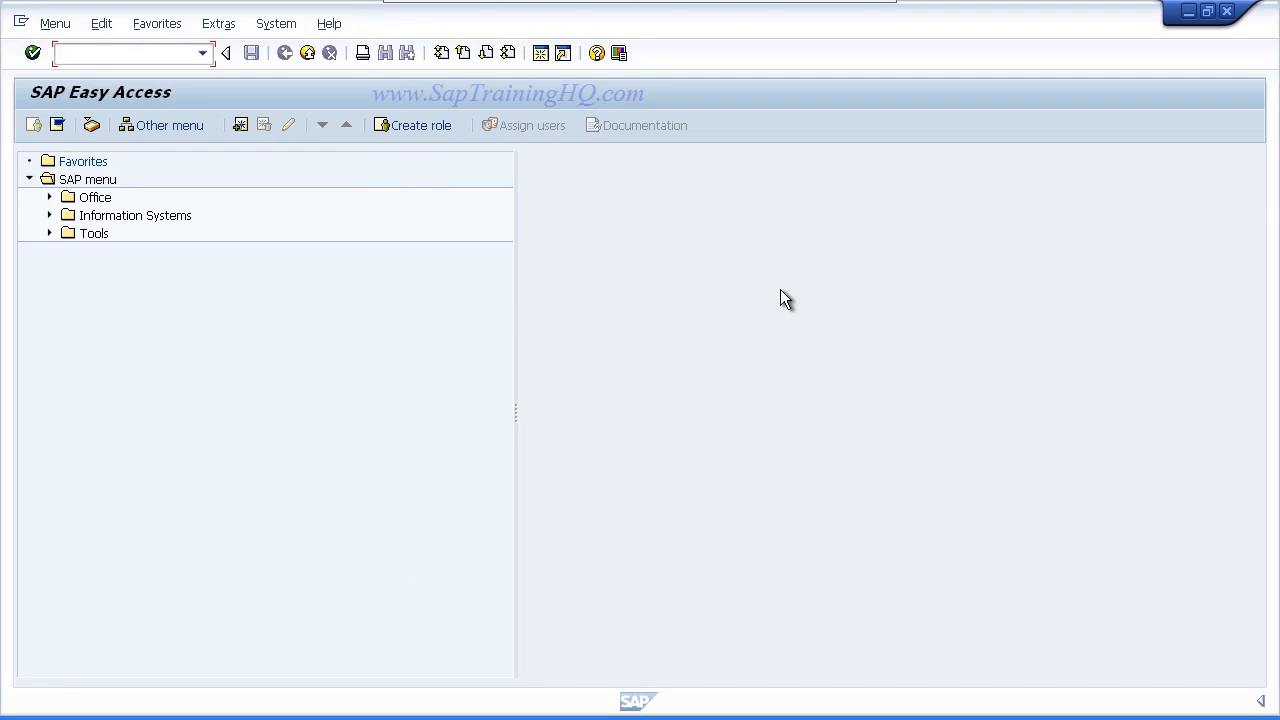
Open the ABAP Dictionary (SE11) from the ABAP Workbench development tools.
left_click(49, 234)
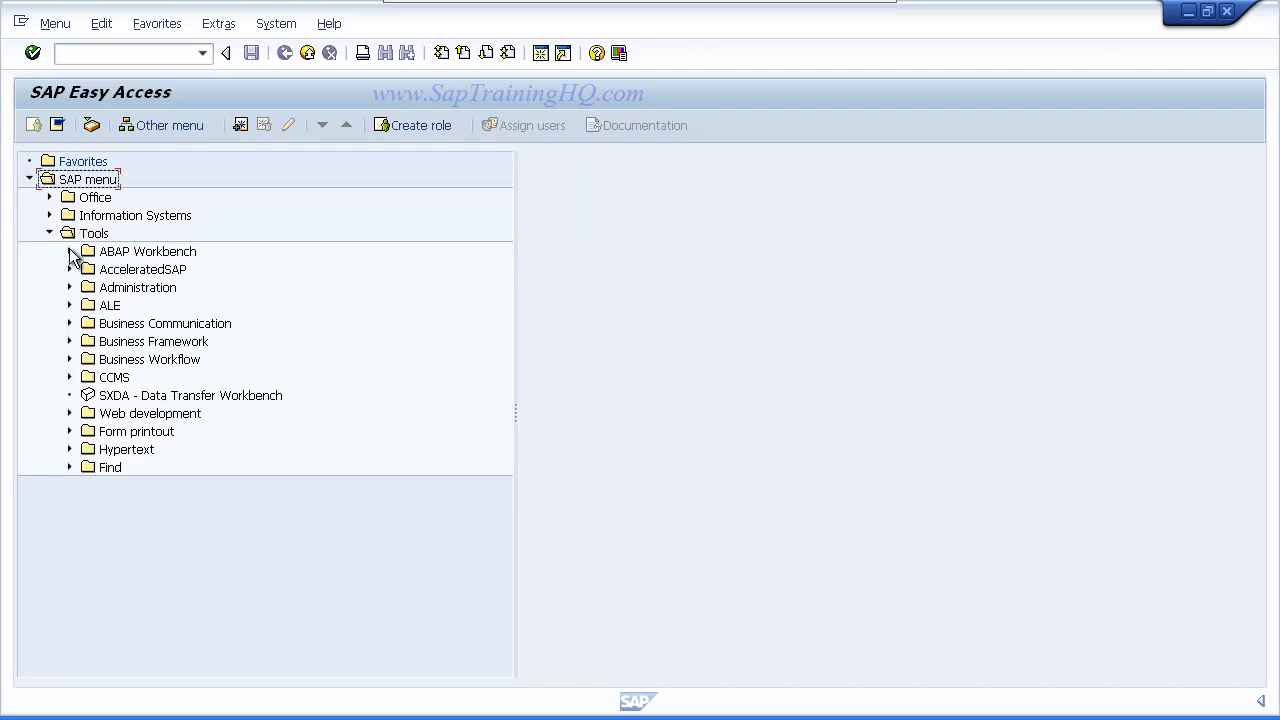
left_click(68, 252)
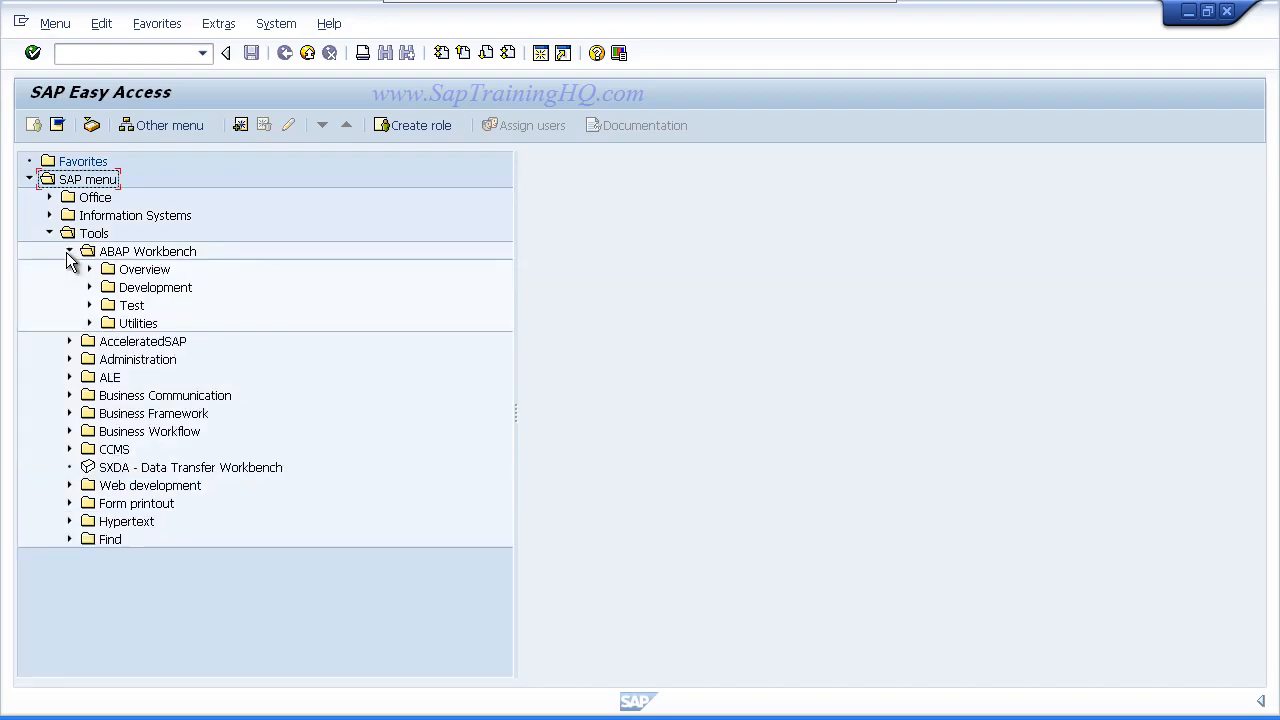
left_click(88, 287)
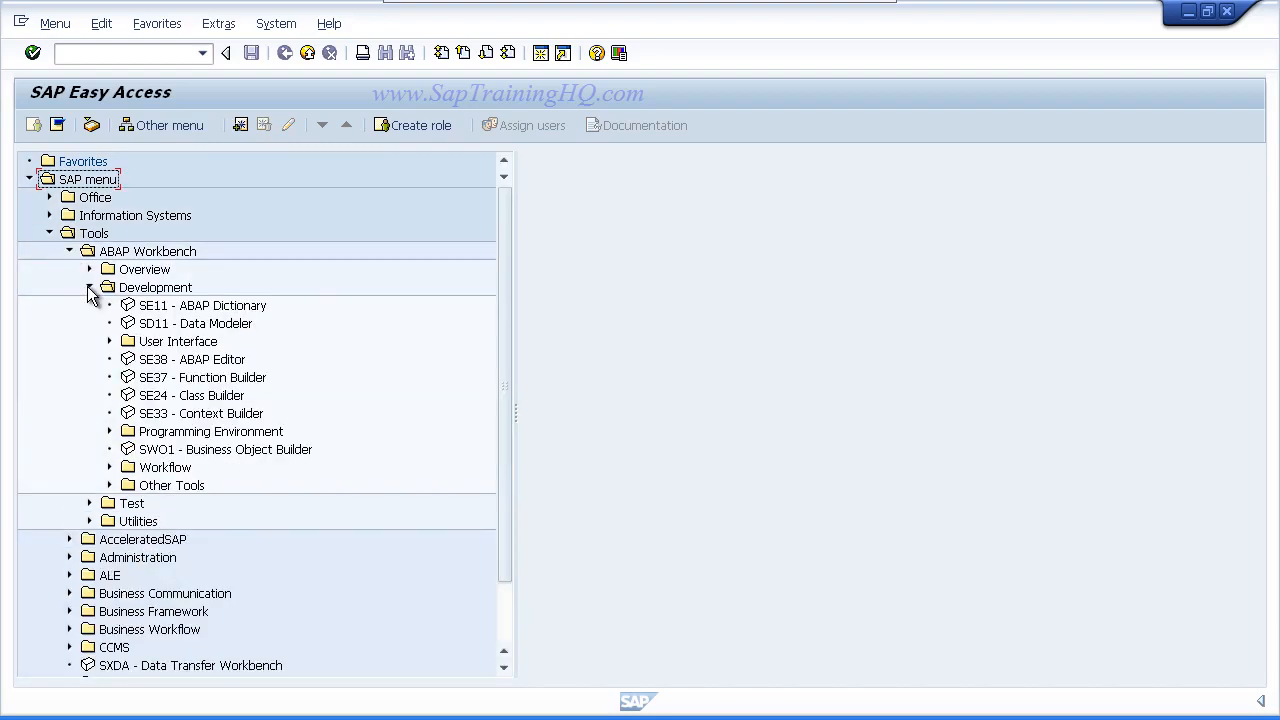
left_click(214, 307)
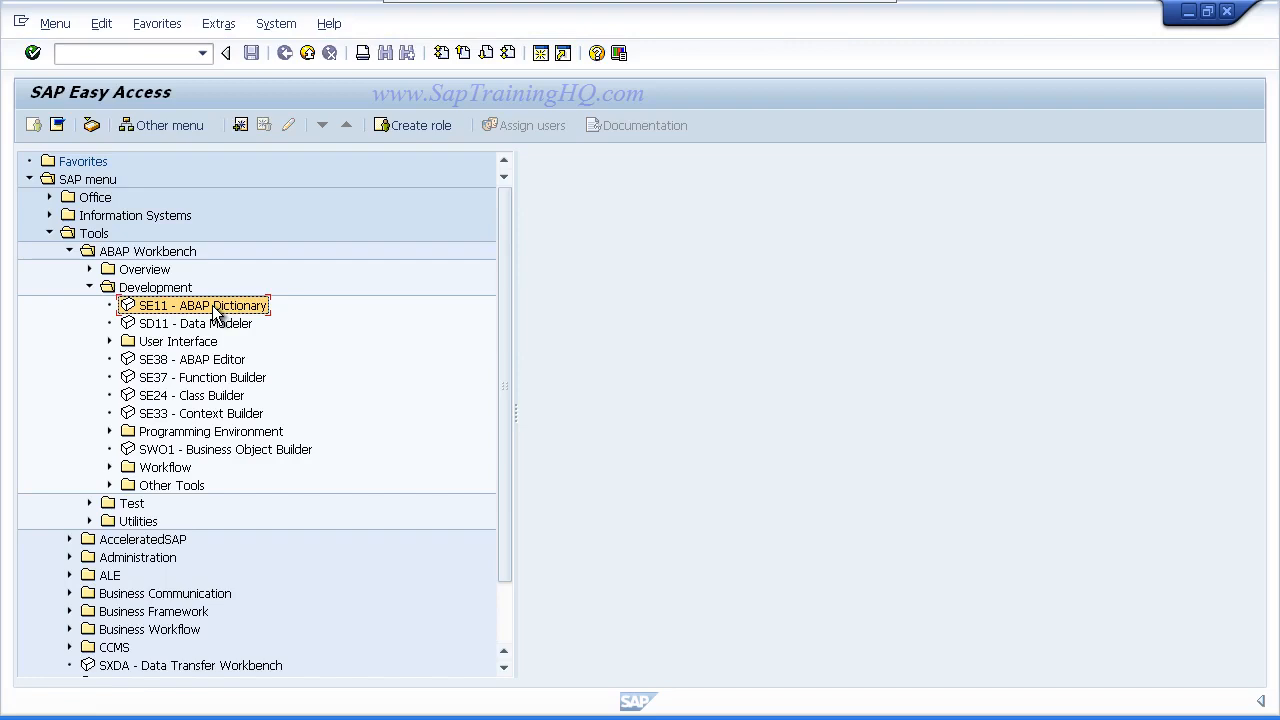
double_click(214, 306)
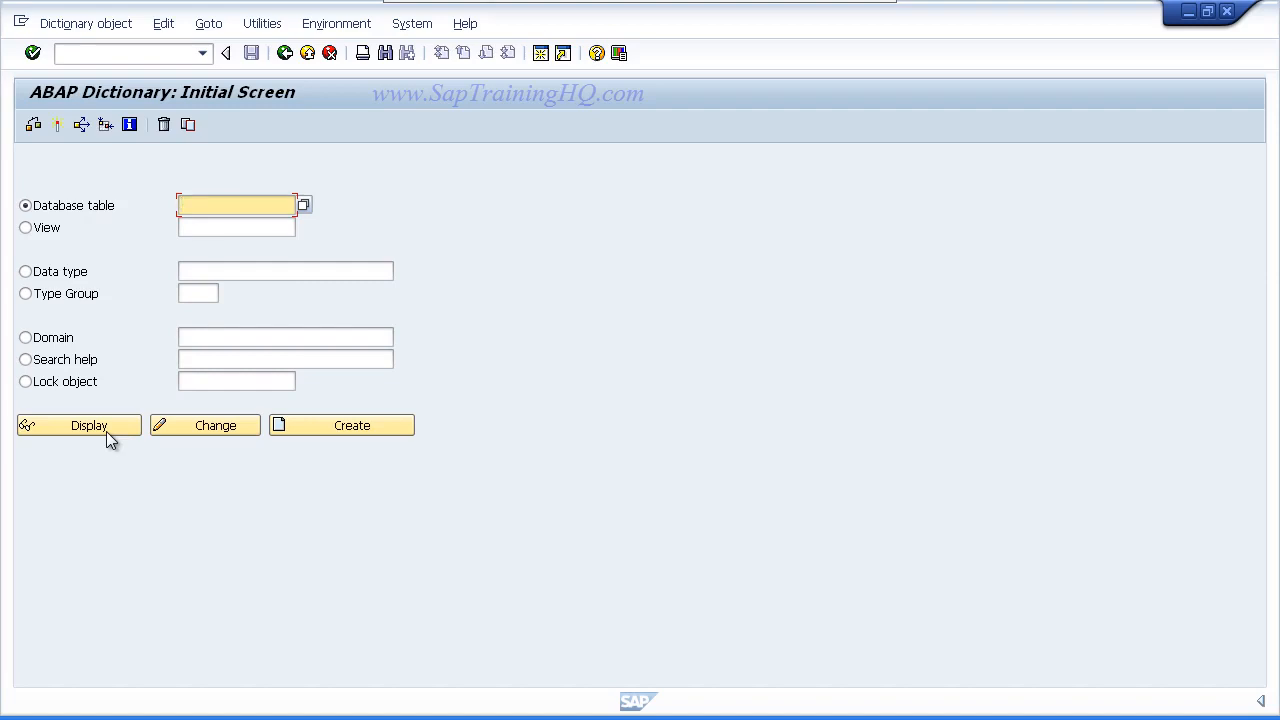
Select each dictionary object type in turn: View, Data type, Type Group, Domain, Search help and Lock object.
left_click(26, 229)
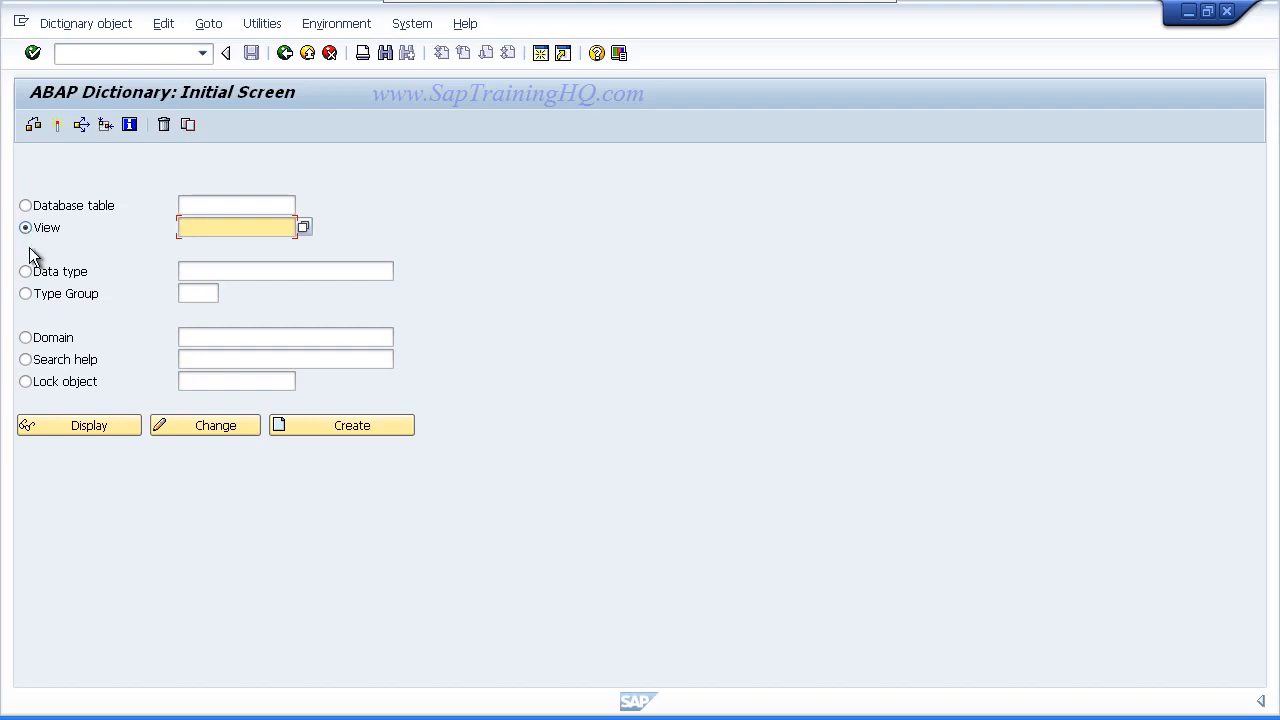
left_click(26, 272)
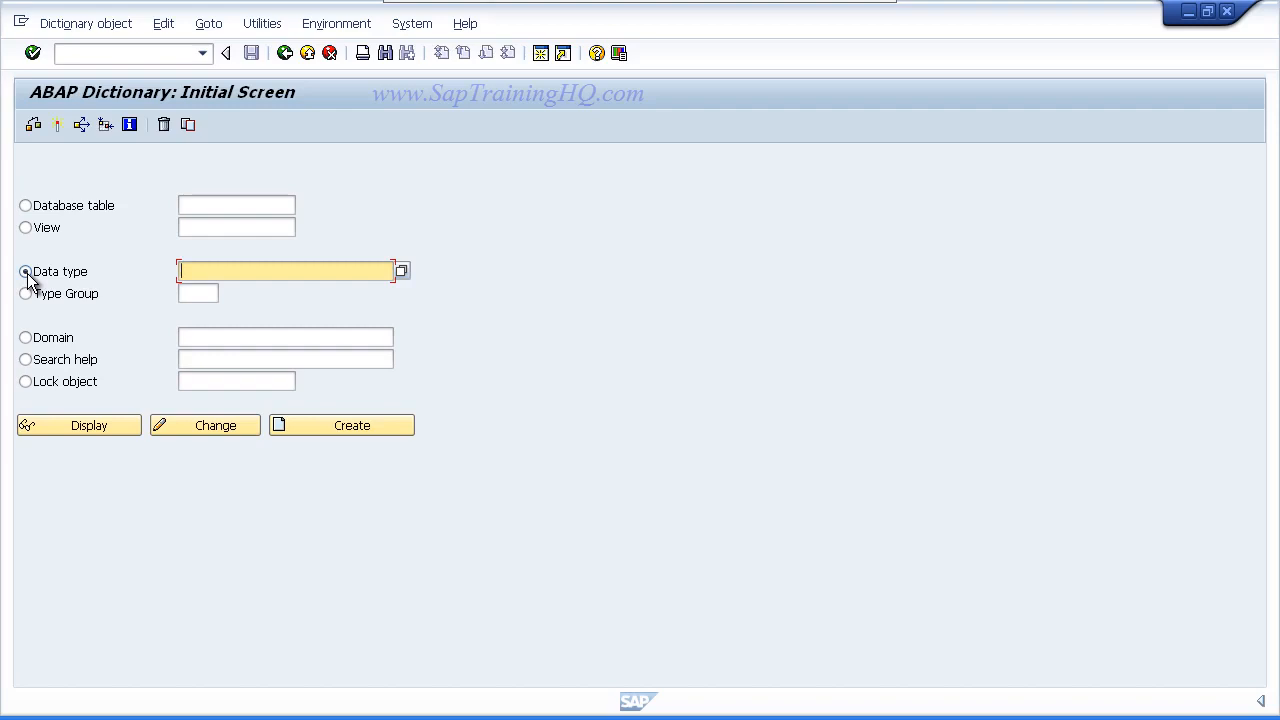
left_click(26, 294)
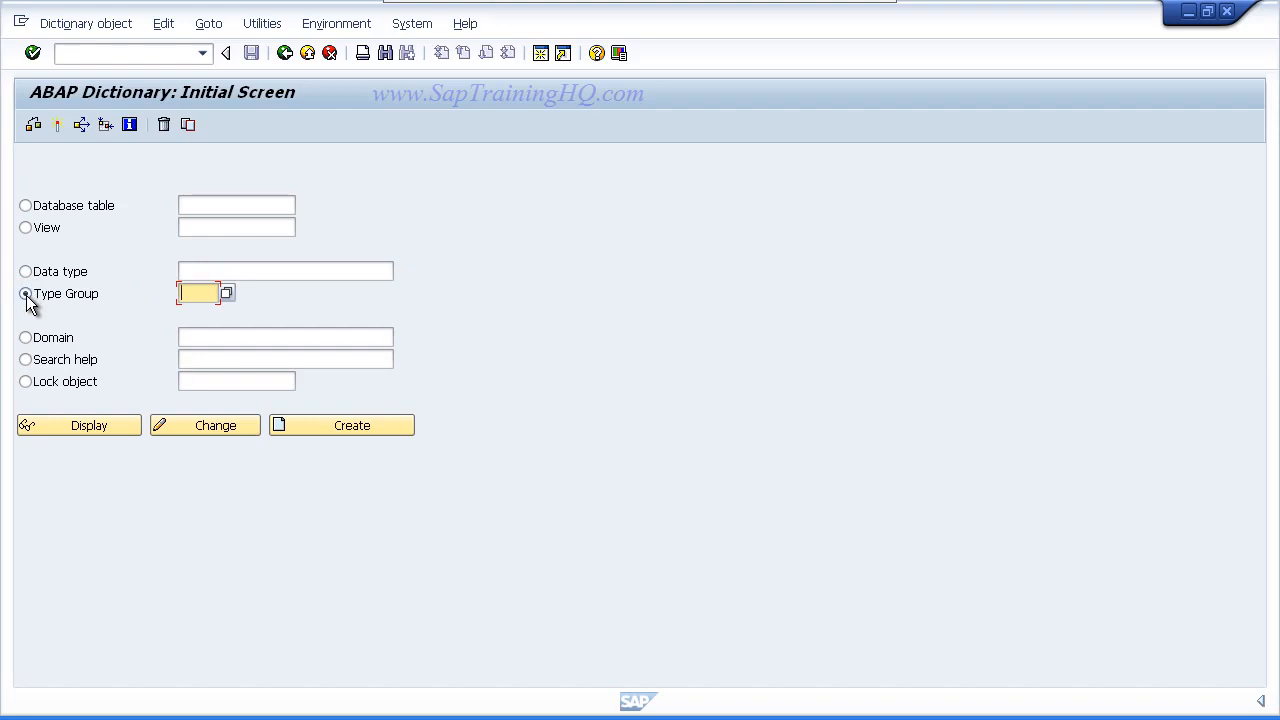
left_click(25, 338)
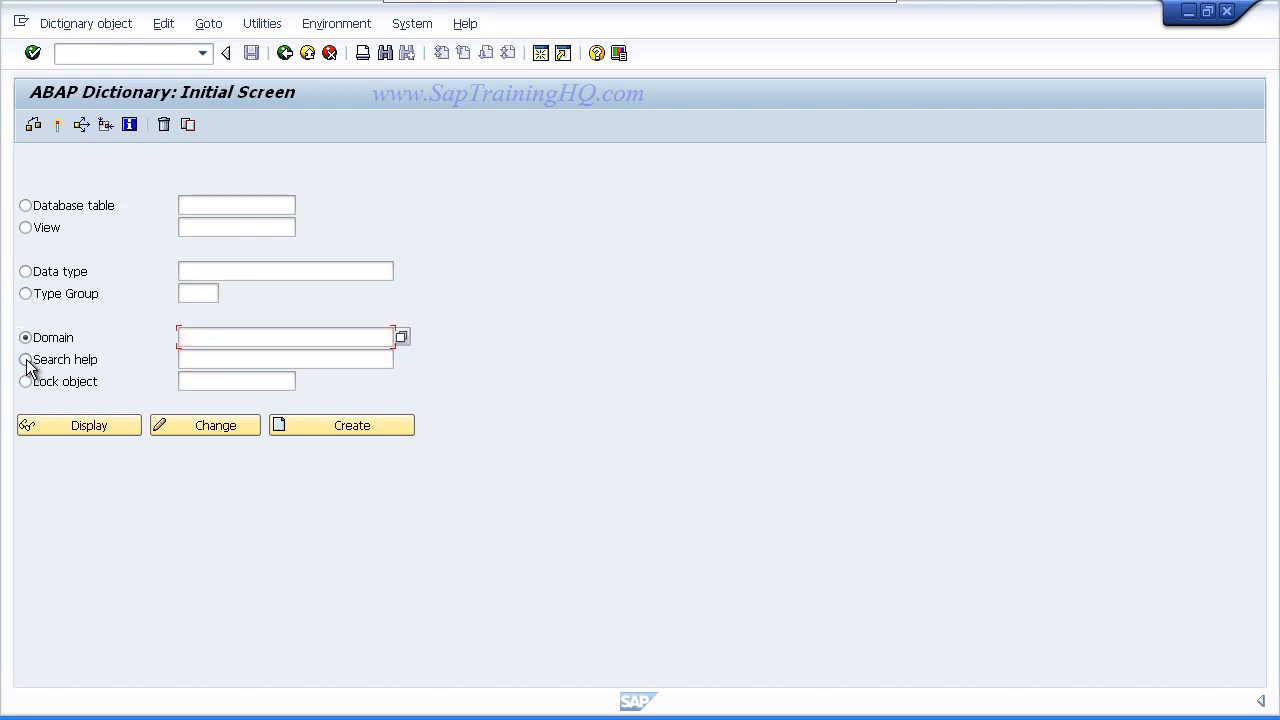
left_click(26, 360)
left_click(26, 382)
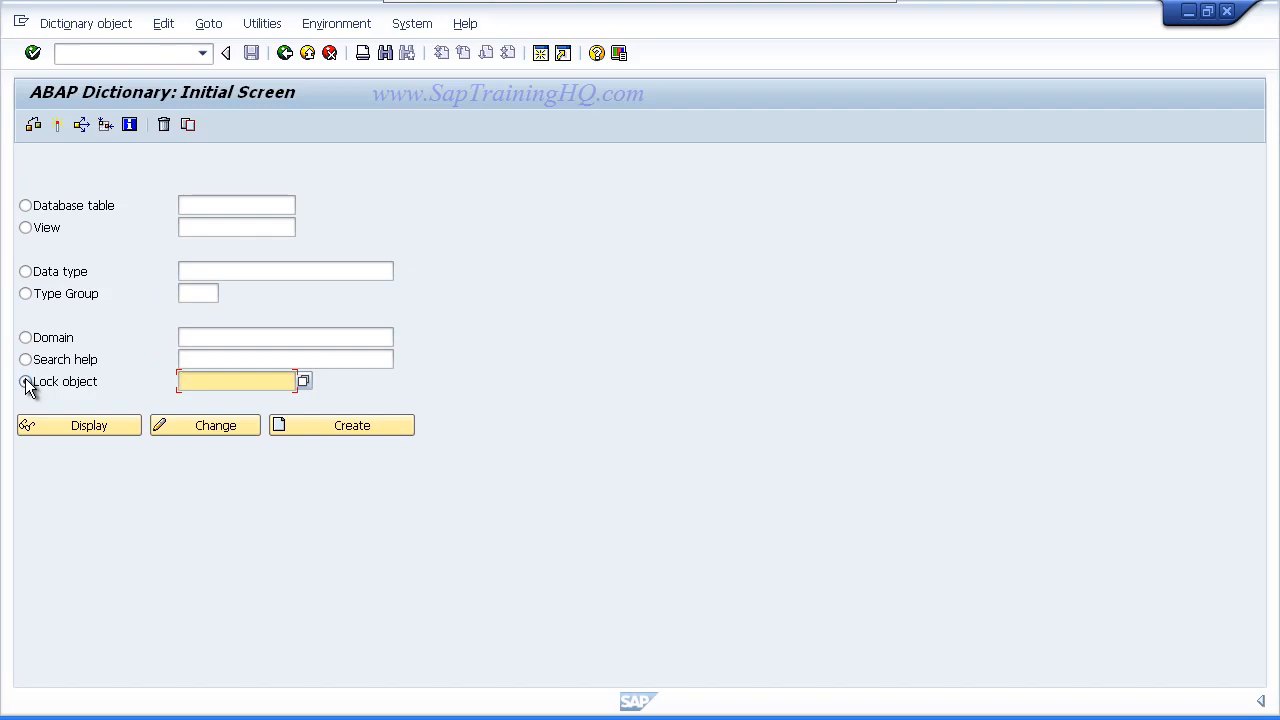
Create a database table named ZEMPLOYEES with the short text Employees.
left_click(25, 206)
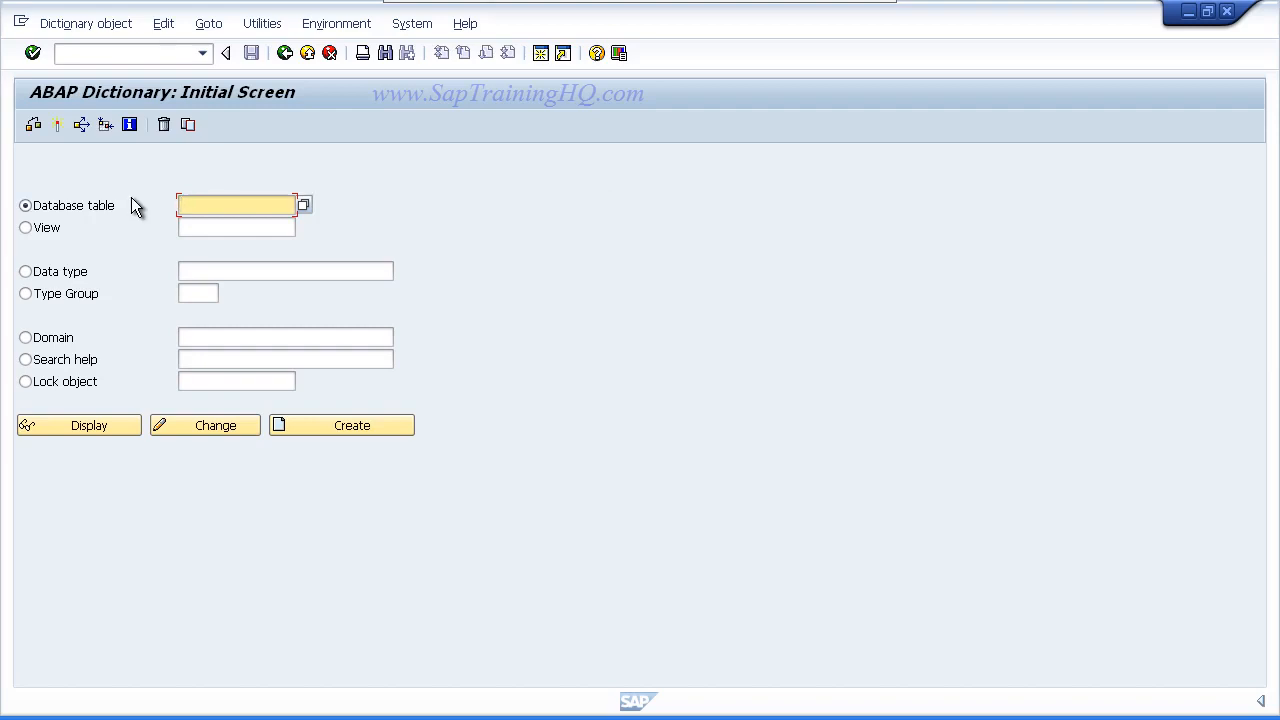
type("ZEM")
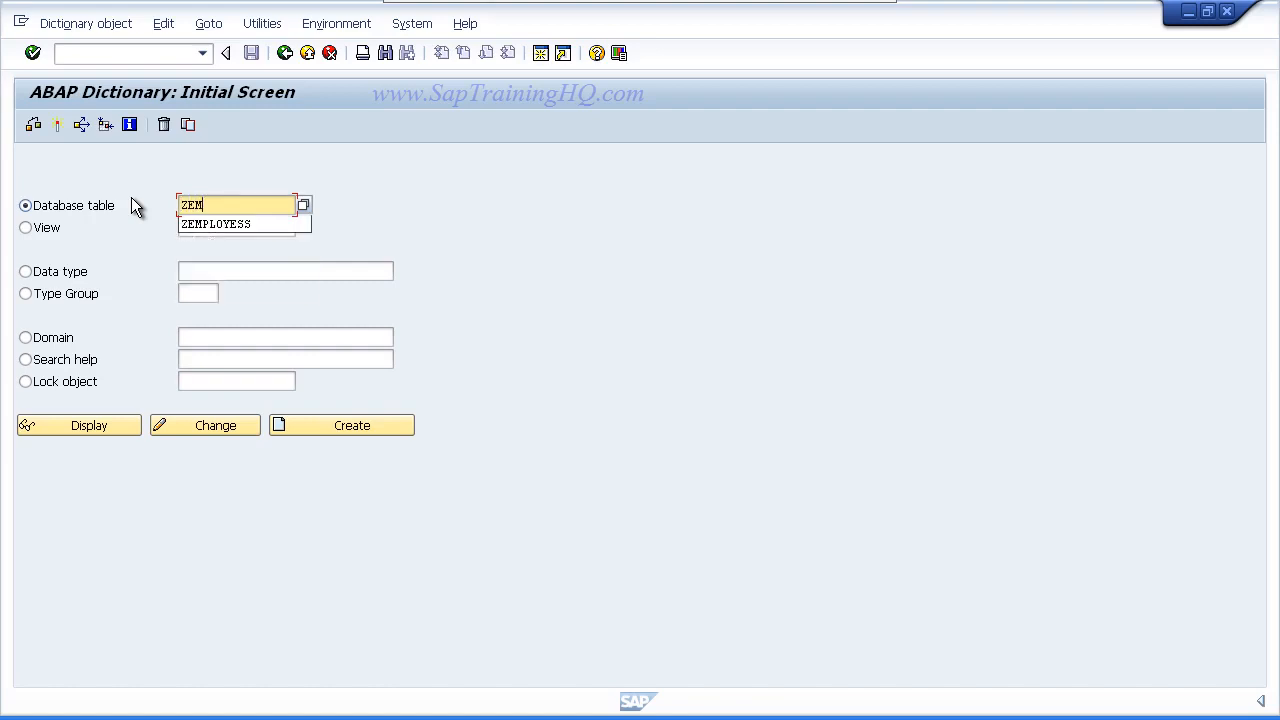
type("PLOYEES")
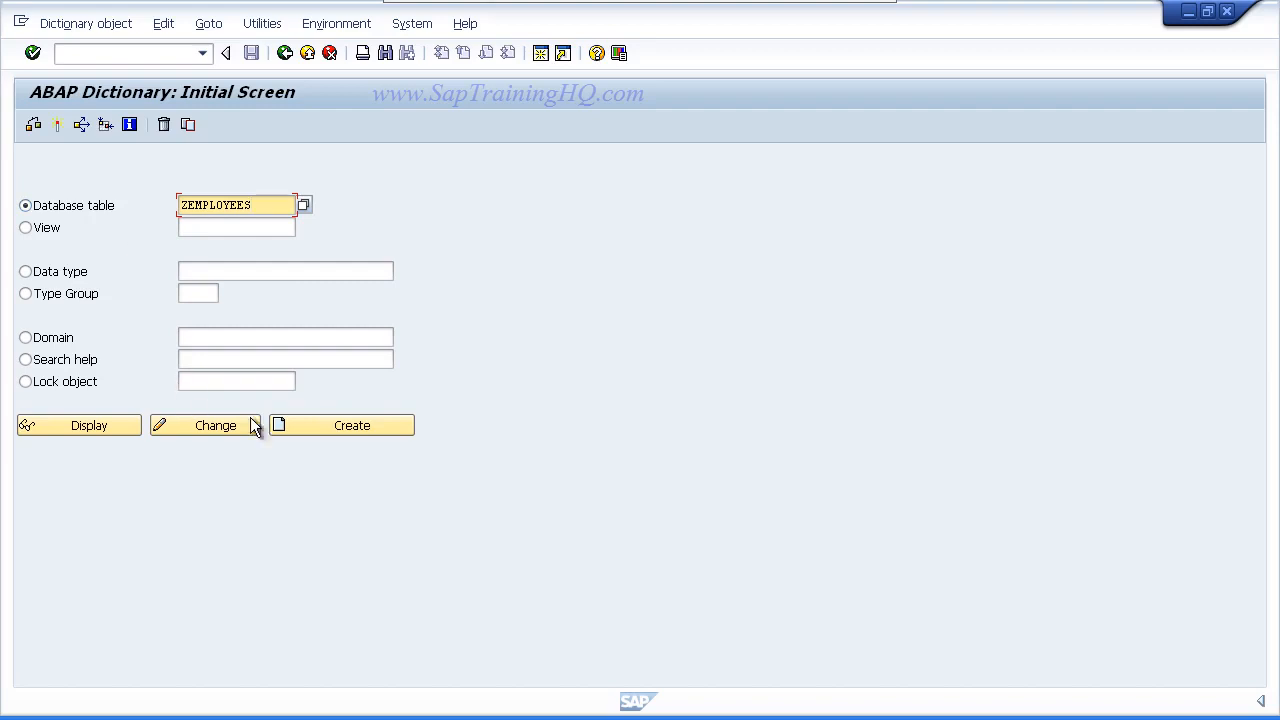
left_click(357, 437)
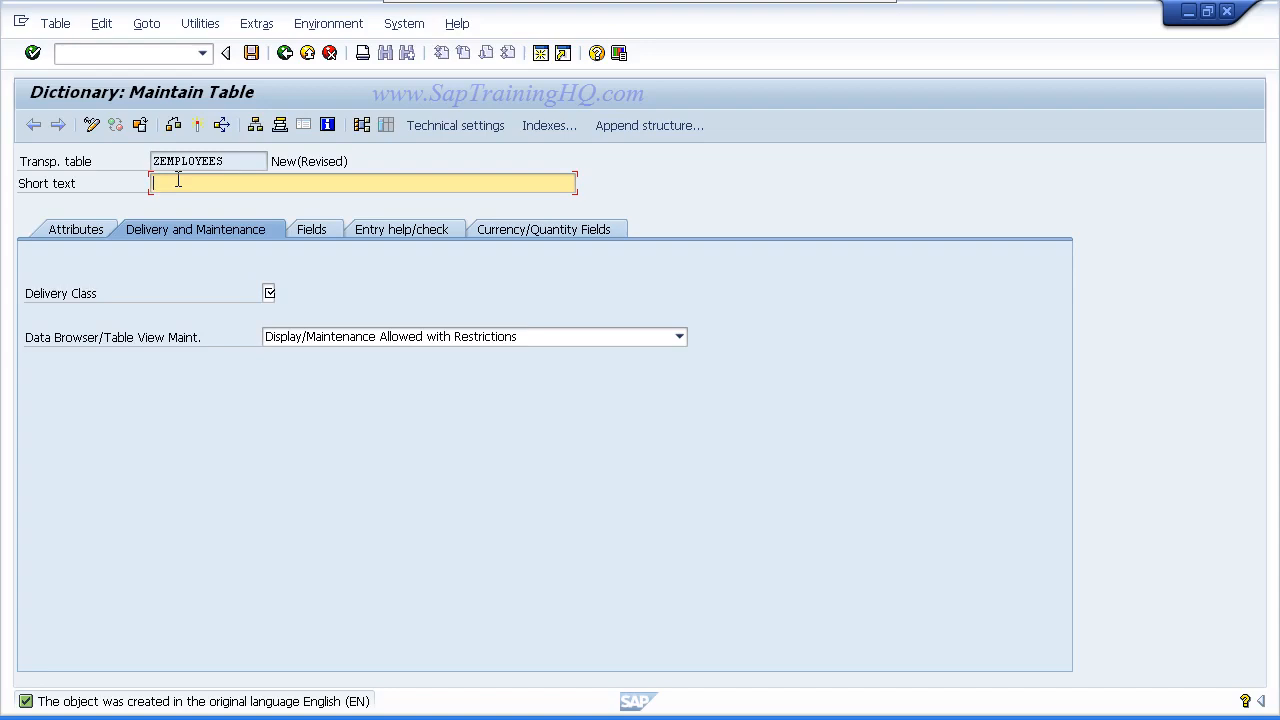
type("Employees")
Set the table's delivery class to A (application table) and its Data Browser/Table View maintenance to Display/Maintenance Allowed.
left_click(268, 292)
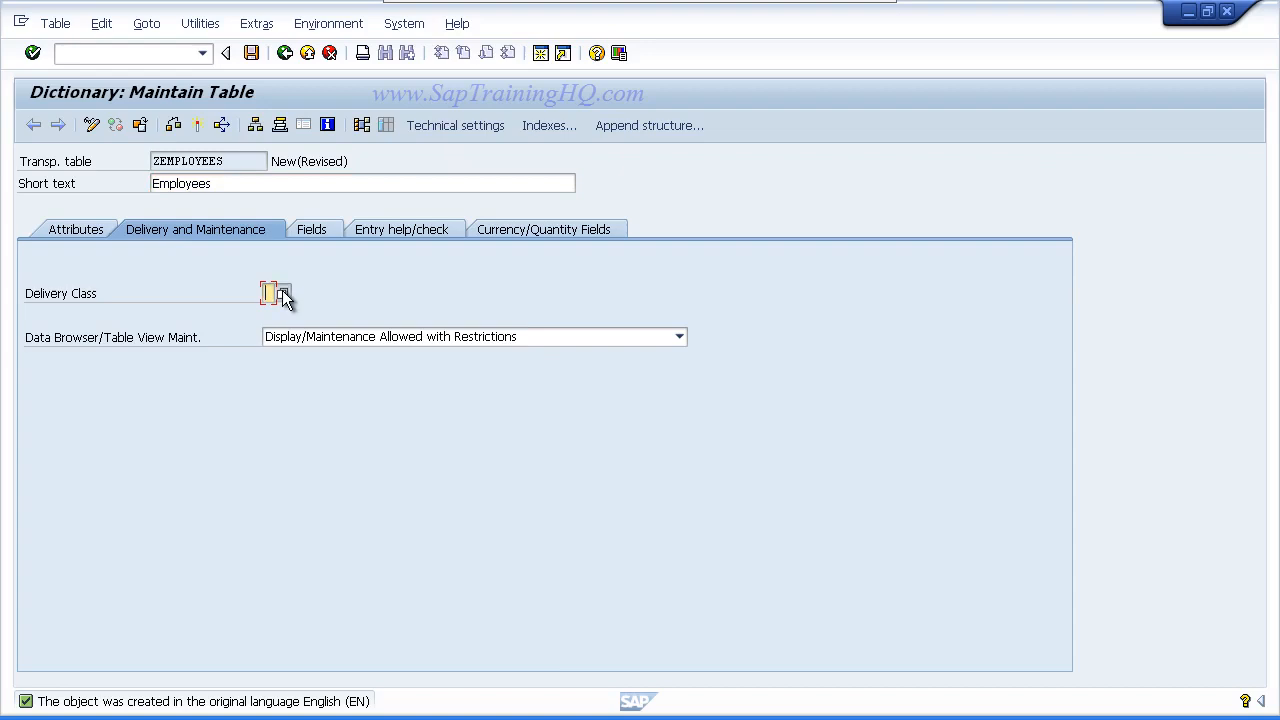
left_click(283, 292)
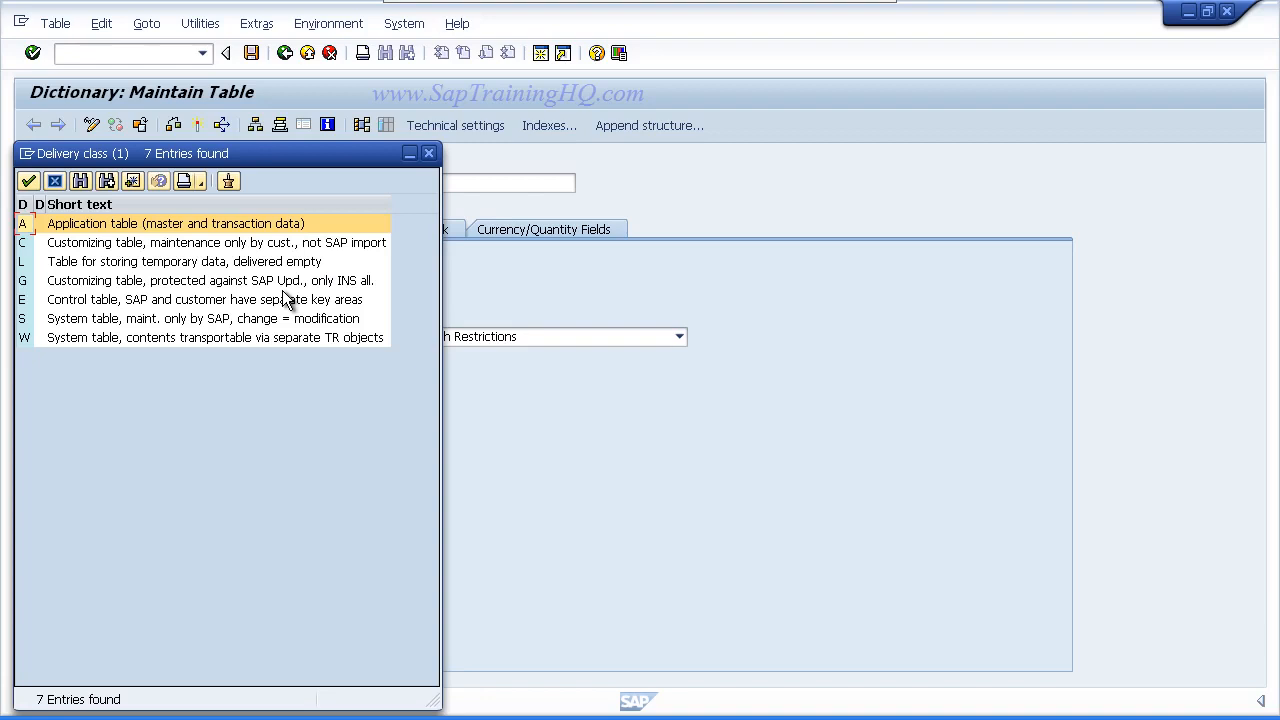
double_click(119, 226)
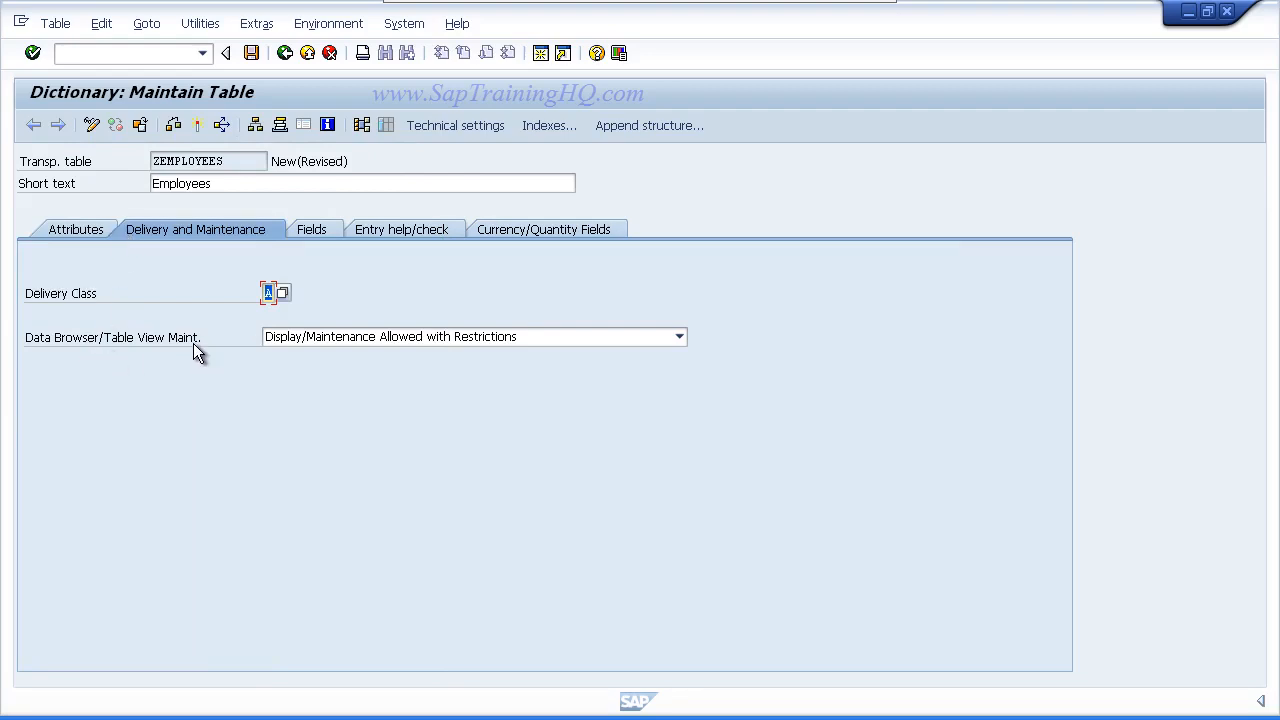
left_click(680, 337)
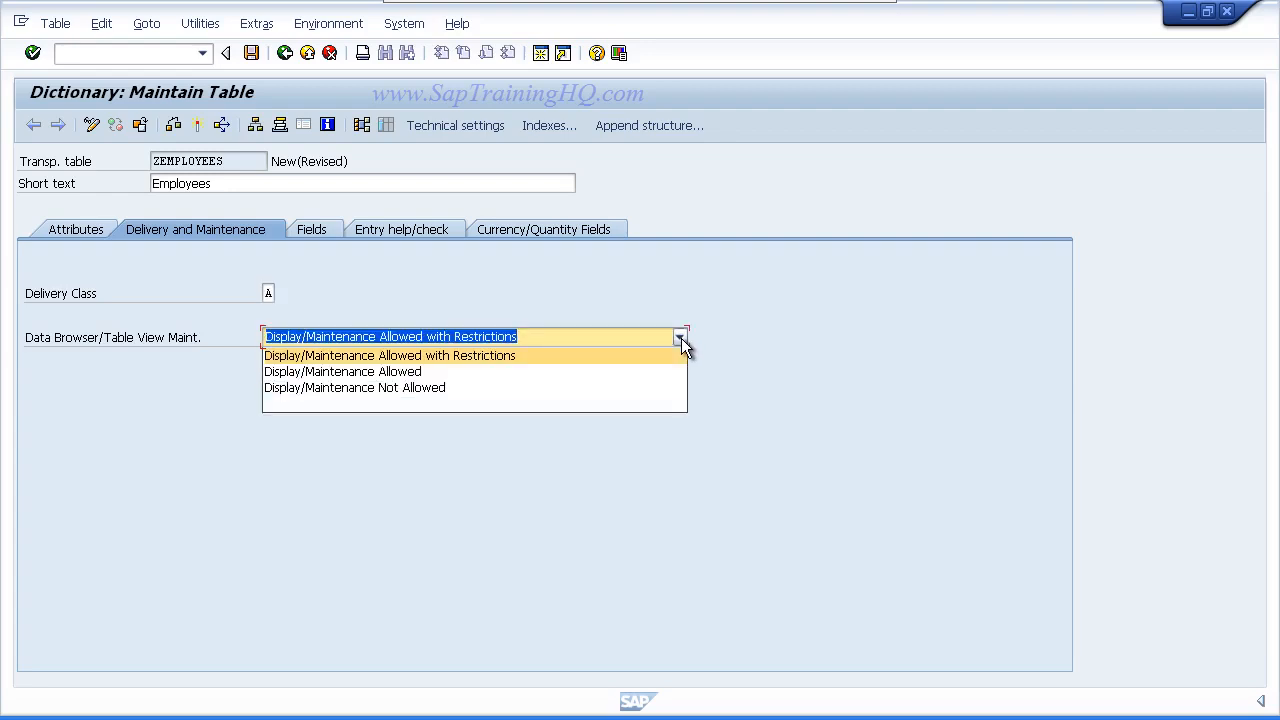
left_click(340, 371)
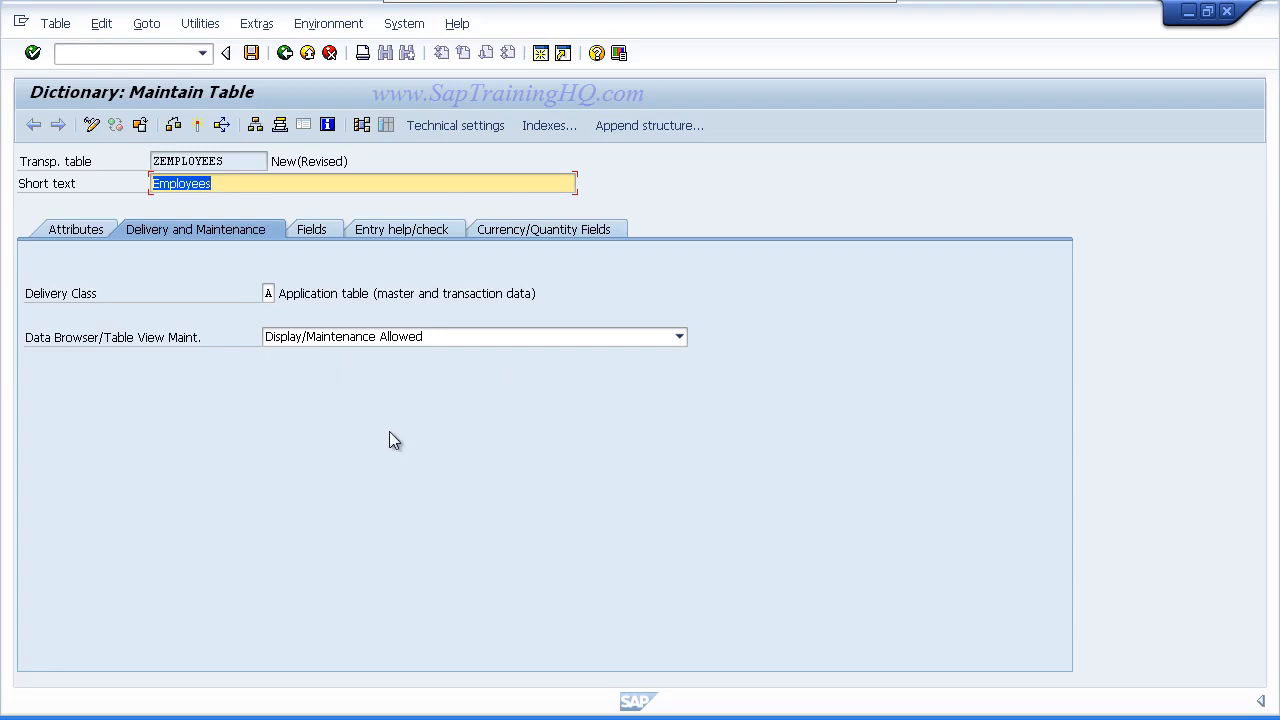
Save the ZEMPLOYEES table as a local object and open its object directory entry.
left_click(251, 53)
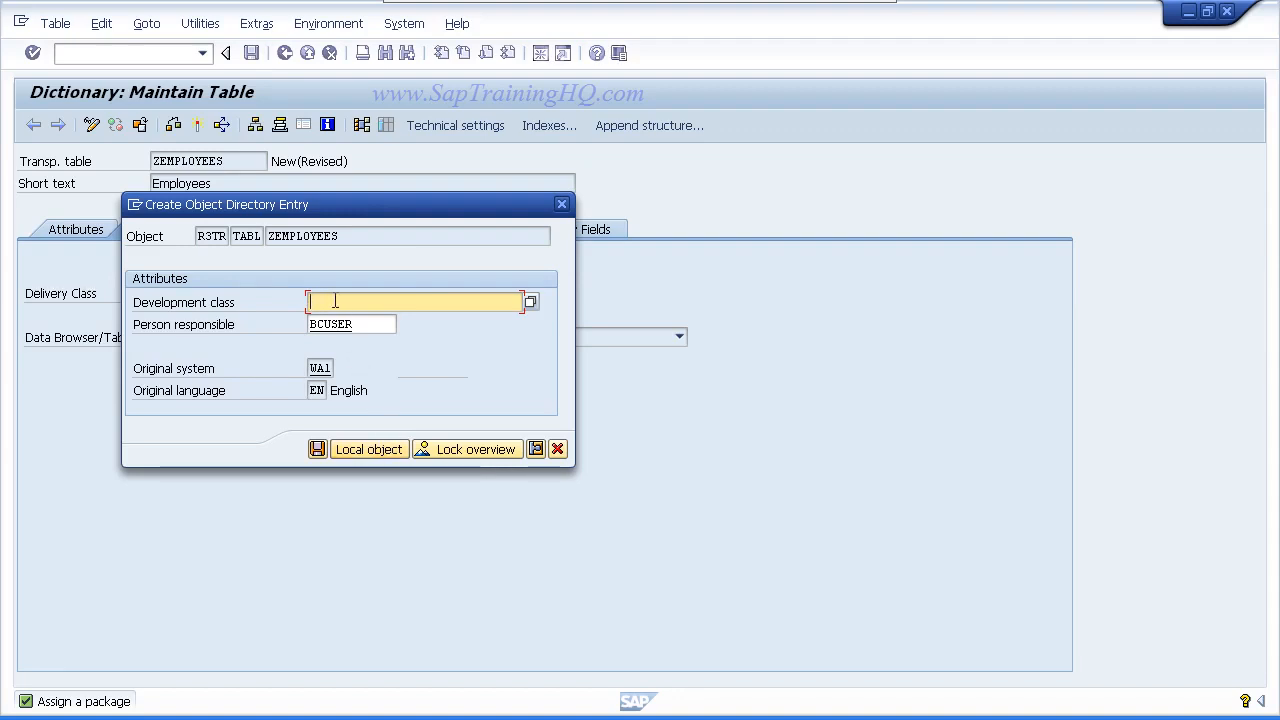
left_click(396, 455)
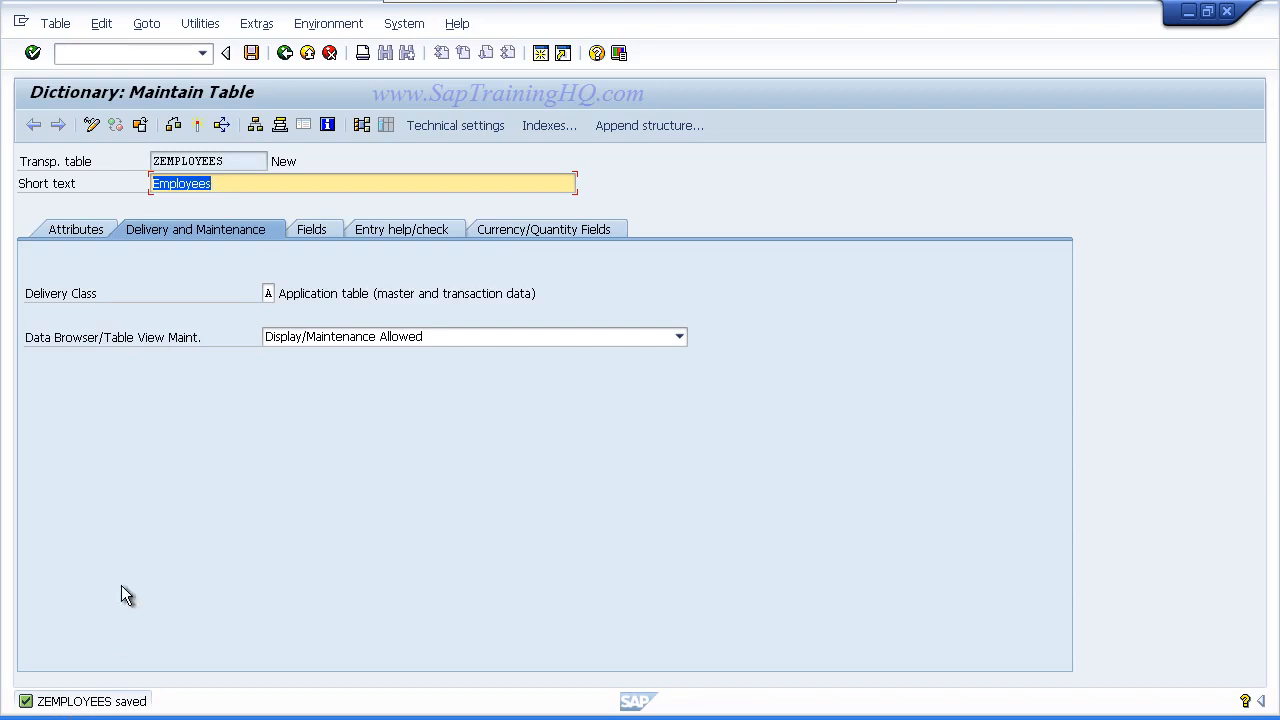
left_click(150, 28)
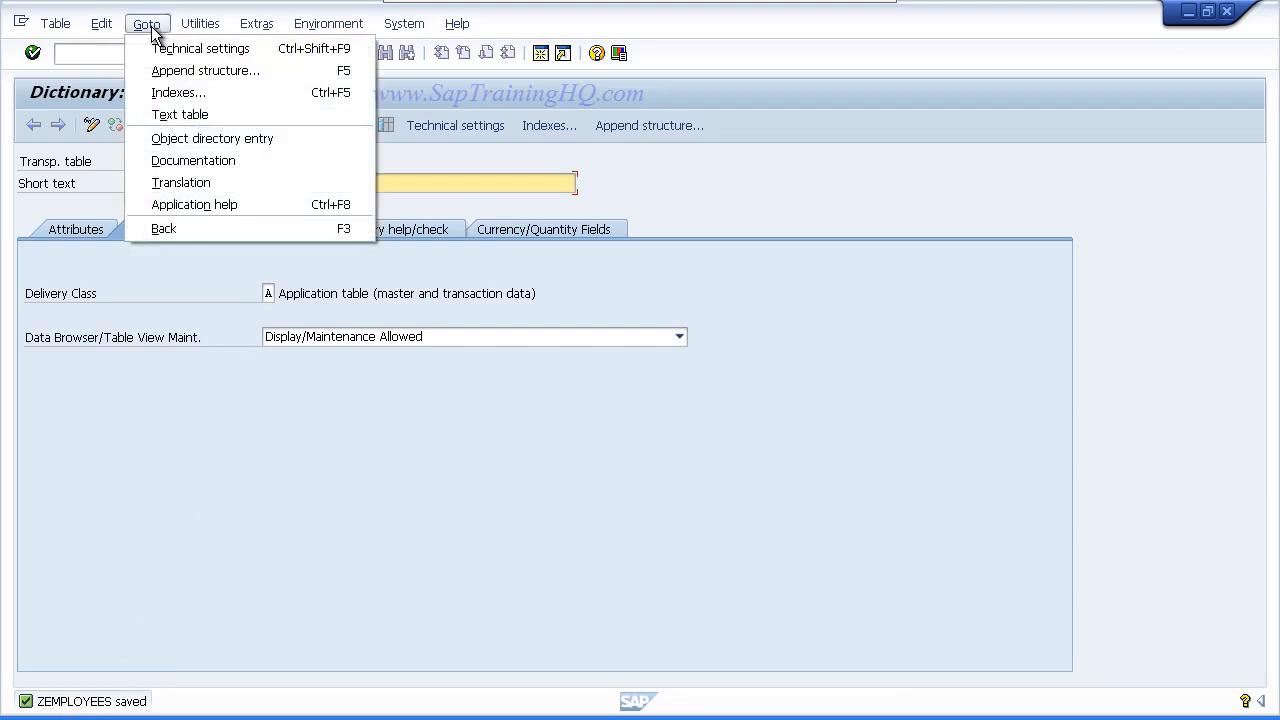
left_click(184, 139)
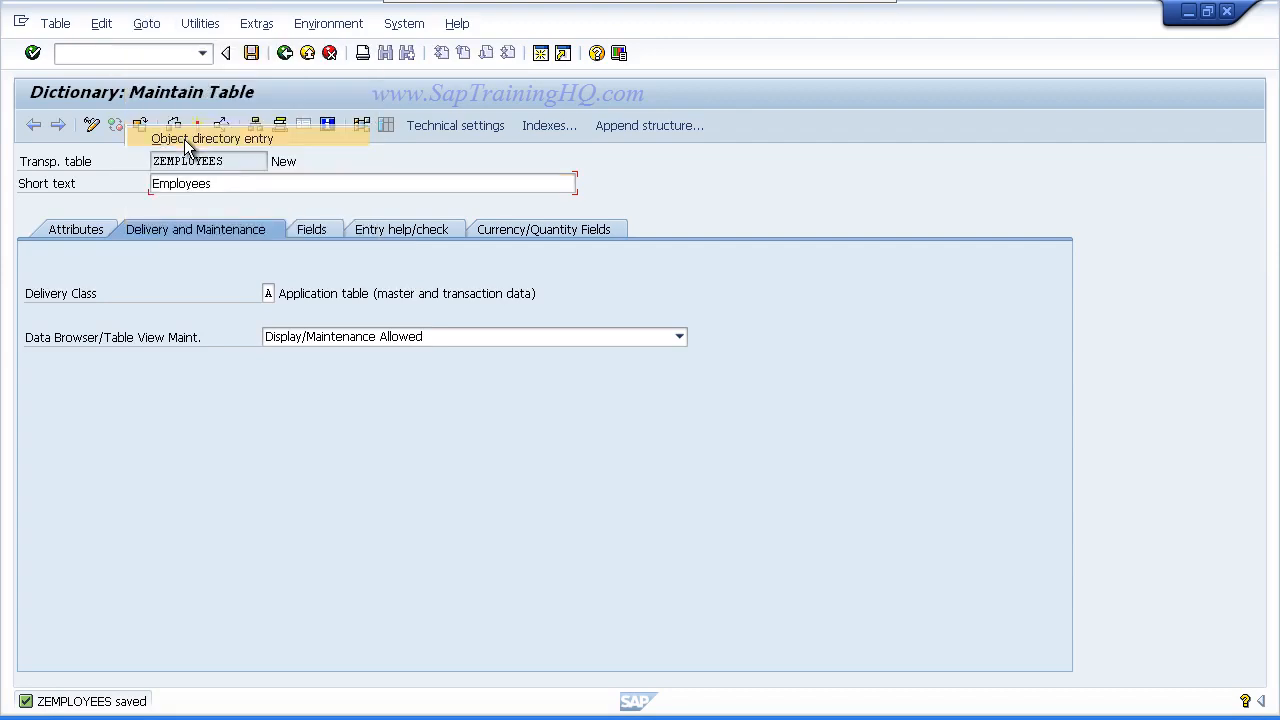